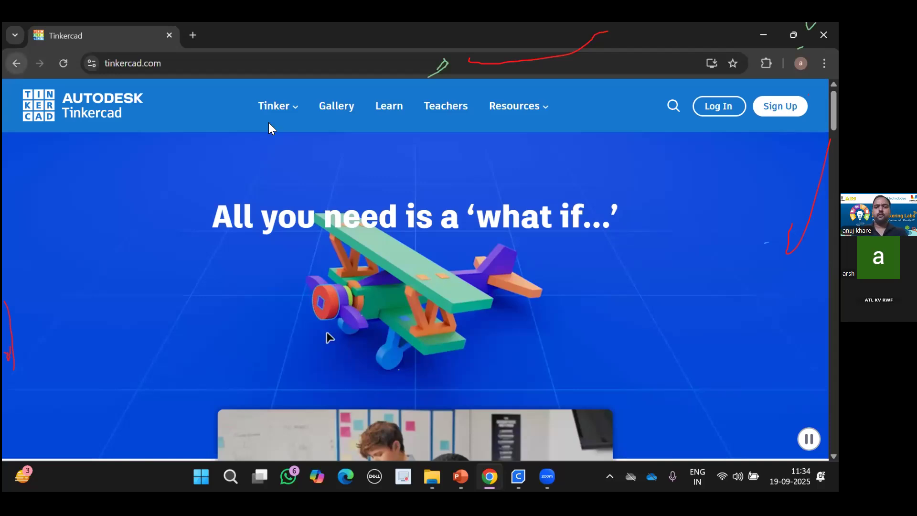
# Load tinkercad.com and go to the Start Tinkering sign-up (/join) page.
pyautogui.hotkey('ctrl', 'l')
pyautogui.press('BackSpace')
pyautogui.write('Tinkercad.com')
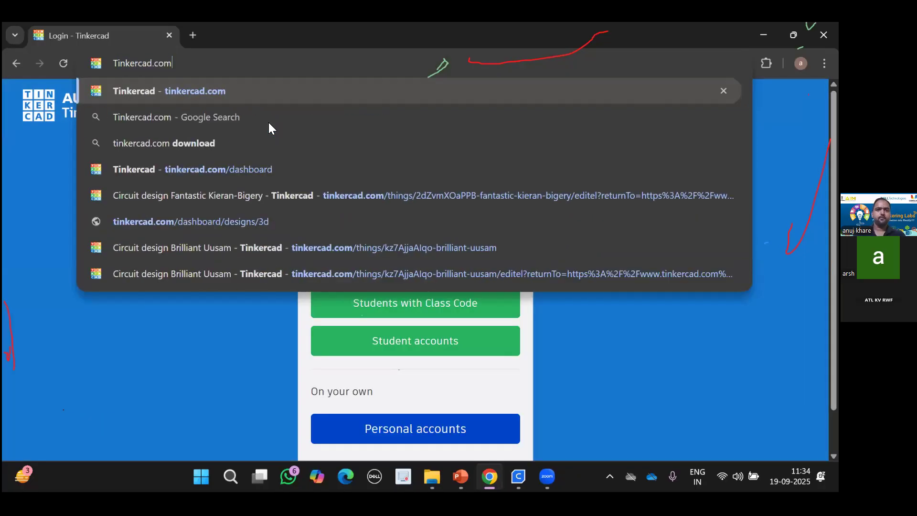
pyautogui.press('Return')
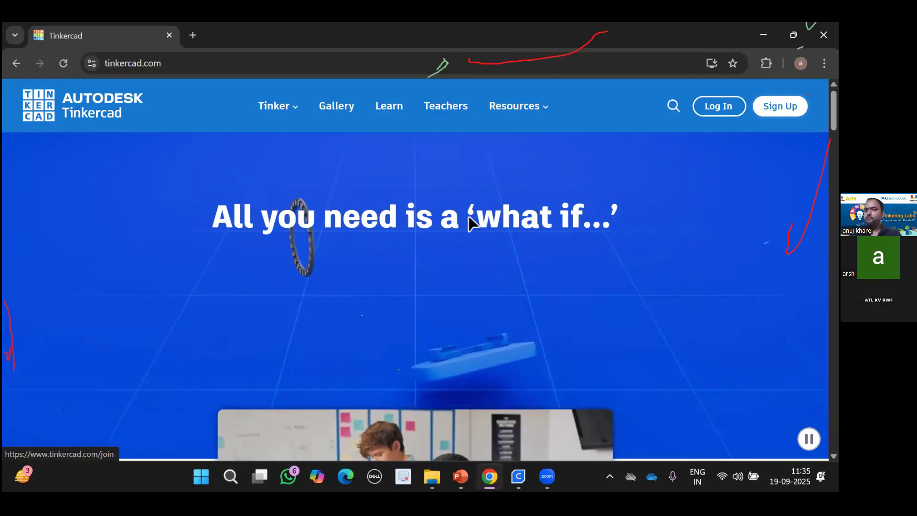
pyautogui.click(437, 183)
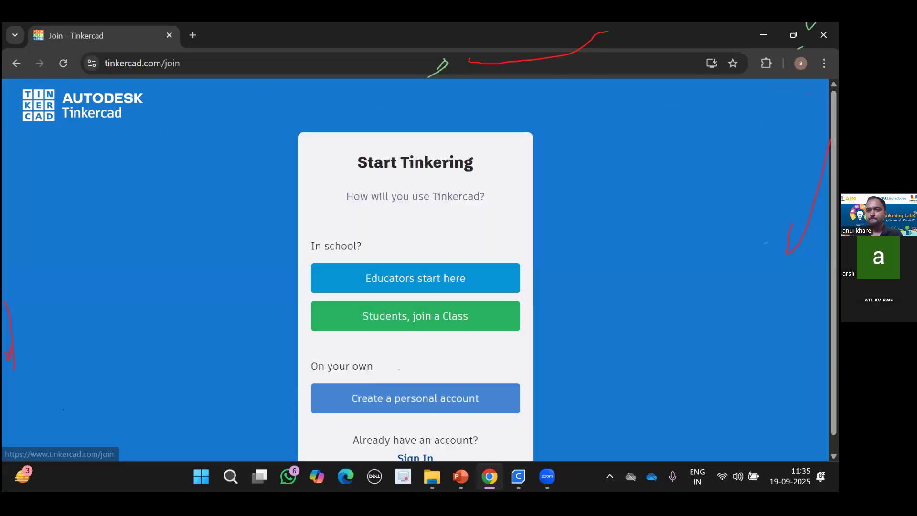
# Choose 'Create a personal account', then 'Sign up with Email'.
pyautogui.scroll(-1, 399, 369)
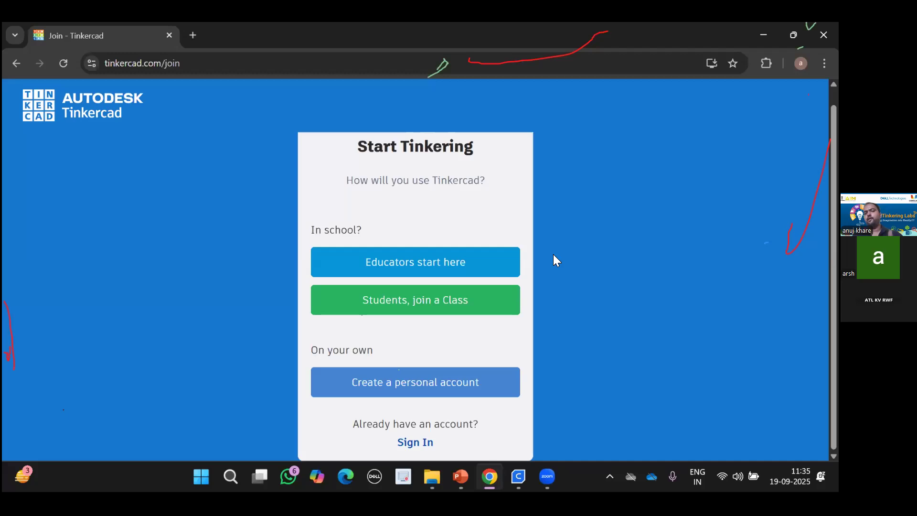
pyautogui.click(393, 389)
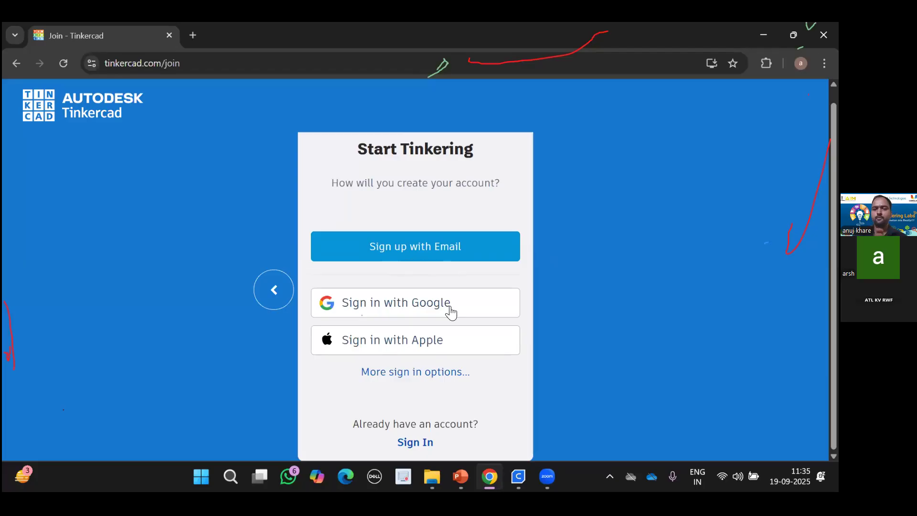
pyautogui.click(408, 258)
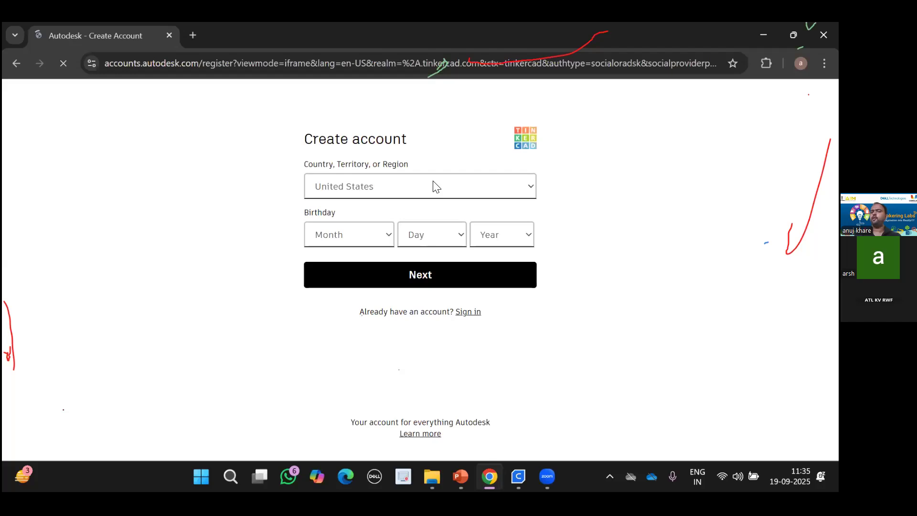
# Set the country or region to India.
pyautogui.click(435, 186)
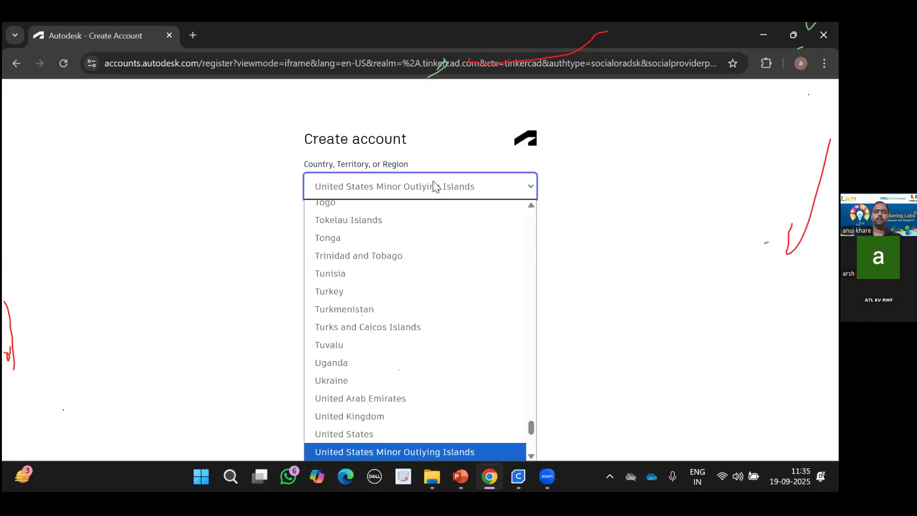
pyautogui.write('in')
pyautogui.press('Return')
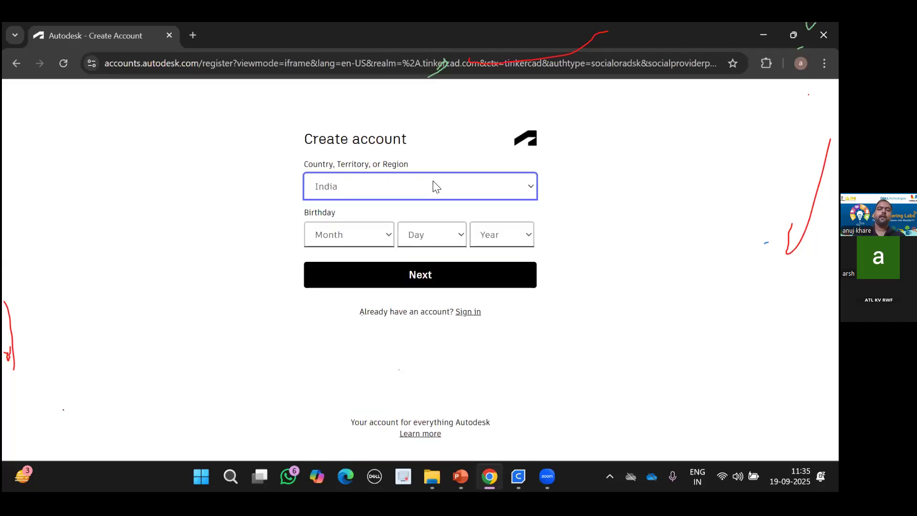
# Set the birthday to March 2, 2009 and continue to the next step.
pyautogui.click(360, 239)
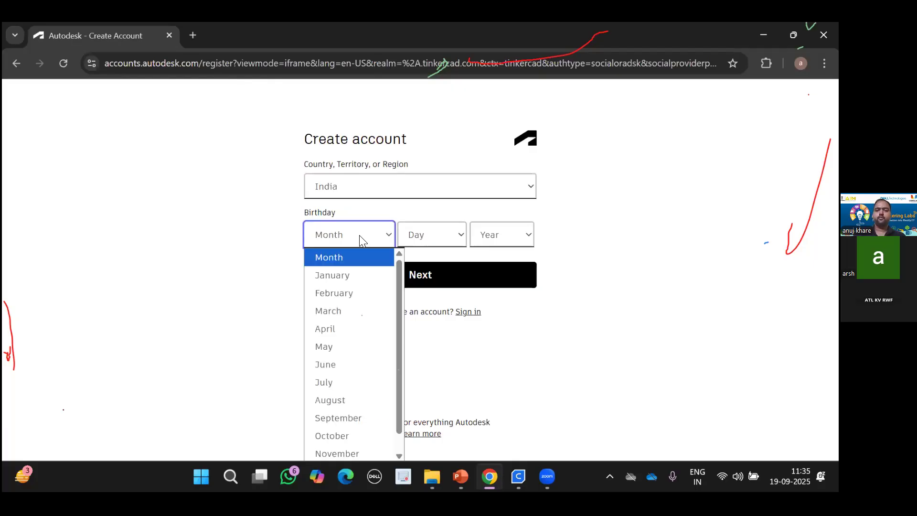
pyautogui.press('m')
pyautogui.press('Return')
pyautogui.click(435, 241)
pyautogui.press('Down')
pyautogui.press('Down')
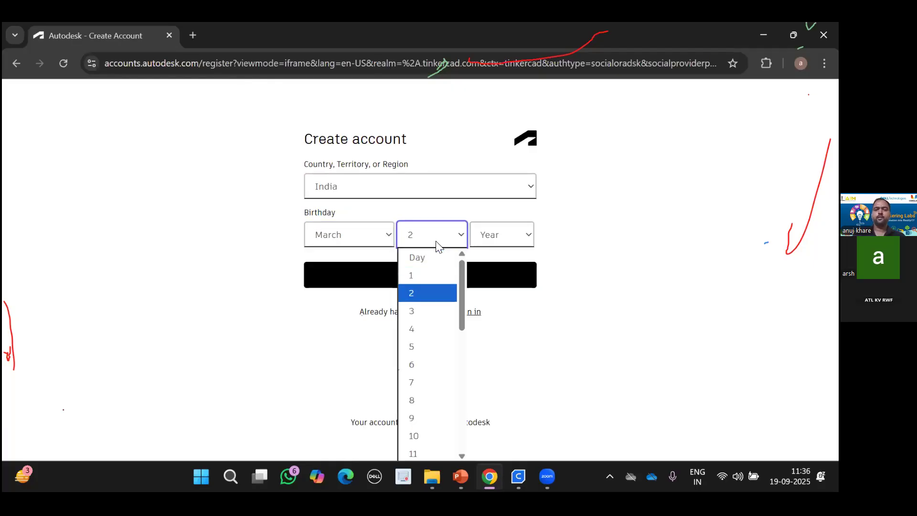
pyautogui.press('Return')
pyautogui.click(504, 244)
pyautogui.press('Down')
pyautogui.press('Down')
pyautogui.press('Down')
pyautogui.press('Down')
pyautogui.press('Down')
pyautogui.press('Down')
pyautogui.press('Down')
pyautogui.press('Down')
pyautogui.press('Down')
pyautogui.press('Down')
pyautogui.press('Down')
pyautogui.press('Down')
pyautogui.press('Down')
pyautogui.press('Down')
pyautogui.press('Down')
pyautogui.press('Down')
pyautogui.press('Down')
pyautogui.press('Return')
pyautogui.click(450, 275)
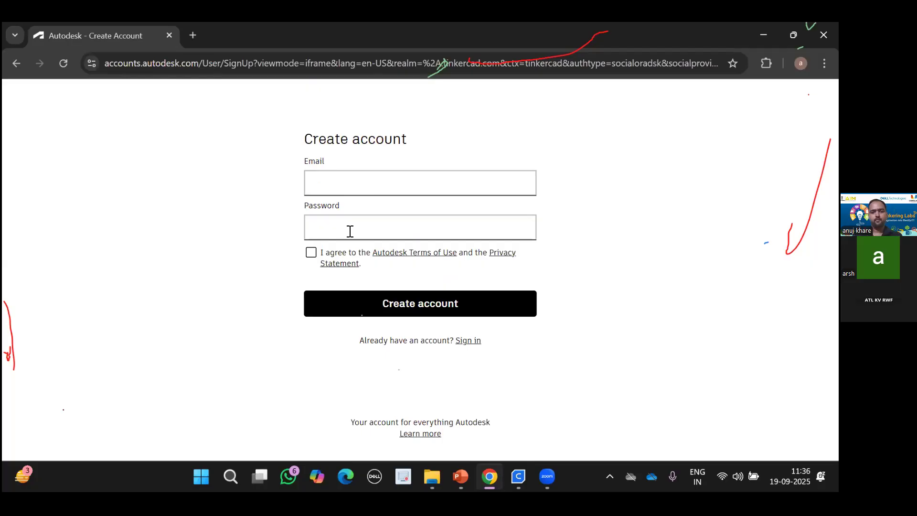
# Switch to Sign in and log in with the account e-mail and password.
pyautogui.click(479, 342)
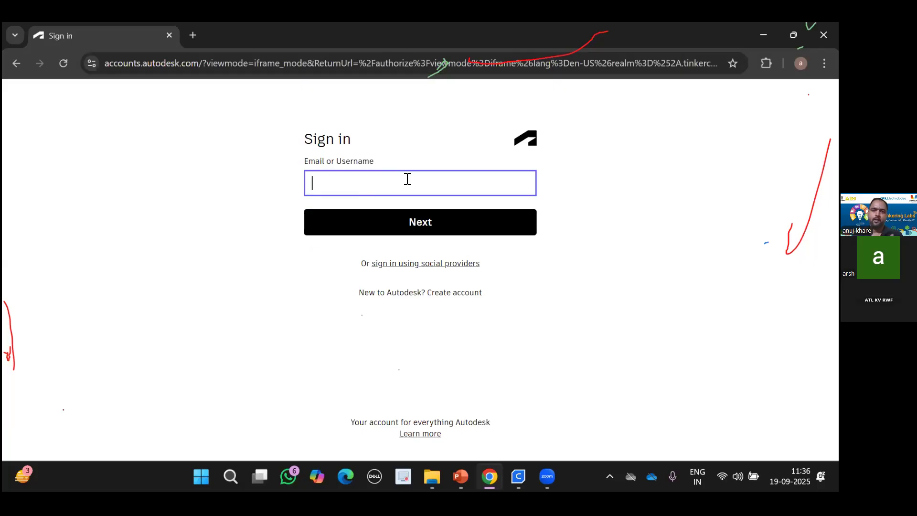
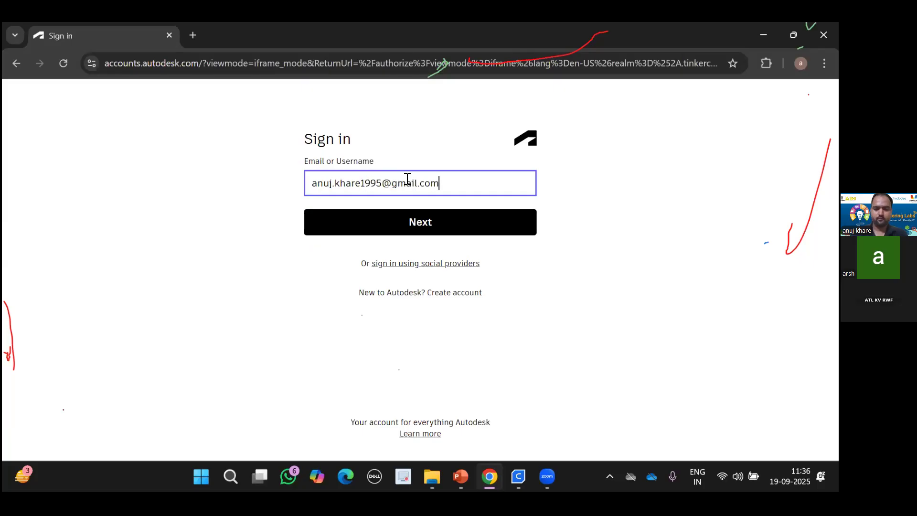
pyautogui.press('Return')
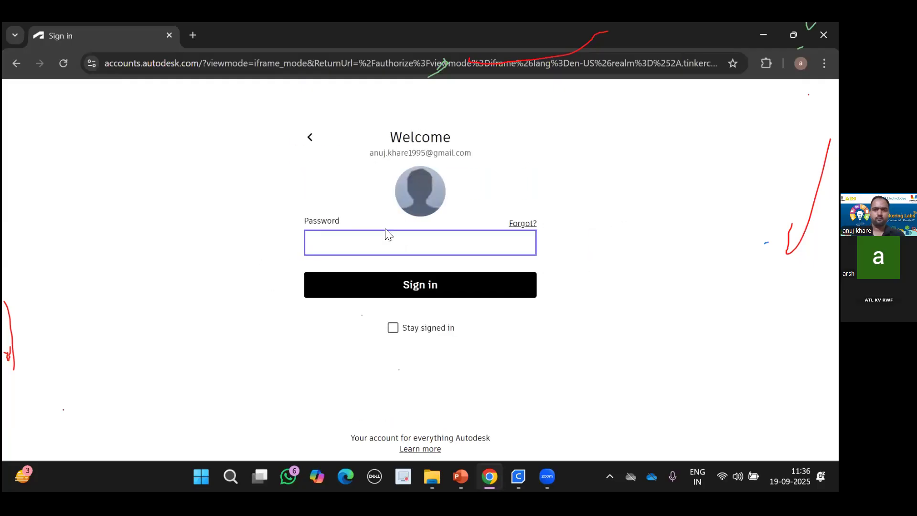
pyautogui.write('*******')
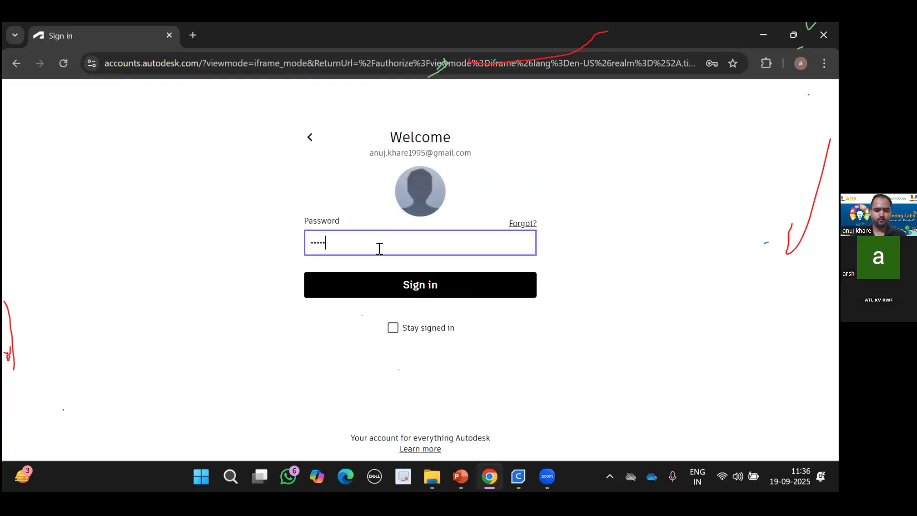
pyautogui.press('Return')
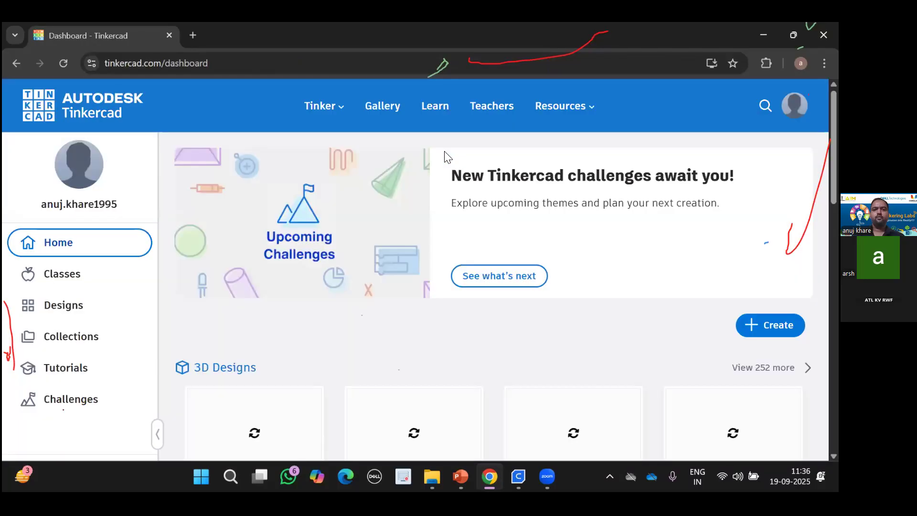
pyautogui.scroll(-1, 448, 156)
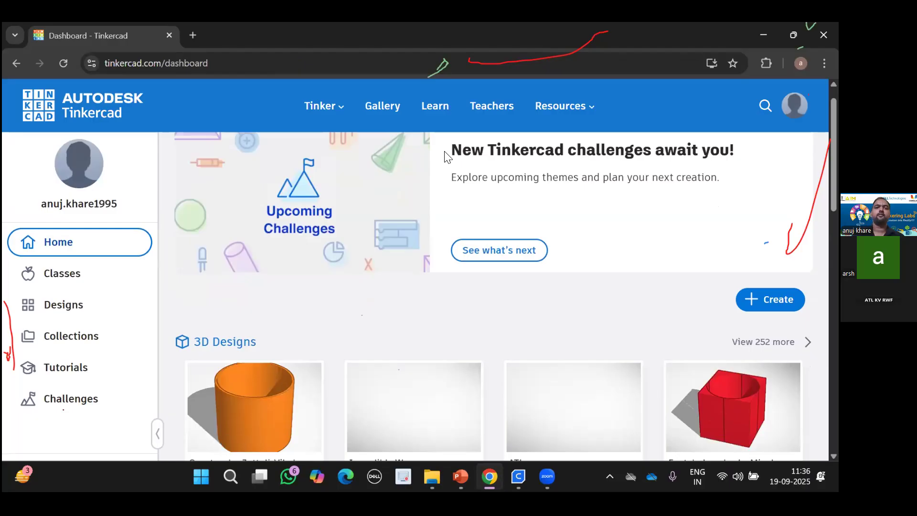
pyautogui.scroll(-2, 448, 156)
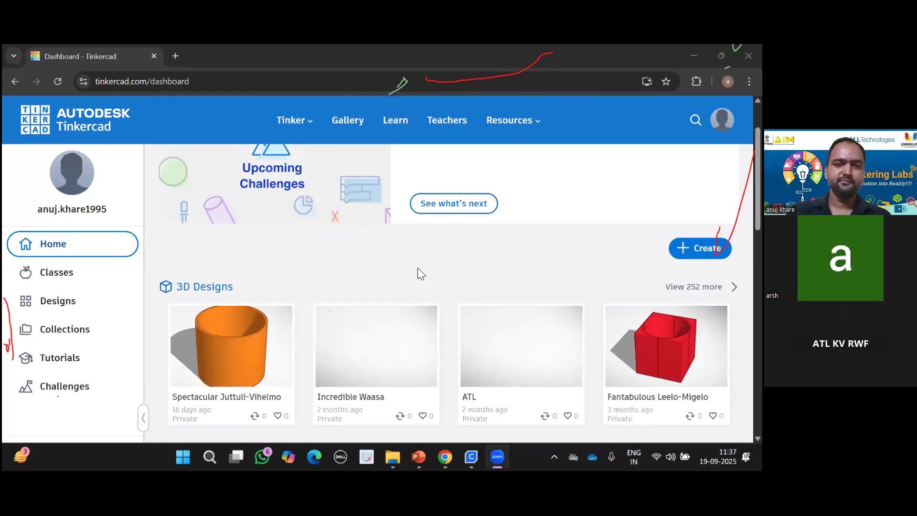
pyautogui.scroll(-1, 417, 269)
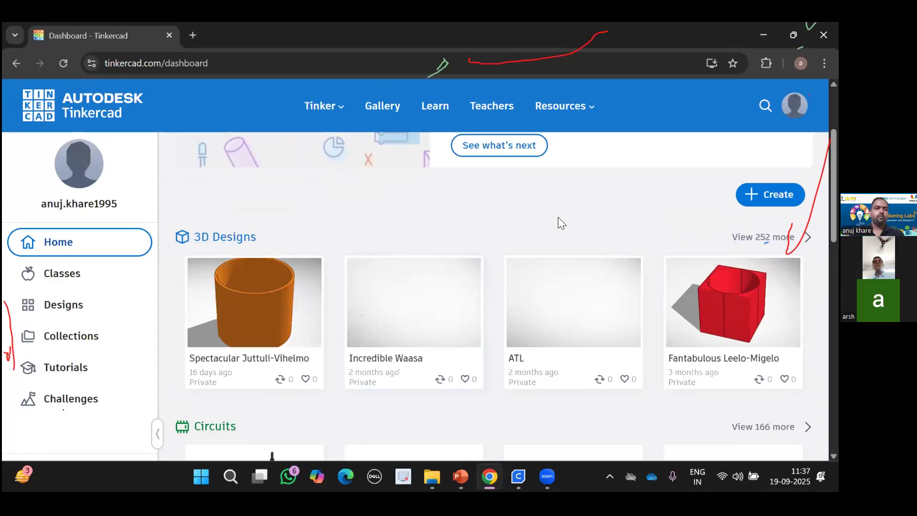
pyautogui.scroll(3, 558, 217)
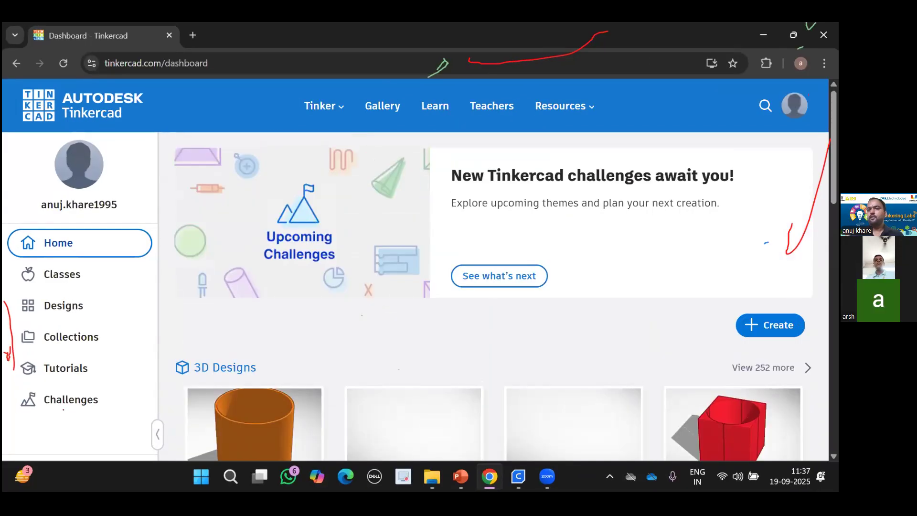
pyautogui.scroll(-1, 449, 293)
pyautogui.scroll(1, 449, 293)
pyautogui.scroll(-1, 449, 293)
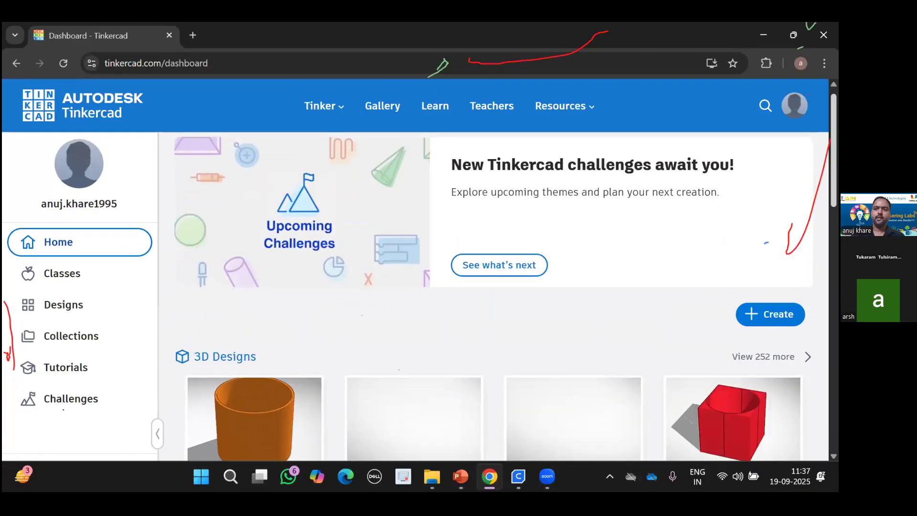
pyautogui.scroll(-6, 450, 294)
pyautogui.scroll(-6, 449, 293)
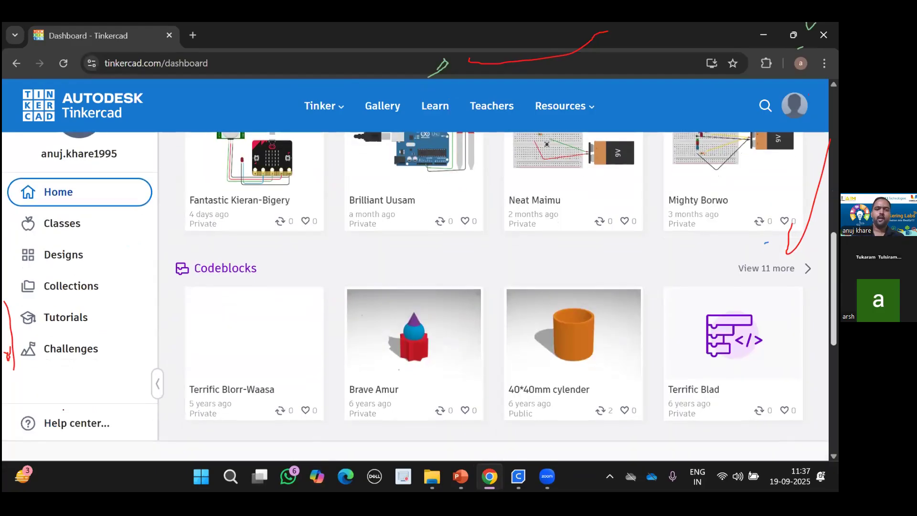
pyautogui.scroll(12, 450, 293)
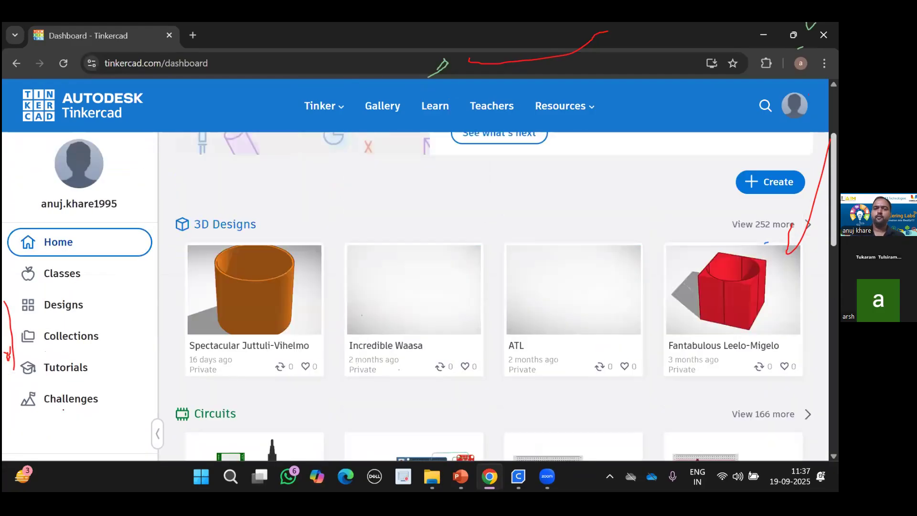
pyautogui.scroll(-4, 449, 293)
pyautogui.scroll(-1, 506, 297)
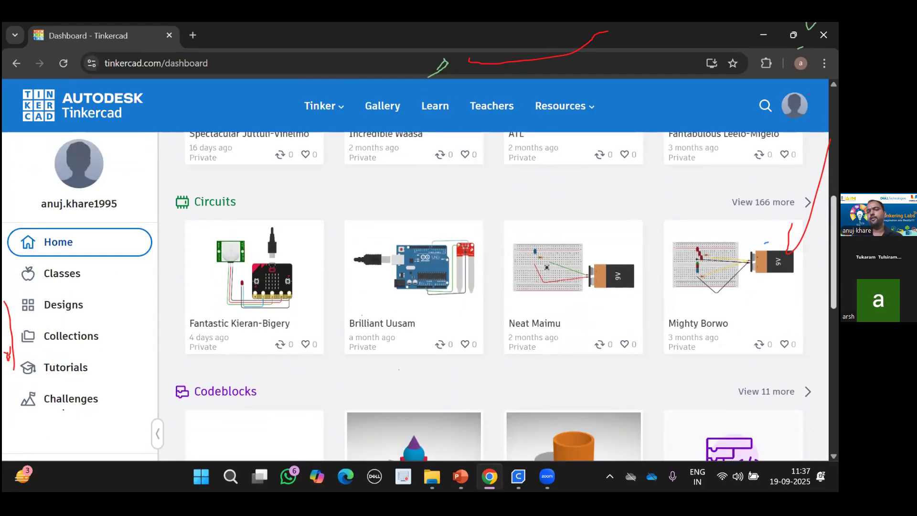
pyautogui.scroll(-1, 506, 296)
pyautogui.scroll(5, 506, 296)
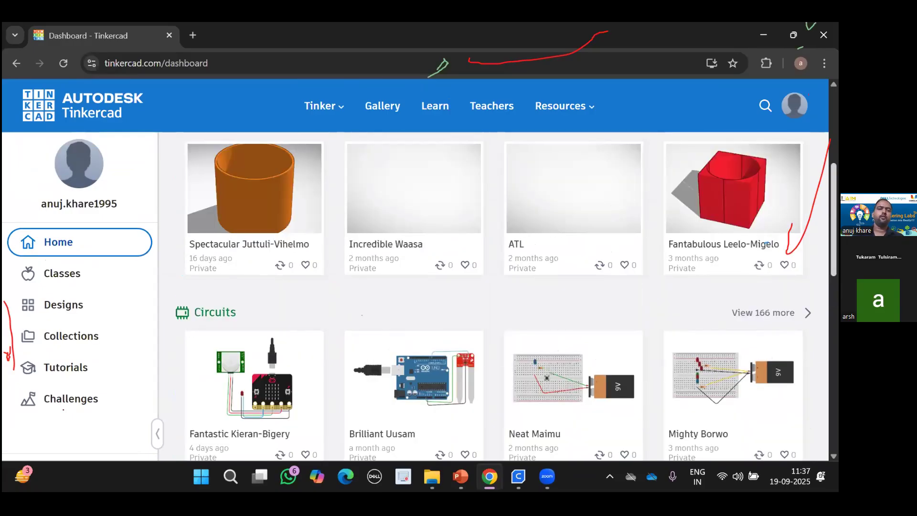
pyautogui.scroll(3, 506, 296)
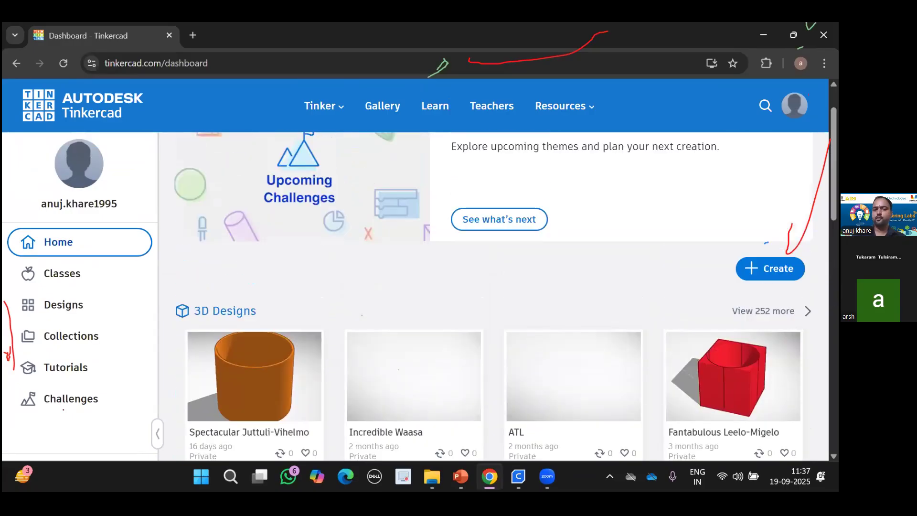
# Choose Create > 3D Design to open the blank design 'Fantastic Elzing'.
pyautogui.click(770, 268)
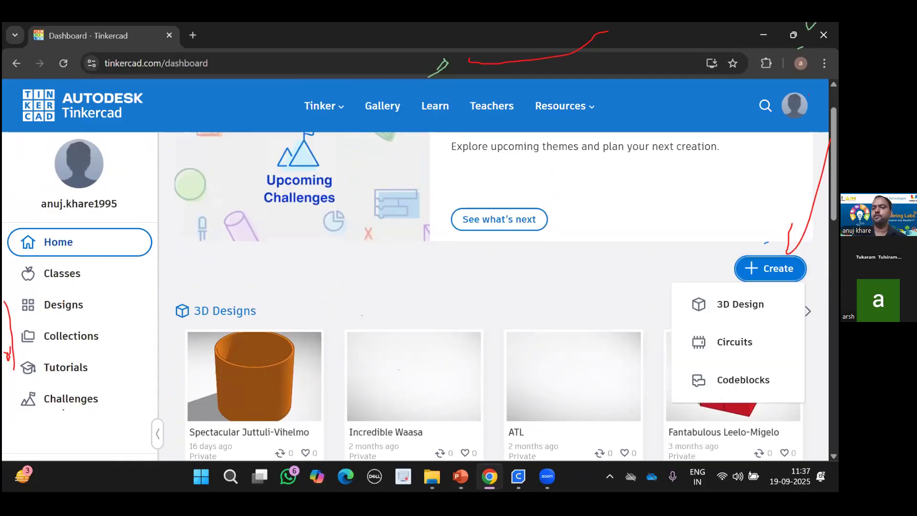
pyautogui.click(727, 305)
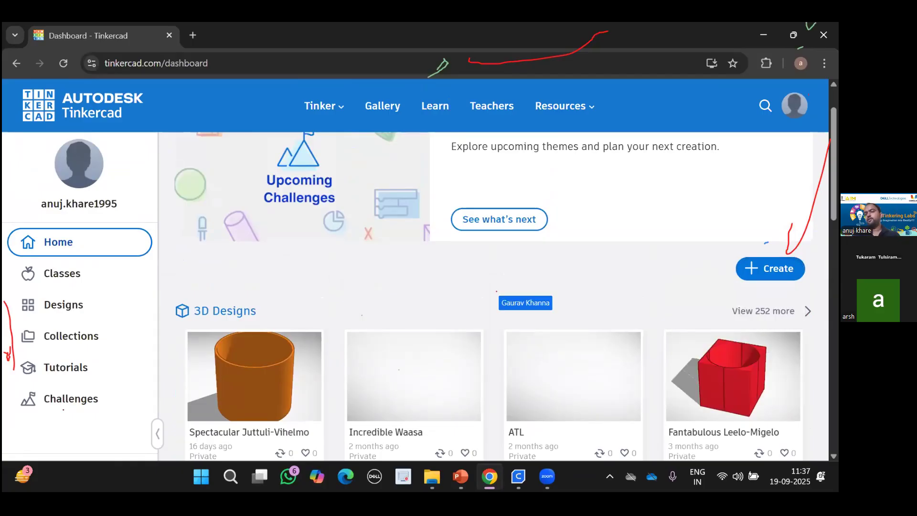
pyautogui.click(770, 269)
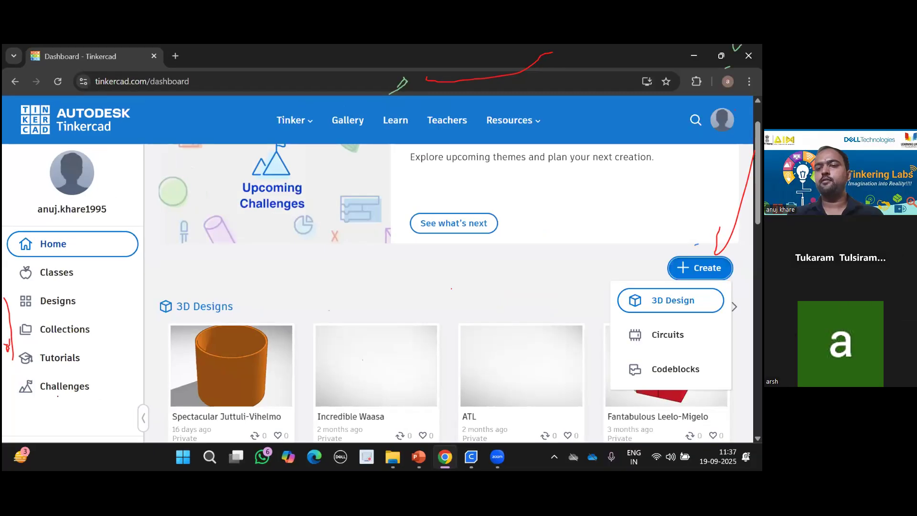
pyautogui.click(729, 306)
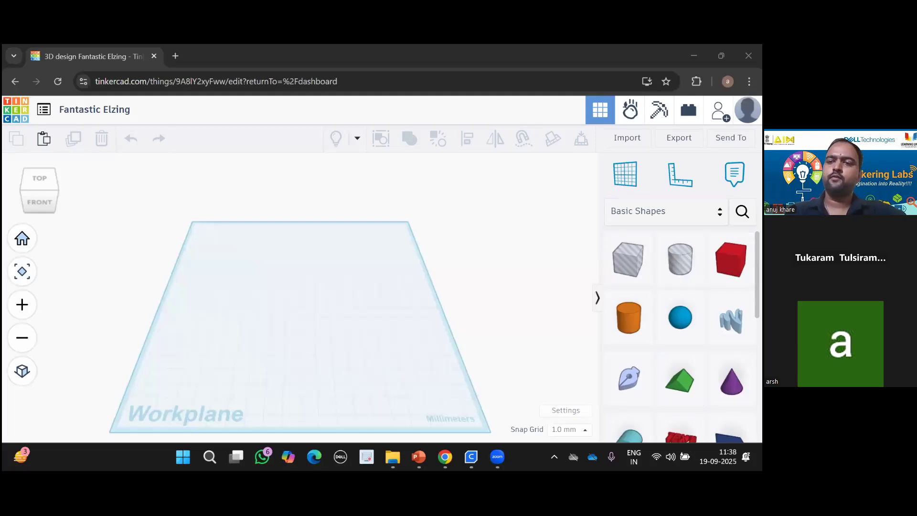
pyautogui.scroll(-1, 681, 334)
pyautogui.scroll(-6, 681, 335)
pyautogui.scroll(8, 680, 334)
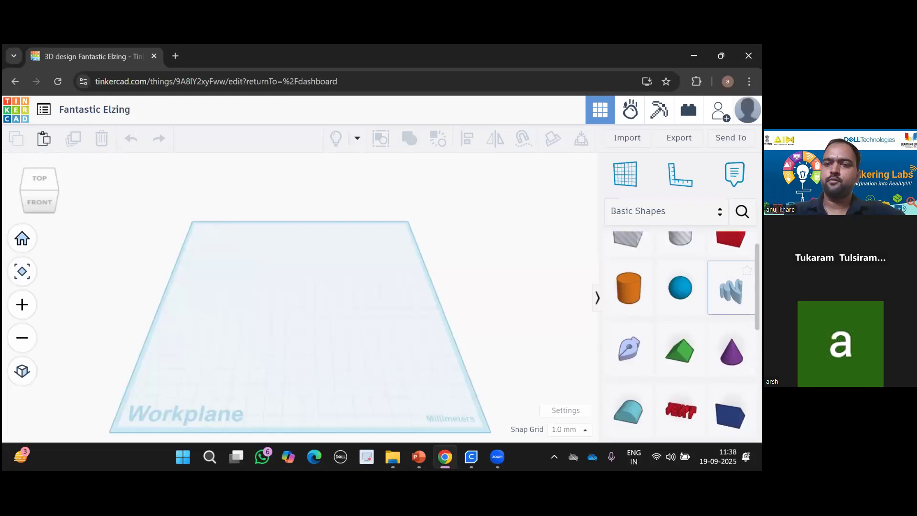
pyautogui.click(717, 213)
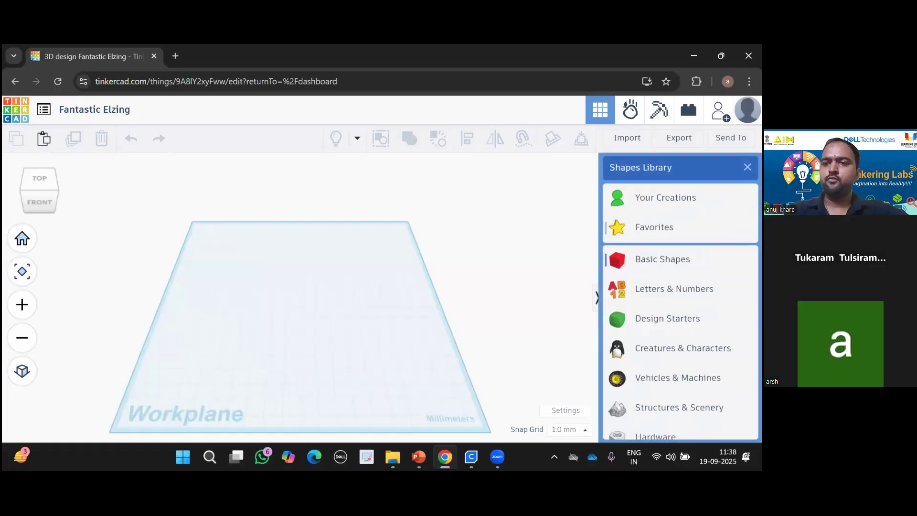
pyautogui.moveTo(756, 227); pyautogui.dragTo(756, 229)
pyautogui.scroll(-4, 717, 214)
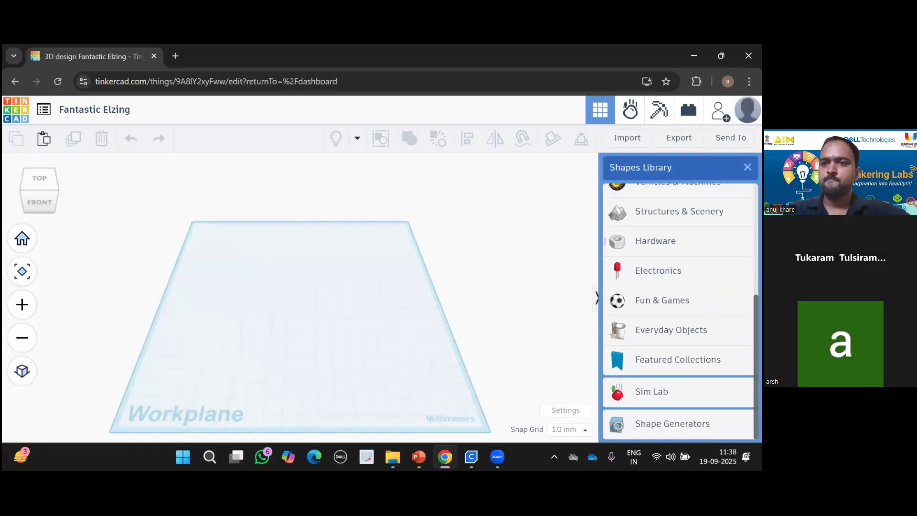
pyautogui.click(561, 213)
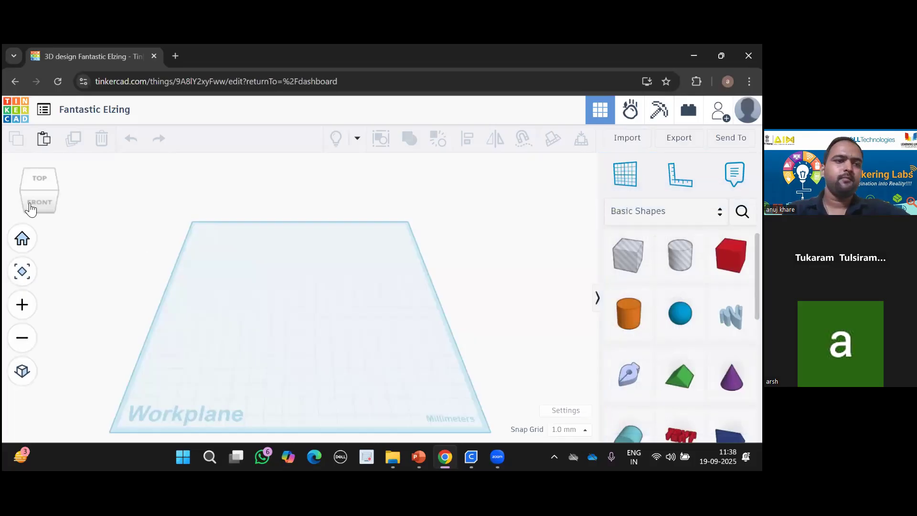
pyautogui.moveTo(36, 196); pyautogui.dragTo(66, 199)
pyautogui.click(23, 242)
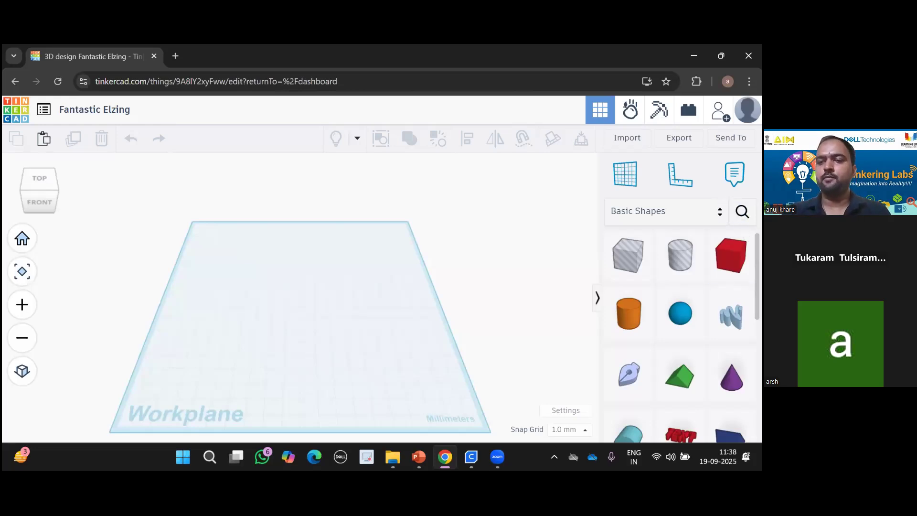
pyautogui.scroll(-1, 731, 260)
pyautogui.scroll(1, 731, 261)
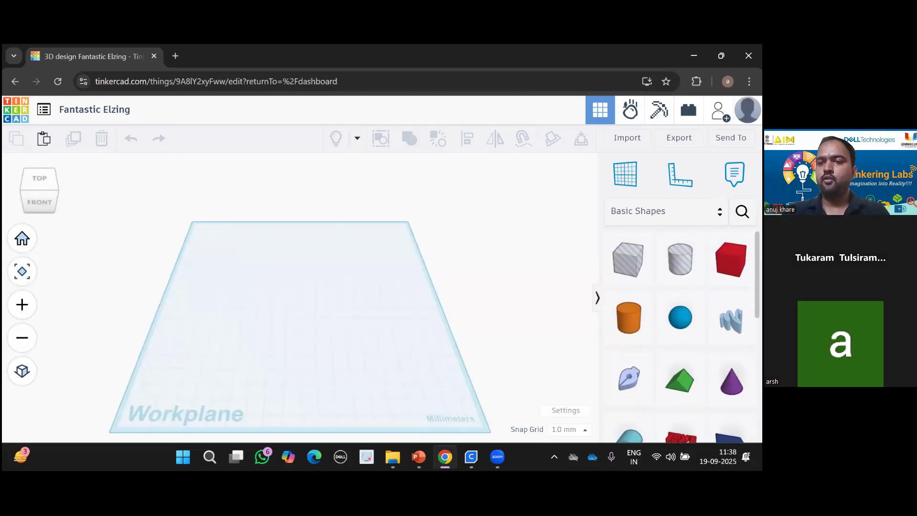
# Drop a red Box onto the workplane, deselect it, then add a purple Cone.
pyautogui.moveTo(731, 260); pyautogui.dragTo(312, 284)
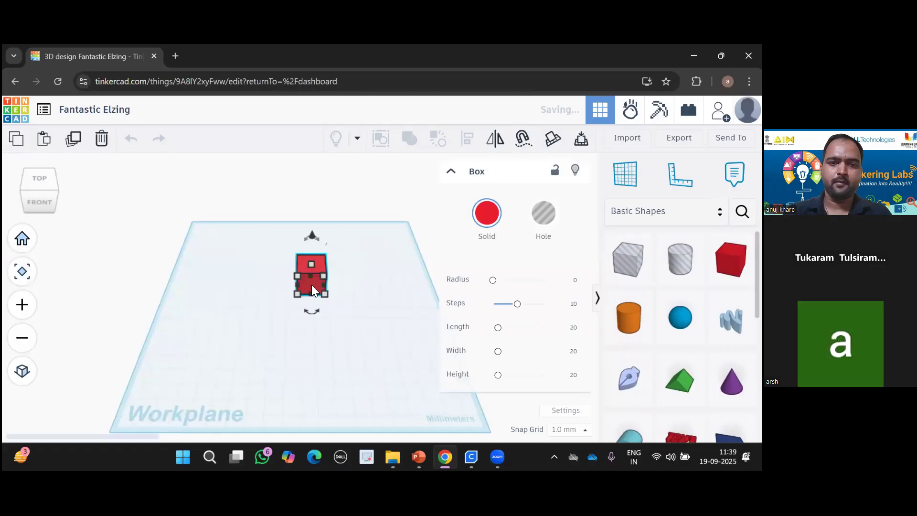
pyautogui.click(367, 288)
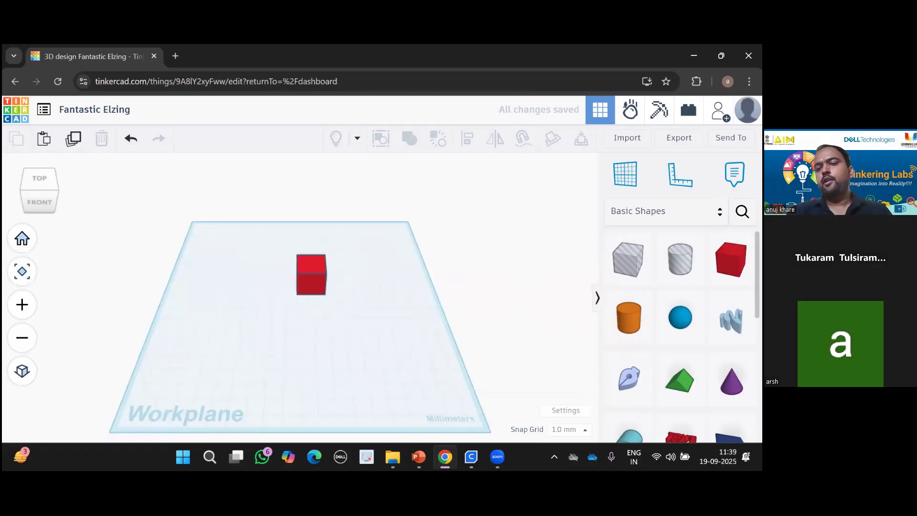
pyautogui.moveTo(731, 380); pyautogui.dragTo(350, 341)
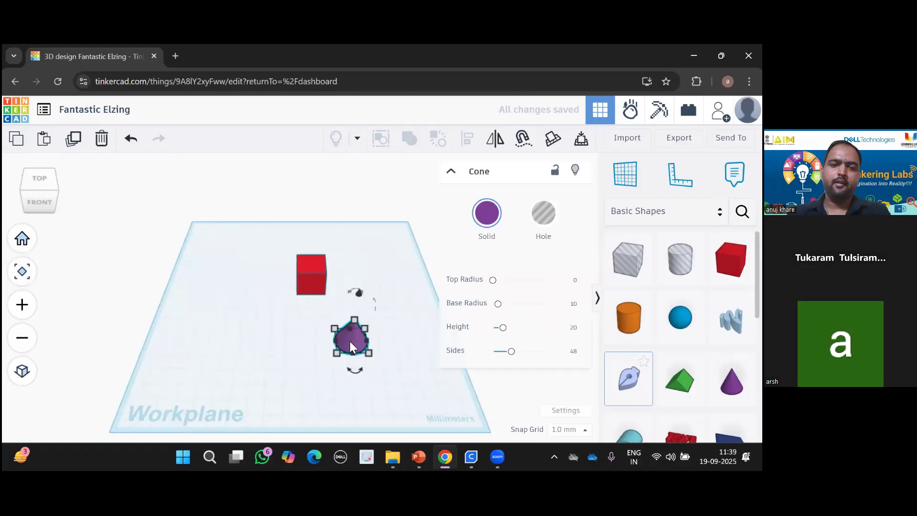
pyautogui.press('Delete')
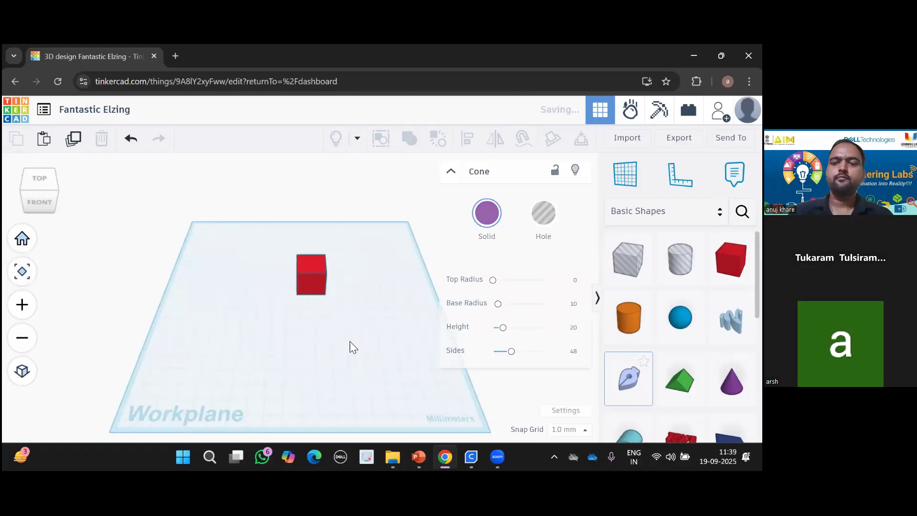
pyautogui.click(315, 283)
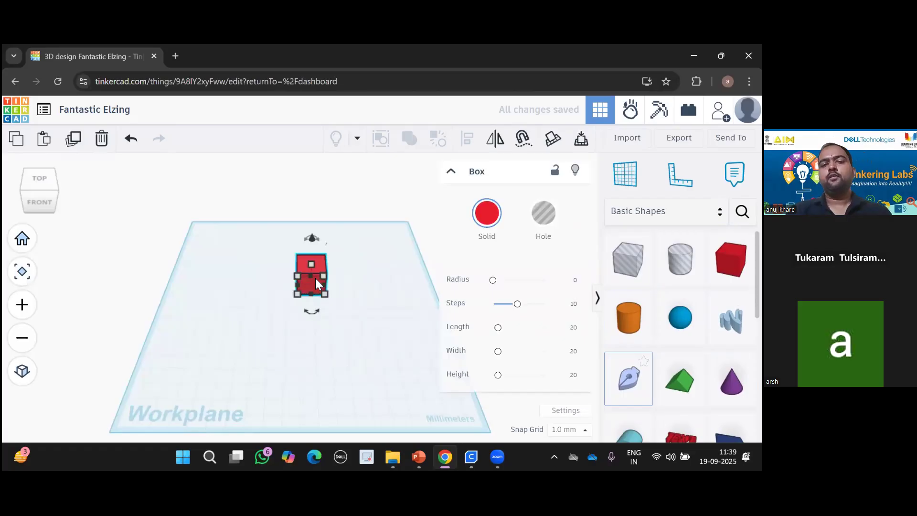
pyautogui.scroll(1, 316, 283)
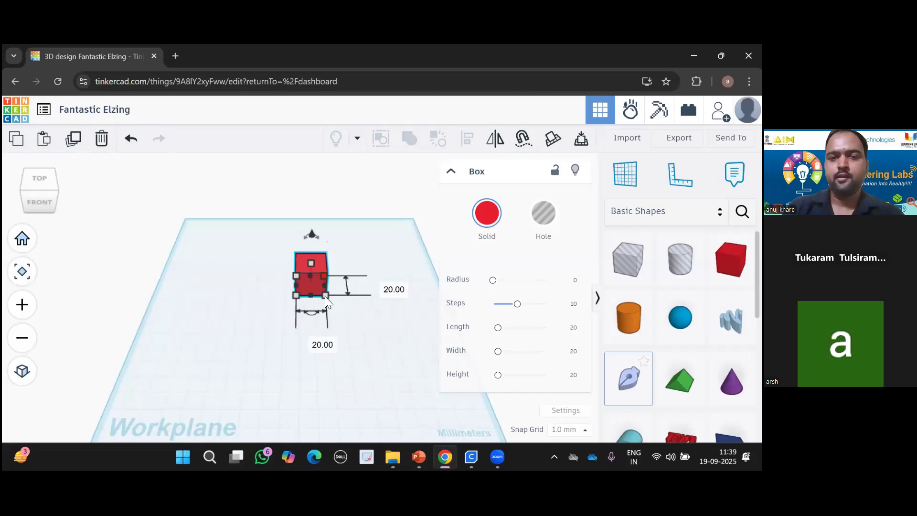
# Drag the red box's corner handles to reshape its footprint, ending around 88 by 63 mm.
pyautogui.moveTo(325, 296); pyautogui.dragTo(374, 331)
pyautogui.moveTo(421, 373); pyautogui.dragTo(436, 389)
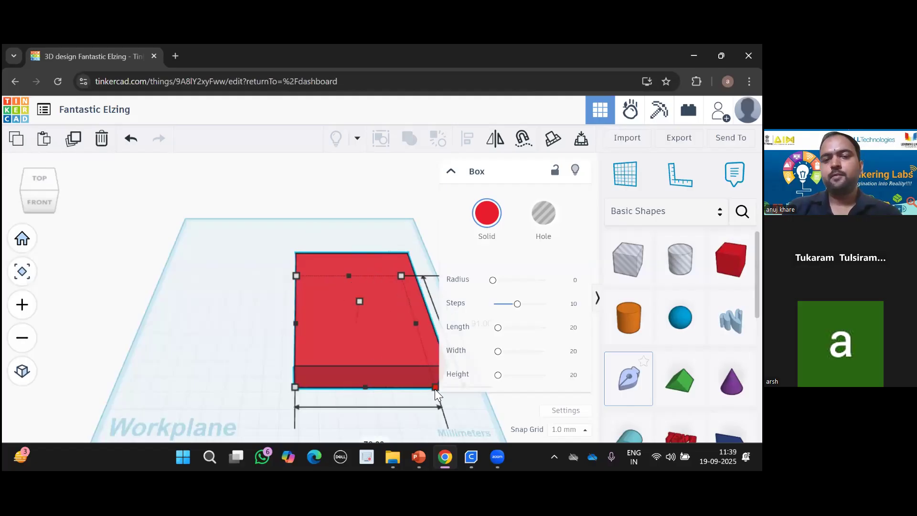
pyautogui.moveTo(372, 350); pyautogui.dragTo(274, 314)
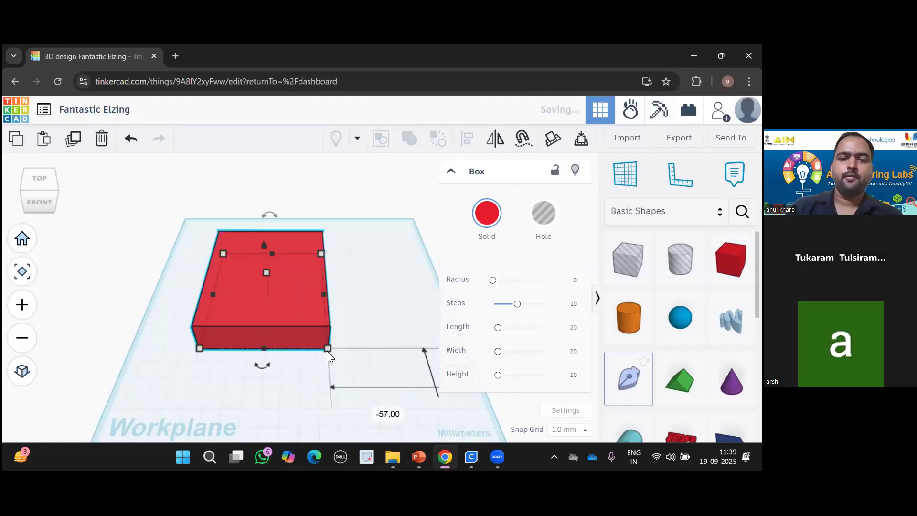
pyautogui.moveTo(328, 353); pyautogui.dragTo(331, 315)
pyautogui.moveTo(417, 393); pyautogui.dragTo(364, 362)
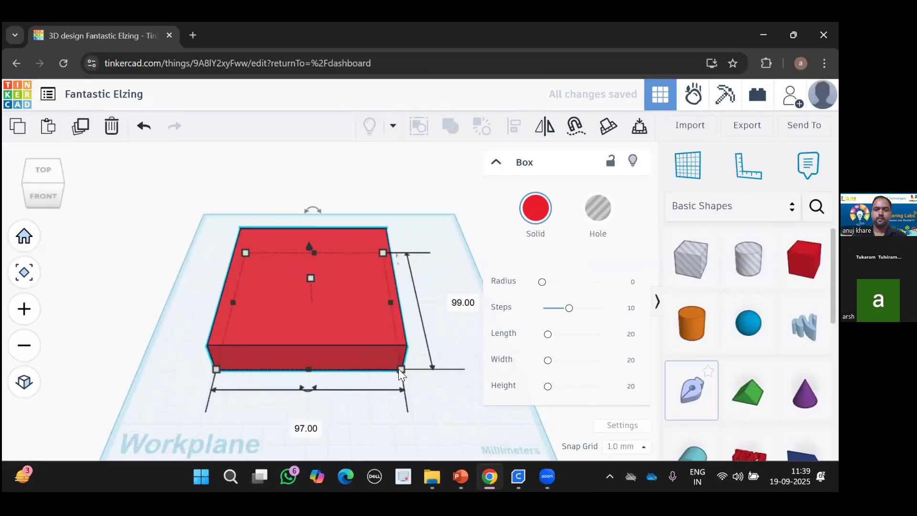
pyautogui.moveTo(401, 369); pyautogui.dragTo(398, 331)
pyautogui.moveTo(381, 252); pyautogui.dragTo(329, 276)
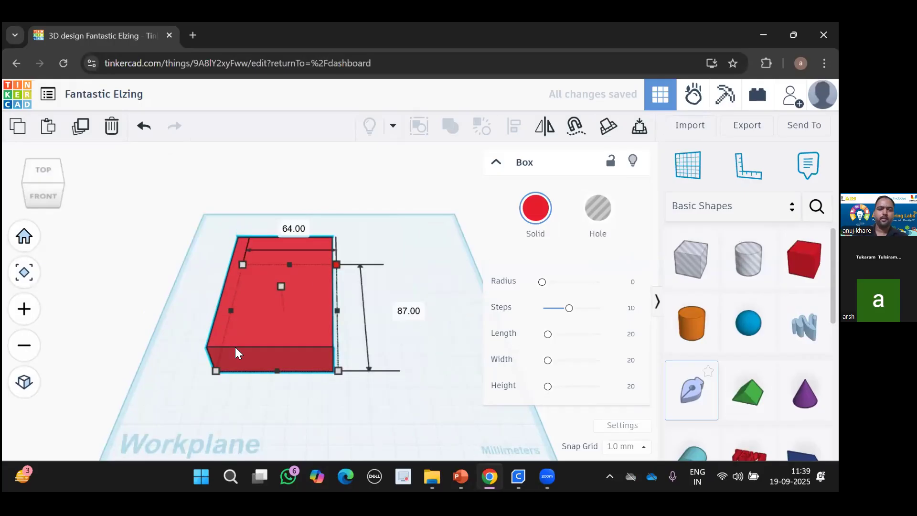
pyautogui.moveTo(216, 371); pyautogui.dragTo(395, 326)
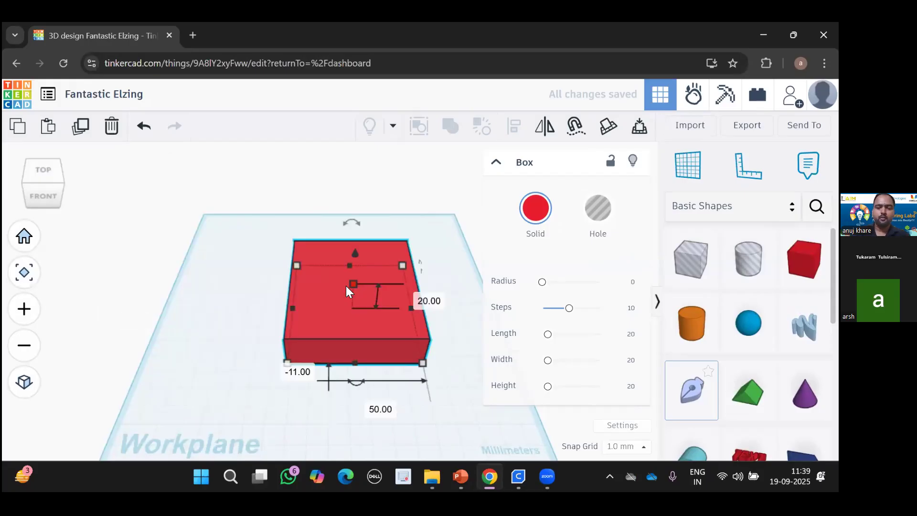
# Raise the box's height with the top handle and move it back left.
pyautogui.moveTo(356, 254); pyautogui.dragTo(361, 186)
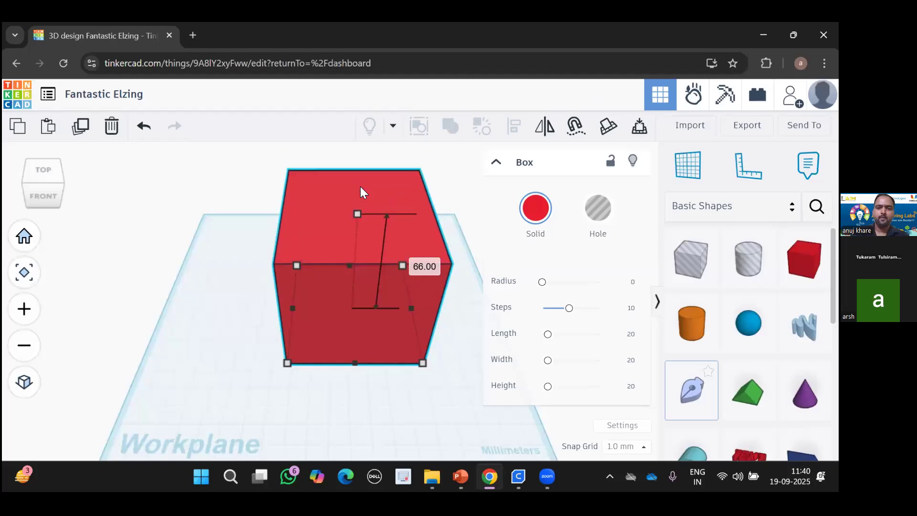
pyautogui.moveTo(363, 250); pyautogui.dragTo(303, 295)
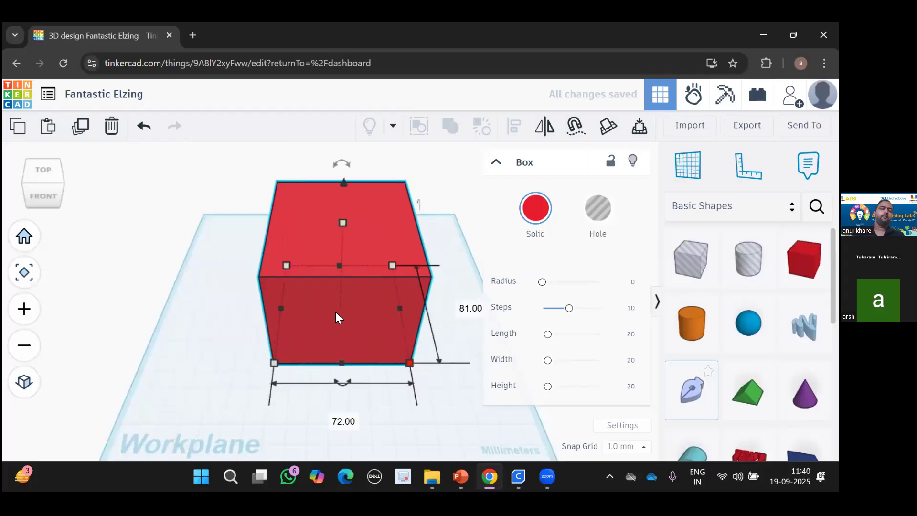
pyautogui.moveTo(343, 313); pyautogui.dragTo(275, 270)
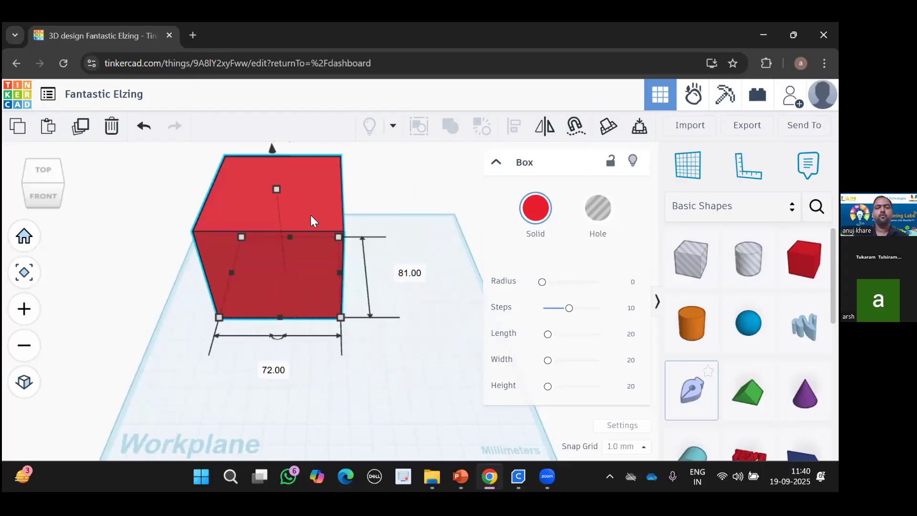
# Set the red box's length and width to 50 mm each.
pyautogui.click(408, 273)
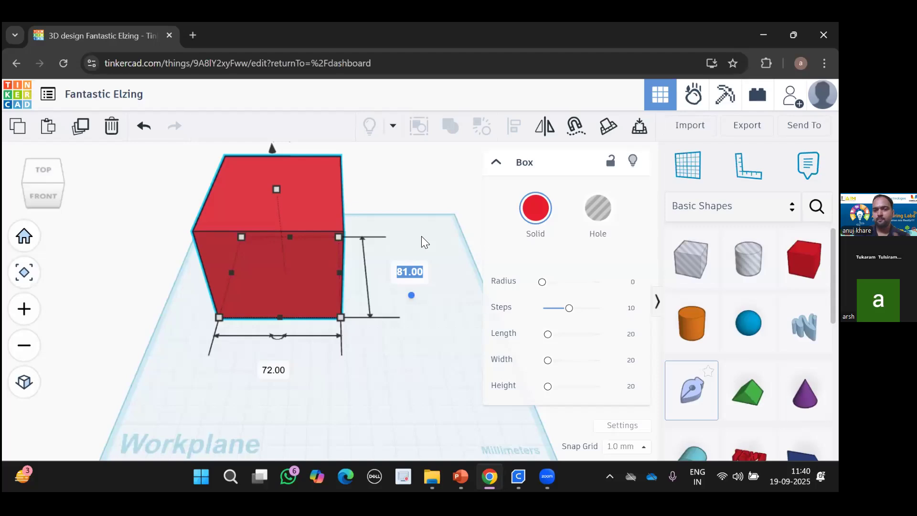
pyautogui.write('50')
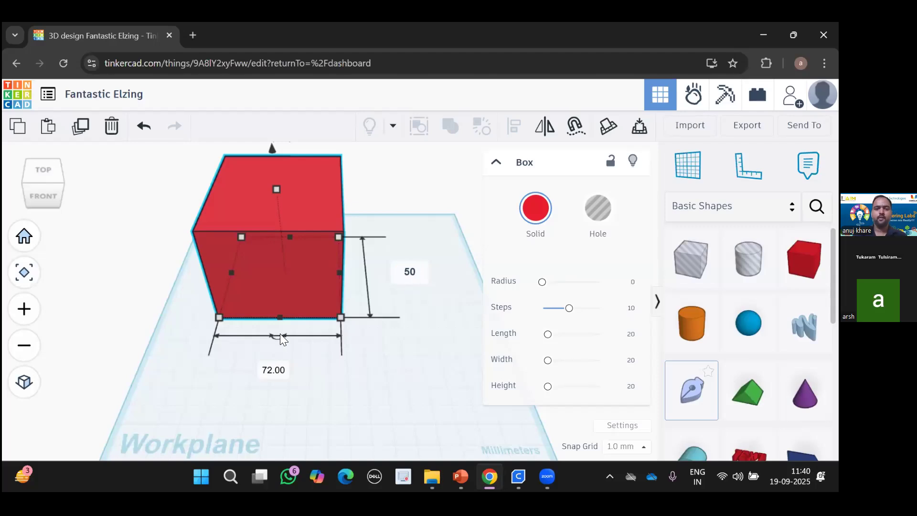
pyautogui.press('Return')
pyautogui.click(281, 330)
pyautogui.write('50')
pyautogui.press('Return')
# Set the box height to 50 mm, shift the cube right, and view it front-right.
pyautogui.click(260, 176)
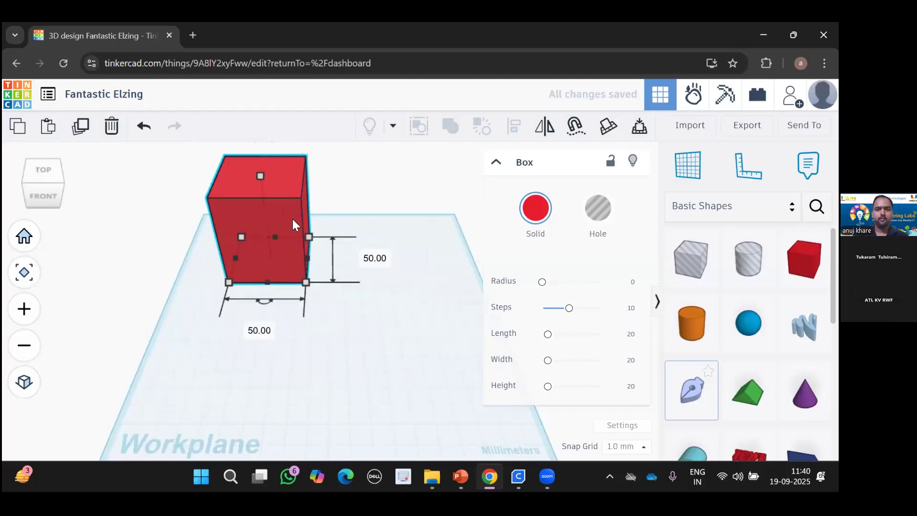
pyautogui.click(329, 227)
pyautogui.write('50')
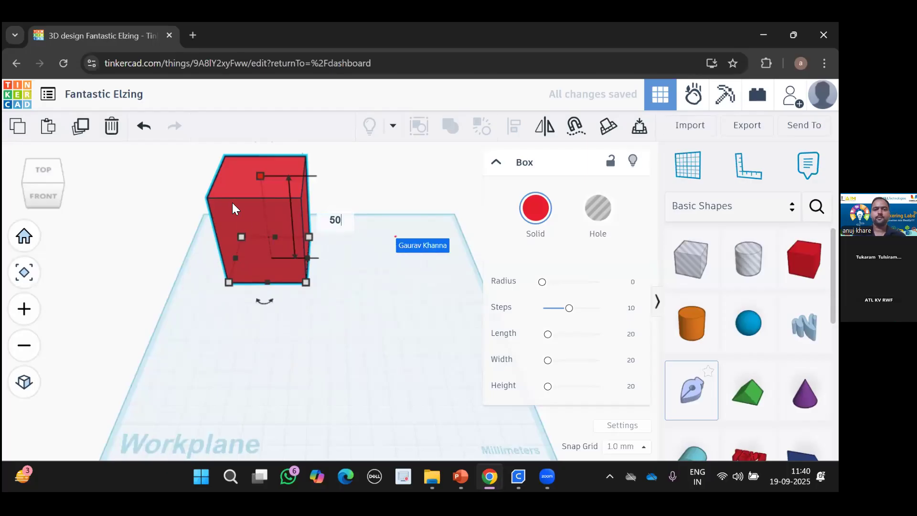
pyautogui.press('Return')
pyautogui.moveTo(282, 236); pyautogui.dragTo(304, 242)
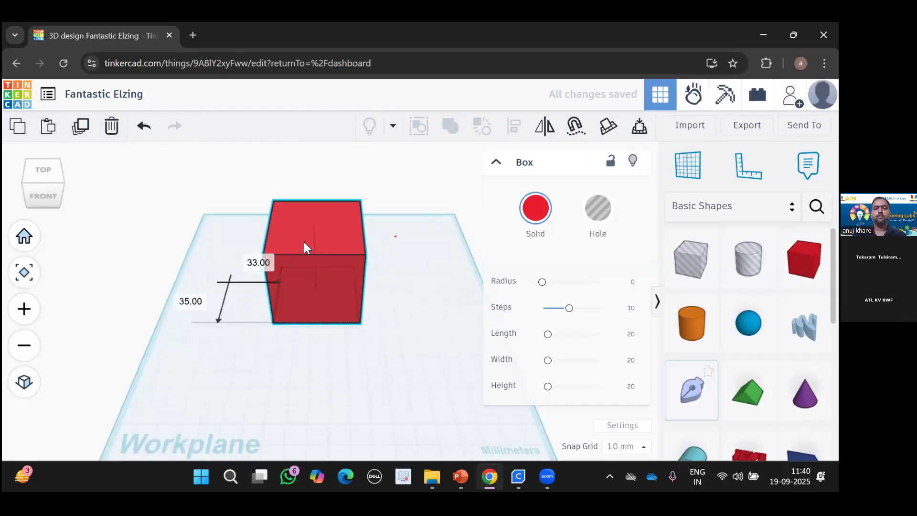
pyautogui.click(56, 195)
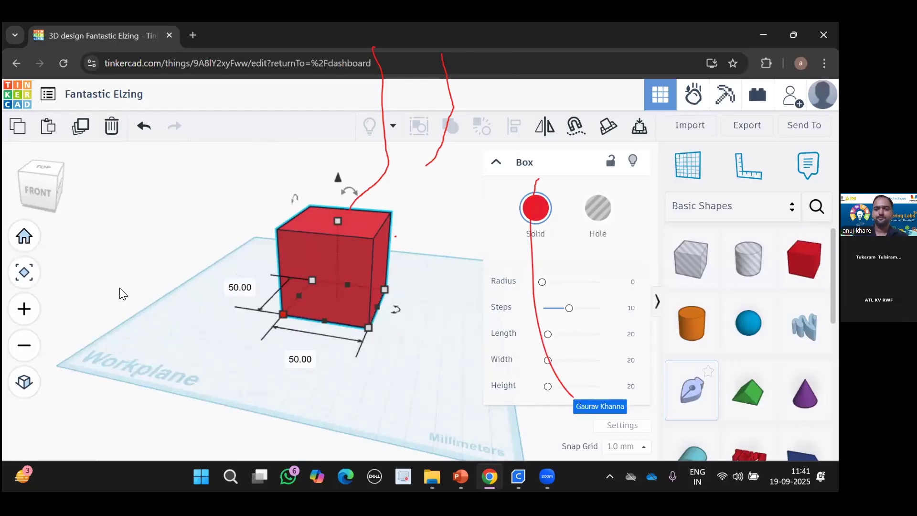
# Select the red box and stretch it longer toward the front and wider.
pyautogui.click(129, 298)
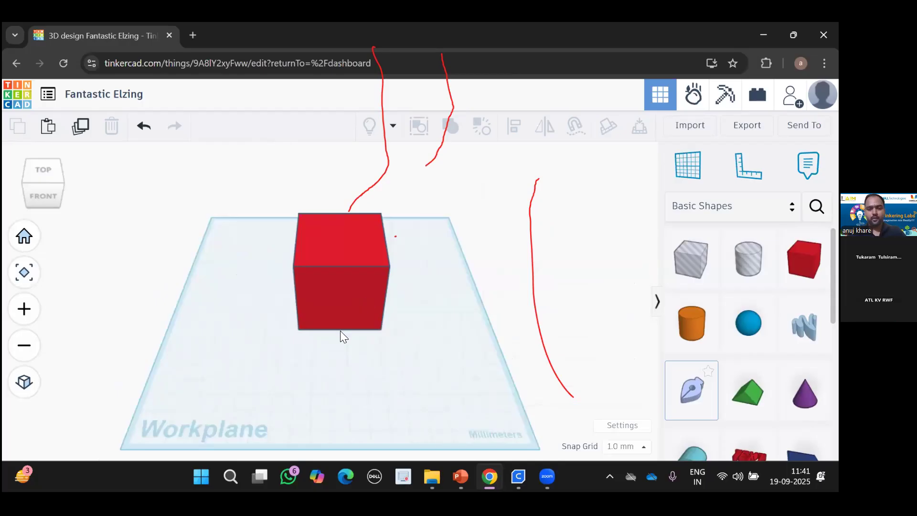
pyautogui.click(307, 307)
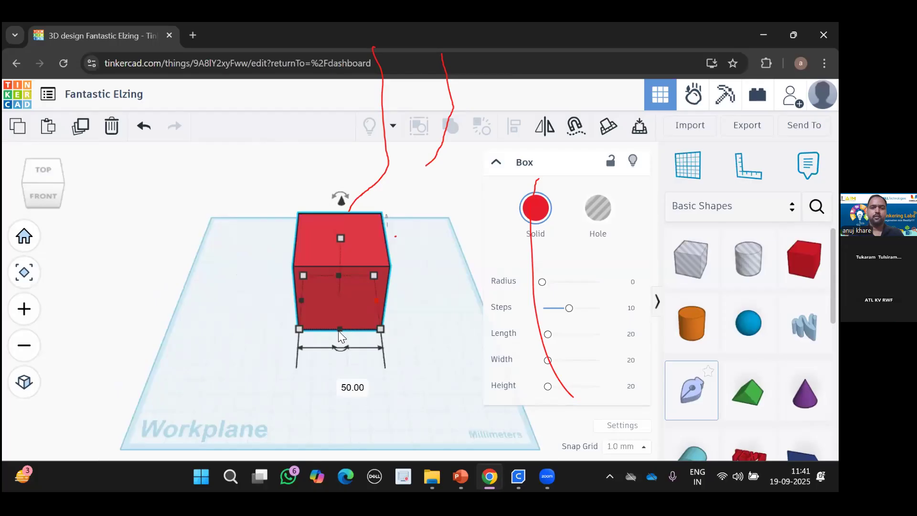
pyautogui.moveTo(338, 363); pyautogui.dragTo(339, 432)
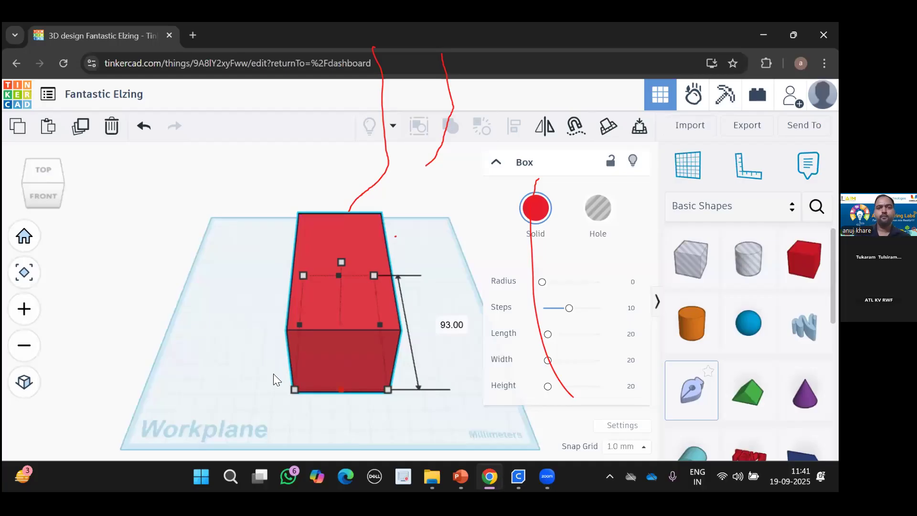
pyautogui.moveTo(294, 390); pyautogui.dragTo(274, 374)
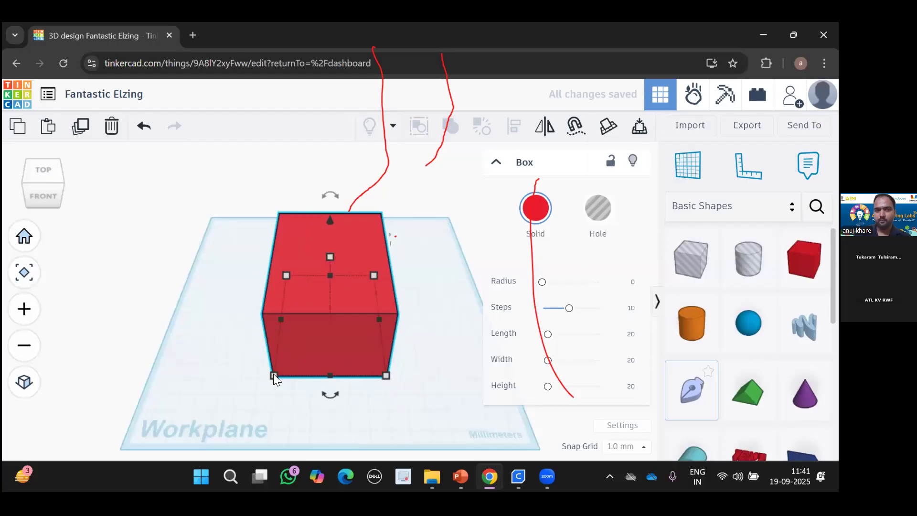
pyautogui.click(381, 320)
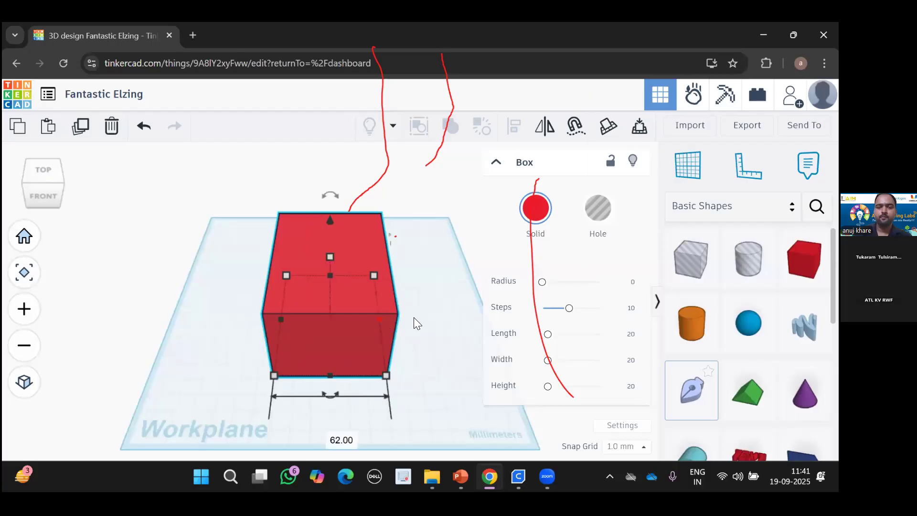
# Pull the box's sides and depth back in, entering 5 for the front dimension.
pyautogui.moveTo(379, 320); pyautogui.dragTo(359, 319)
pyautogui.moveTo(279, 319); pyautogui.dragTo(249, 319)
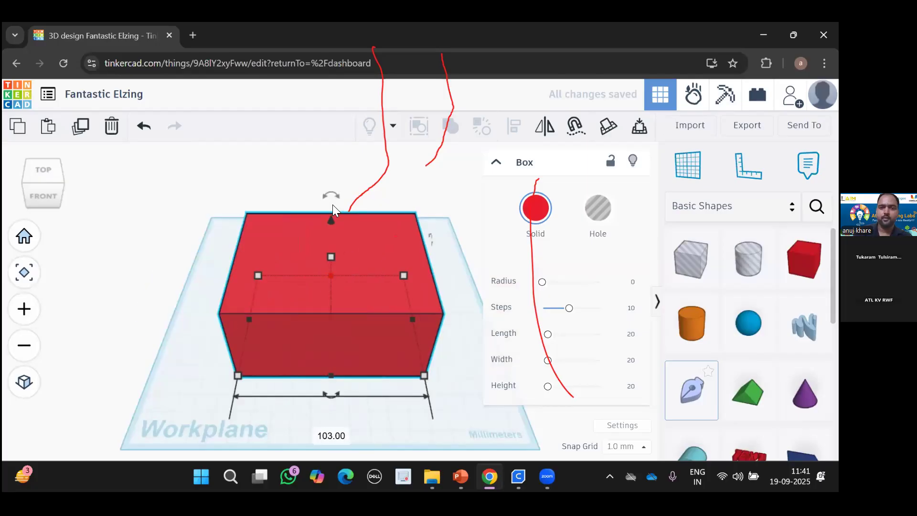
pyautogui.moveTo(345, 290); pyautogui.dragTo(347, 283)
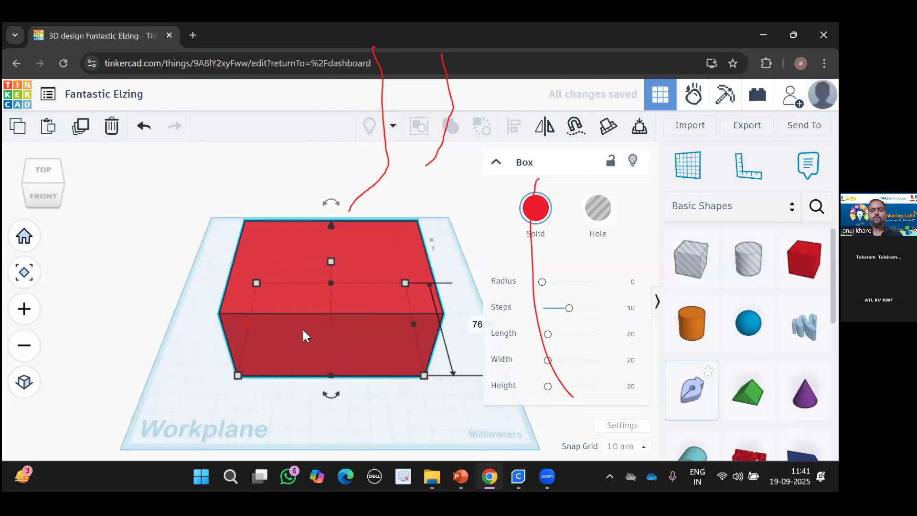
pyautogui.moveTo(248, 324); pyautogui.dragTo(303, 329)
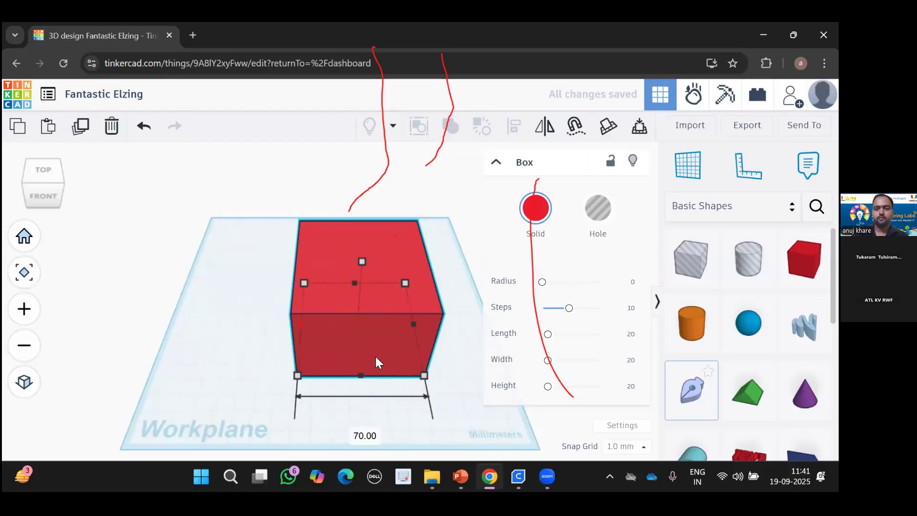
pyautogui.moveTo(302, 324); pyautogui.dragTo(334, 325)
pyautogui.moveTo(376, 375); pyautogui.dragTo(373, 340)
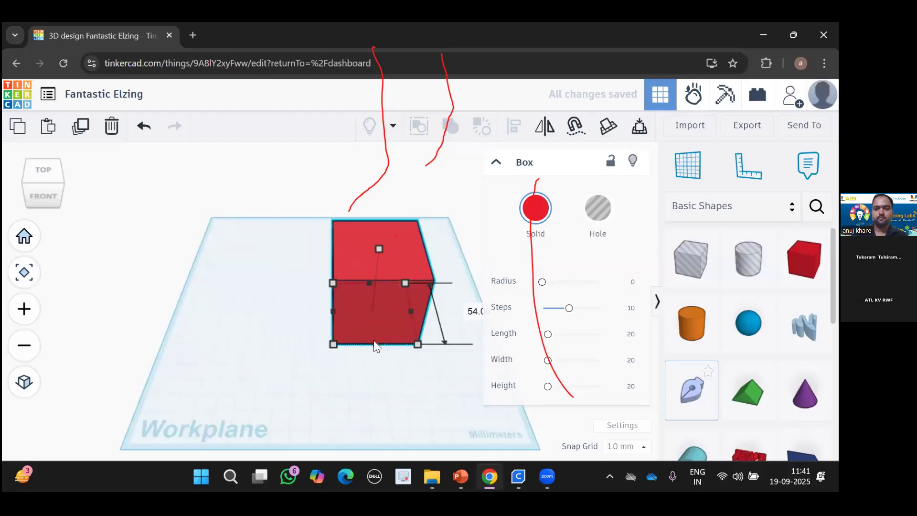
pyautogui.click(477, 313)
pyautogui.write('5')
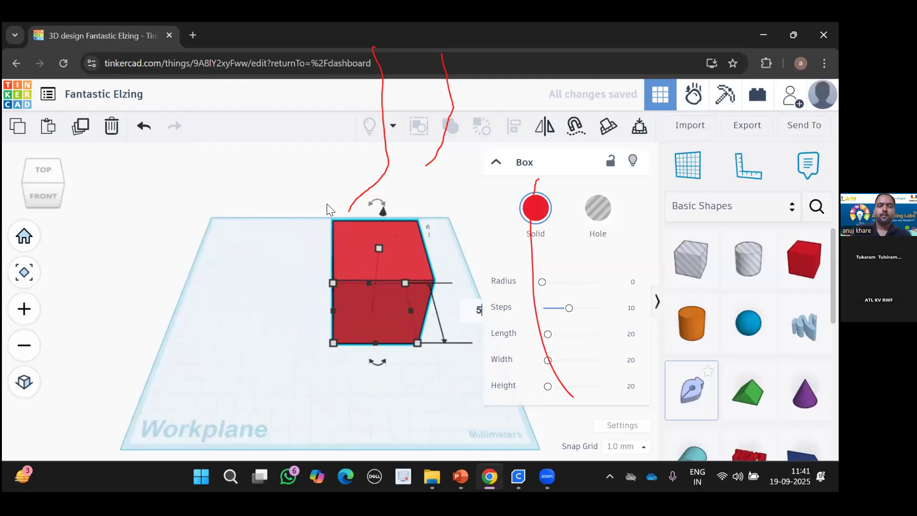
pyautogui.press('Return')
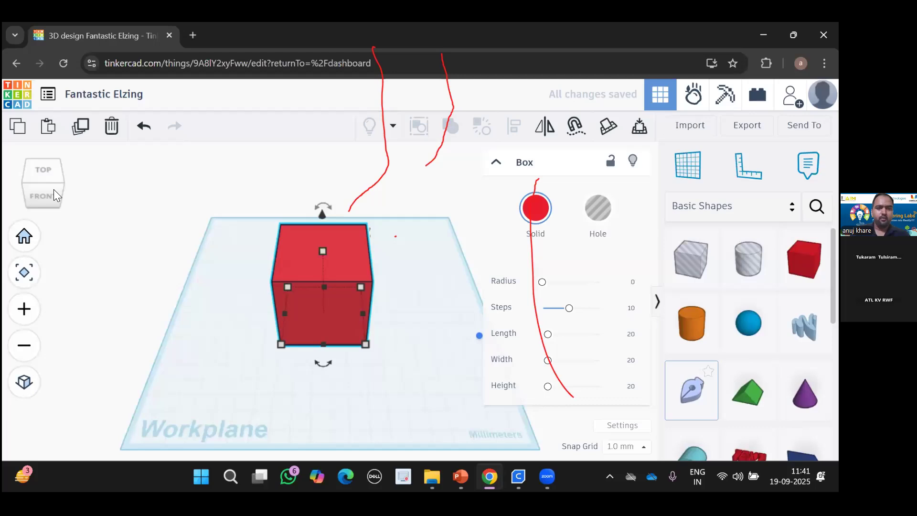
# Rotate the red cube 90°, ending at -90° about its vertical axis, then return Home.
pyautogui.click(48, 189)
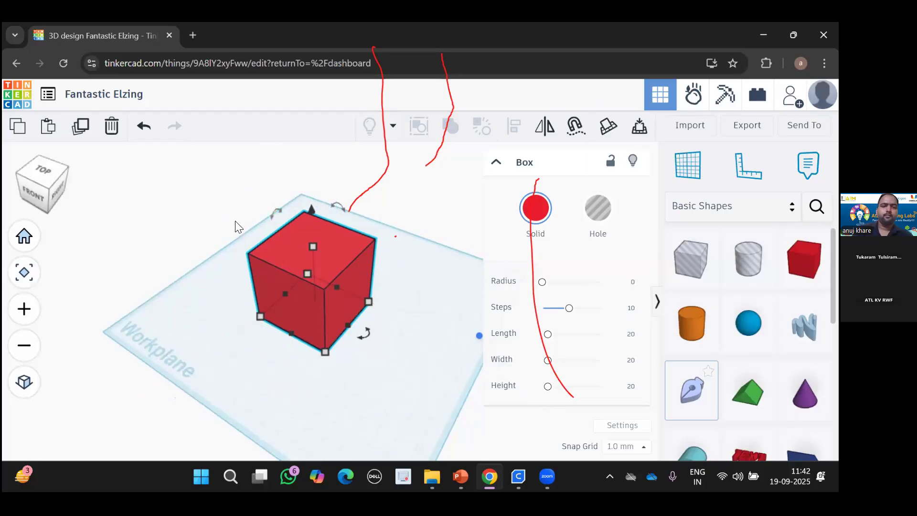
pyautogui.moveTo(269, 216)
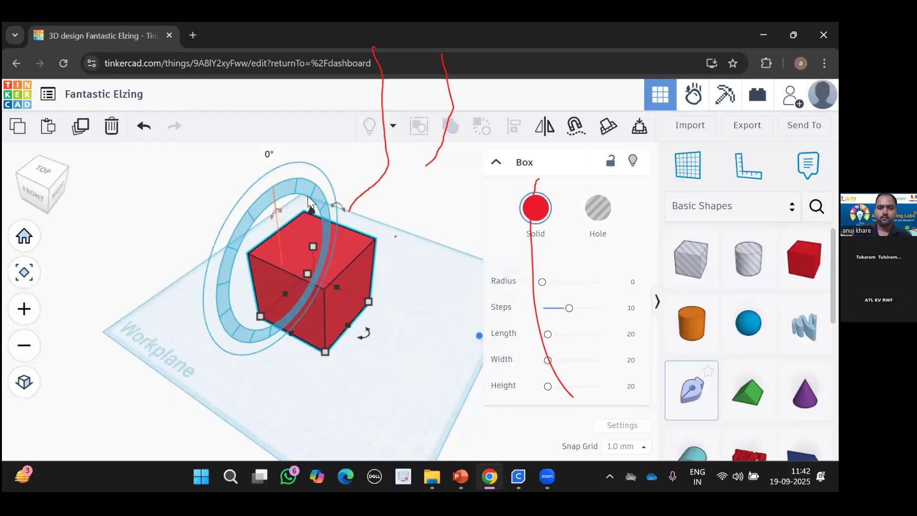
pyautogui.moveTo(257, 213)
pyautogui.mouseDown()
pyautogui.moveTo(261, 229)
pyautogui.moveTo(267, 214)
pyautogui.mouseUp()
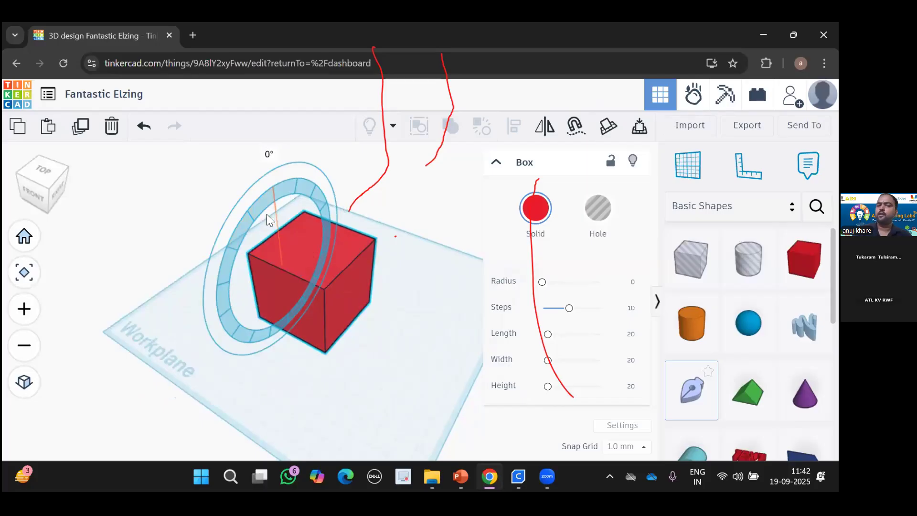
pyautogui.moveTo(343, 213); pyautogui.dragTo(343, 204)
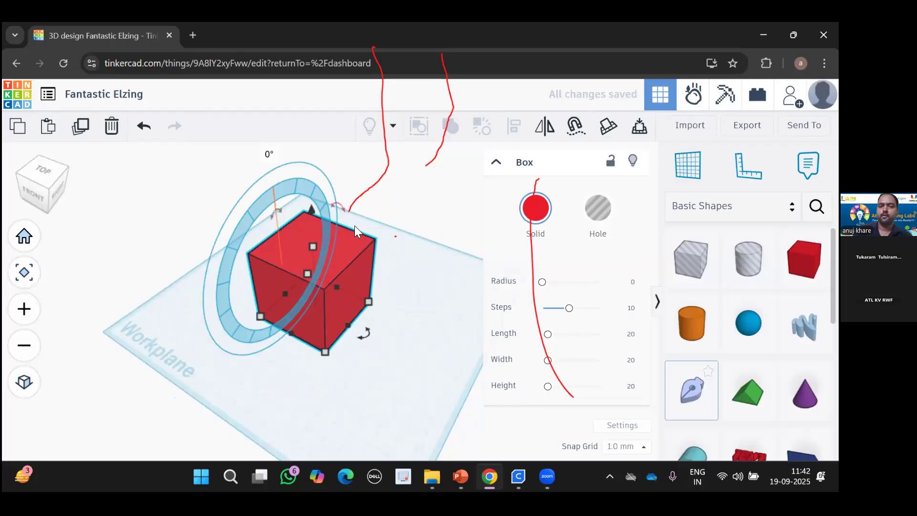
pyautogui.moveTo(362, 245); pyautogui.dragTo(373, 274)
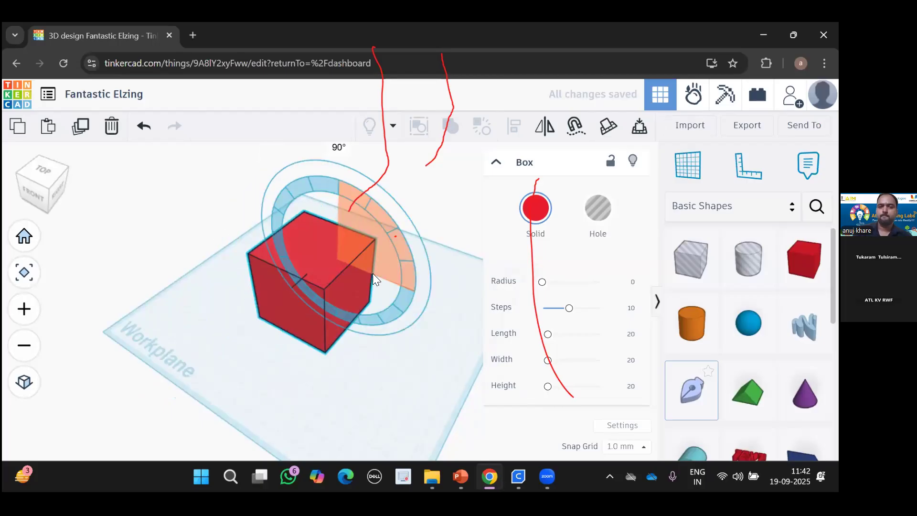
pyautogui.moveTo(364, 332); pyautogui.dragTo(364, 332)
pyautogui.moveTo(283, 330); pyautogui.dragTo(241, 319)
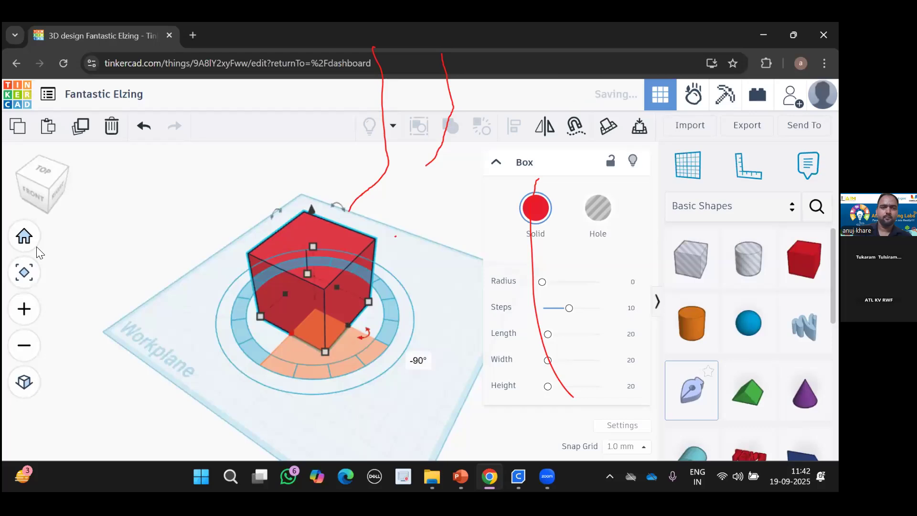
pyautogui.click(24, 236)
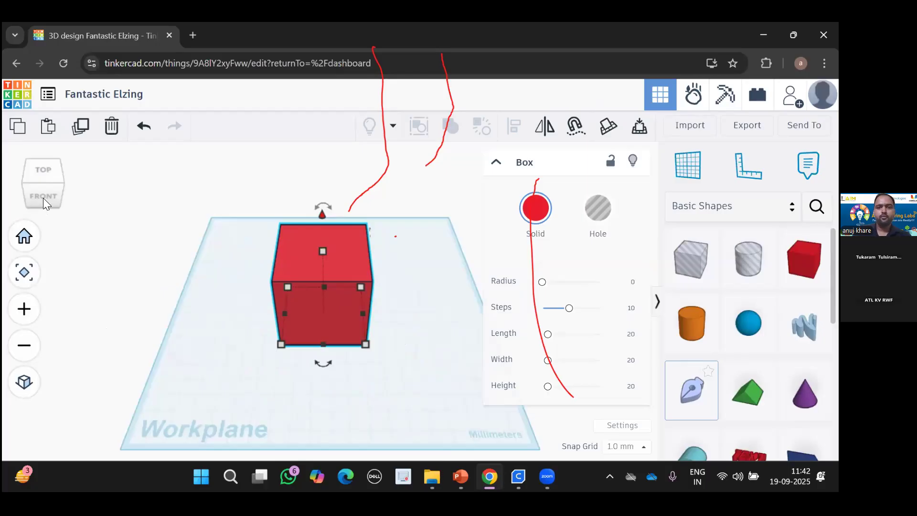
# Raise the red box 19 mm off the workplane, then lower it to 4 mm above it.
pyautogui.click(393, 284)
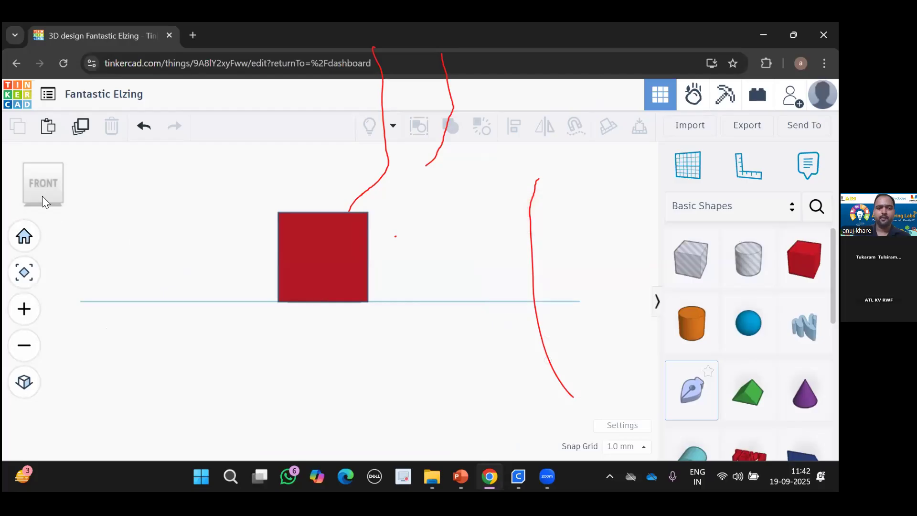
pyautogui.click(307, 262)
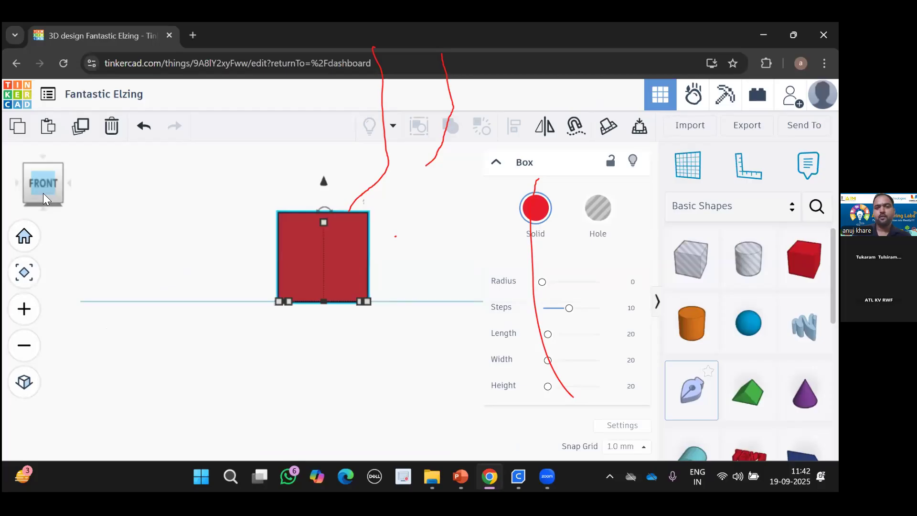
pyautogui.moveTo(324, 173); pyautogui.dragTo(321, 190, button='right')
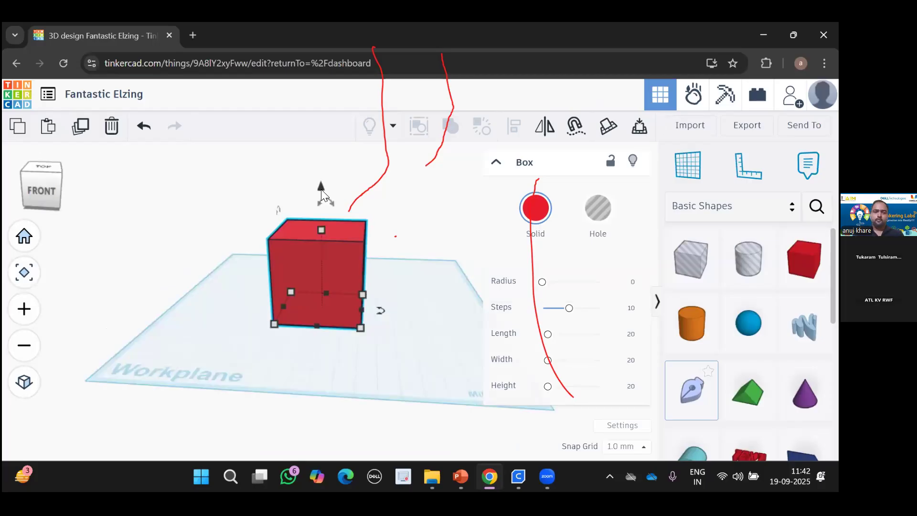
pyautogui.moveTo(322, 186); pyautogui.dragTo(330, 158)
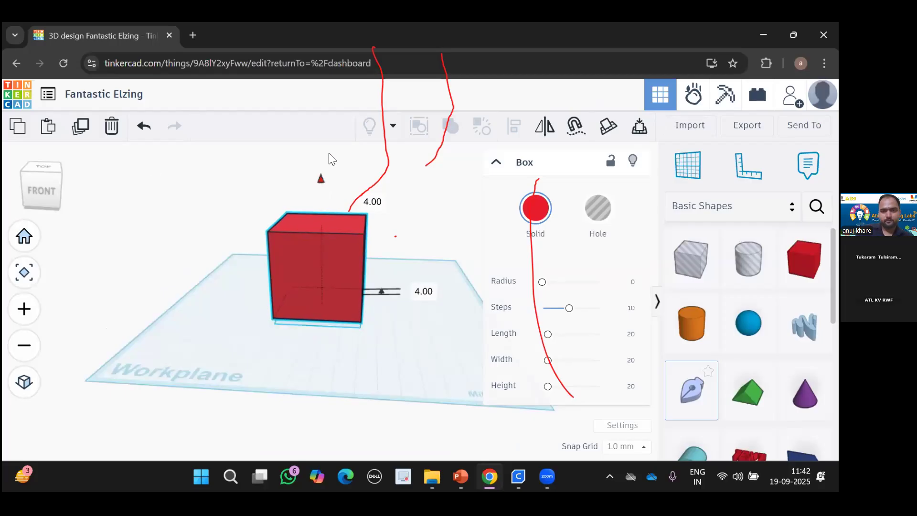
pyautogui.click(42, 193)
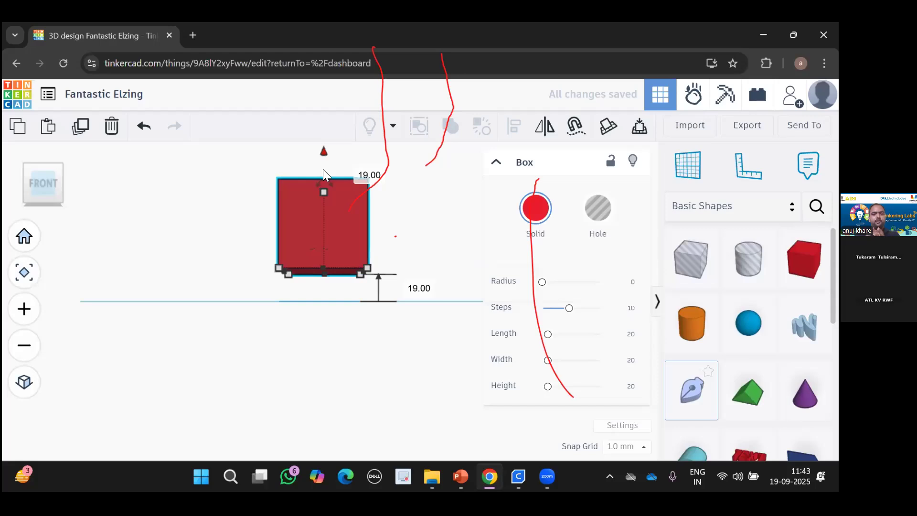
pyautogui.moveTo(324, 152); pyautogui.dragTo(323, 169)
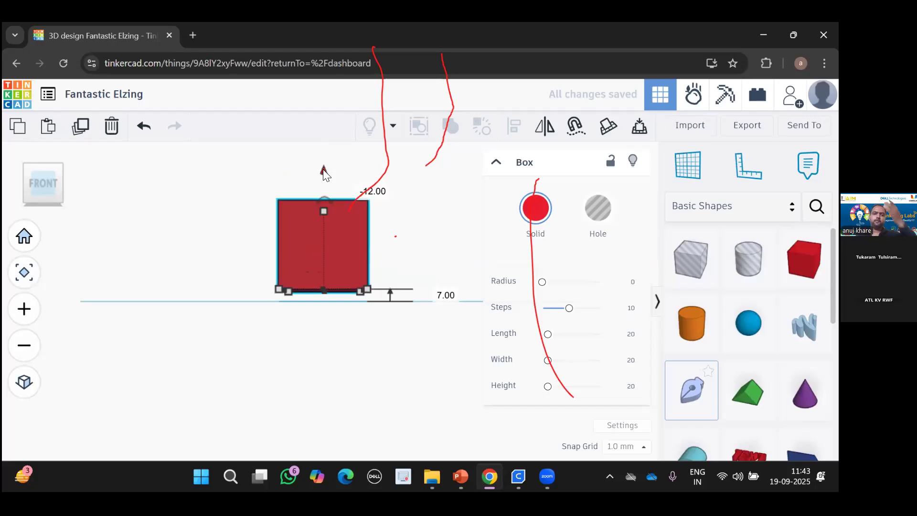
pyautogui.moveTo(323, 176); pyautogui.dragTo(323, 182)
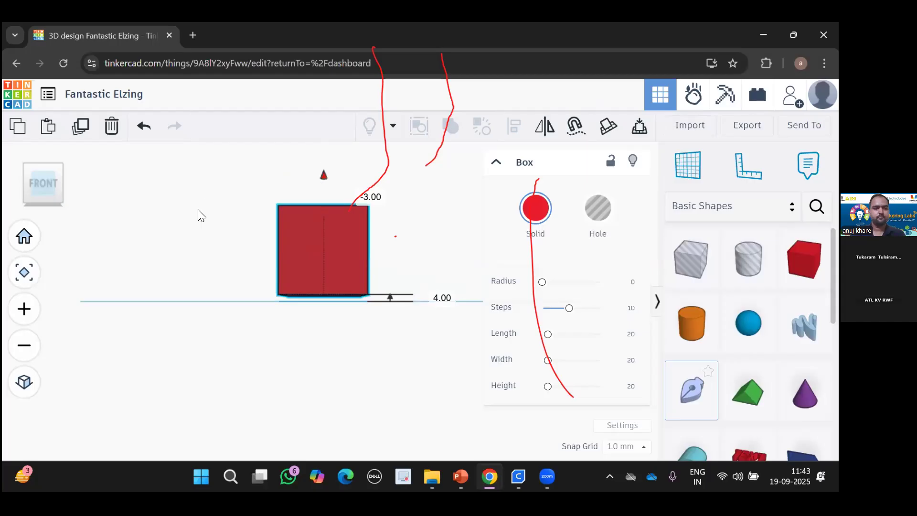
# Drop the red box flat onto the workplane with D and orbit back to an angled view.
pyautogui.press('d')
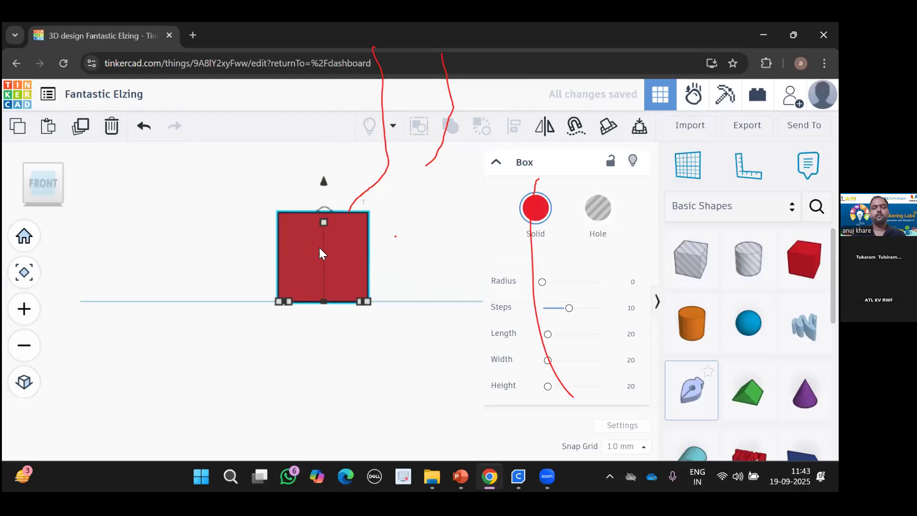
pyautogui.moveTo(319, 247); pyautogui.dragTo(354, 281, button='right')
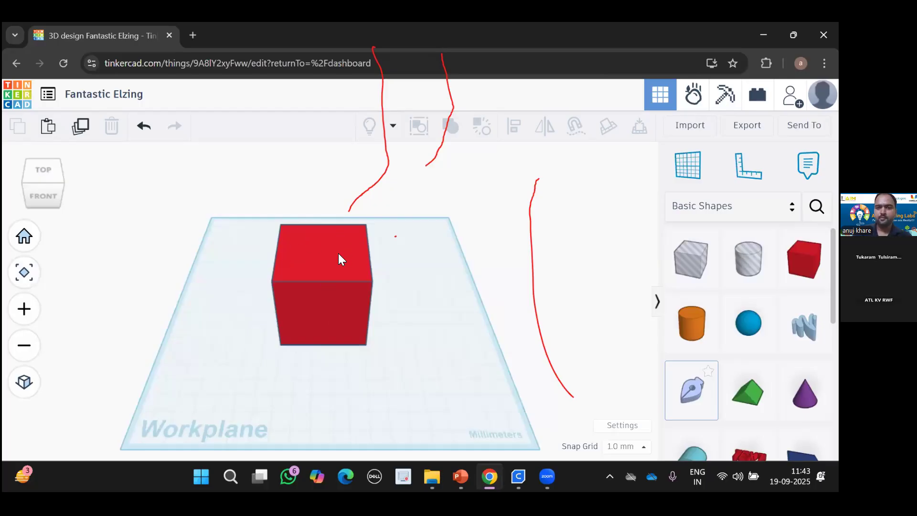
# Place a trial cylinder hole beside the red box, then delete it.
pyautogui.moveTo(743, 277); pyautogui.dragTo(421, 302)
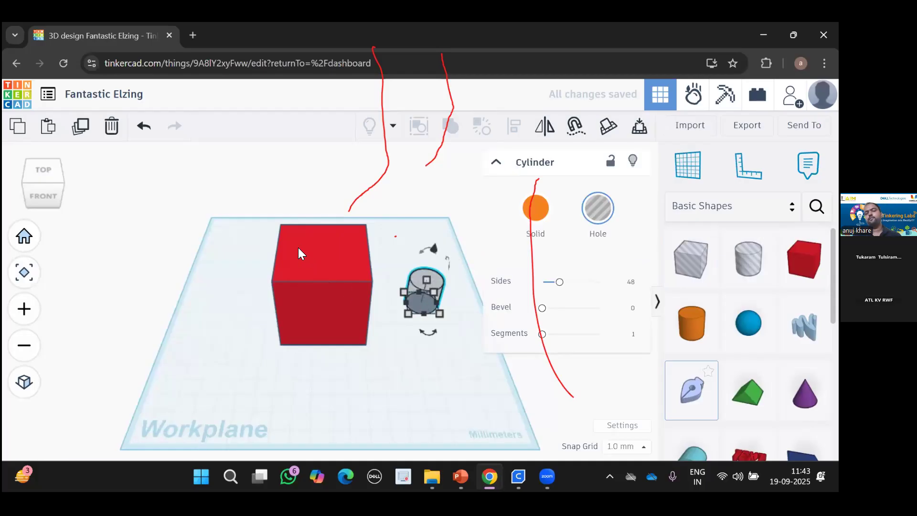
pyautogui.moveTo(423, 314)
pyautogui.press('Delete')
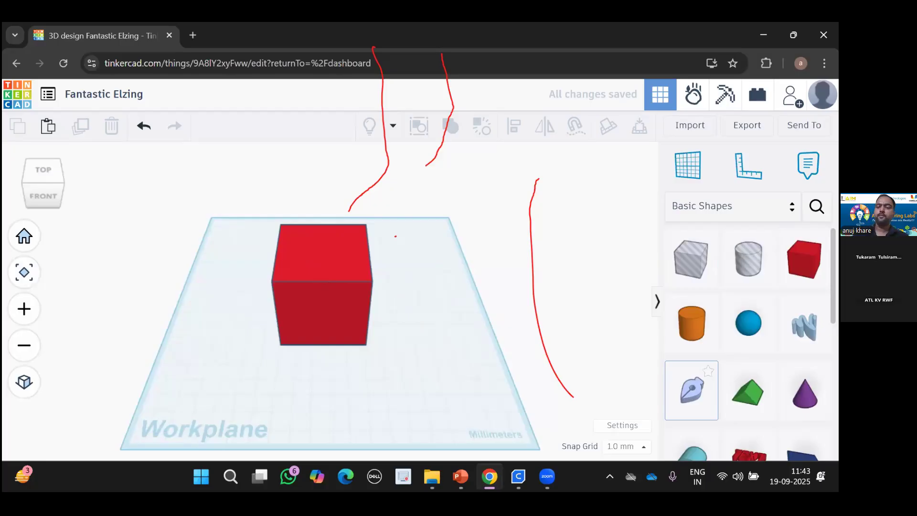
# Add a hexagonal prism, try it as a taller hole, revert it to solid, and delete it.
pyautogui.scroll(-3, 805, 397)
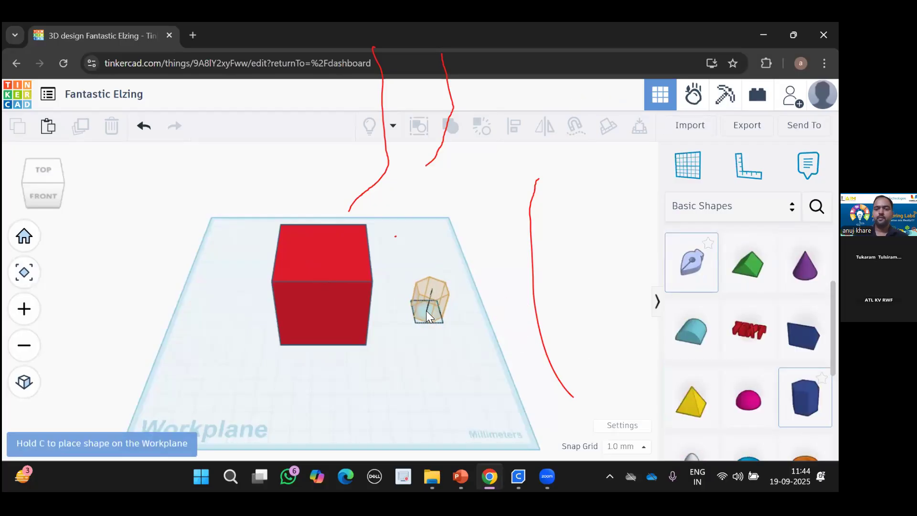
pyautogui.click(427, 313)
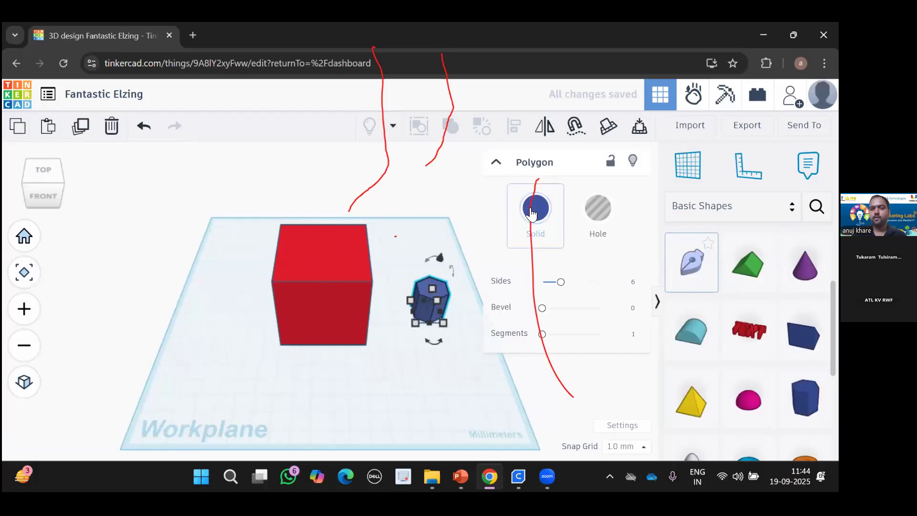
pyautogui.click(598, 218)
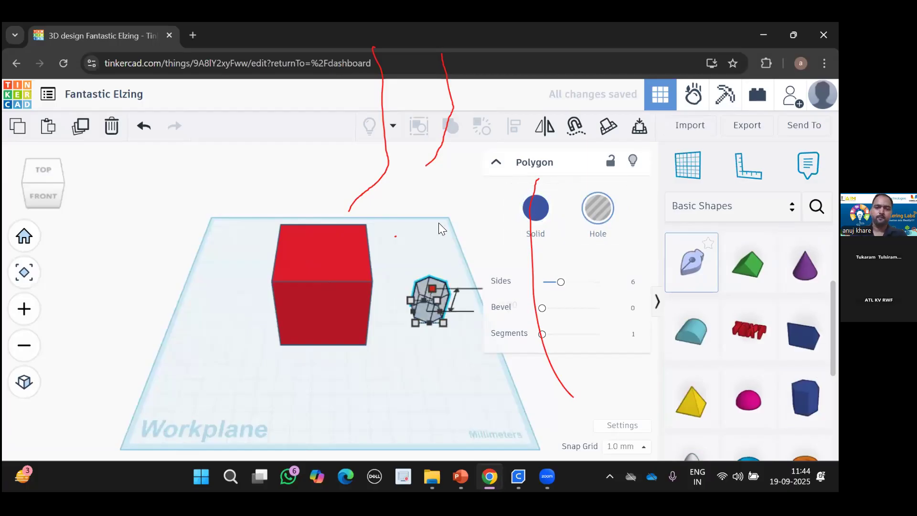
pyautogui.moveTo(433, 289); pyautogui.dragTo(440, 216)
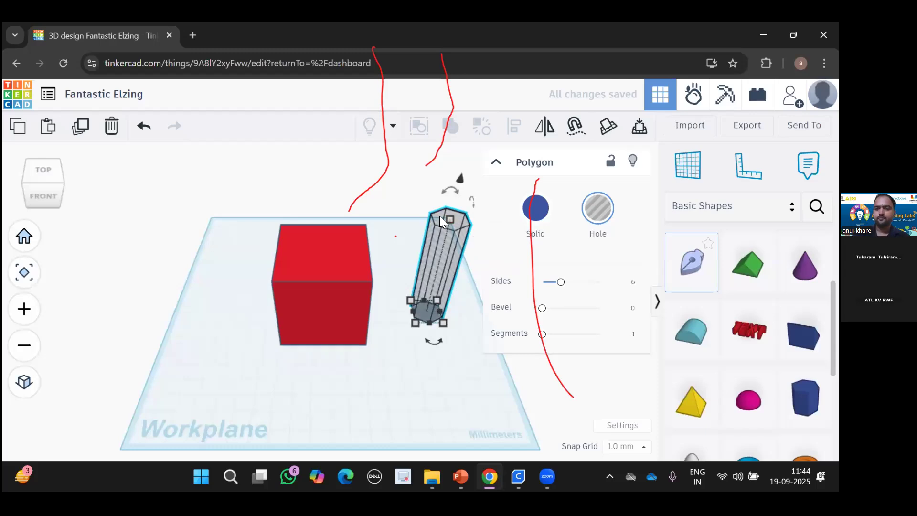
pyautogui.click(520, 217)
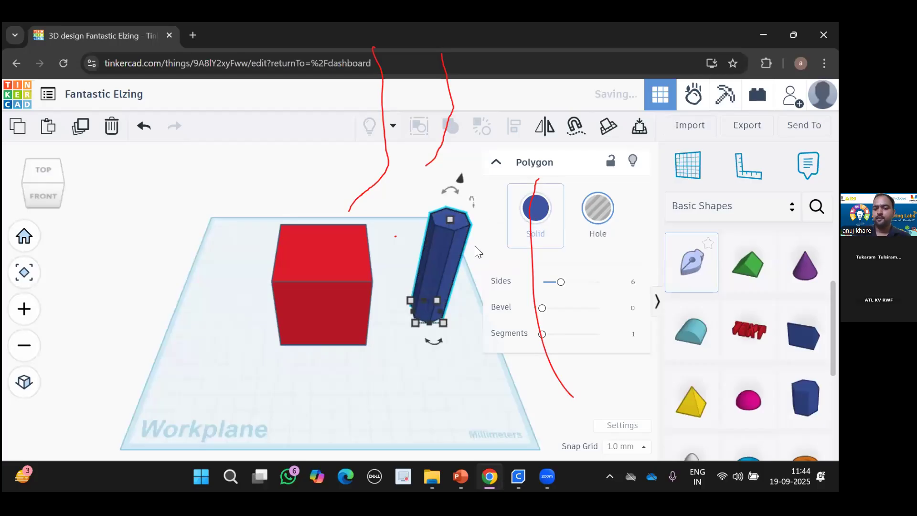
pyautogui.press('Delete')
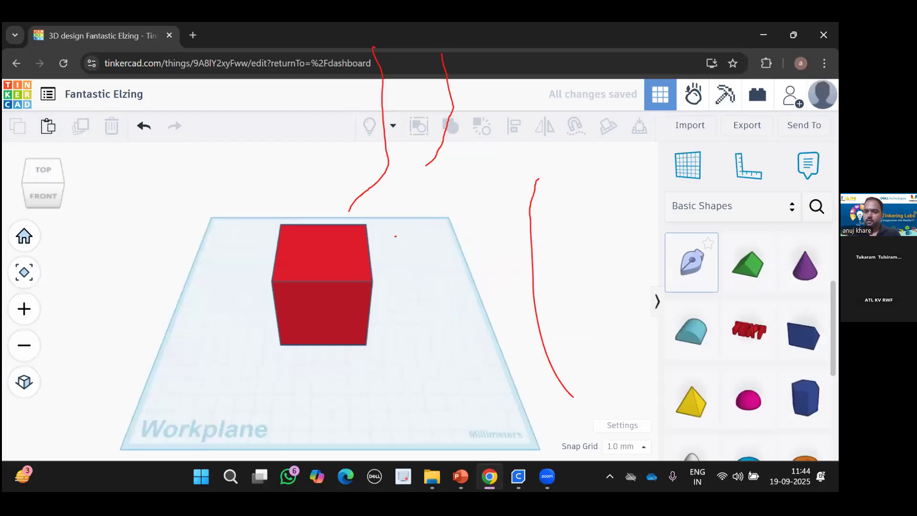
pyautogui.scroll(1, 748, 334)
pyautogui.scroll(2, 681, 324)
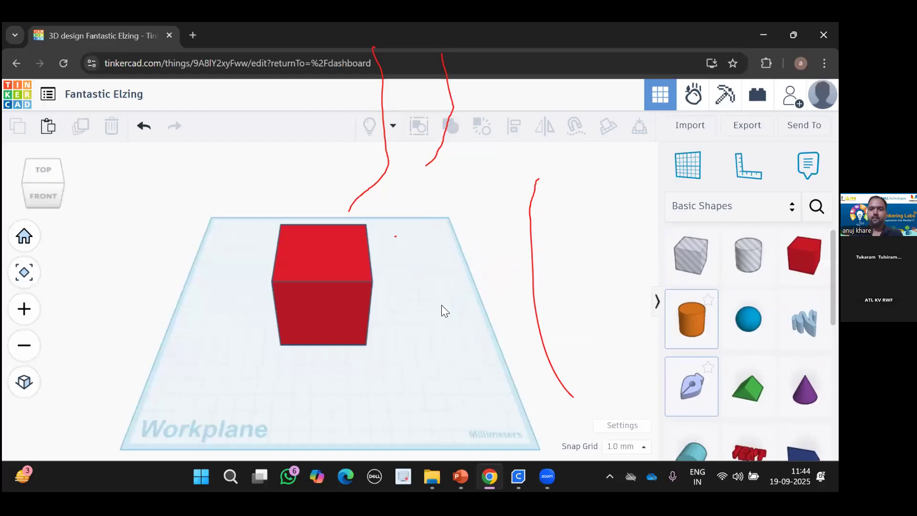
# Add a cylinder hole beside the red cube and set its height to 45 mm.
pyautogui.click(741, 261)
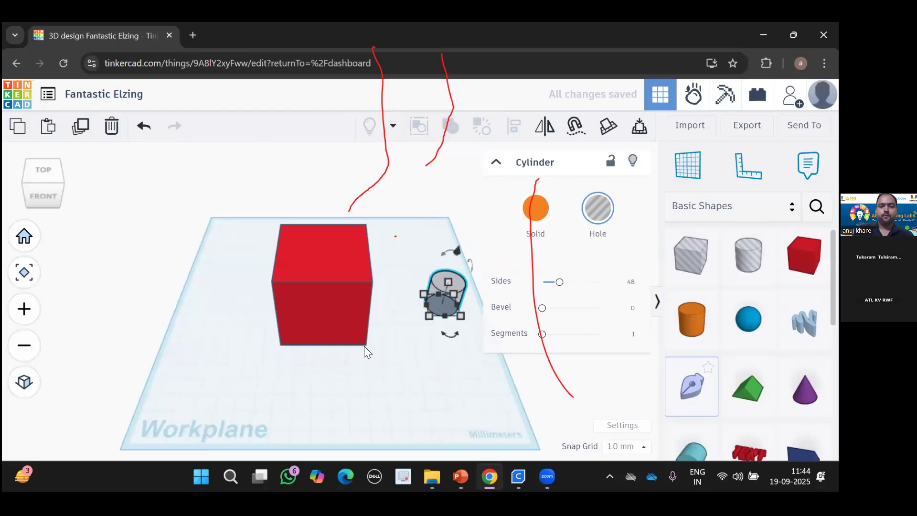
pyautogui.click(325, 250)
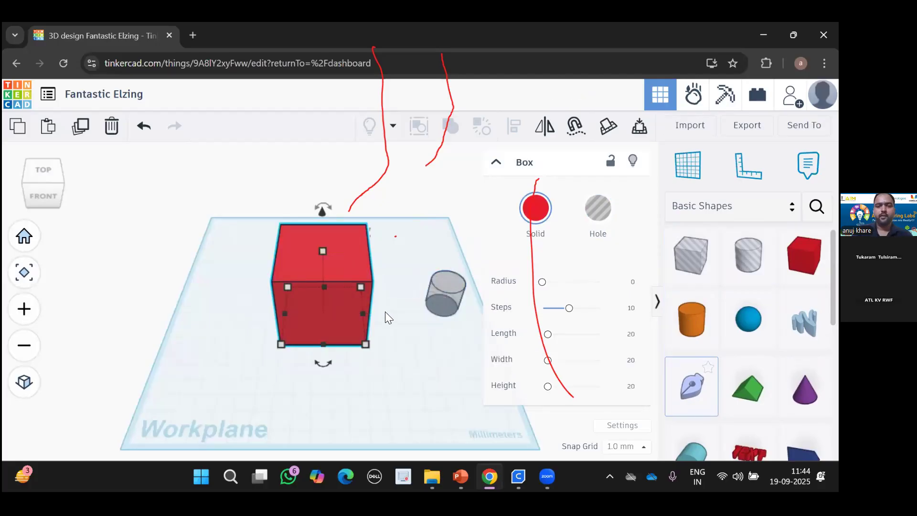
pyautogui.click(358, 307)
pyautogui.write('45')
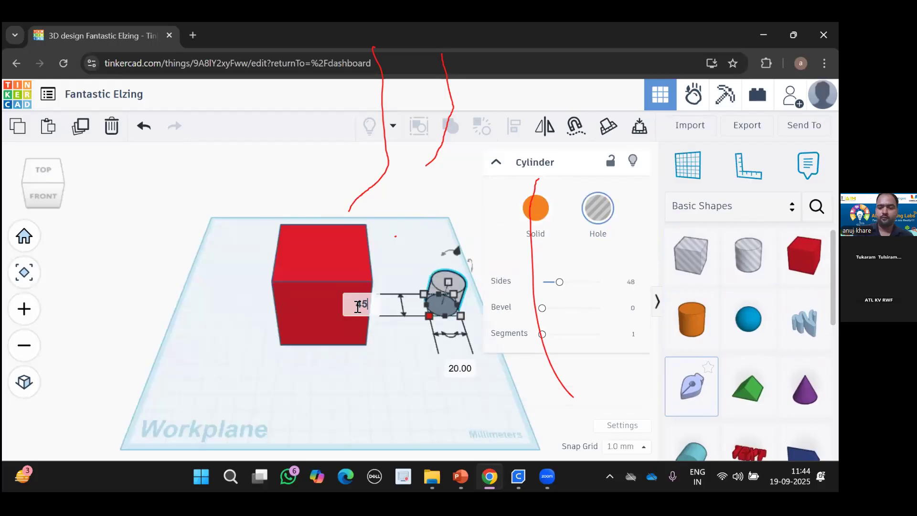
pyautogui.press('Return')
pyautogui.click(470, 404)
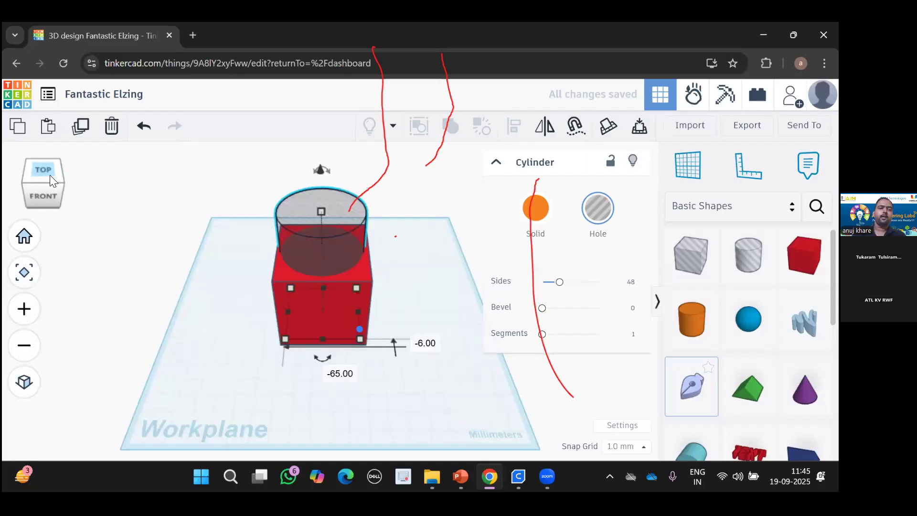
# Lift the hole cylinder slightly, checking it from the top view.
pyautogui.click(49, 170)
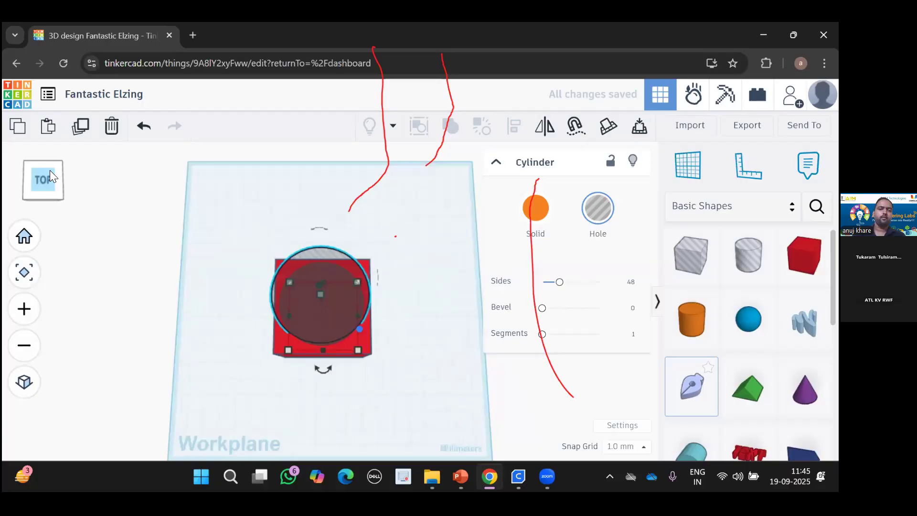
pyautogui.click(50, 170)
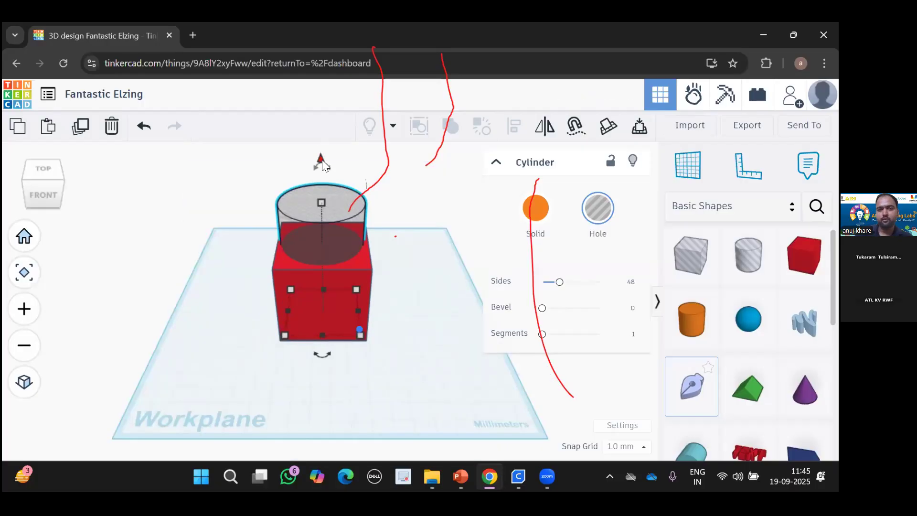
pyautogui.moveTo(322, 159); pyautogui.dragTo(322, 154)
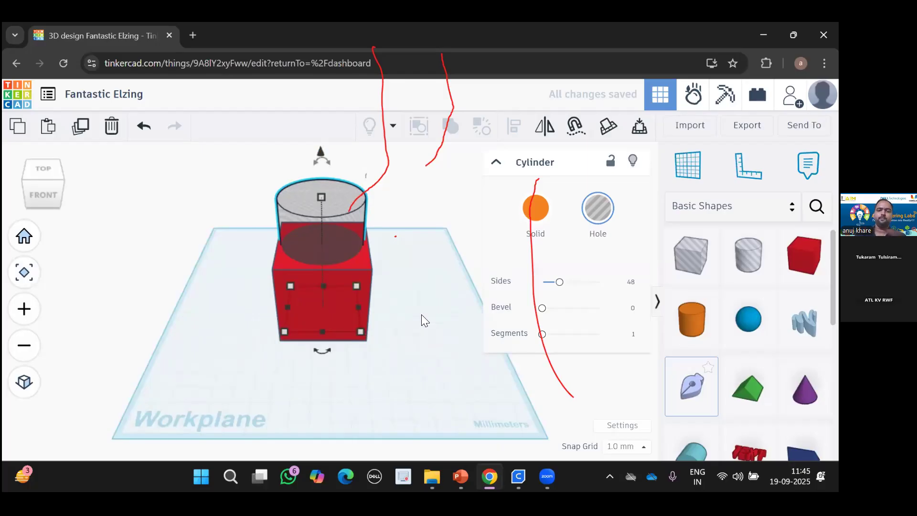
pyautogui.click(393, 265)
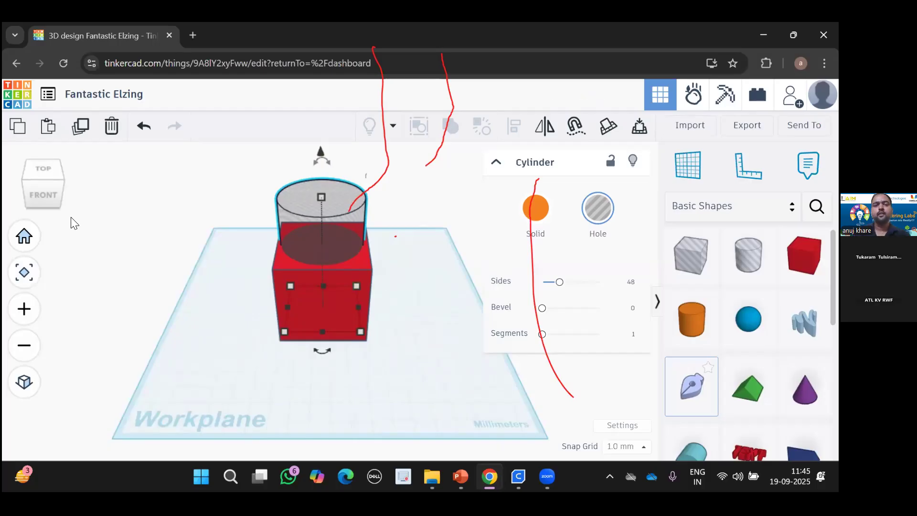
# Check the cylinder's placement over the cube from the top and a tilted top-front view.
pyautogui.click(50, 170)
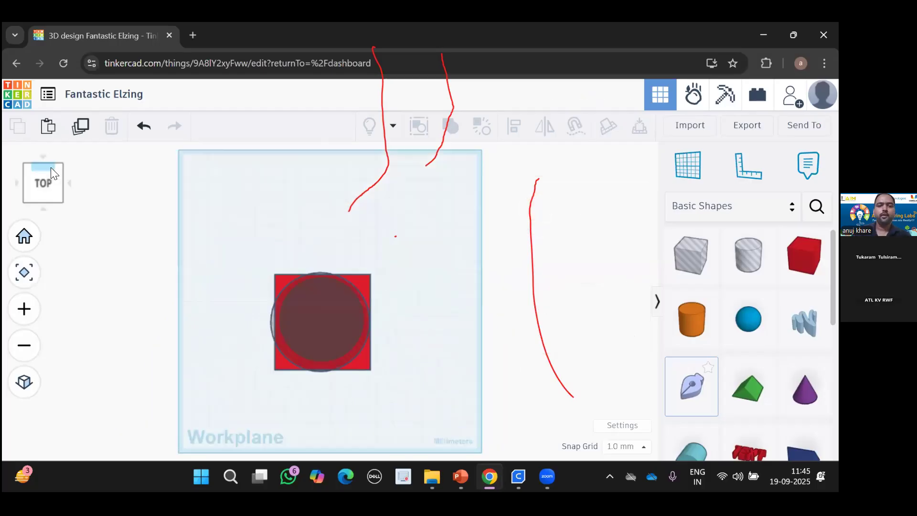
pyautogui.moveTo(239, 319); pyautogui.dragTo(319, 262, button='right')
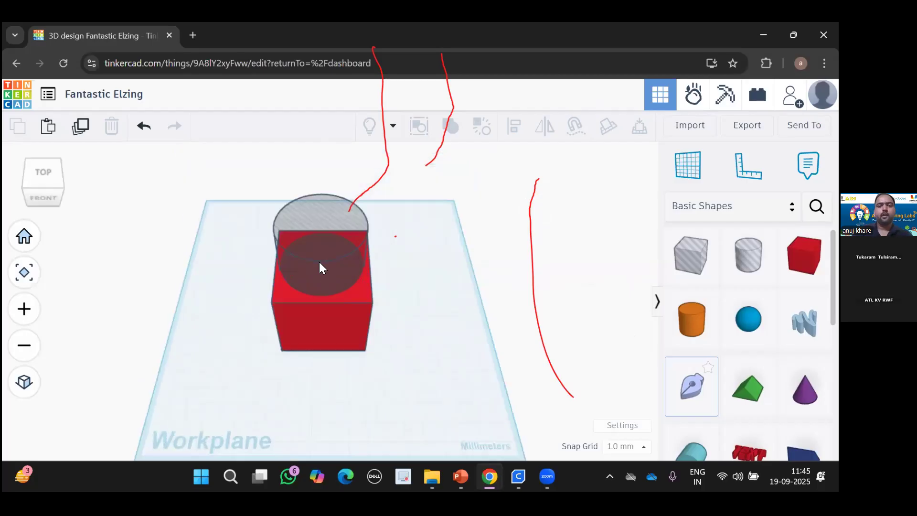
pyautogui.click(319, 262)
pyautogui.click(46, 176)
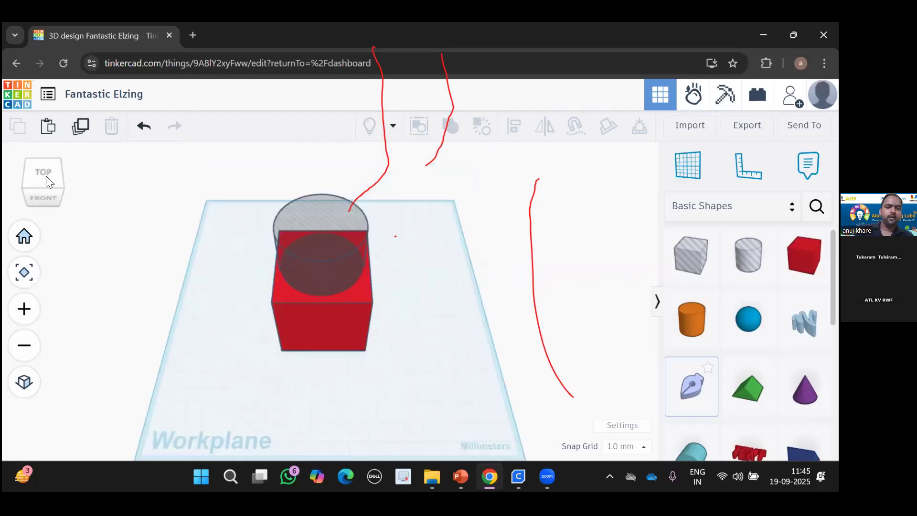
pyautogui.click(132, 258)
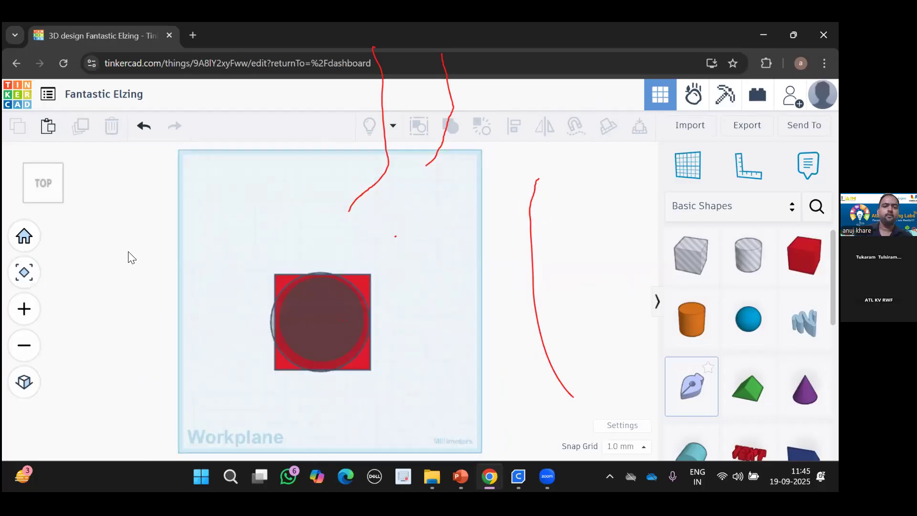
pyautogui.click(47, 196)
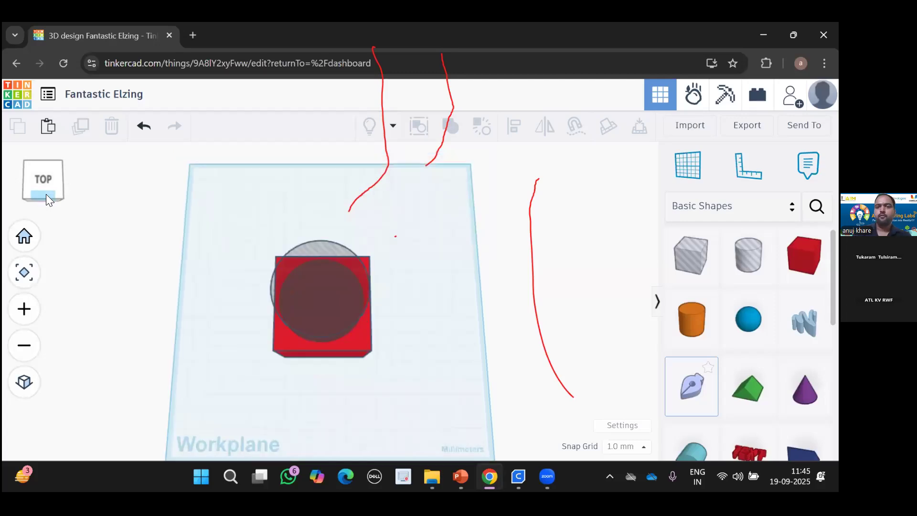
pyautogui.click(220, 227)
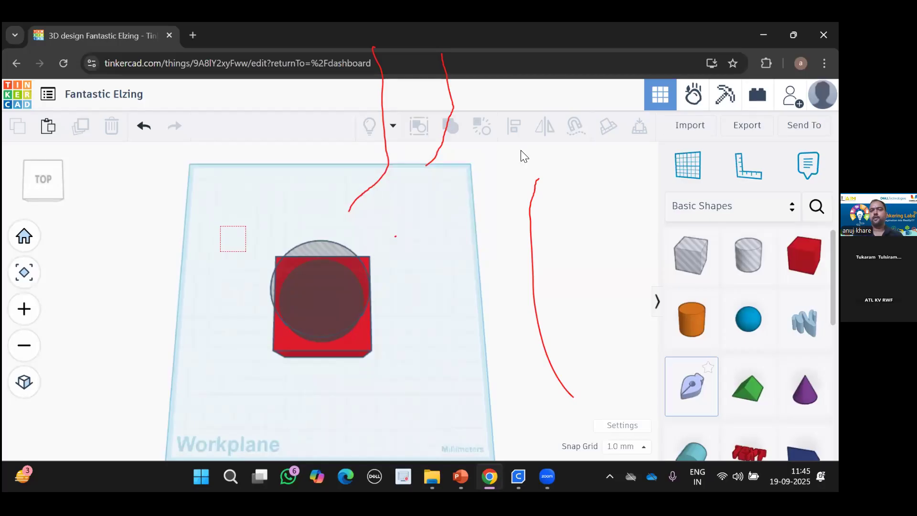
# Select the cube and cylinder and centre them with Align, verifying from top and front.
pyautogui.hotkey('ctrl', 'a')
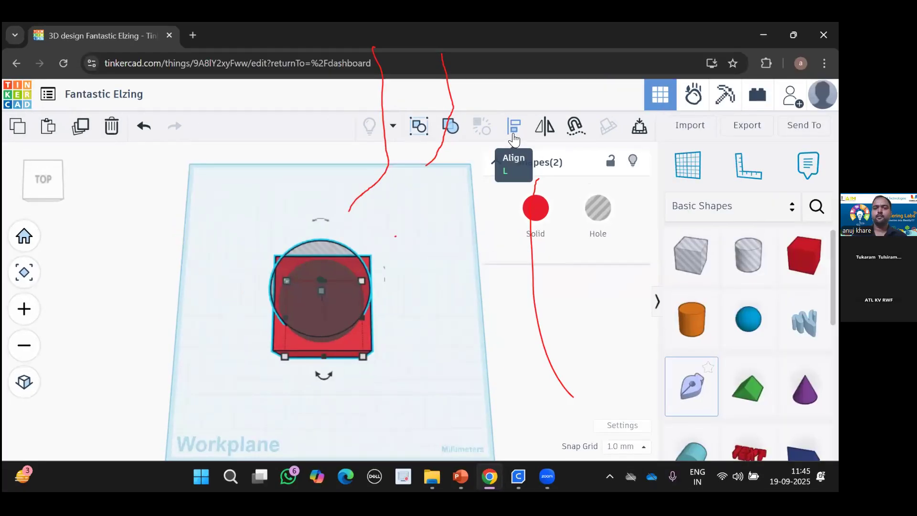
pyautogui.click(514, 136)
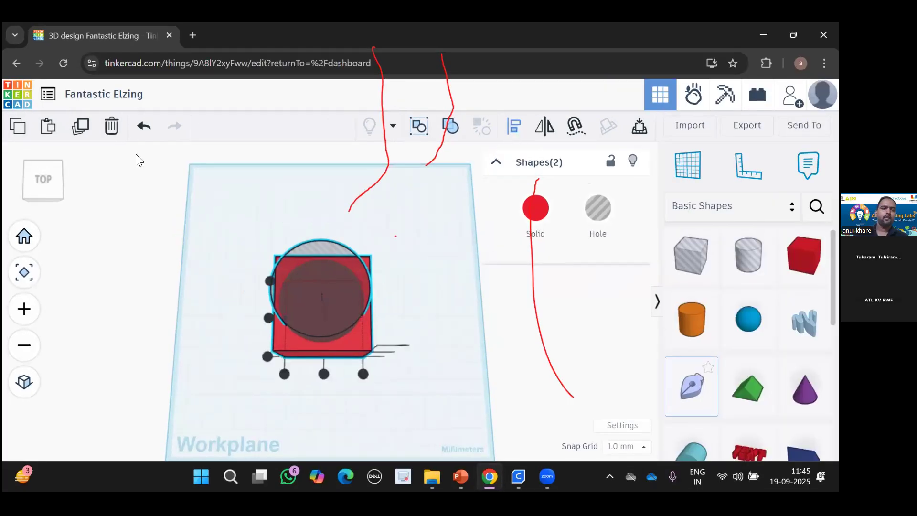
pyautogui.moveTo(239, 334); pyautogui.dragTo(264, 307, button='right')
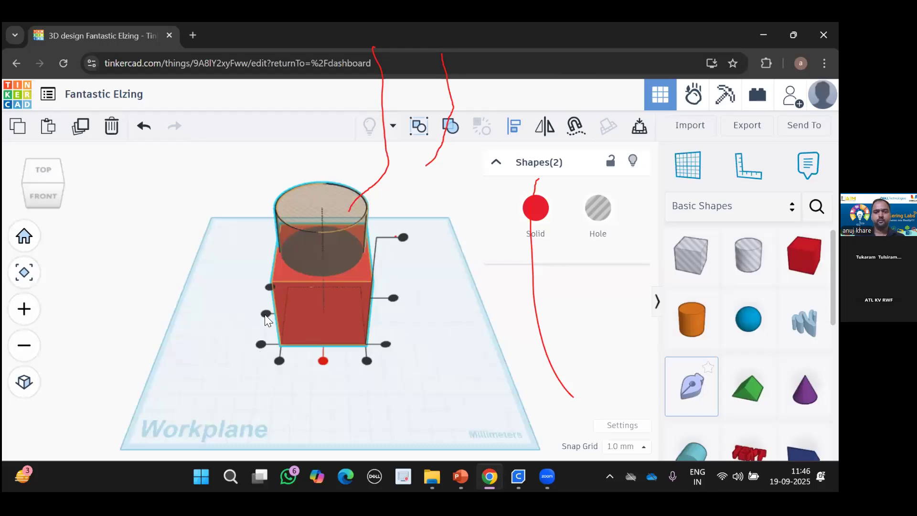
pyautogui.click(46, 168)
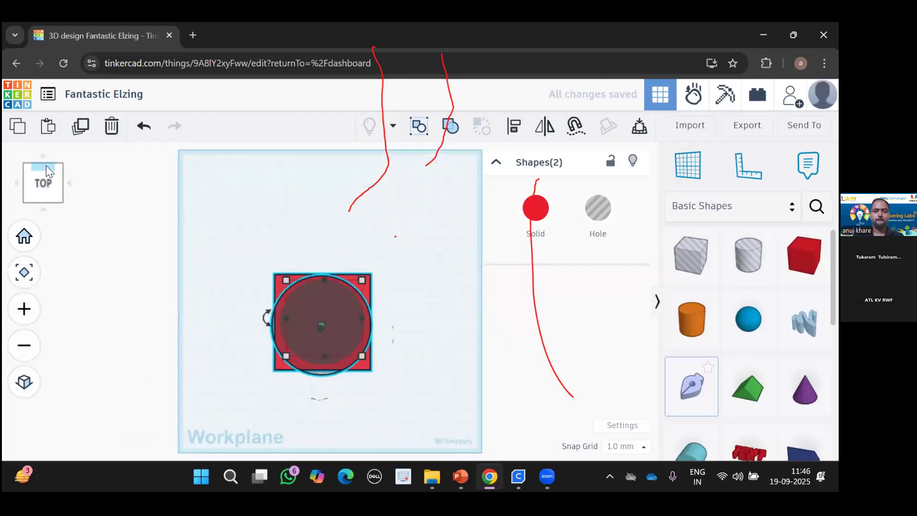
pyautogui.click(46, 166)
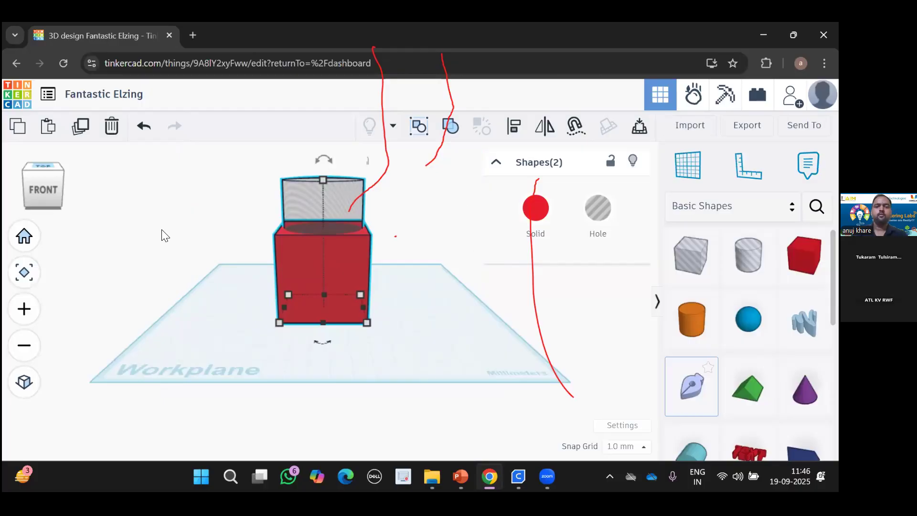
pyautogui.click(234, 223)
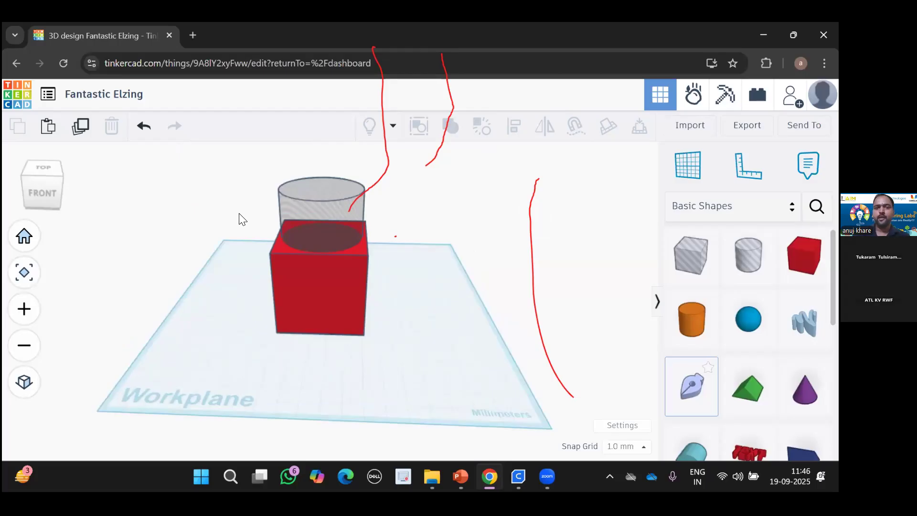
pyautogui.moveTo(240, 215); pyautogui.dragTo(413, 332)
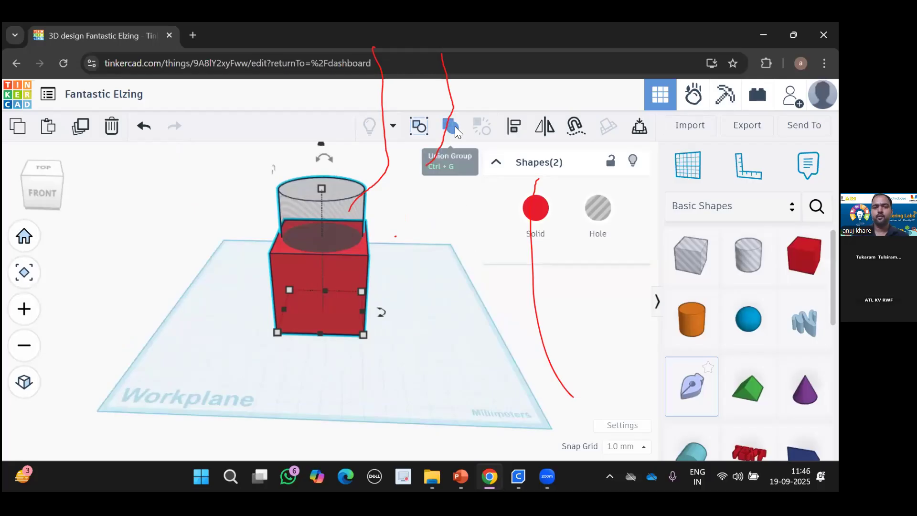
pyautogui.click(455, 128)
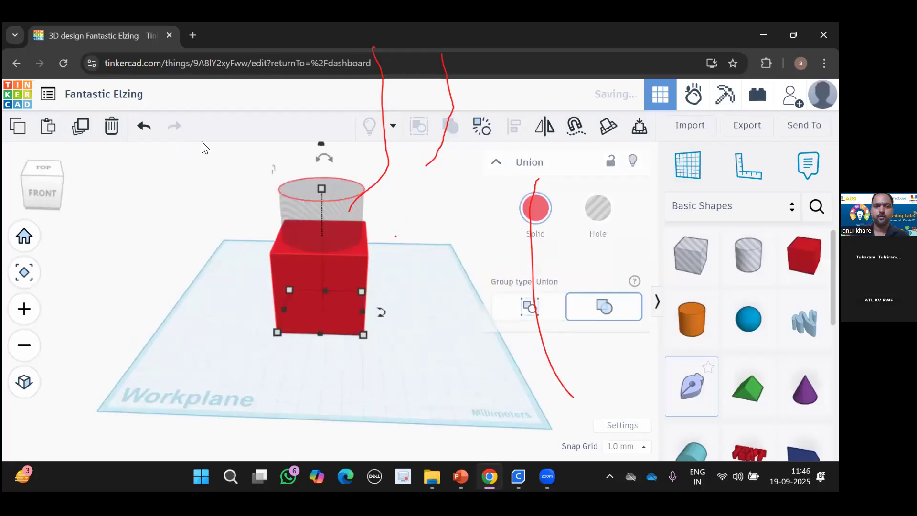
pyautogui.click(46, 167)
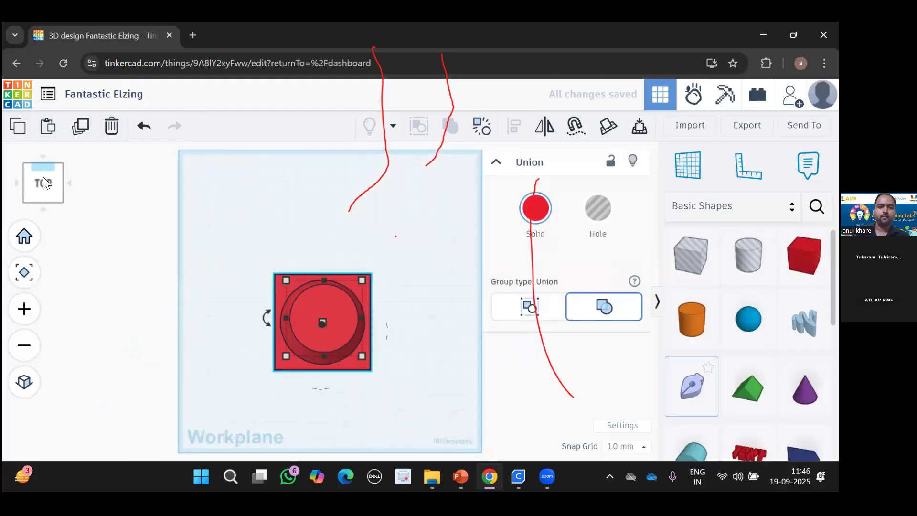
pyautogui.click(42, 185)
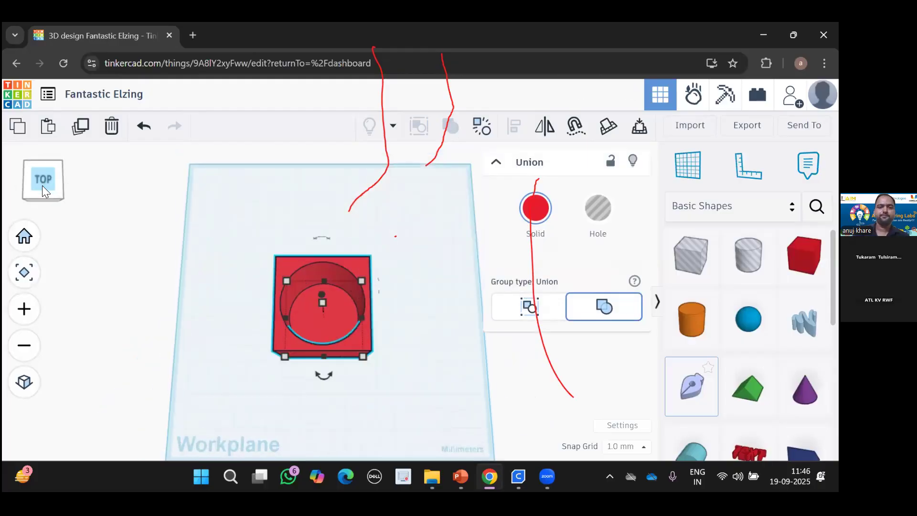
pyautogui.scroll(3, 281, 293)
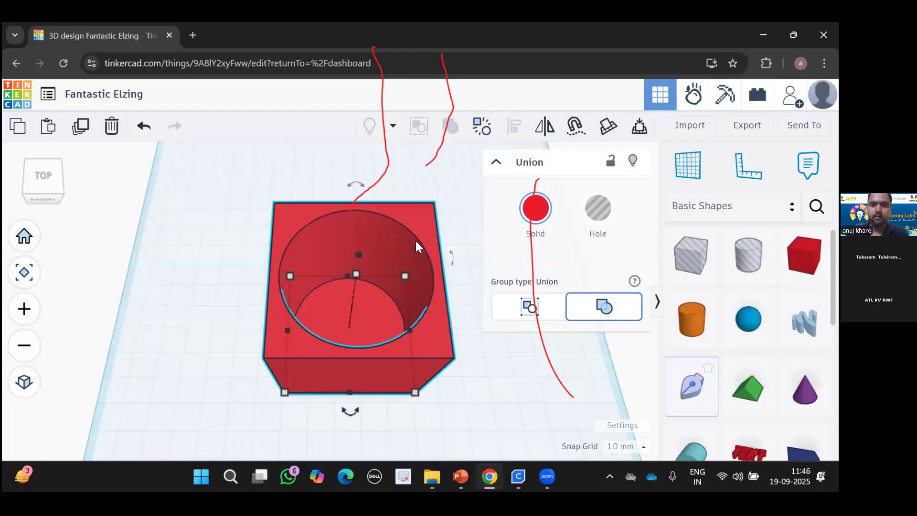
# Drag the hollowed Union box a few millimetres left and back on the workplane.
pyautogui.moveTo(319, 238); pyautogui.dragTo(290, 232)
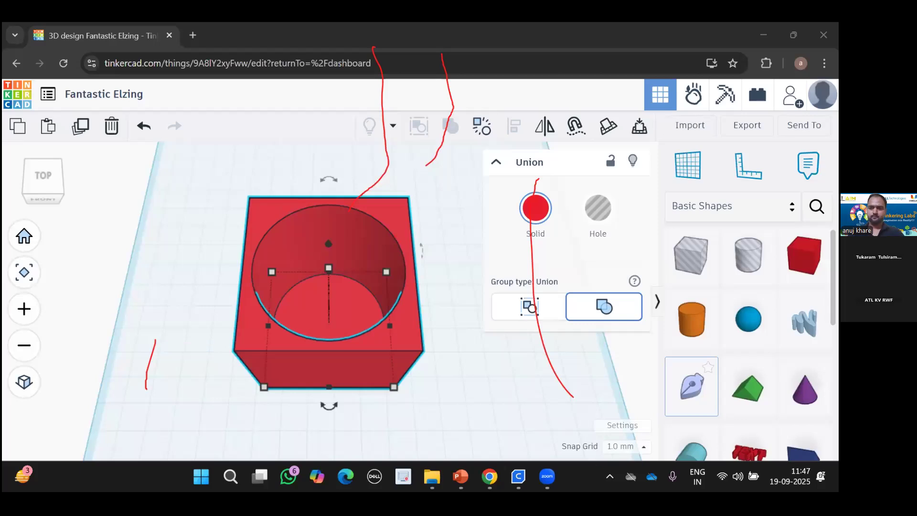
pyautogui.moveTo(547, 477)
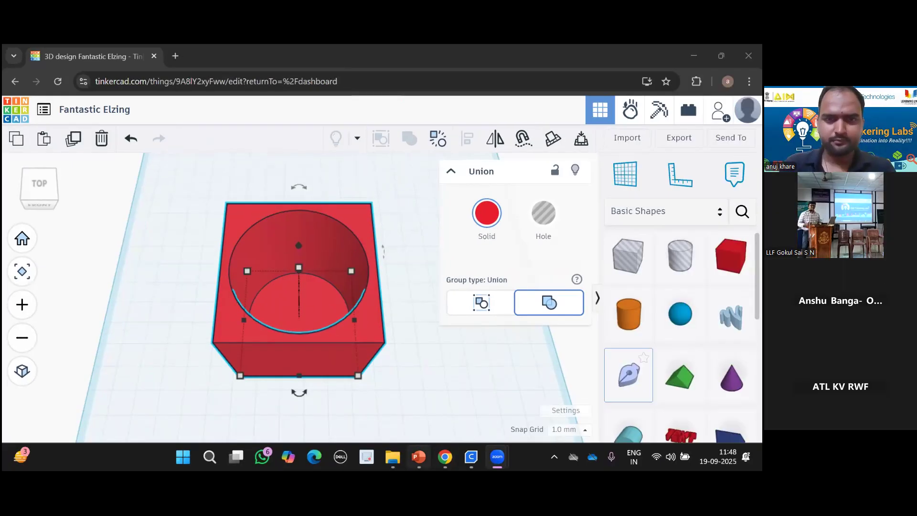
# Return from the slide presentation to Tinkercad and tilt to a mostly front view of the box.
pyautogui.click(418, 456)
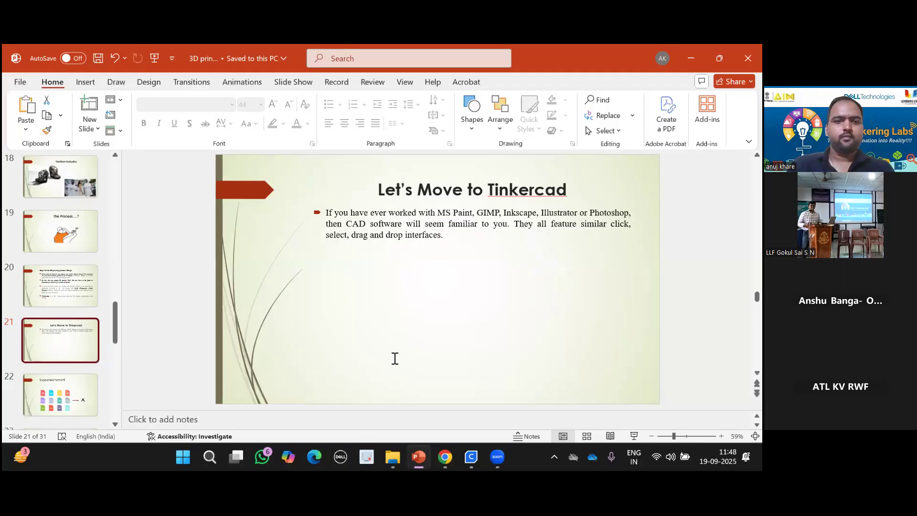
pyautogui.click(444, 456)
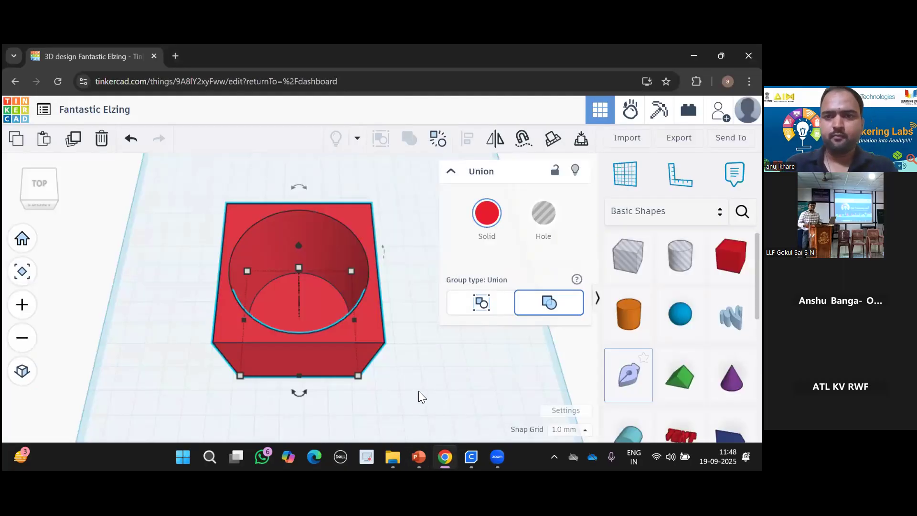
pyautogui.moveTo(42, 183); pyautogui.dragTo(40, 186)
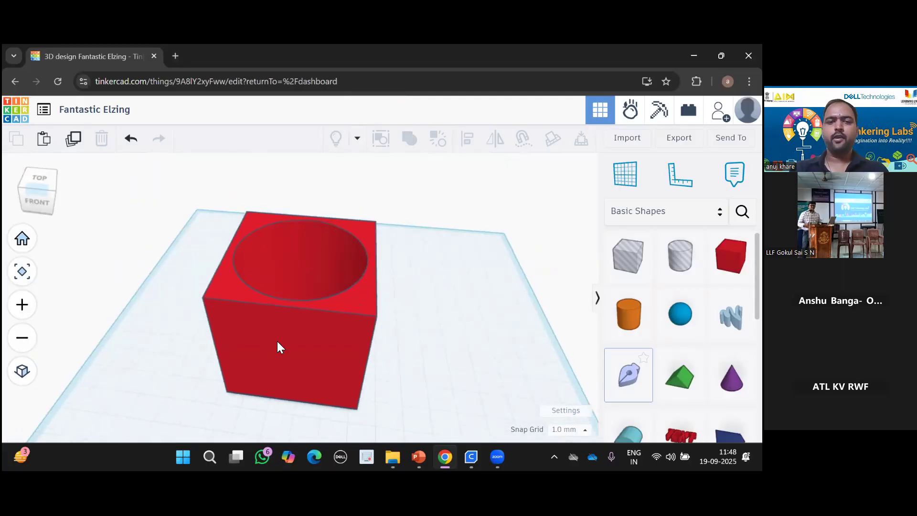
pyautogui.click(22, 238)
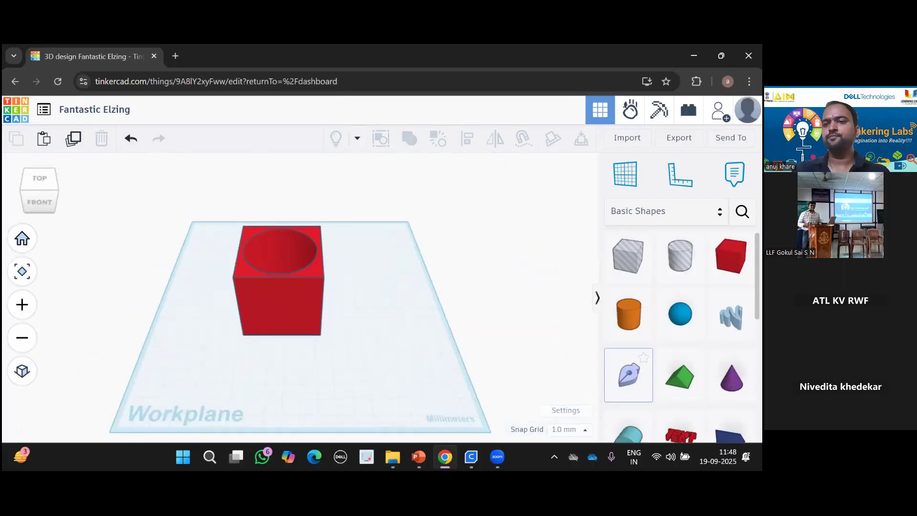
# Add a trial text shape reading 'LLF' in the Serif font, then delete it.
pyautogui.scroll(-3, 628, 375)
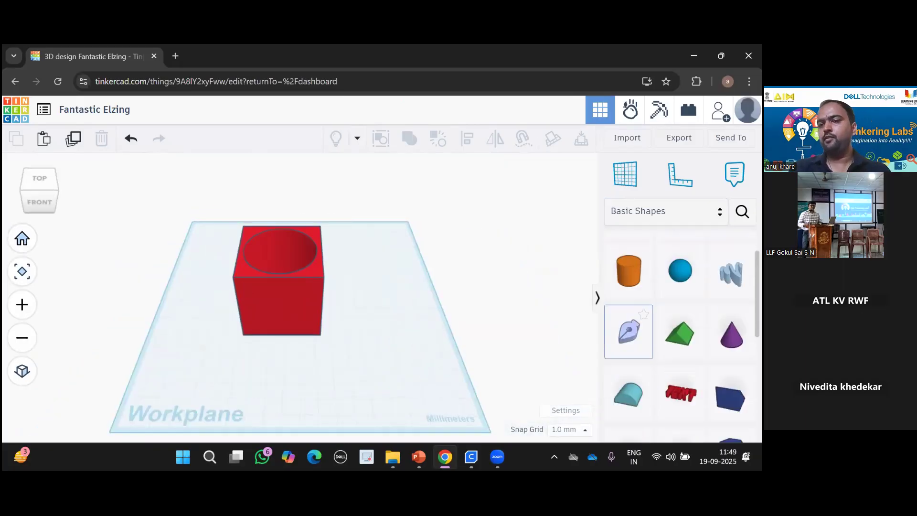
pyautogui.moveTo(680, 314); pyautogui.dragTo(398, 353)
pyautogui.click(516, 279)
pyautogui.press('BackSpace')
pyautogui.press('BackSpace')
pyautogui.press('BackSpace')
pyautogui.press('BackSpace')
pyautogui.write('LLF')
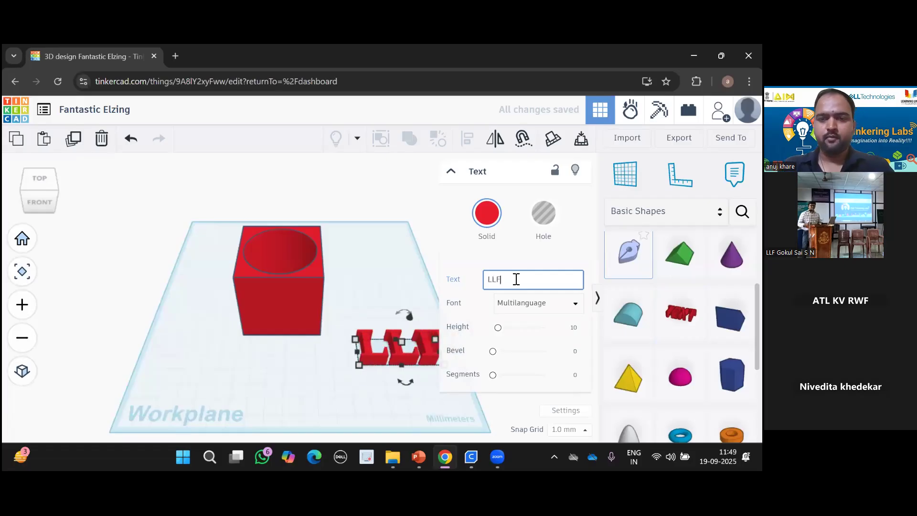
pyautogui.click(558, 311)
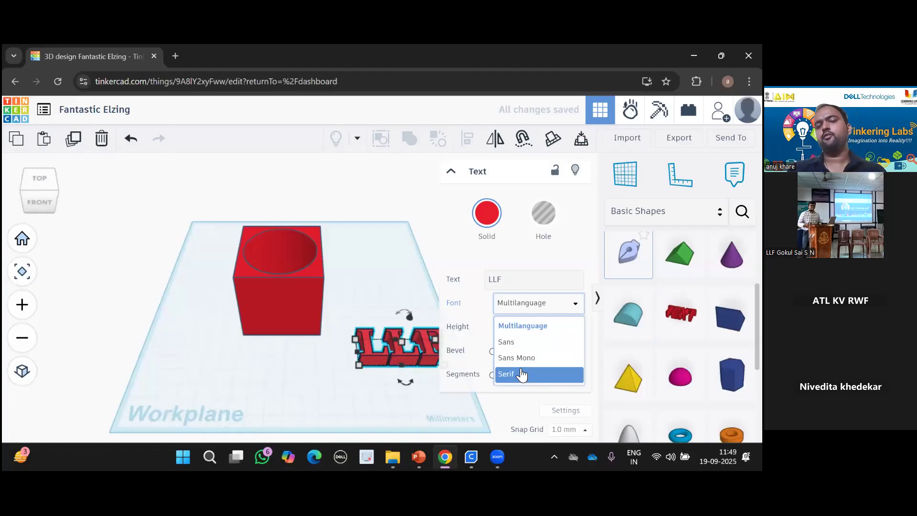
pyautogui.click(522, 375)
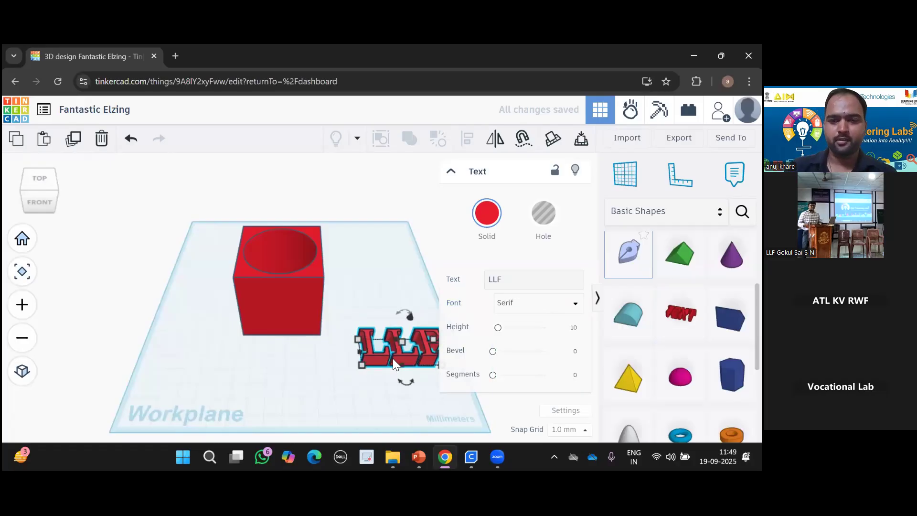
pyautogui.press('Delete')
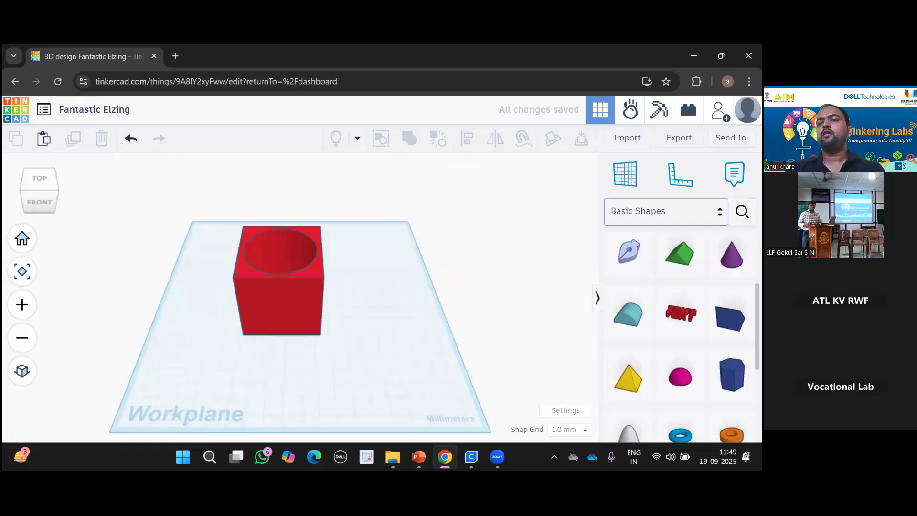
# Open the Shape Generators collection and load more of its shapes.
pyautogui.click(666, 211)
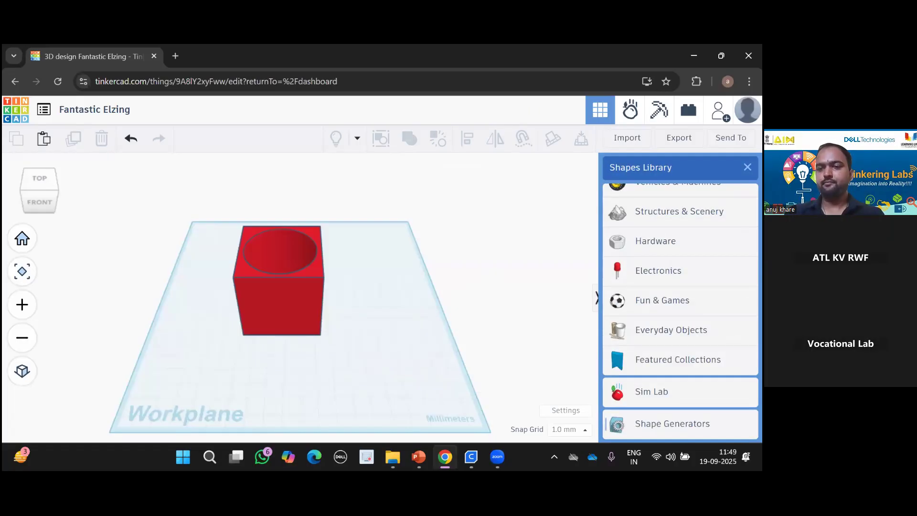
pyautogui.click(673, 424)
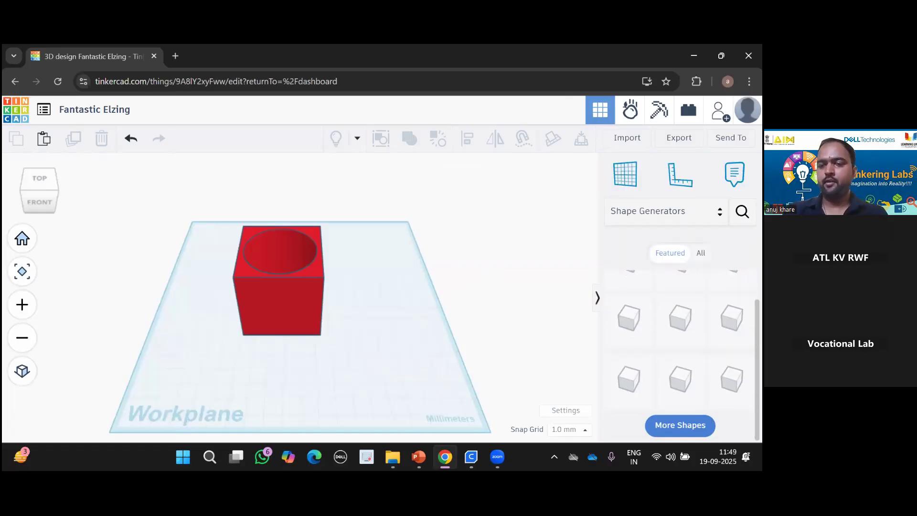
pyautogui.click(679, 425)
pyautogui.scroll(-3, 687, 356)
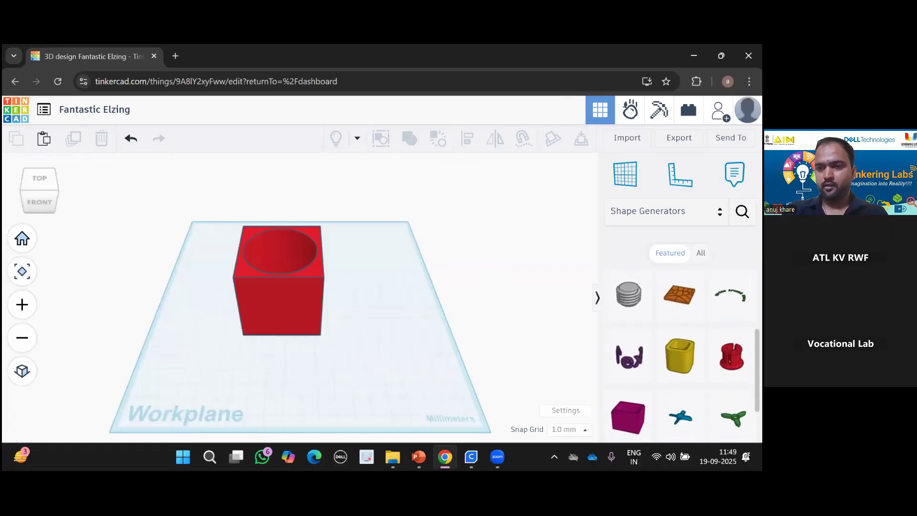
pyautogui.scroll(-2, 687, 356)
pyautogui.scroll(3, 687, 355)
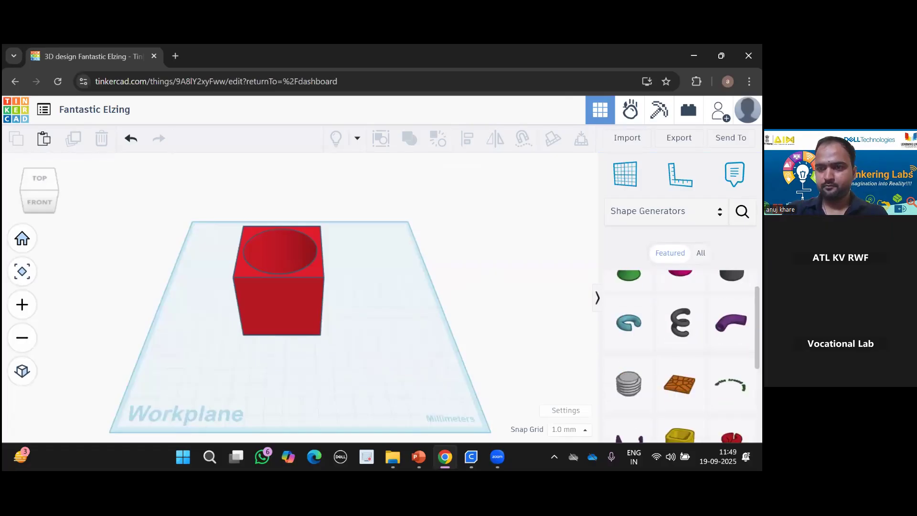
pyautogui.scroll(1, 687, 356)
# Show all shape generators and place the orange script Text shape beside the box.
pyautogui.click(701, 252)
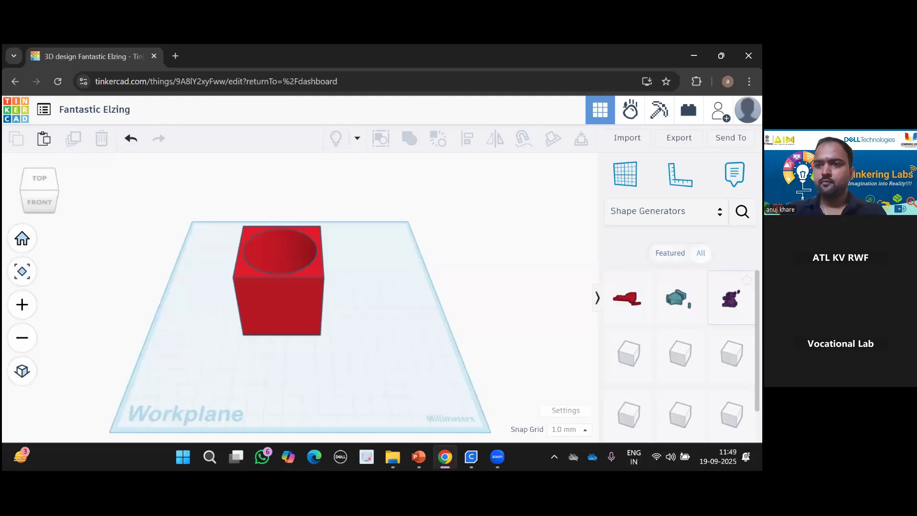
pyautogui.scroll(-1, 687, 356)
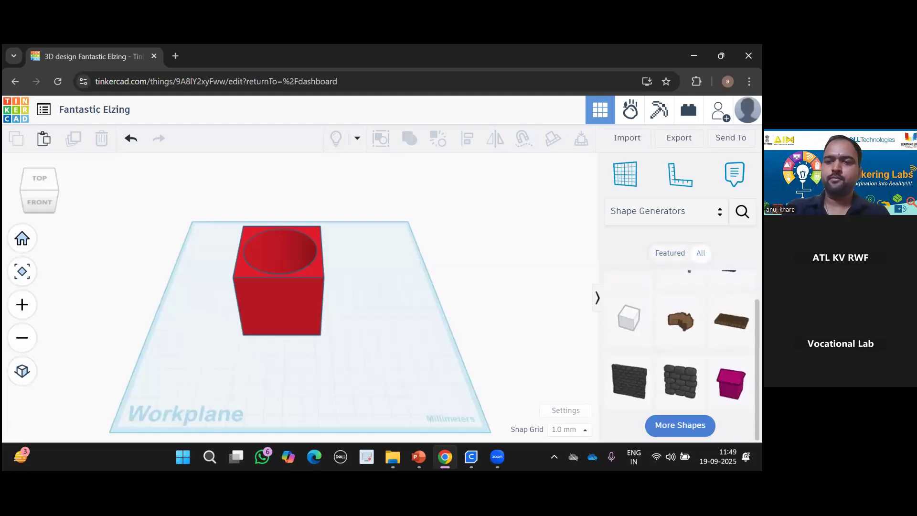
pyautogui.click(680, 426)
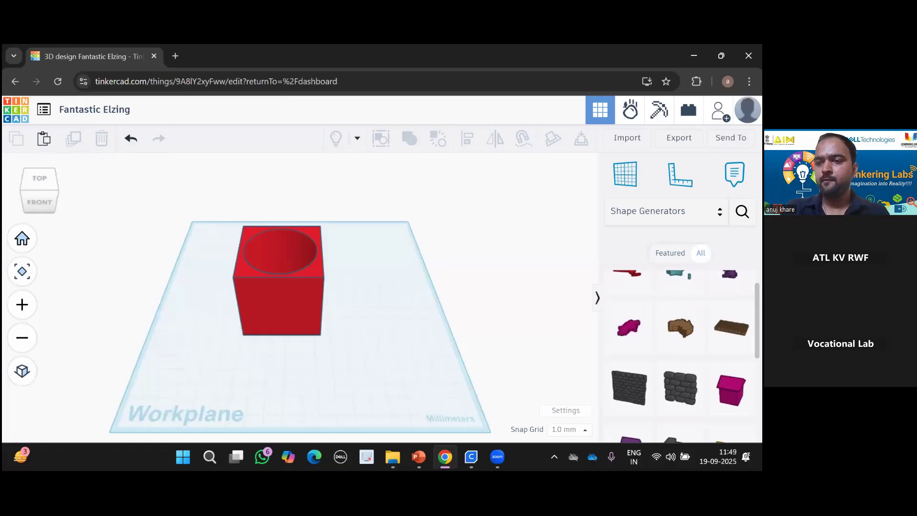
pyautogui.scroll(-2, 683, 355)
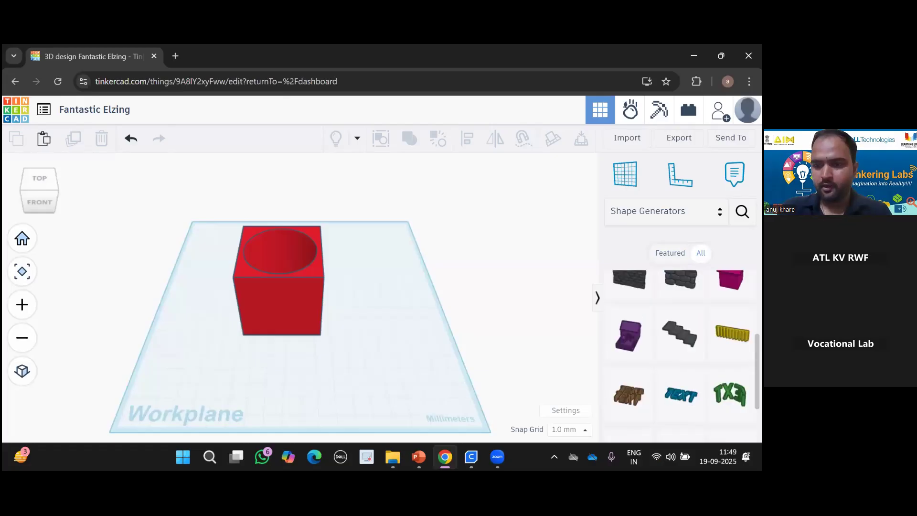
pyautogui.scroll(-1, 683, 349)
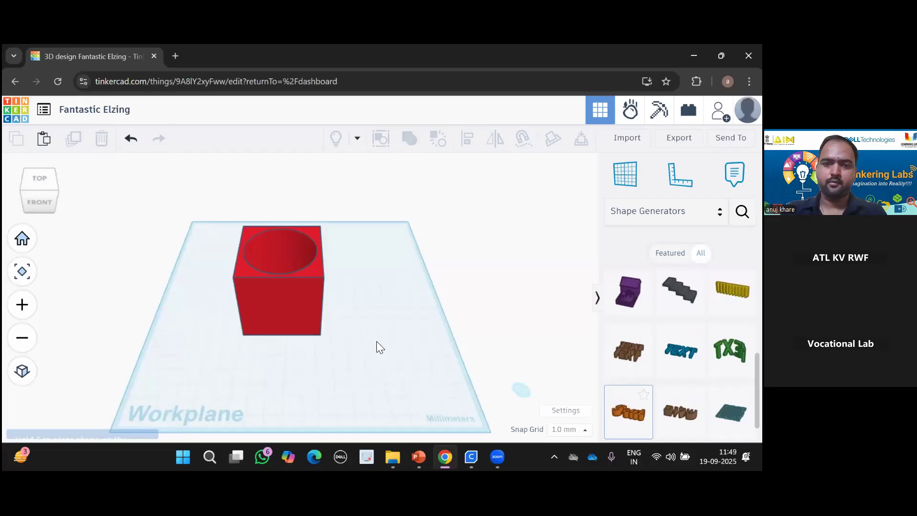
pyautogui.click(377, 342)
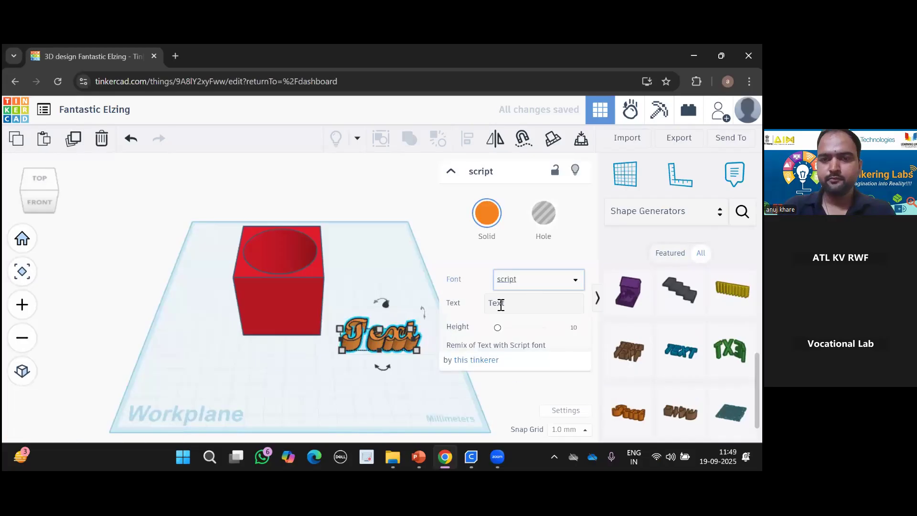
# Try several fonts on the text shape: Rosewood, Verdana, then Techniqu.
pyautogui.click(558, 285)
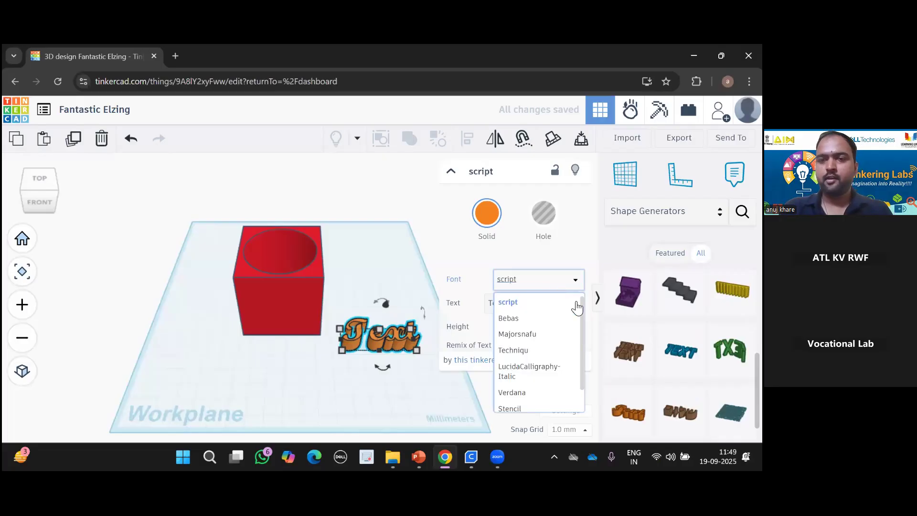
pyautogui.scroll(-1, 581, 367)
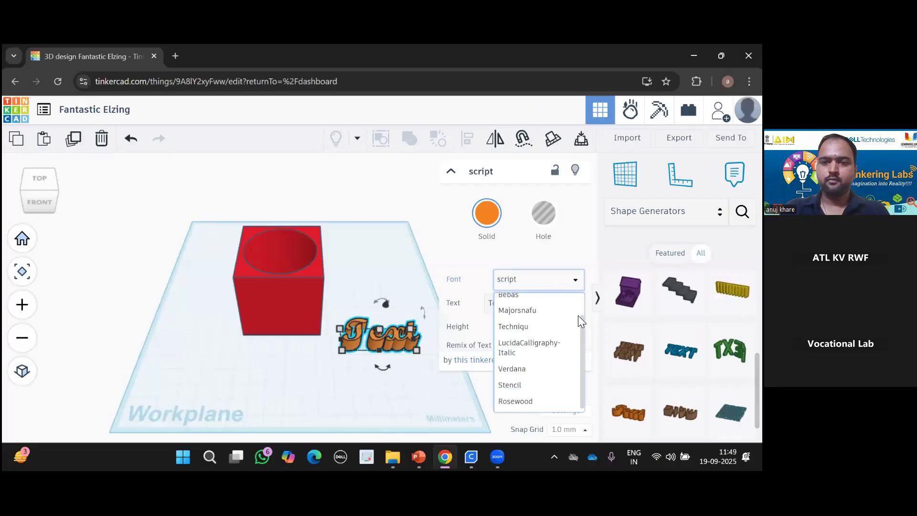
pyautogui.click(527, 402)
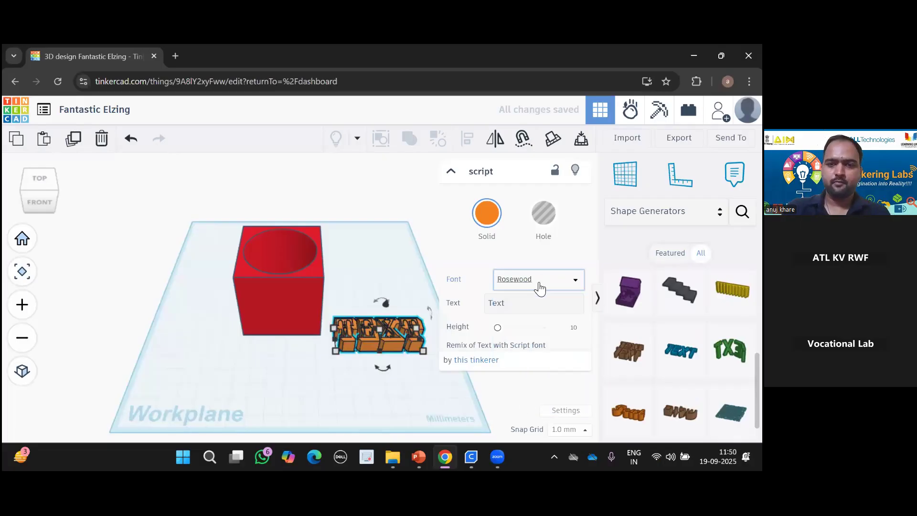
pyautogui.click(524, 379)
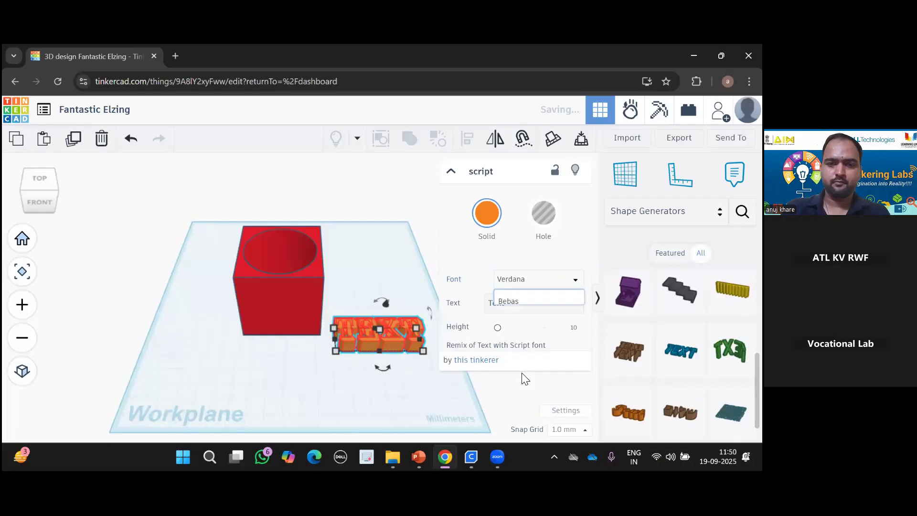
pyautogui.click(535, 287)
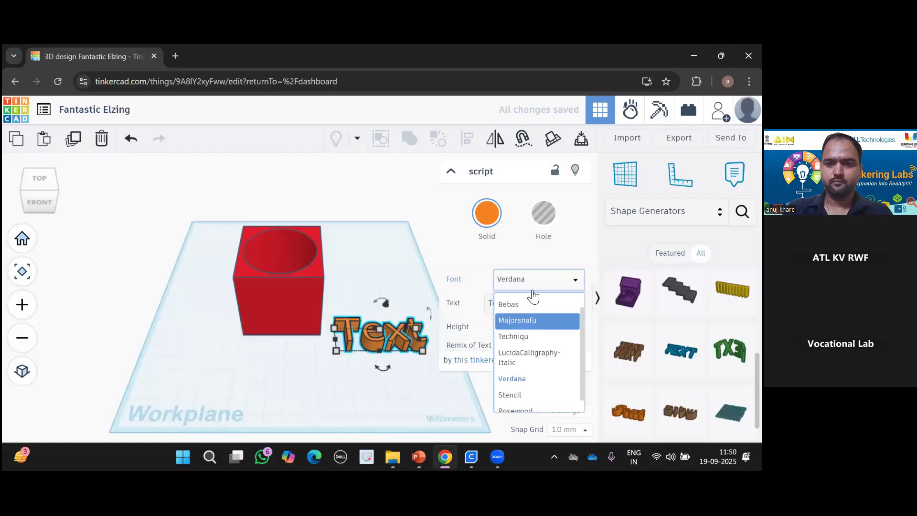
pyautogui.click(525, 337)
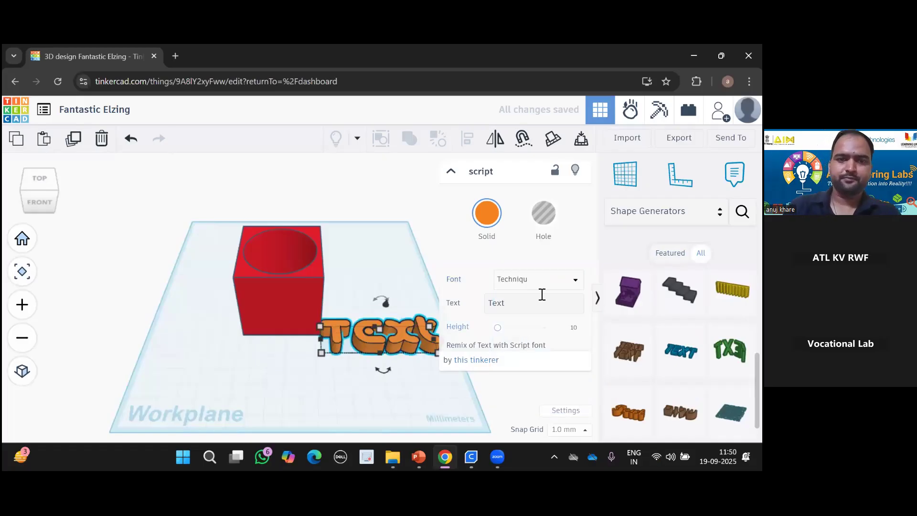
# Replace the placeholder 'Text' with LLF and apply the script font.
pyautogui.click(533, 311)
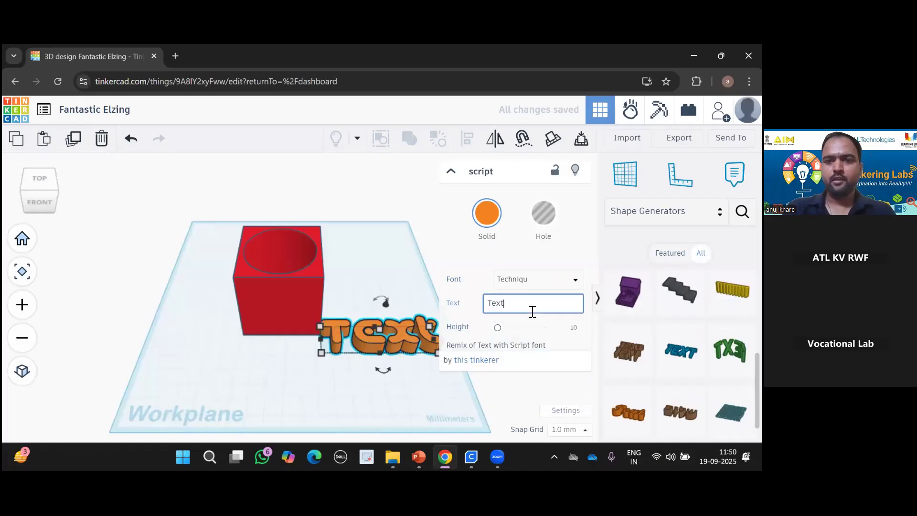
pyautogui.press('BackSpace')
pyautogui.press('BackSpace')
pyautogui.press('BackSpace')
pyautogui.press('BackSpace')
pyautogui.write('LL')
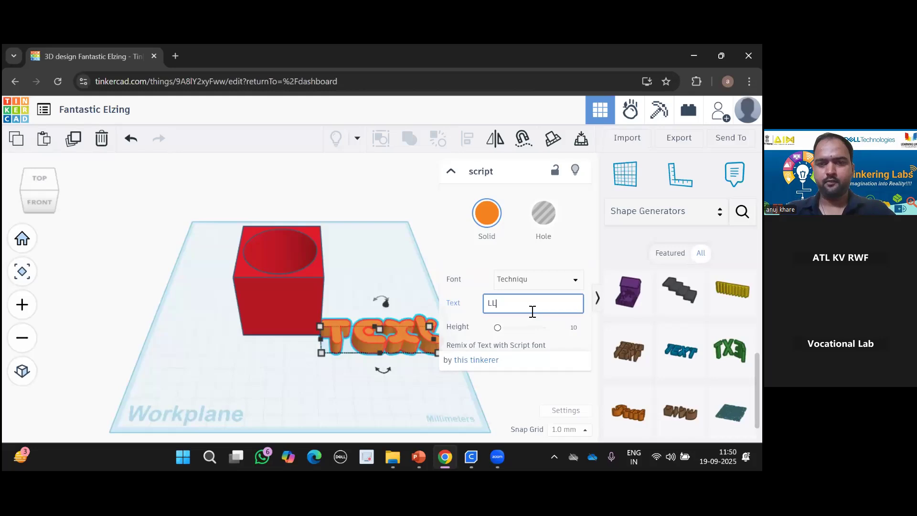
pyautogui.write('F')
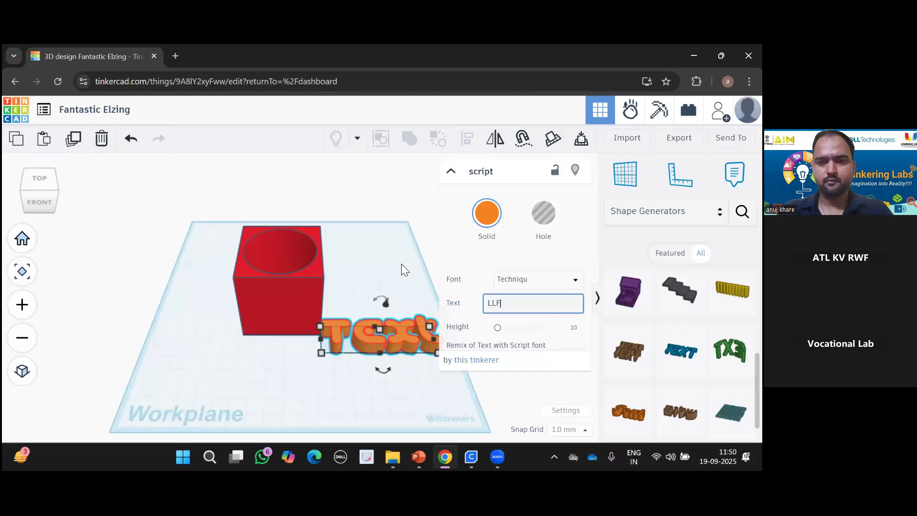
pyautogui.click(401, 271)
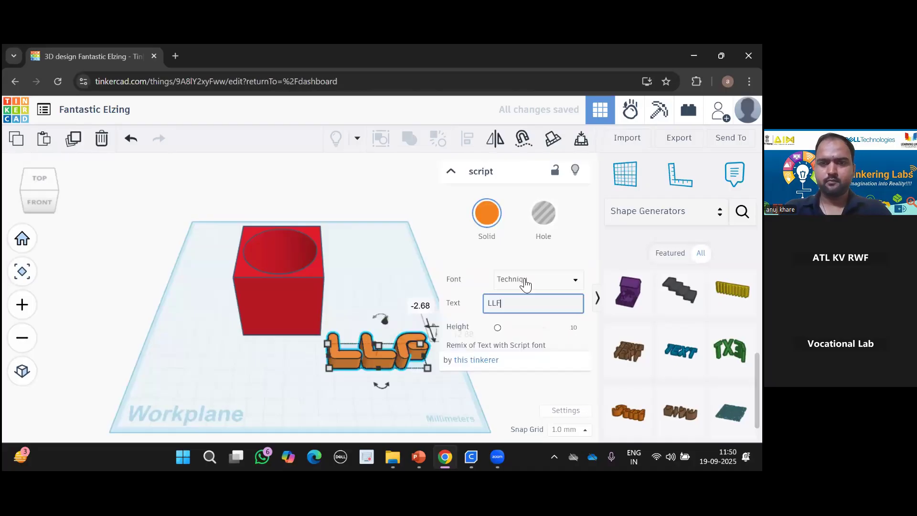
pyautogui.click(401, 269)
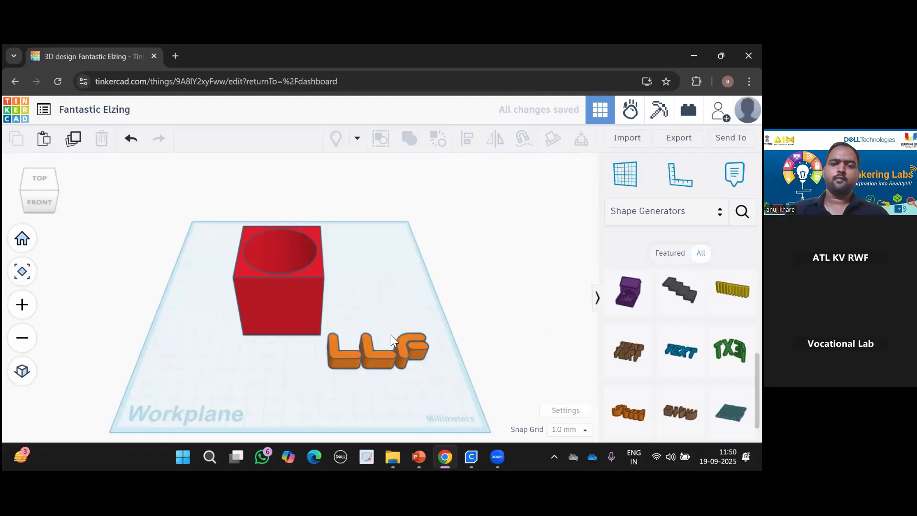
pyautogui.click(403, 362)
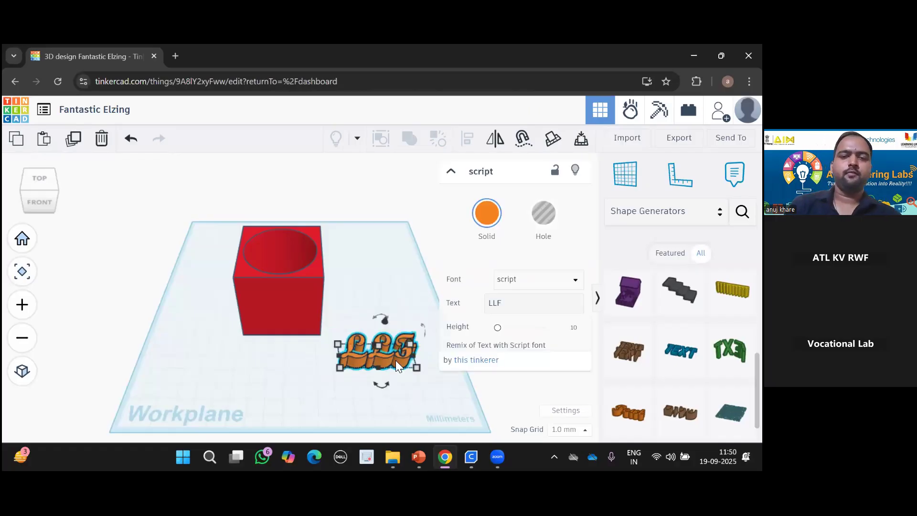
# Move the LLF text in front of the red cube, rotate it 90° upright, and raise it.
pyautogui.moveTo(402, 362); pyautogui.dragTo(340, 373)
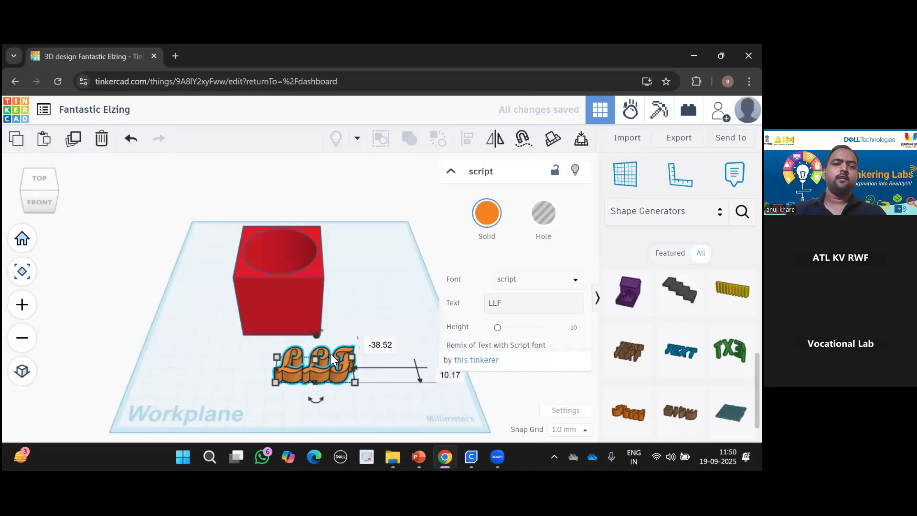
pyautogui.moveTo(345, 372); pyautogui.dragTo(312, 372)
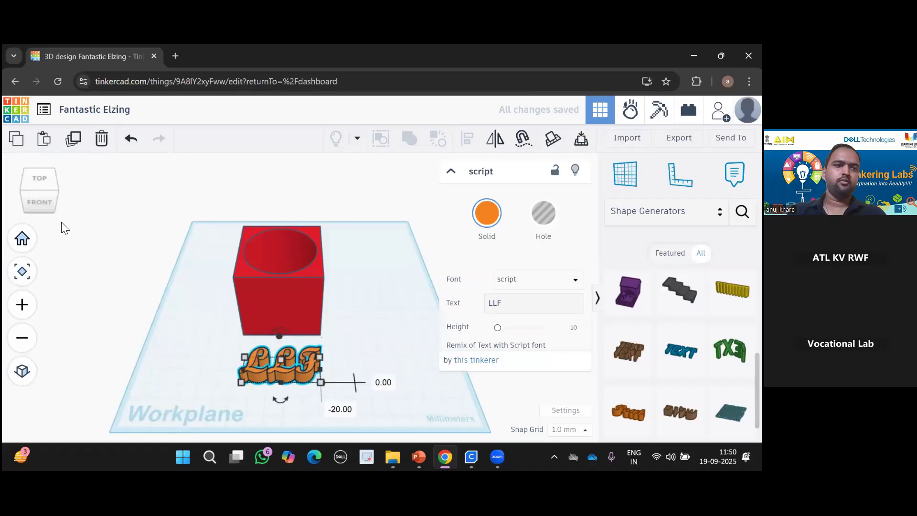
pyautogui.click(46, 200)
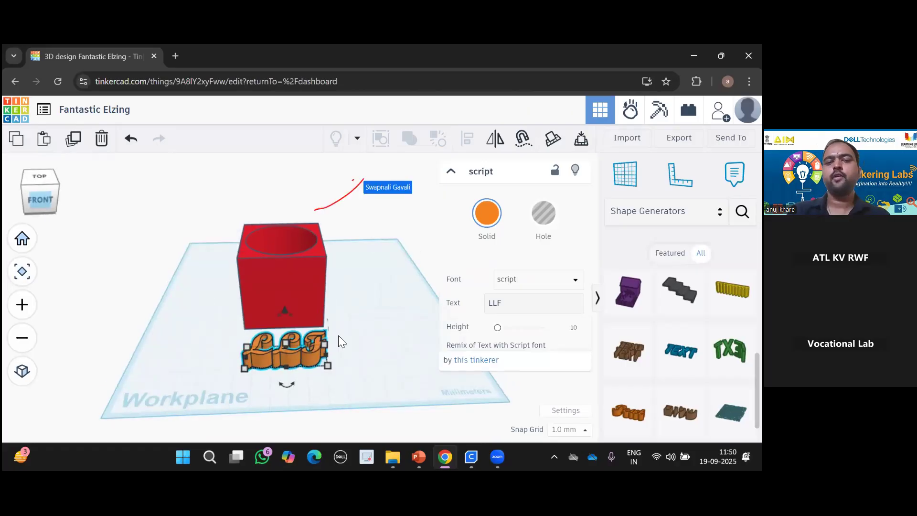
pyautogui.moveTo(329, 322); pyautogui.dragTo(361, 363)
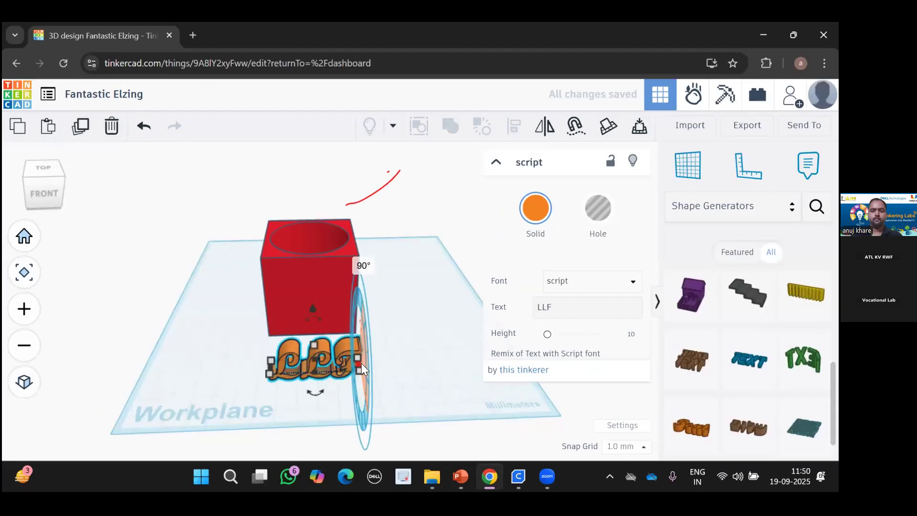
pyautogui.moveTo(313, 304); pyautogui.dragTo(314, 266)
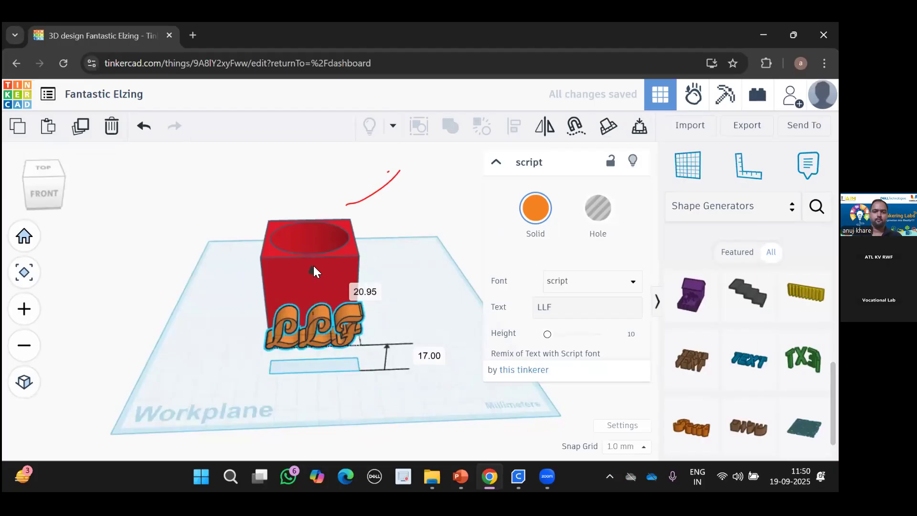
# Nudge the LLF text into the cube's front face and keep it solid orange.
pyautogui.press('Up')
pyautogui.press('Up')
pyautogui.press('Up')
pyautogui.press('Up')
pyautogui.press('Up')
pyautogui.press('Up')
pyautogui.press('Up')
pyautogui.press('Up')
pyautogui.press('Up')
pyautogui.press('Up')
pyautogui.press('Up')
pyautogui.press('Up')
pyautogui.press('Up')
pyautogui.press('Up')
pyautogui.press('Up')
pyautogui.press('Up')
pyautogui.press('Up')
pyautogui.press('Up')
pyautogui.press('Up')
pyautogui.press('Up')
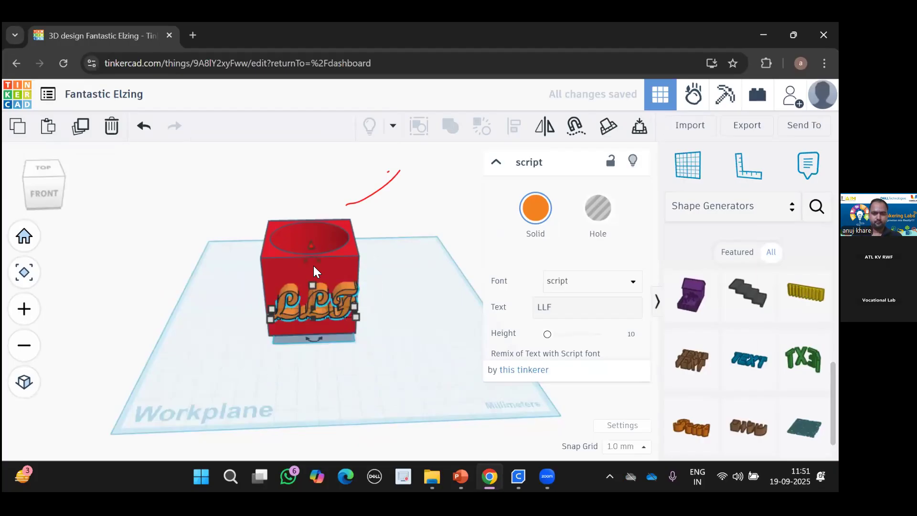
pyautogui.press('Left')
pyautogui.press('Left')
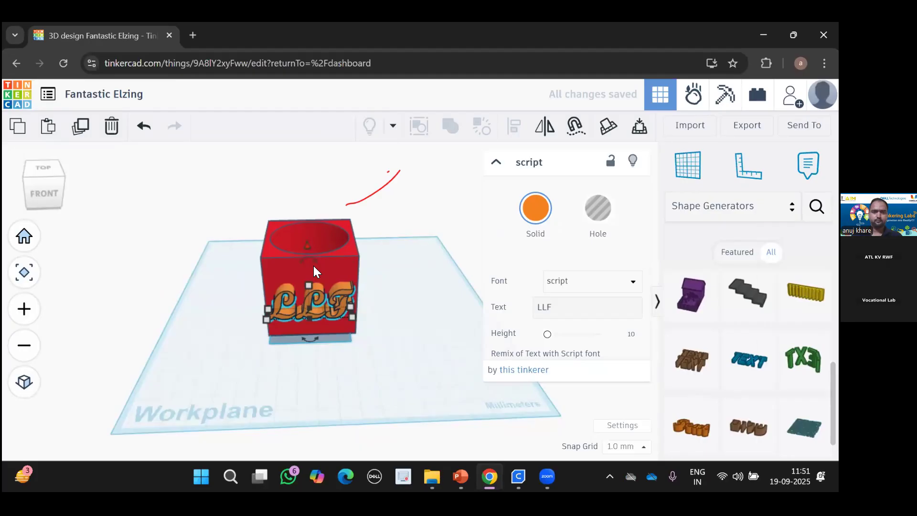
pyautogui.press('Up')
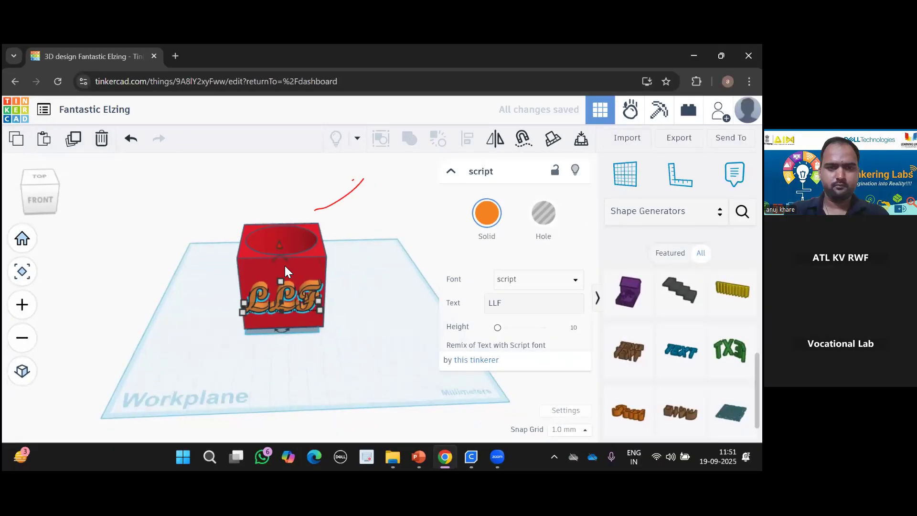
pyautogui.press('Right')
pyautogui.press('Up')
pyautogui.press('Up')
pyautogui.press('Left')
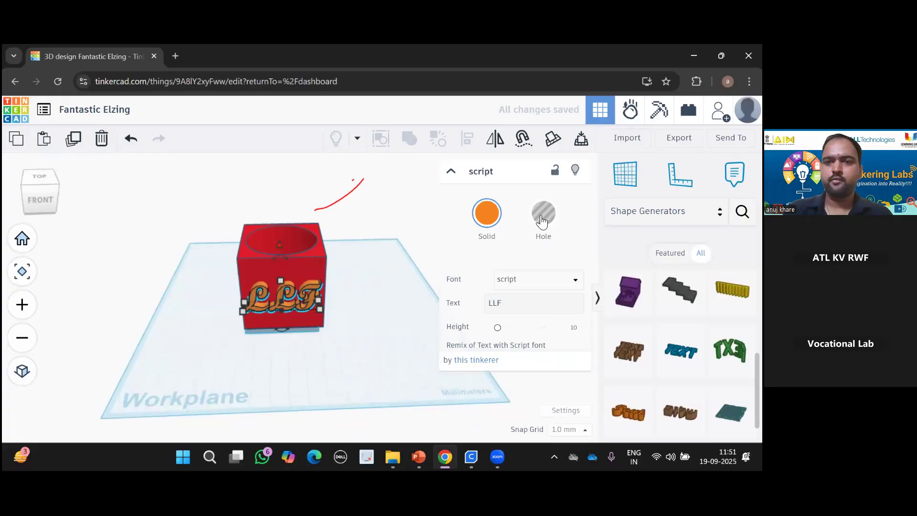
pyautogui.click(493, 219)
pyautogui.click(403, 227)
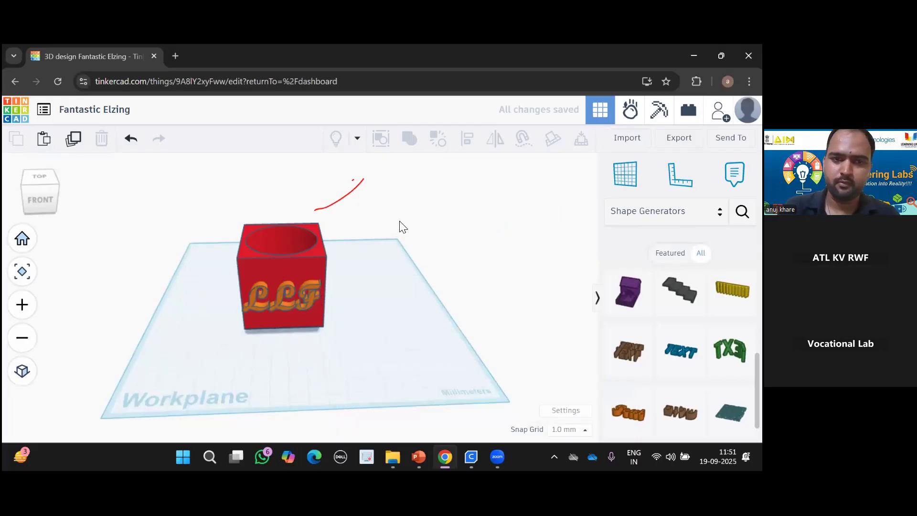
pyautogui.click(49, 203)
pyautogui.moveTo(216, 302); pyautogui.dragTo(237, 301, button='right')
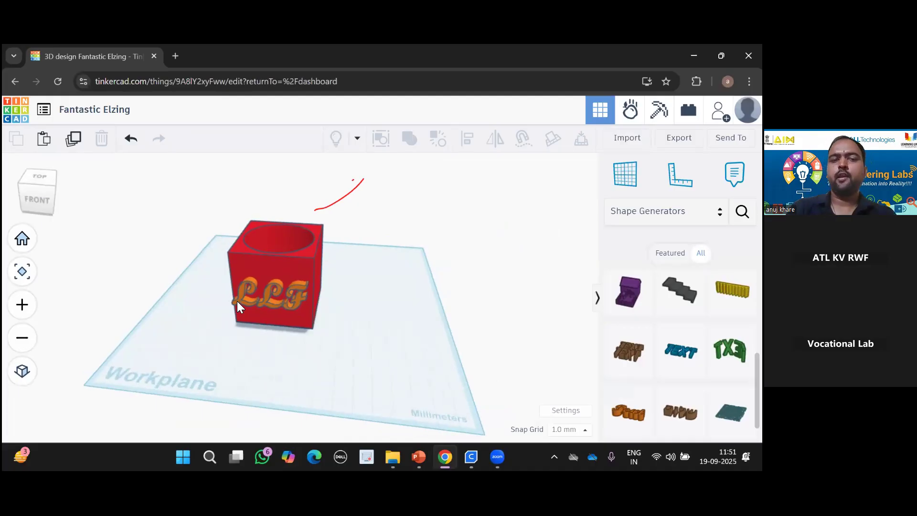
pyautogui.click(237, 306)
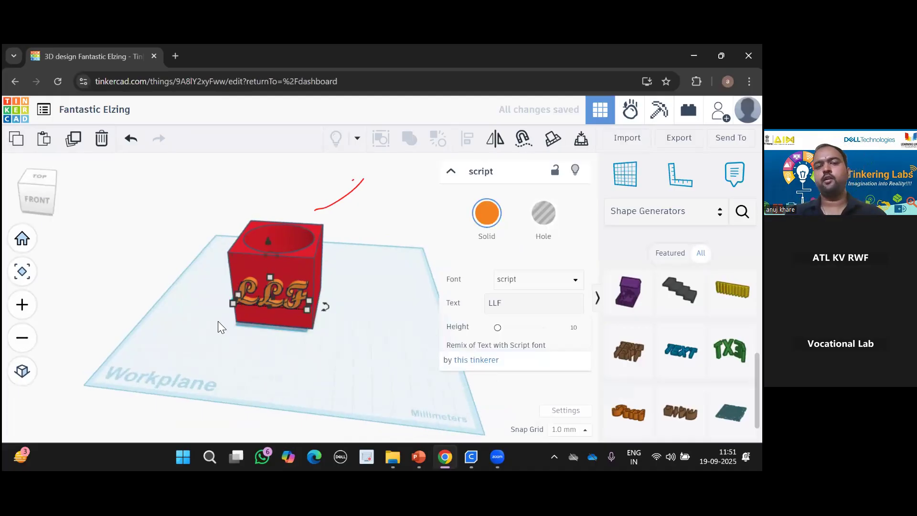
pyautogui.click(254, 346)
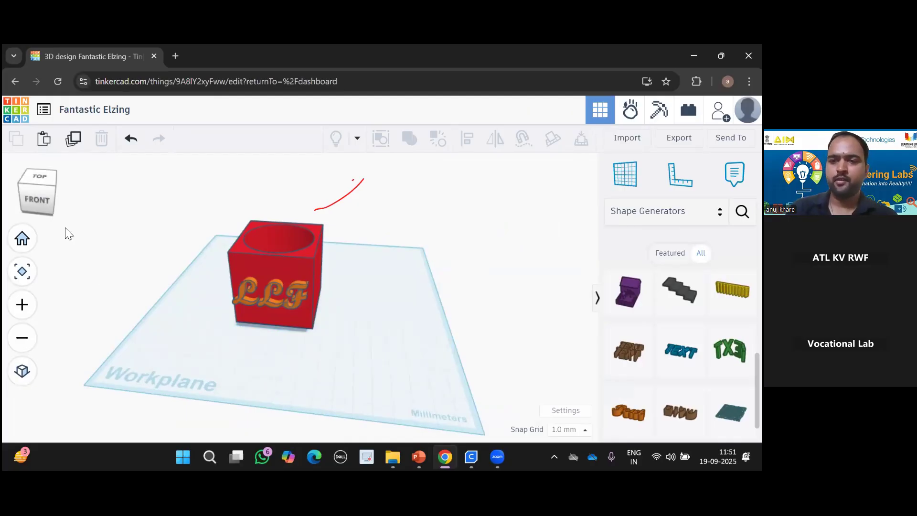
pyautogui.click(22, 237)
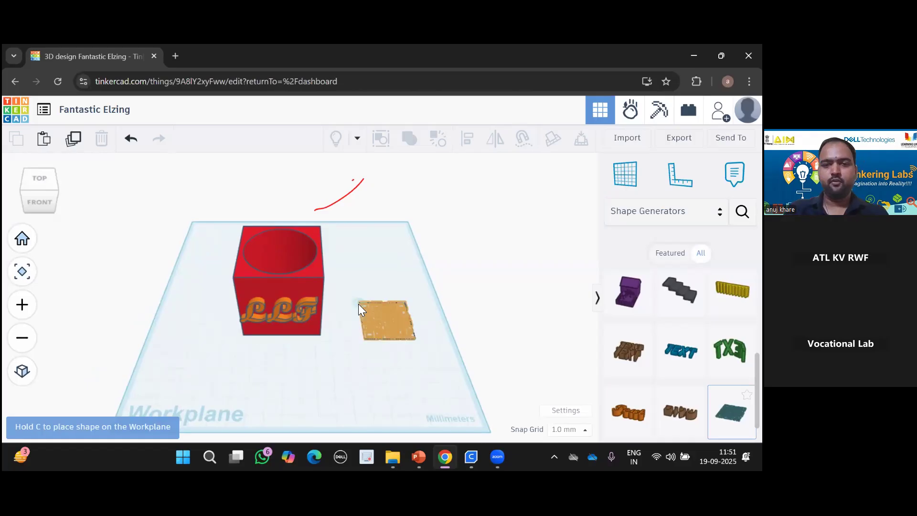
# Place a QR code shape on the workplane beside the cube.
pyautogui.click(319, 277)
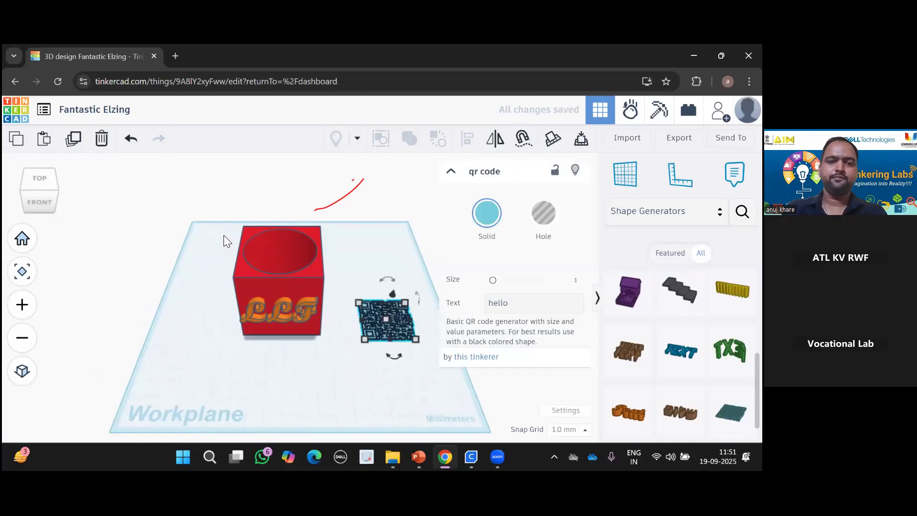
pyautogui.click(334, 353)
pyautogui.click(290, 293)
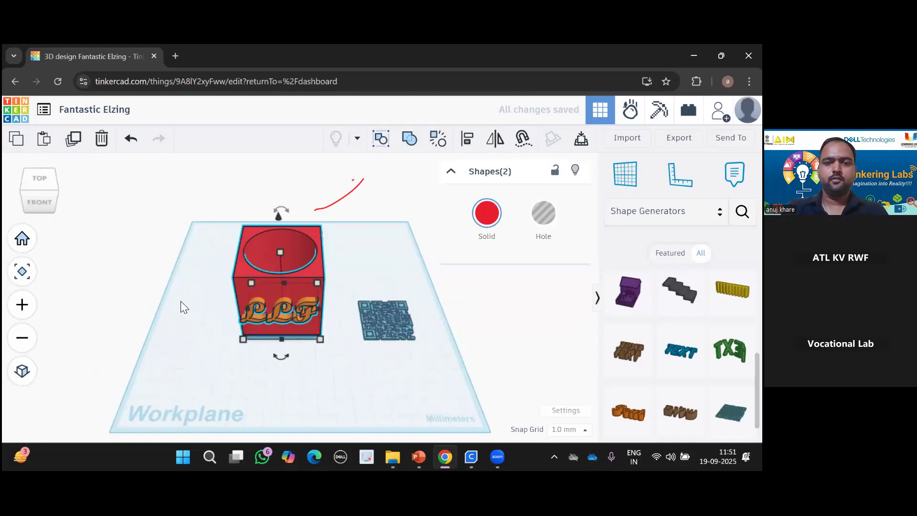
pyautogui.click(446, 339)
pyautogui.scroll(2, 446, 339)
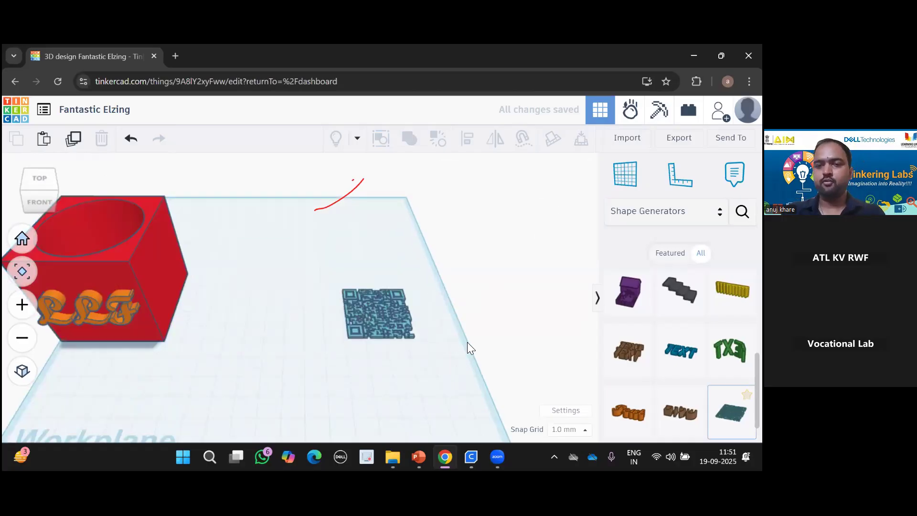
pyautogui.scroll(1, 412, 322)
pyautogui.scroll(1, 412, 320)
# Change the QR code's text from 'hello' to the presenter's name.
pyautogui.click(412, 320)
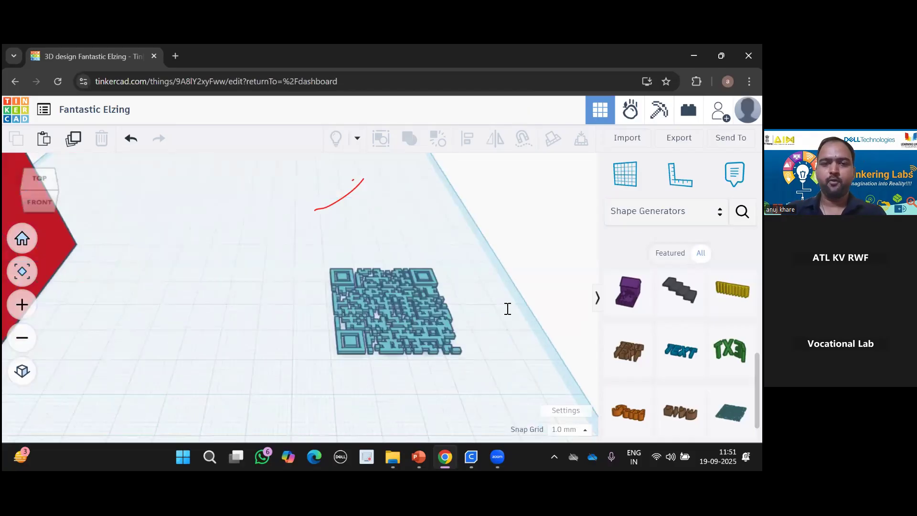
pyautogui.click(517, 308)
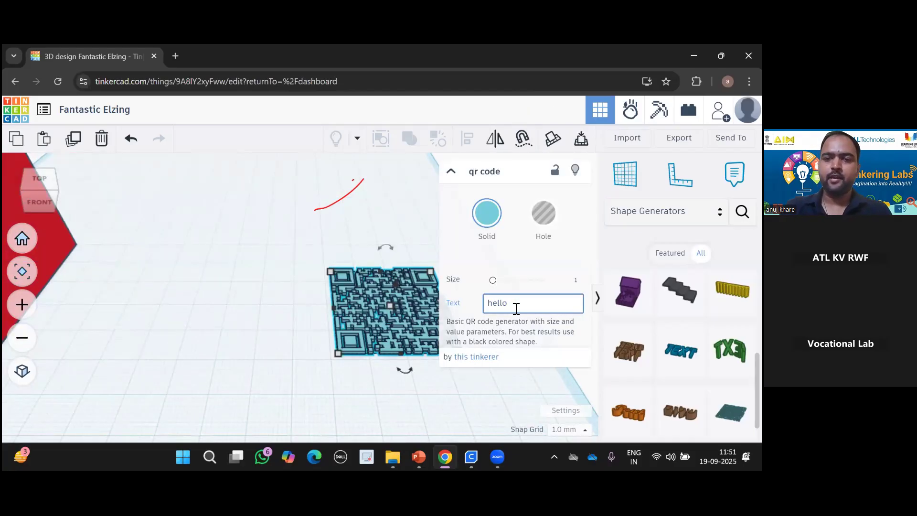
pyautogui.press('BackSpace')
pyautogui.press('BackSpace')
pyautogui.press('BackSpace')
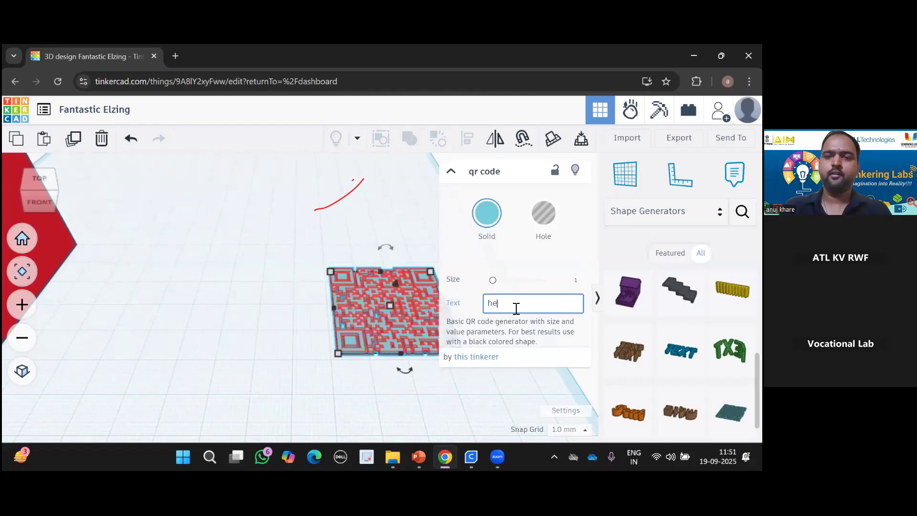
pyautogui.press('BackSpace')
pyautogui.press('BackSpace')
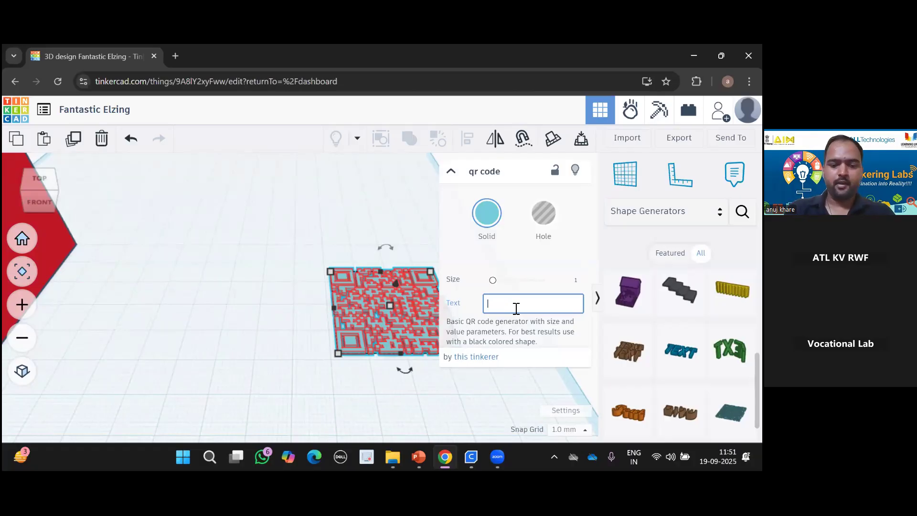
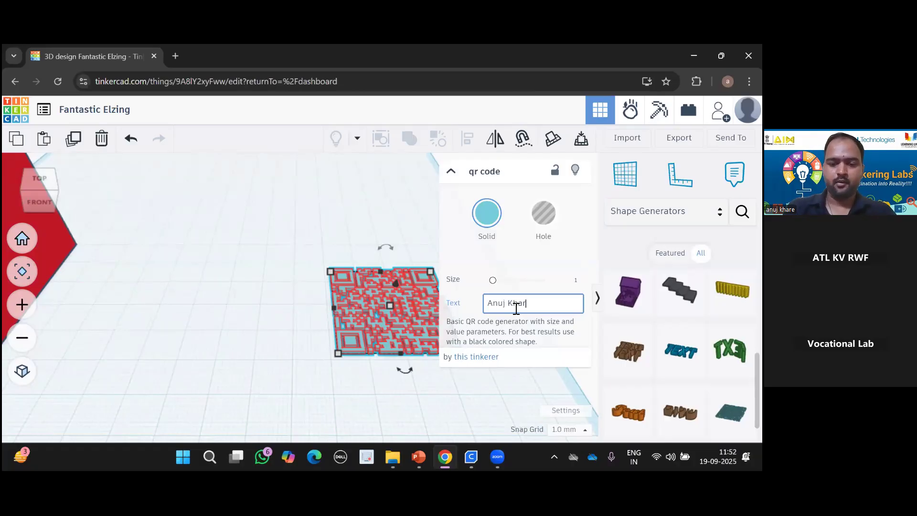
pyautogui.click(295, 267)
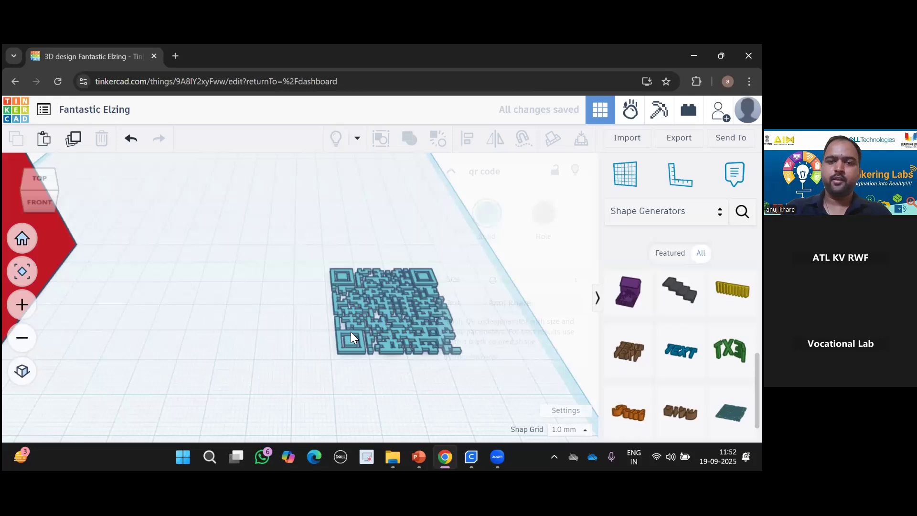
pyautogui.scroll(2, 351, 331)
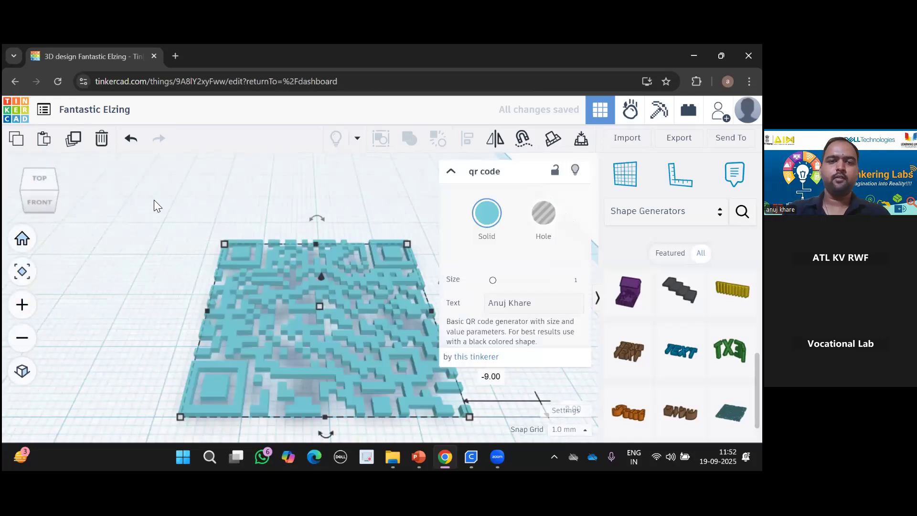
pyautogui.click(43, 180)
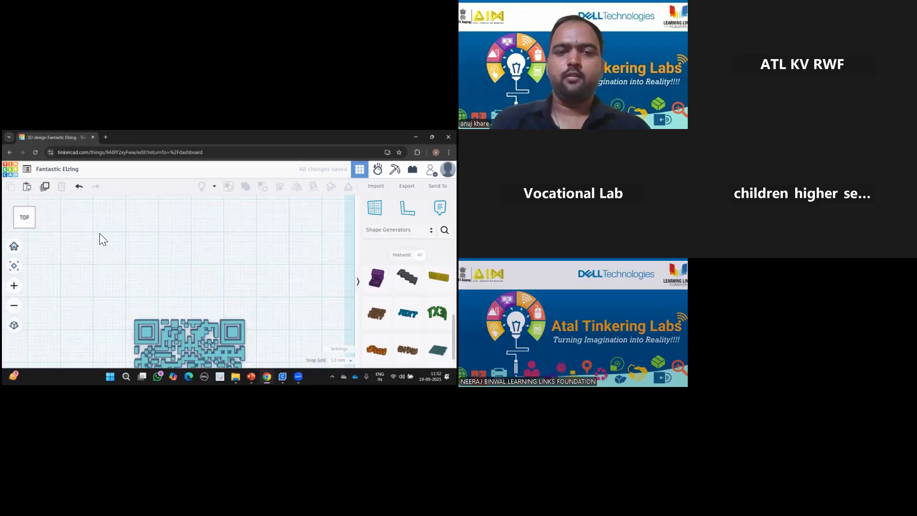
# Move the QR code 28 mm along the workplane and colour it black.
pyautogui.moveTo(178, 336); pyautogui.dragTo(178, 243)
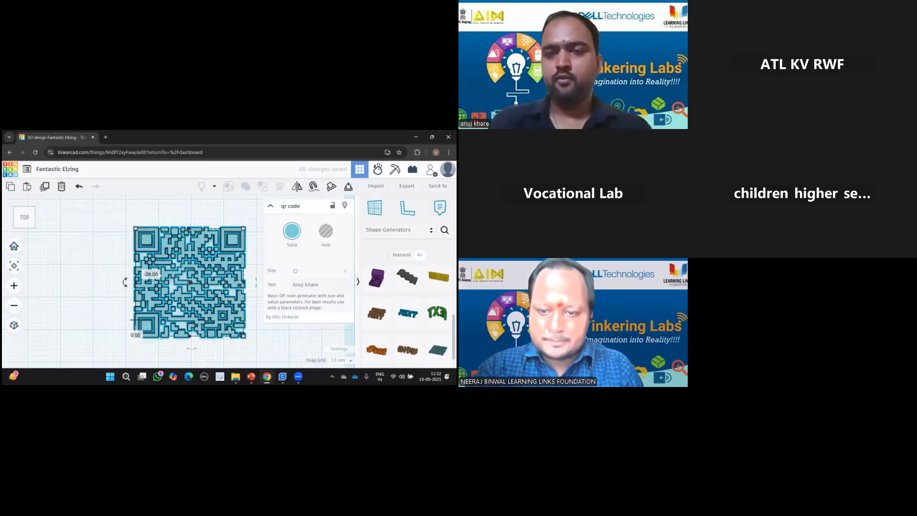
pyautogui.click(291, 232)
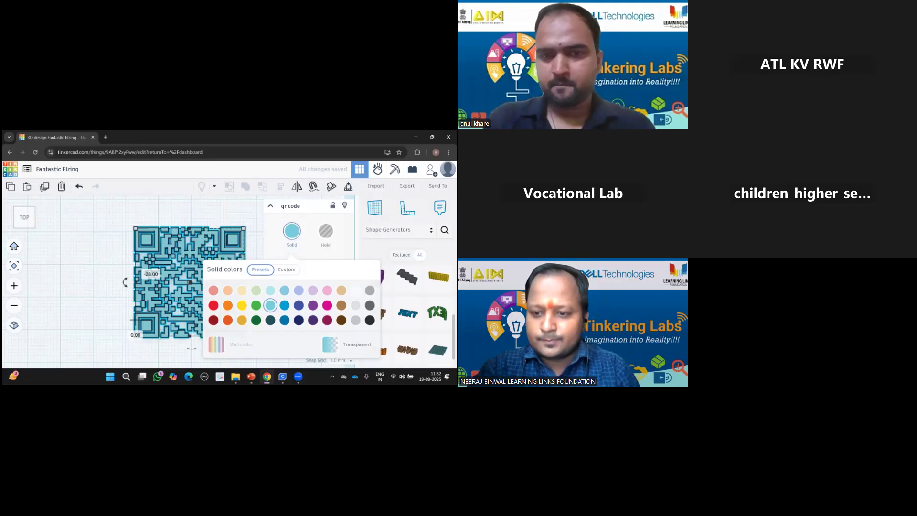
pyautogui.click(370, 320)
pyautogui.click(97, 254)
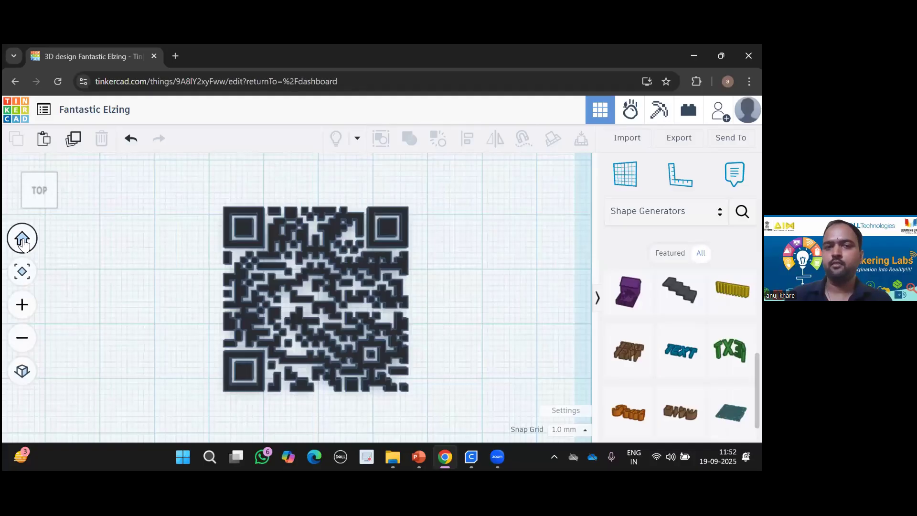
pyautogui.click(23, 240)
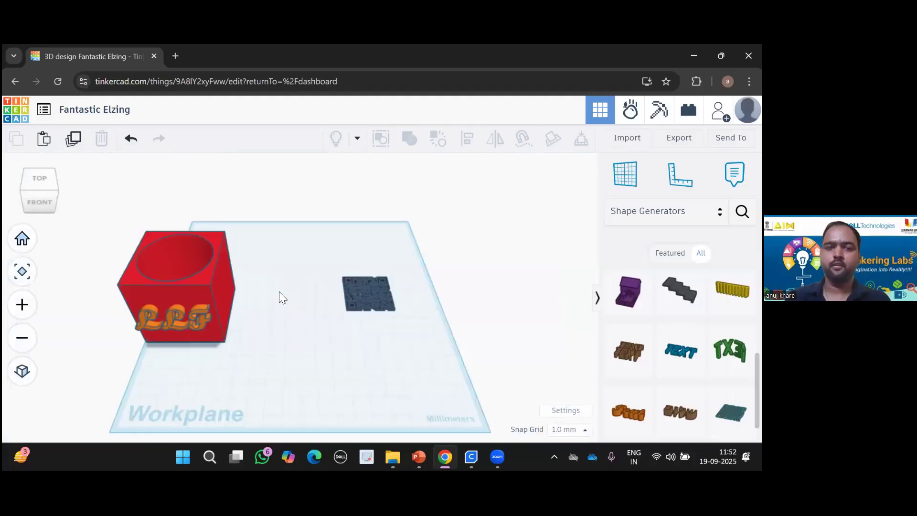
pyautogui.scroll(2, 368, 276)
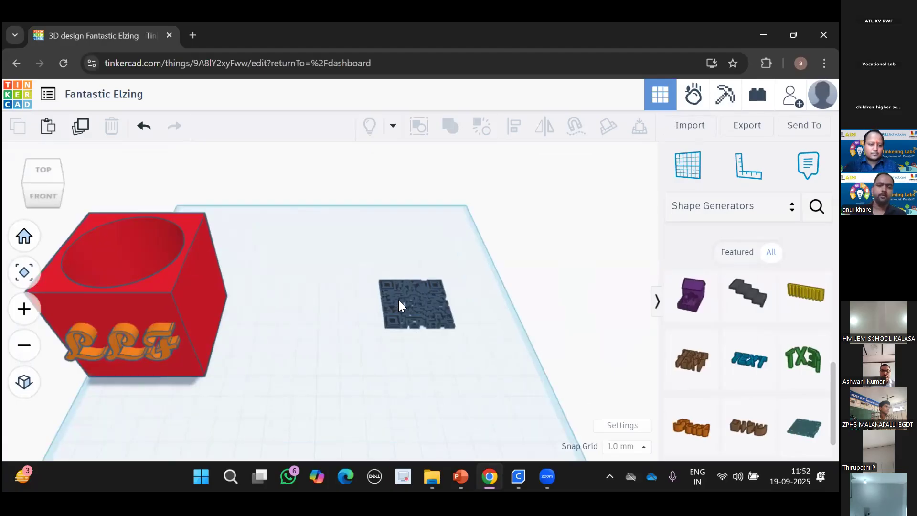
# Clear the QR code's text, delete the tile, and select the remaining box and text.
pyautogui.moveTo(361, 273); pyautogui.dragTo(460, 346)
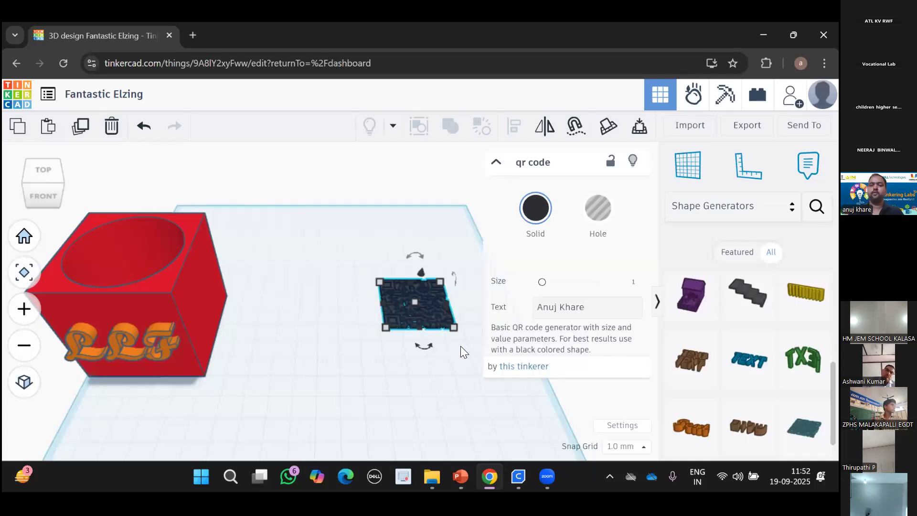
pyautogui.click(605, 307)
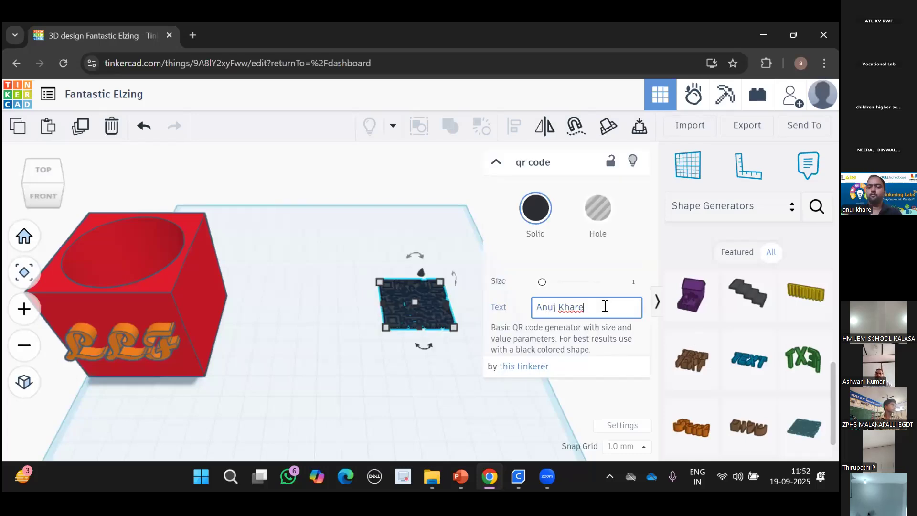
pyautogui.press('BackSpace')
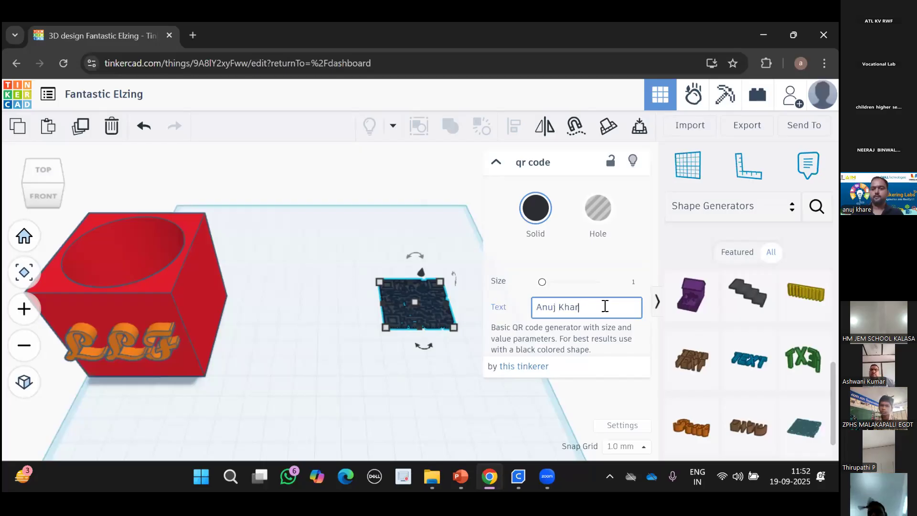
pyautogui.press('BackSpace')
pyautogui.press('BackSpace')
pyautogui.press('BackSpace')
pyautogui.press('BackSpace')
pyautogui.press('BackSpace')
pyautogui.press('BackSpace')
pyautogui.press('BackSpace')
pyautogui.press('BackSpace')
pyautogui.press('BackSpace')
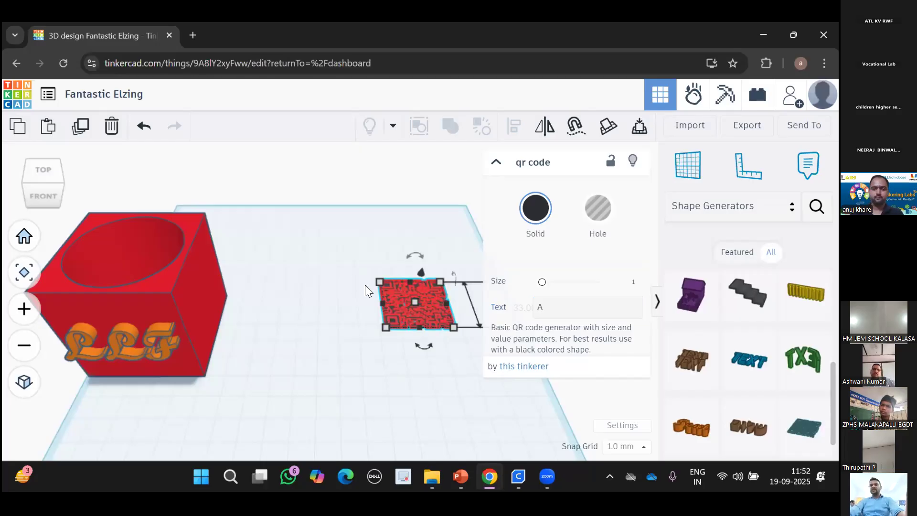
pyautogui.click(473, 359)
pyautogui.click(420, 307)
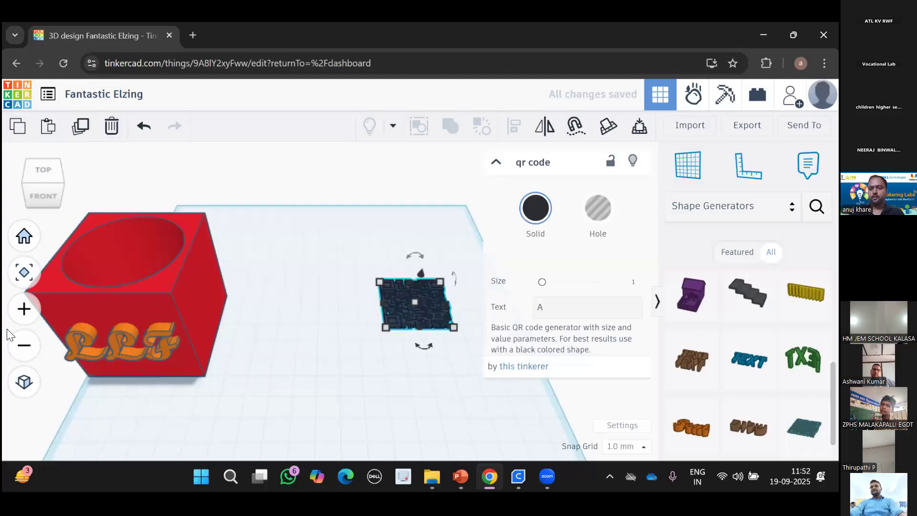
pyautogui.press('Delete')
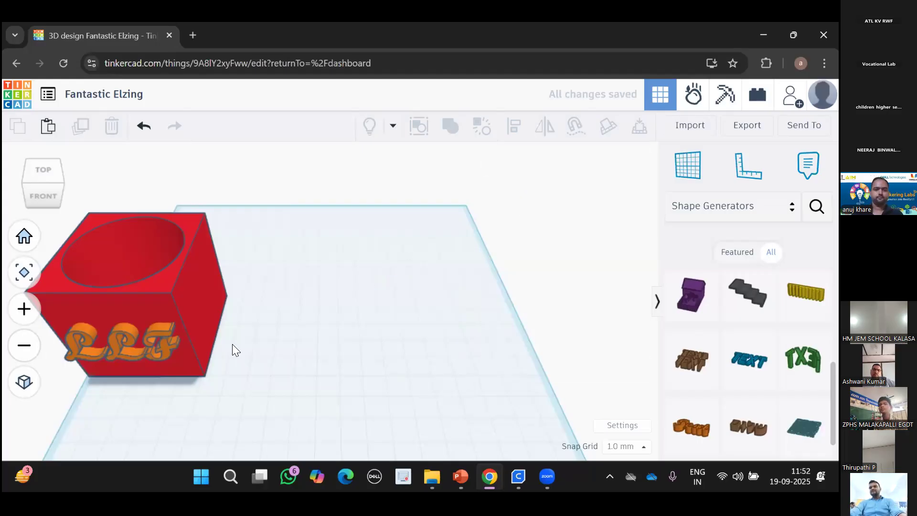
pyautogui.hotkey('ctrl', 'a')
# Move the red box and LLF text to the centre of the workplane.
pyautogui.moveTo(172, 316); pyautogui.dragTo(393, 285)
pyautogui.press('Escape')
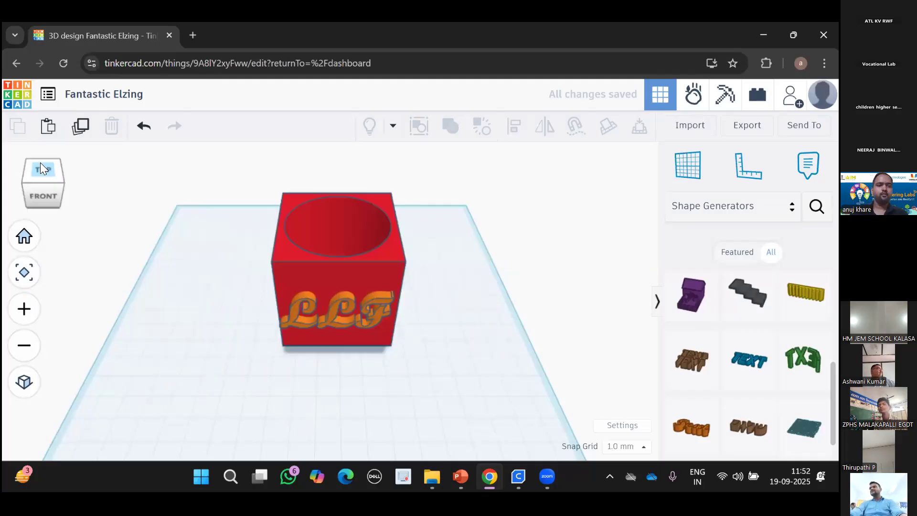
pyautogui.click(41, 164)
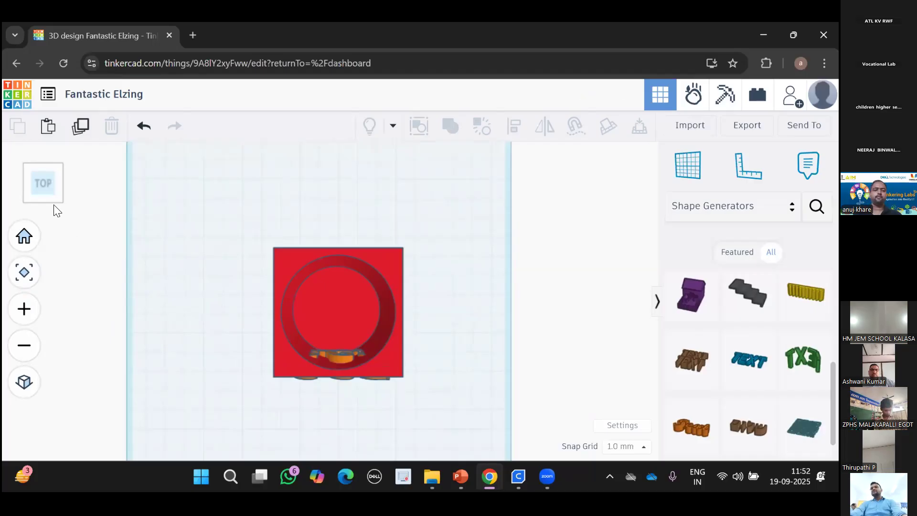
pyautogui.moveTo(235, 181); pyautogui.dragTo(309, 317)
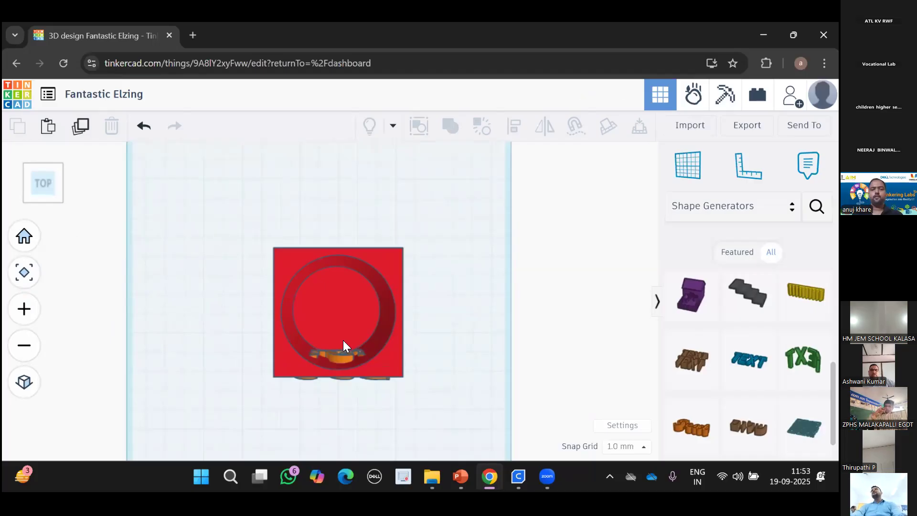
pyautogui.moveTo(343, 340); pyautogui.dragTo(413, 390, button='right')
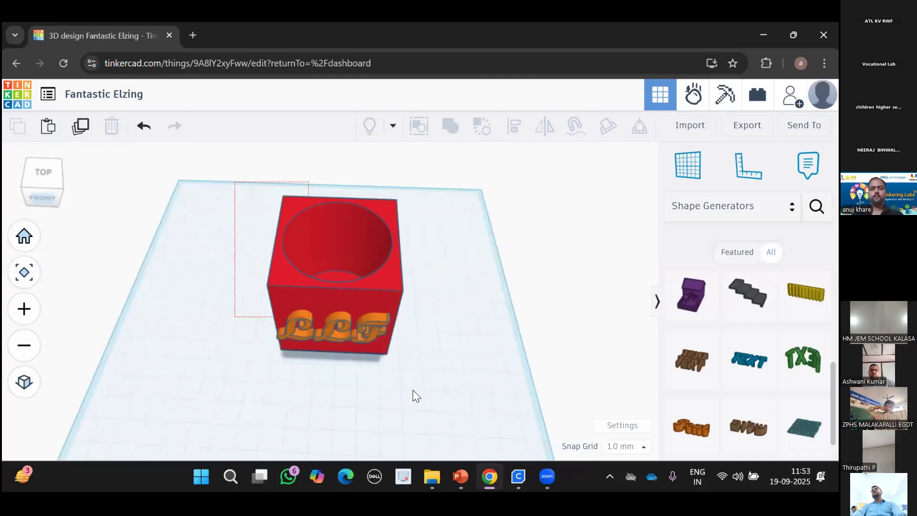
# Group the box, LLF text and cylinder hole into one orange pen holder.
pyautogui.click(478, 135)
pyautogui.keyDown('shift'); pyautogui.click(393, 201); pyautogui.keyUp('shift')
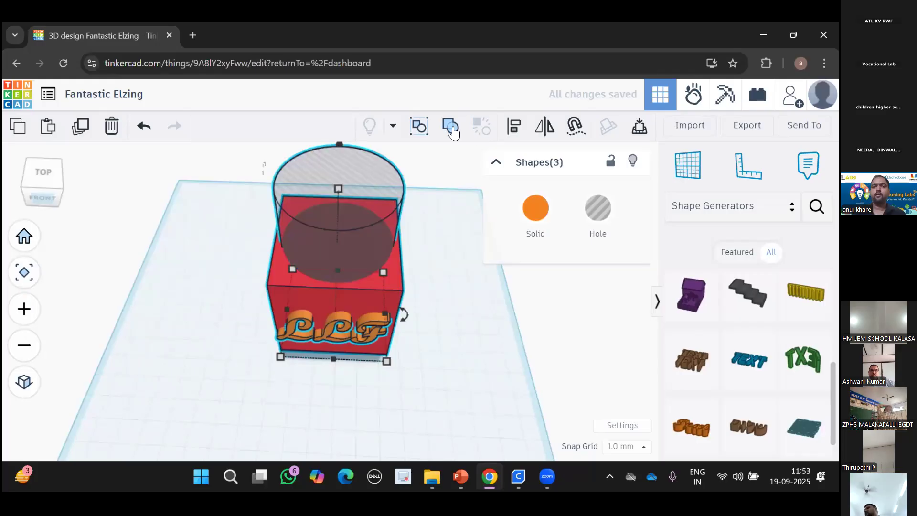
pyautogui.click(452, 126)
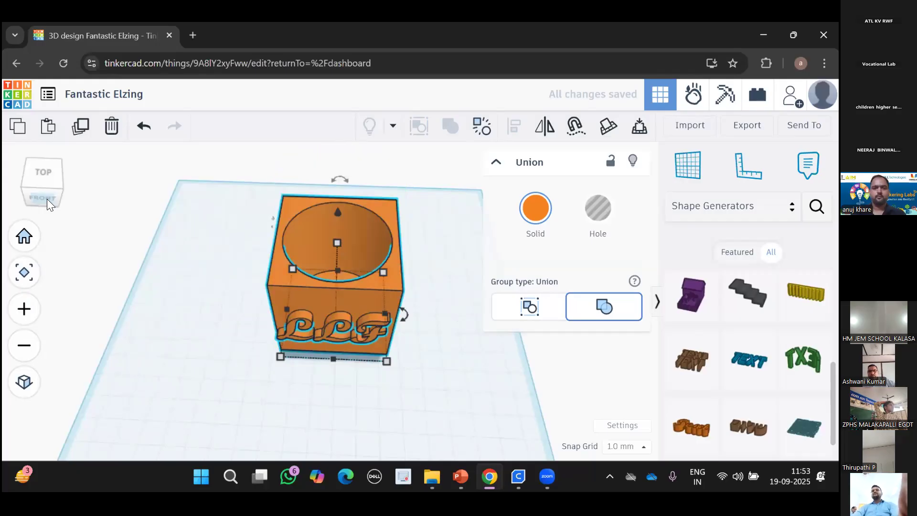
pyautogui.click(48, 166)
pyautogui.click(48, 166)
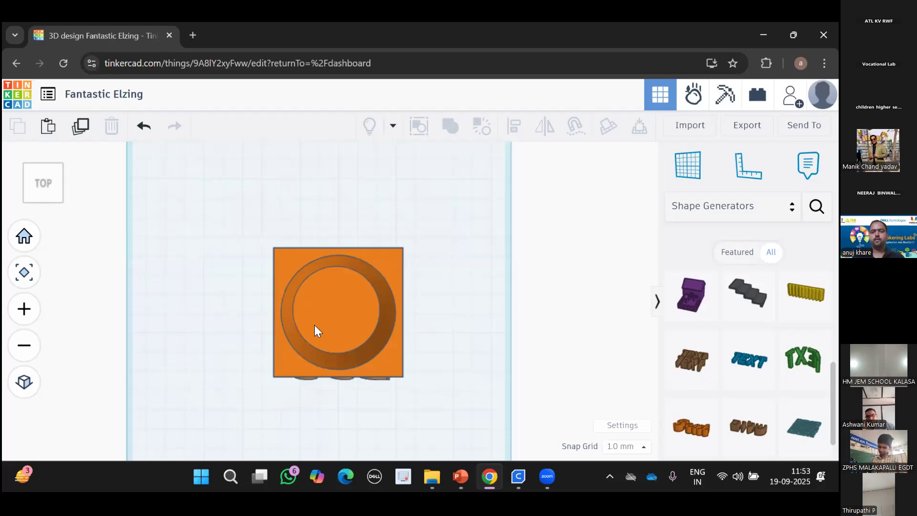
pyautogui.click(40, 182)
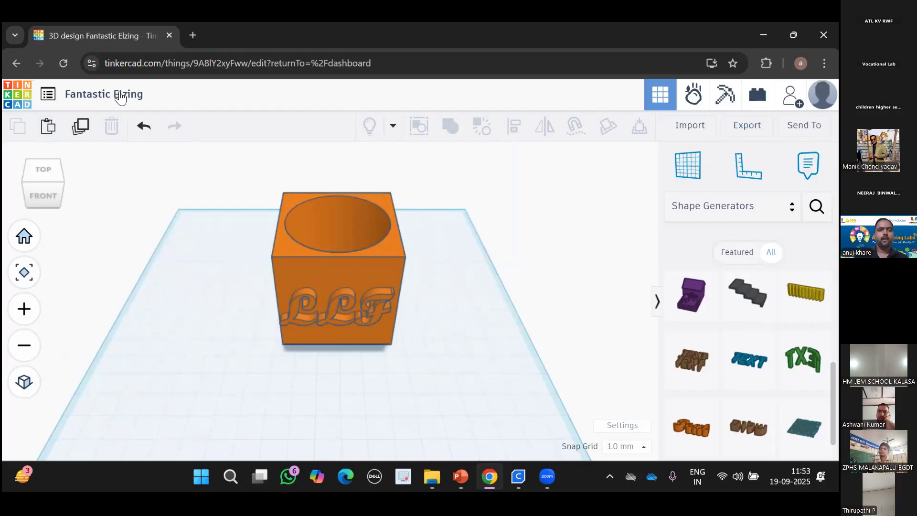
# Rename the design 'LLF Pen holder' and shift the pen holder slightly left.
pyautogui.click(170, 93)
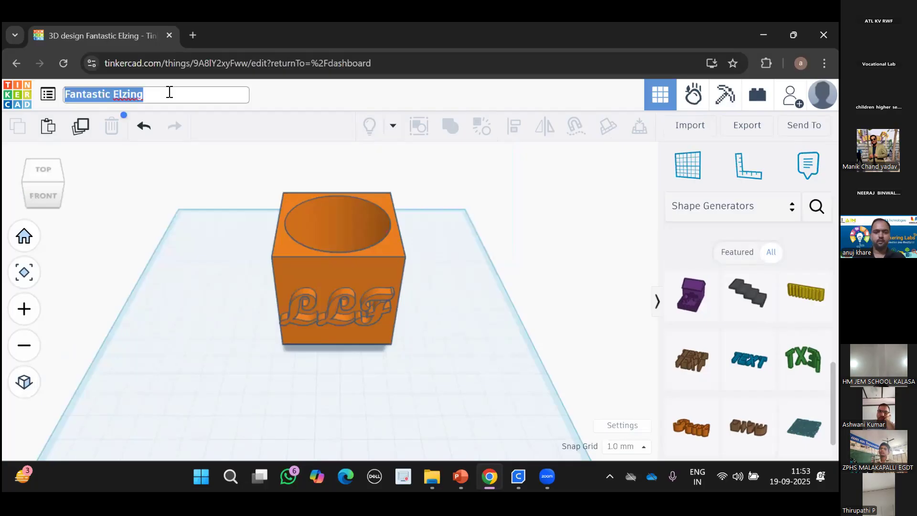
pyautogui.write('LLF')
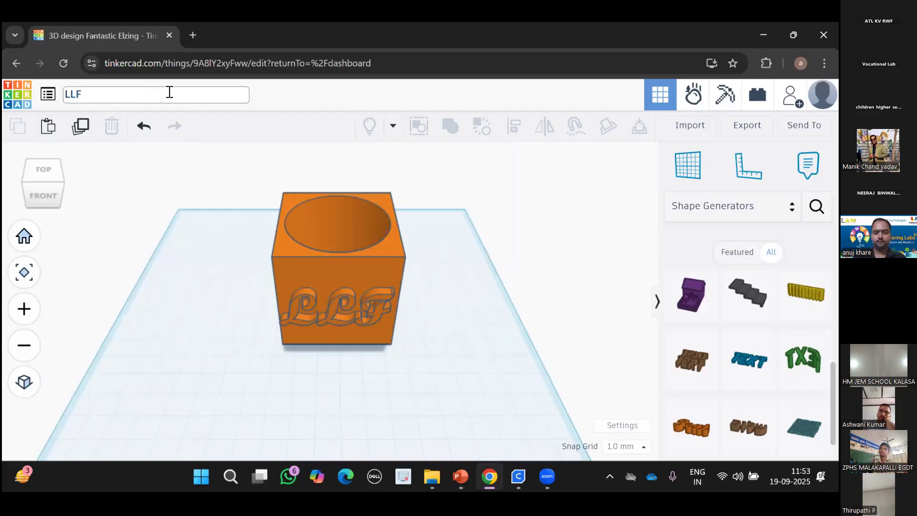
pyautogui.write(' Pen')
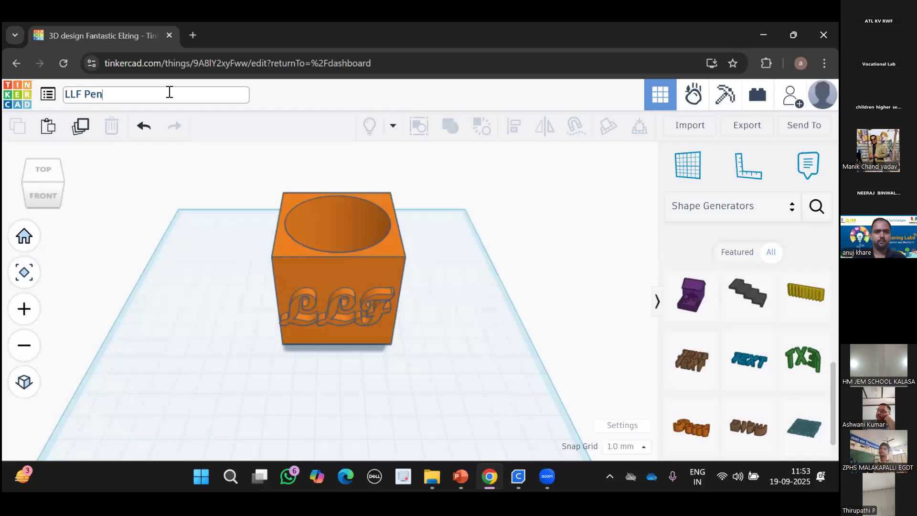
pyautogui.write(' hold')
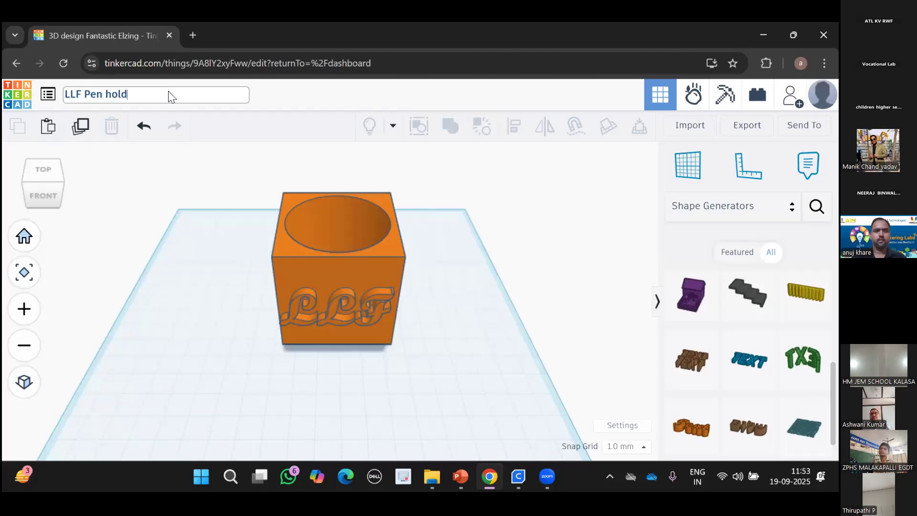
pyautogui.write('er')
pyautogui.press('Return')
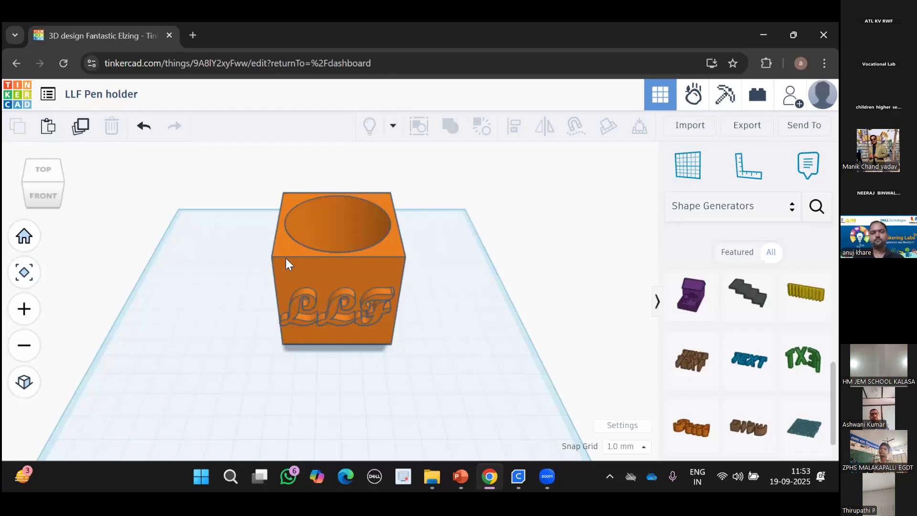
pyautogui.moveTo(329, 272); pyautogui.dragTo(296, 269)
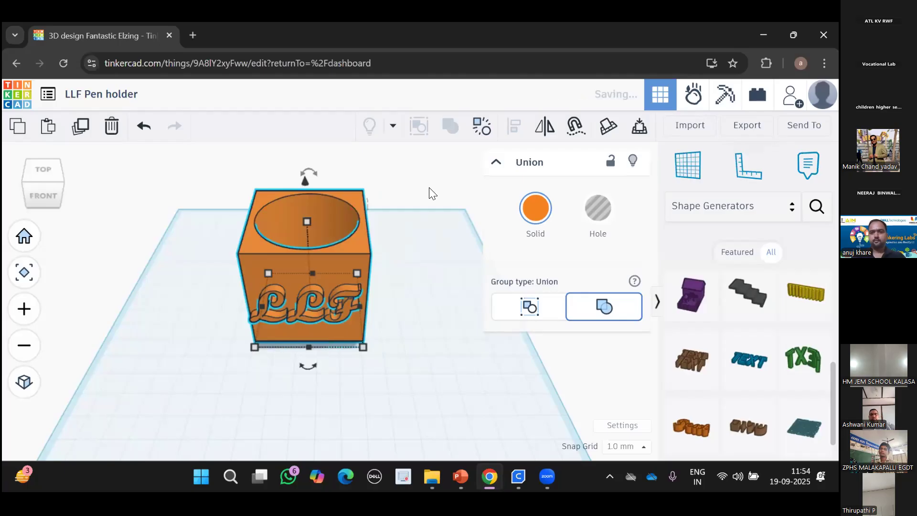
pyautogui.click(687, 96)
# Export everything as .STL and confirm LLF Pen holder.stl (95.8 KB) downloaded.
pyautogui.click(747, 125)
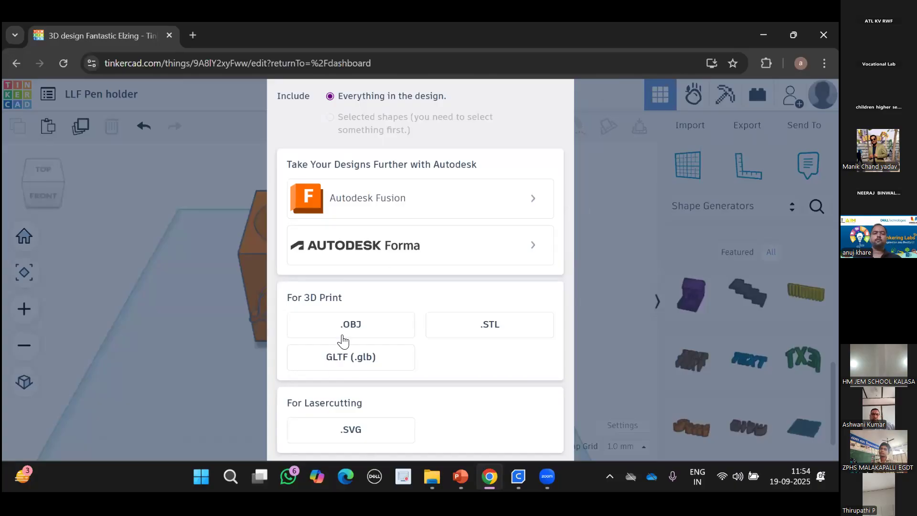
pyautogui.click(503, 326)
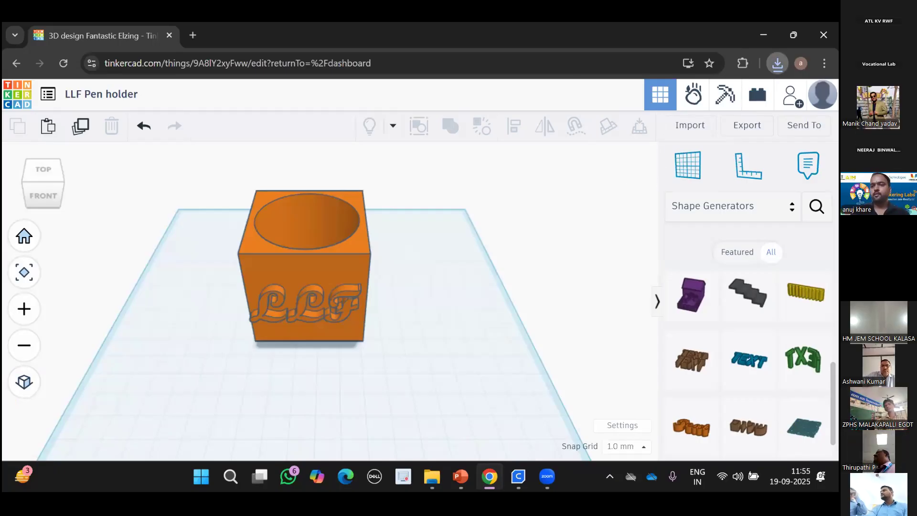
pyautogui.click(778, 63)
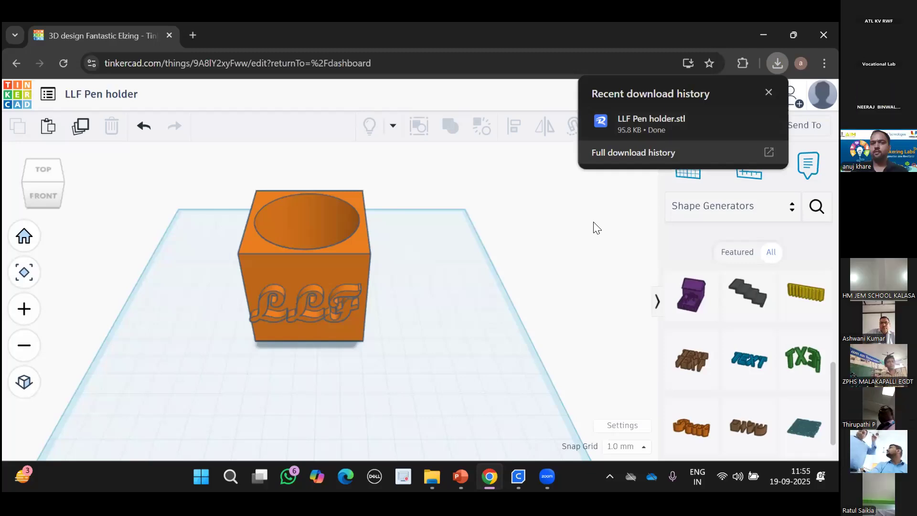
pyautogui.click(461, 477)
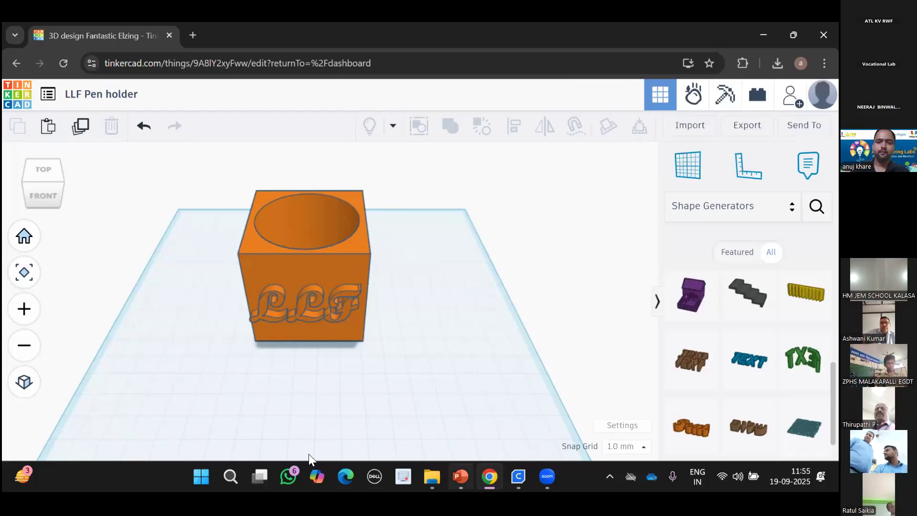
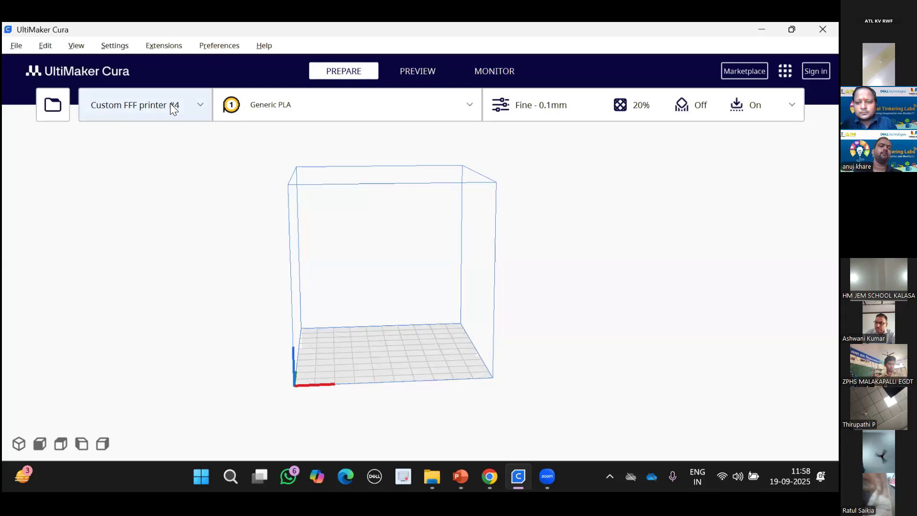
# Open the Add Printer dialog from the printer selector dropdown.
pyautogui.click(170, 103)
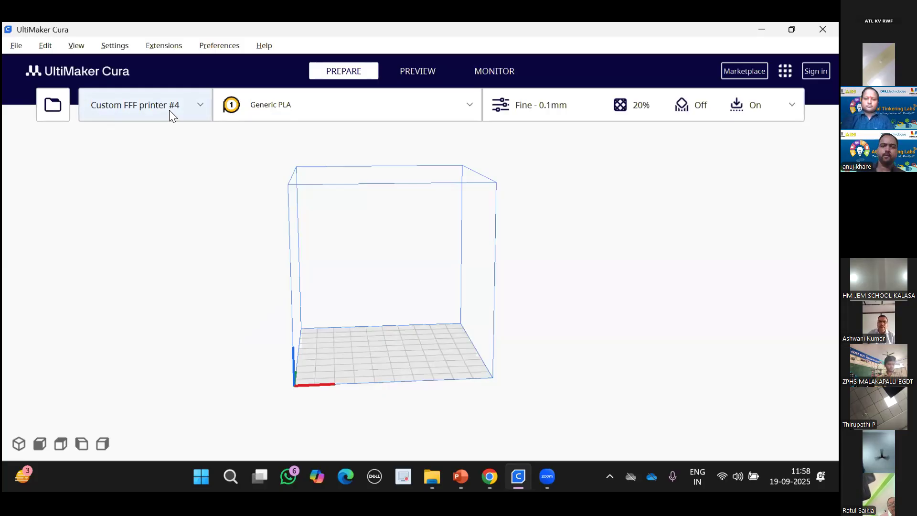
pyautogui.click(169, 110)
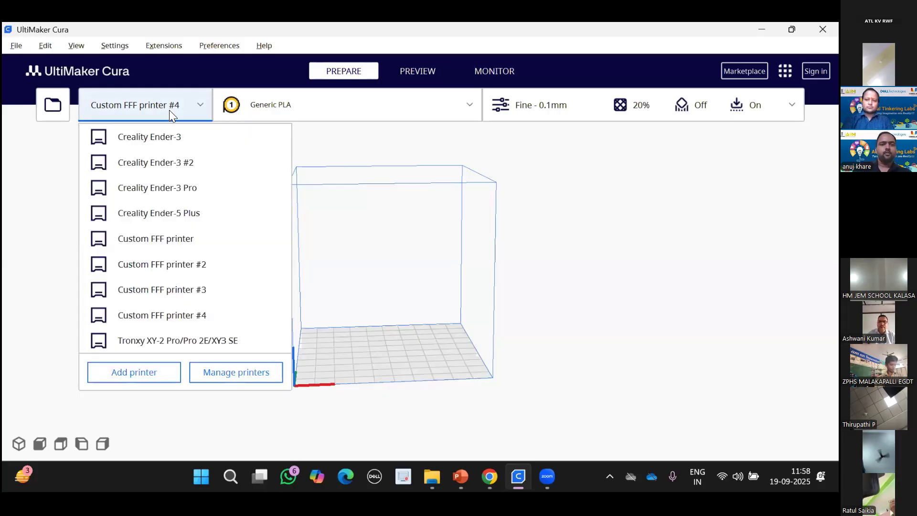
pyautogui.click(153, 373)
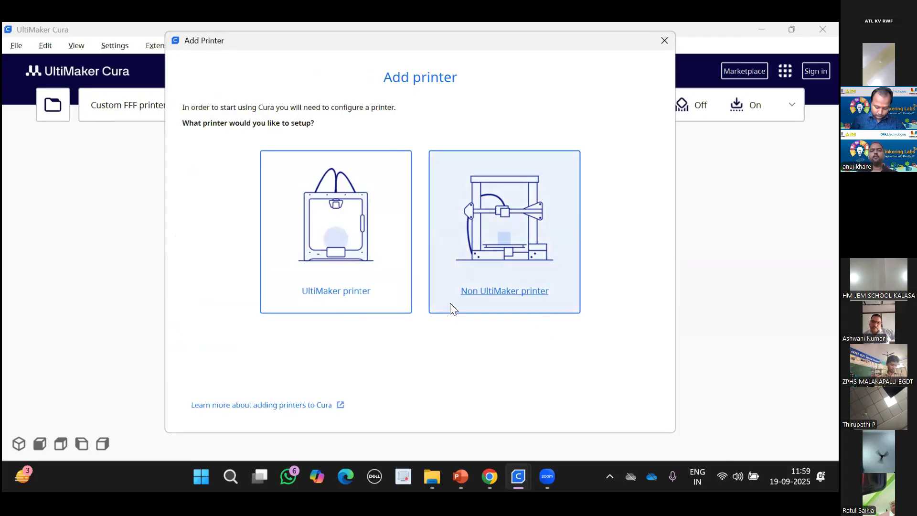
# Add a non-networked Custom FFF printer from the Custom group, named 'Custom FFF'.
pyautogui.click(514, 295)
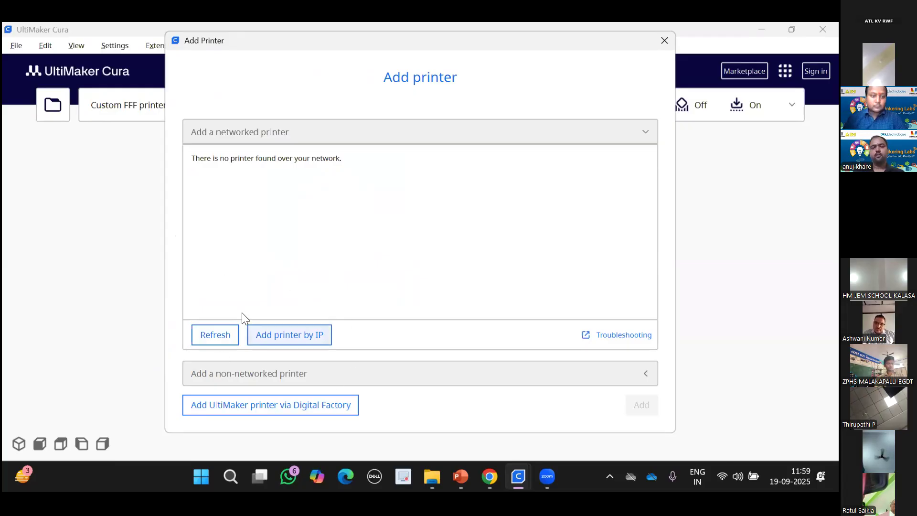
pyautogui.click(268, 372)
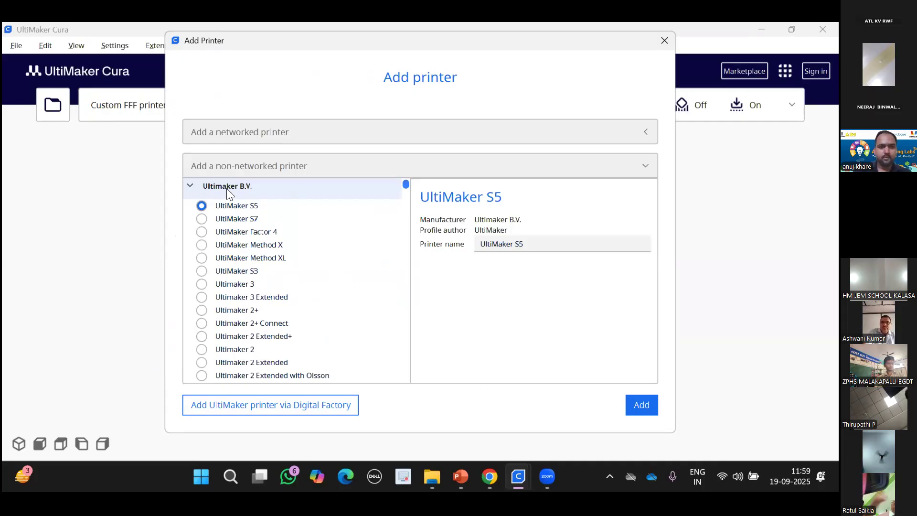
pyautogui.click(197, 187)
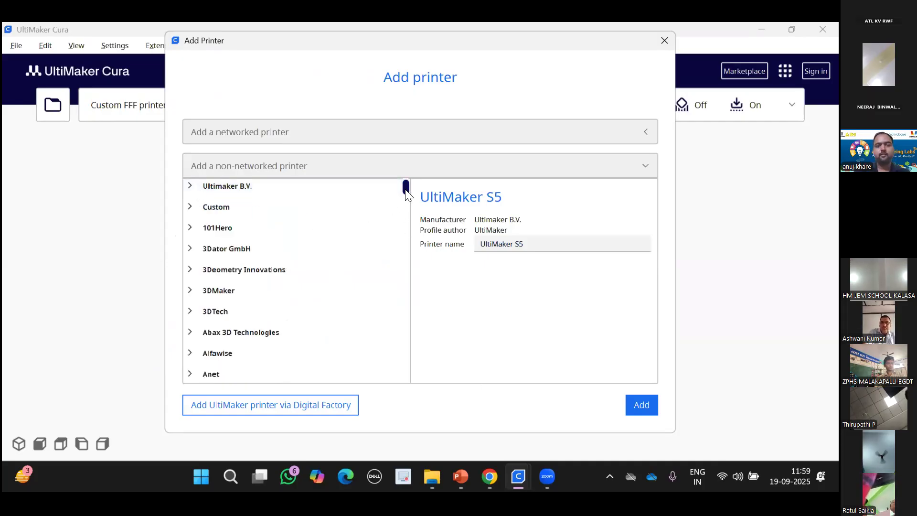
pyautogui.moveTo(405, 187)
pyautogui.mouseDown()
pyautogui.moveTo(405, 201)
pyautogui.moveTo(404, 181)
pyautogui.mouseUp()
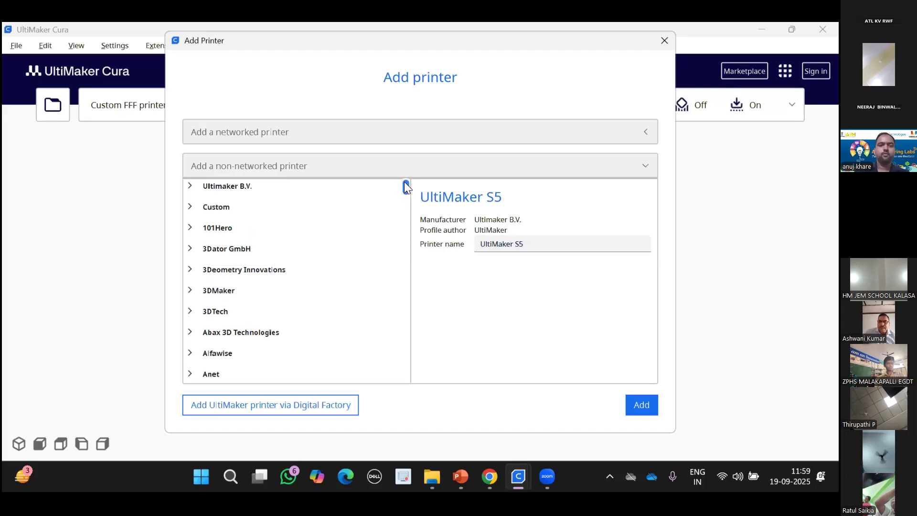
pyautogui.click(212, 210)
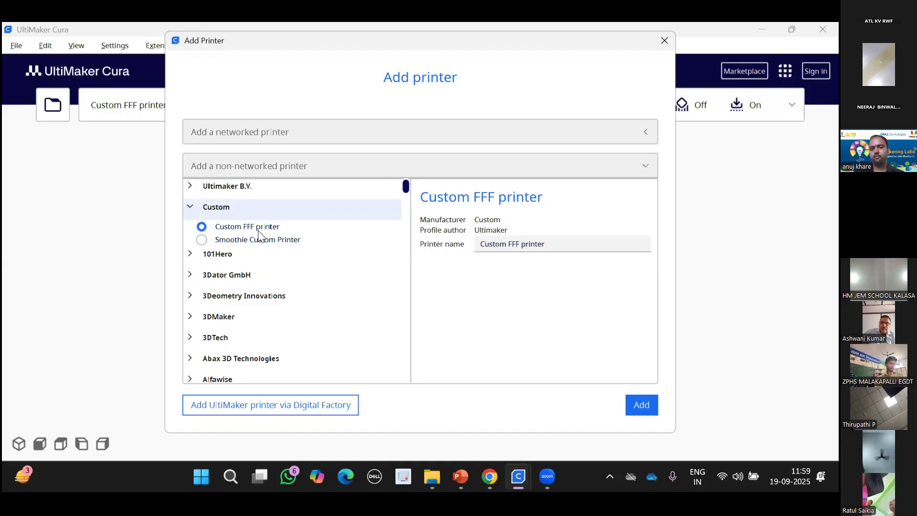
pyautogui.click(572, 247)
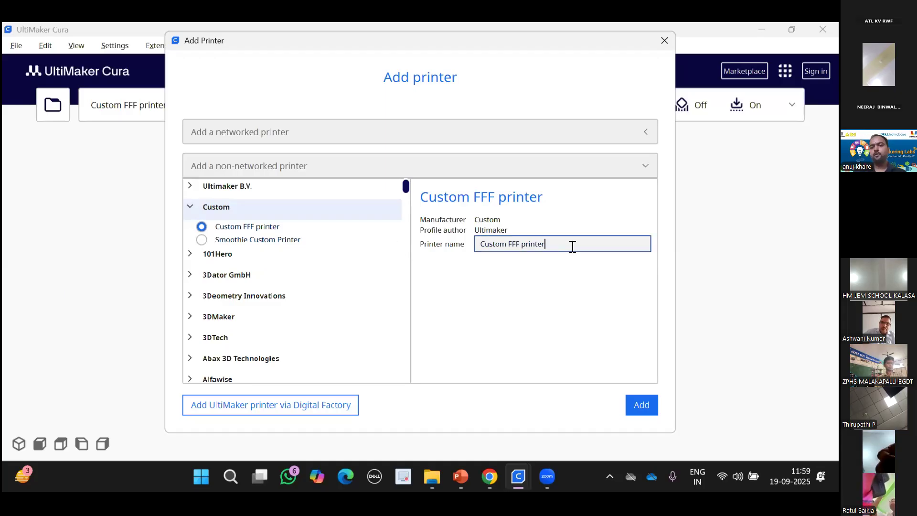
pyautogui.press('BackSpace')
pyautogui.press('BackSpace')
pyautogui.press('BackSpace')
pyautogui.press('BackSpace')
pyautogui.press('BackSpace')
pyautogui.press('BackSpace')
pyautogui.press('BackSpace')
pyautogui.press('BackSpace')
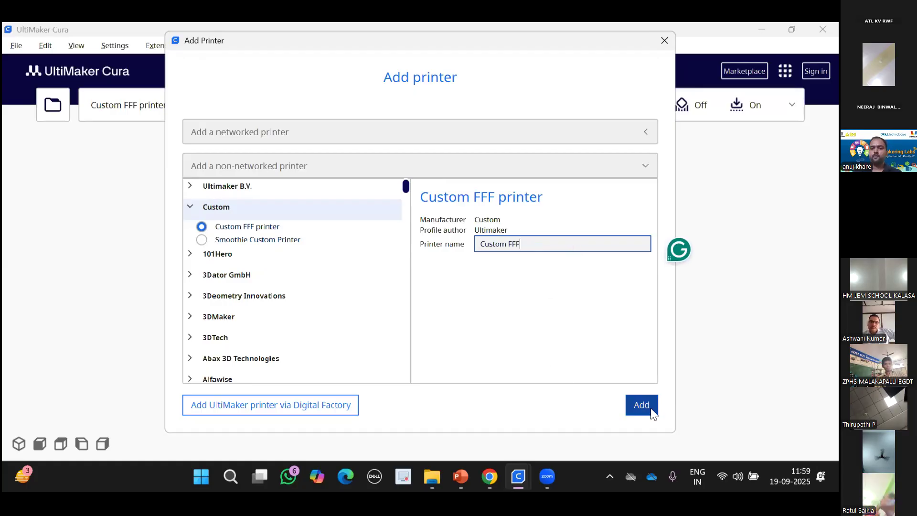
pyautogui.click(643, 405)
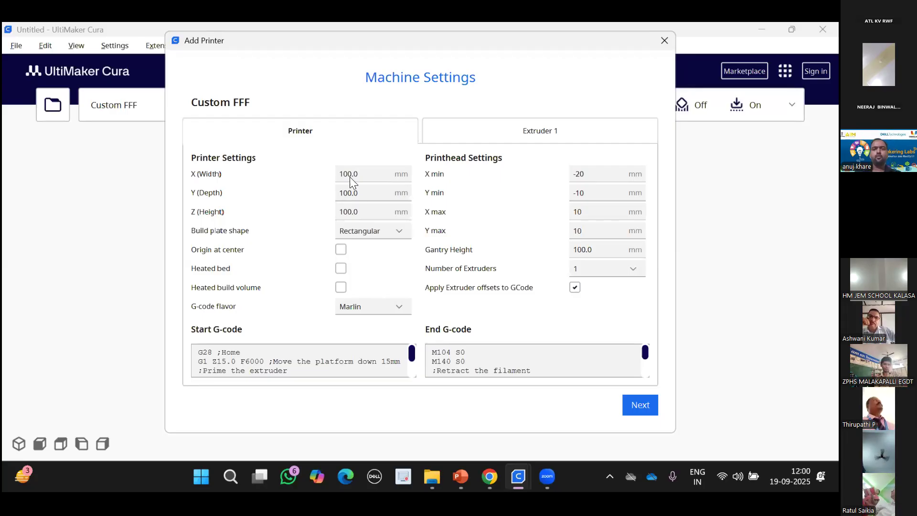
# Set the printer's X, Y and Z build volume to 150 mm and finish machine settings.
pyautogui.click(371, 180)
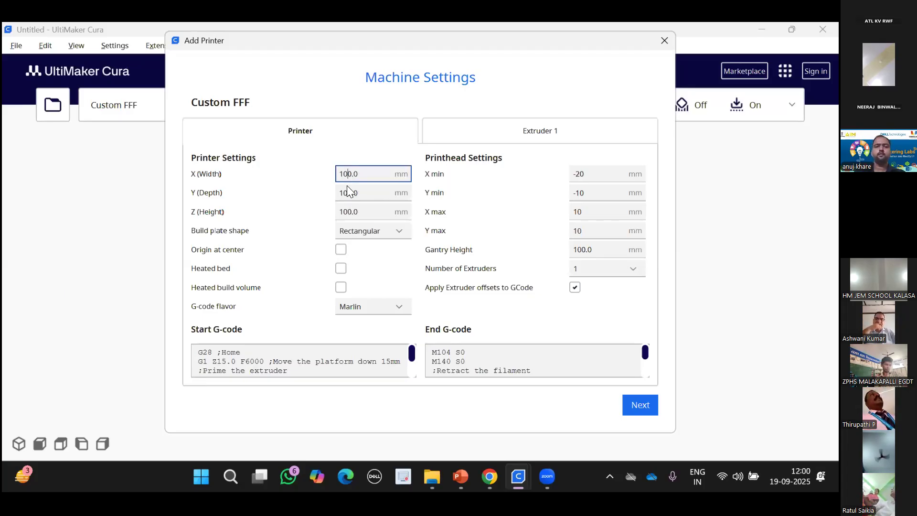
pyautogui.press('BackSpace')
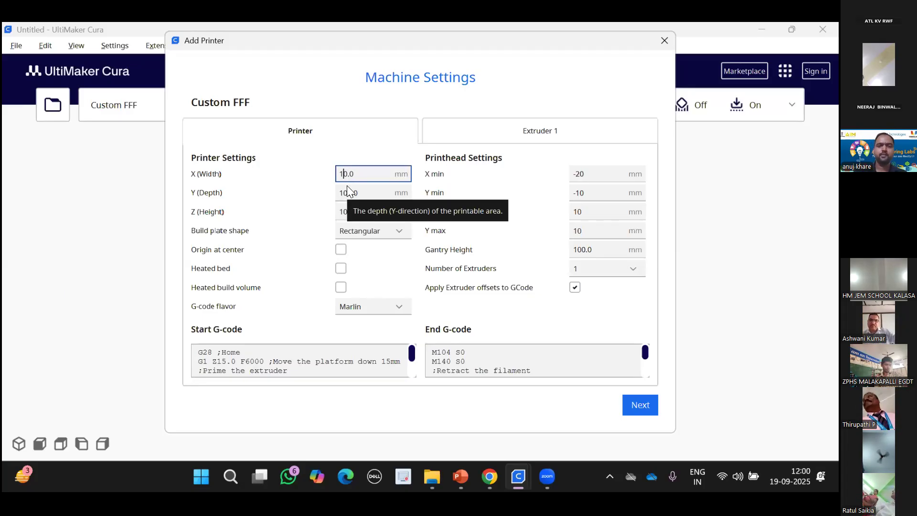
pyautogui.click(349, 196)
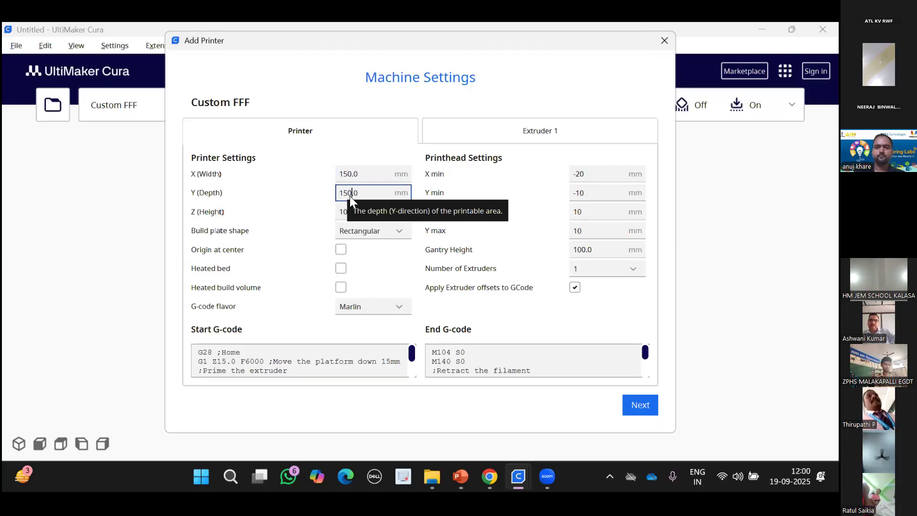
pyautogui.click(348, 210)
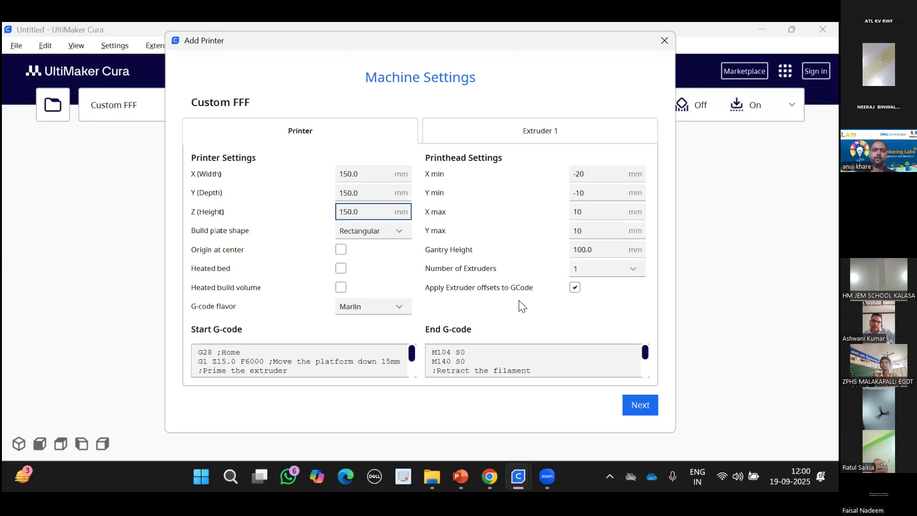
pyautogui.click(549, 128)
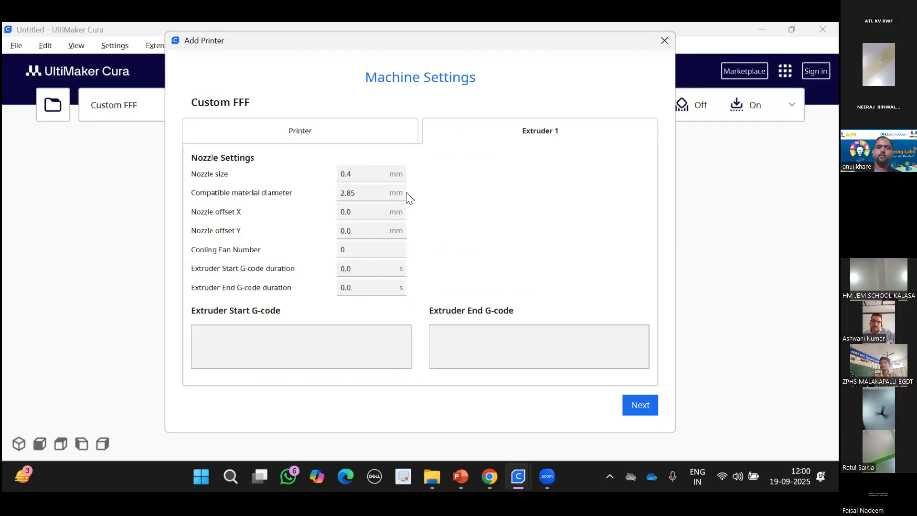
pyautogui.click(352, 130)
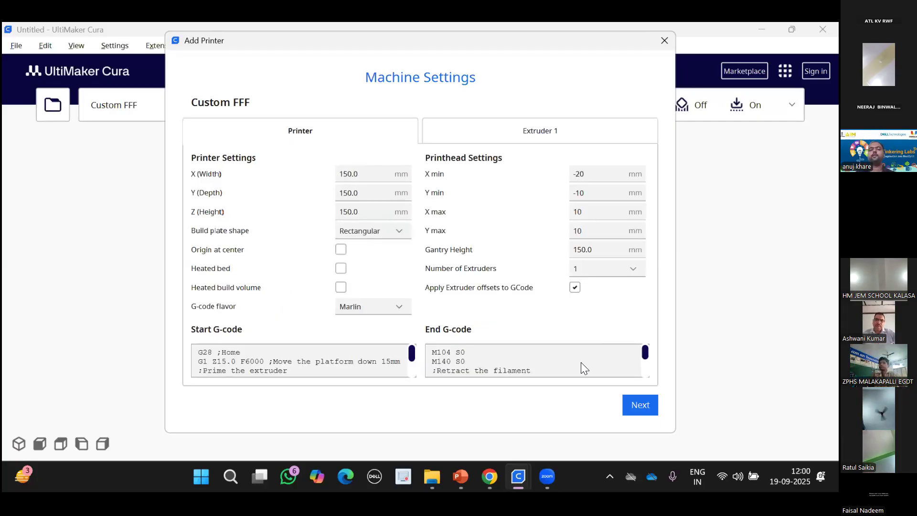
pyautogui.click(639, 414)
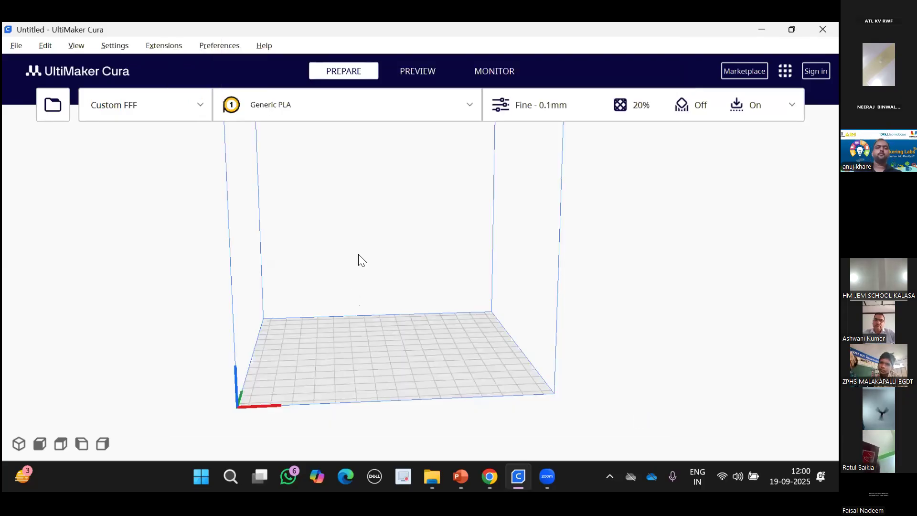
# Browse to the Downloads folder containing LLF Pen holder in the file-open dialog.
pyautogui.moveTo(359, 254); pyautogui.dragTo(351, 293, button='middle')
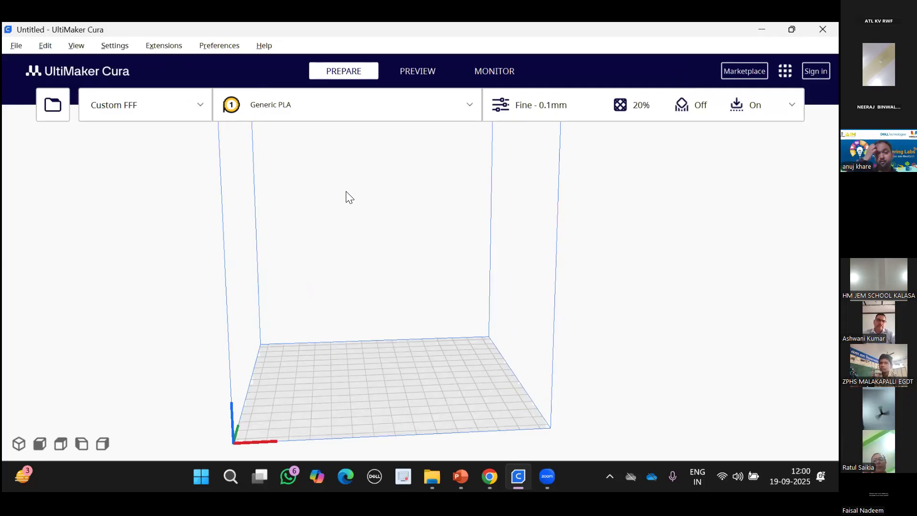
pyautogui.click(54, 105)
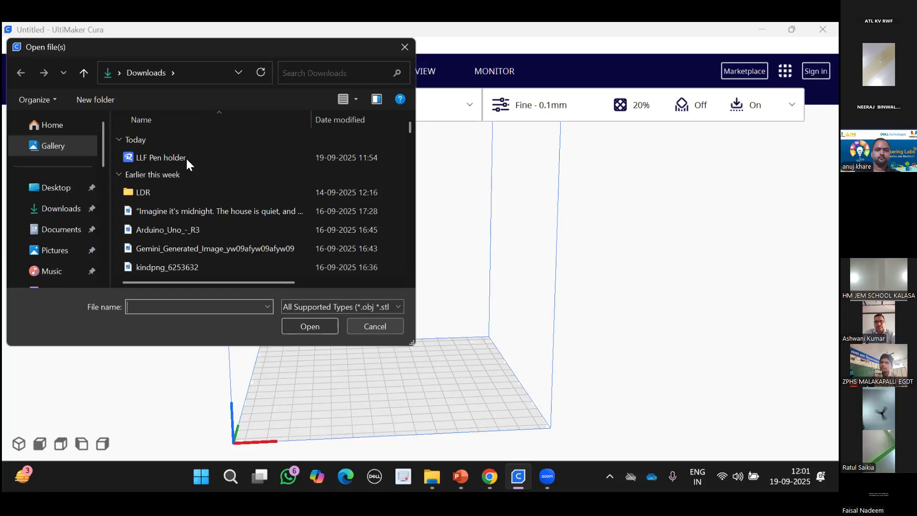
pyautogui.click(313, 332)
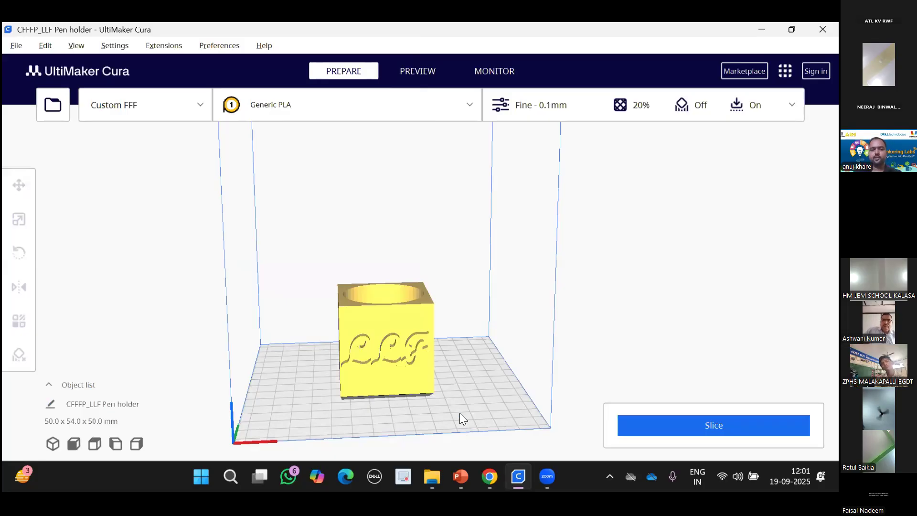
pyautogui.moveTo(454, 402); pyautogui.dragTo(448, 379, button='middle')
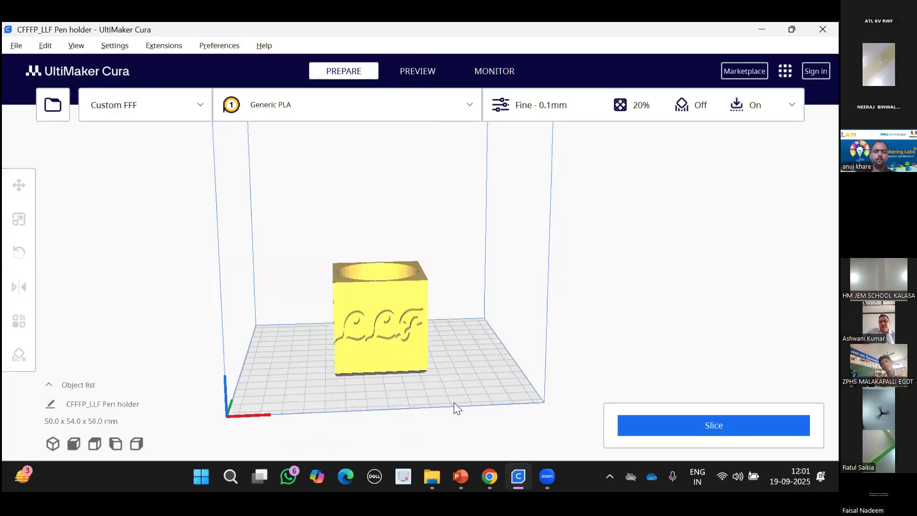
pyautogui.click(400, 350)
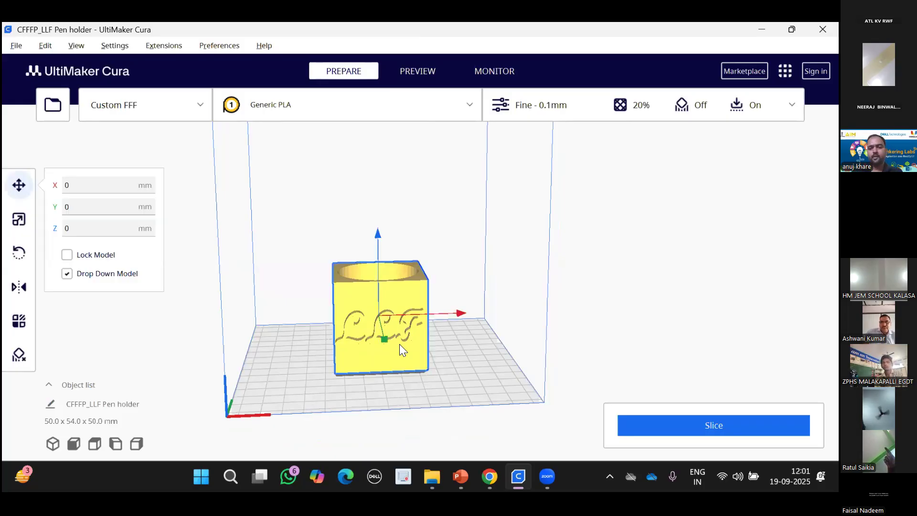
pyautogui.moveTo(400, 345); pyautogui.dragTo(549, 345, button='right')
pyautogui.moveTo(399, 344); pyautogui.dragTo(526, 344, button='right')
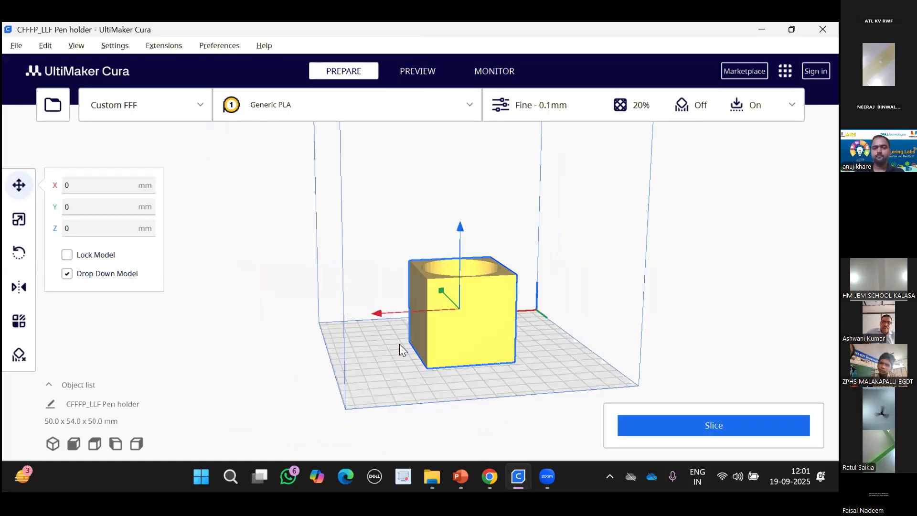
pyautogui.moveTo(400, 344); pyautogui.dragTo(459, 343, button='right')
pyautogui.moveTo(400, 344); pyautogui.dragTo(468, 344, button='right')
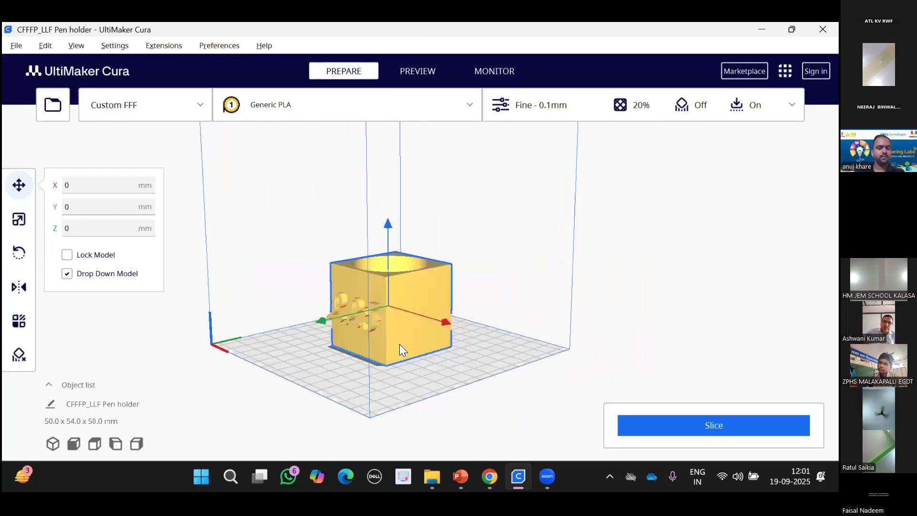
pyautogui.moveTo(400, 344); pyautogui.dragTo(430, 344, button='right')
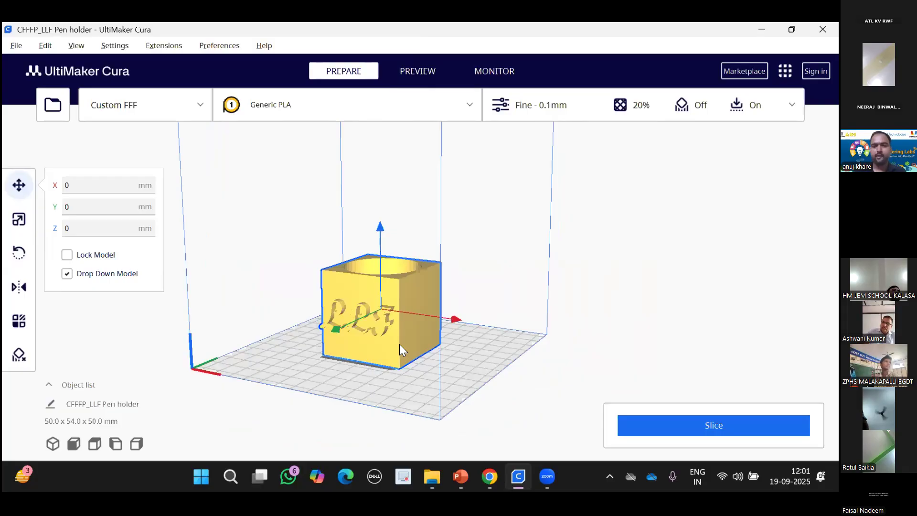
pyautogui.moveTo(399, 344)
pyautogui.mouseDown(button='right')
pyautogui.moveTo(421, 344)
pyautogui.moveTo(399, 382)
pyautogui.mouseUp(button='right')
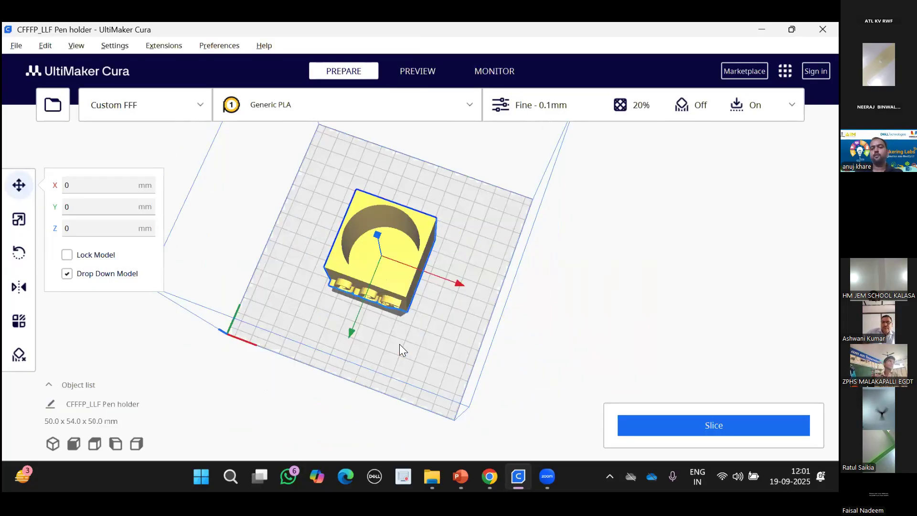
pyautogui.moveTo(400, 344); pyautogui.dragTo(399, 306, button='right')
pyautogui.moveTo(400, 344)
pyautogui.mouseDown(button='right')
pyautogui.moveTo(439, 344)
pyautogui.moveTo(439, 315)
pyautogui.mouseUp(button='right')
pyautogui.moveTo(400, 344)
pyautogui.mouseDown(button='right')
pyautogui.moveTo(444, 344)
pyautogui.moveTo(426, 344)
pyautogui.mouseUp(button='right')
pyautogui.moveTo(203, 320); pyautogui.dragTo(152, 316, button='right')
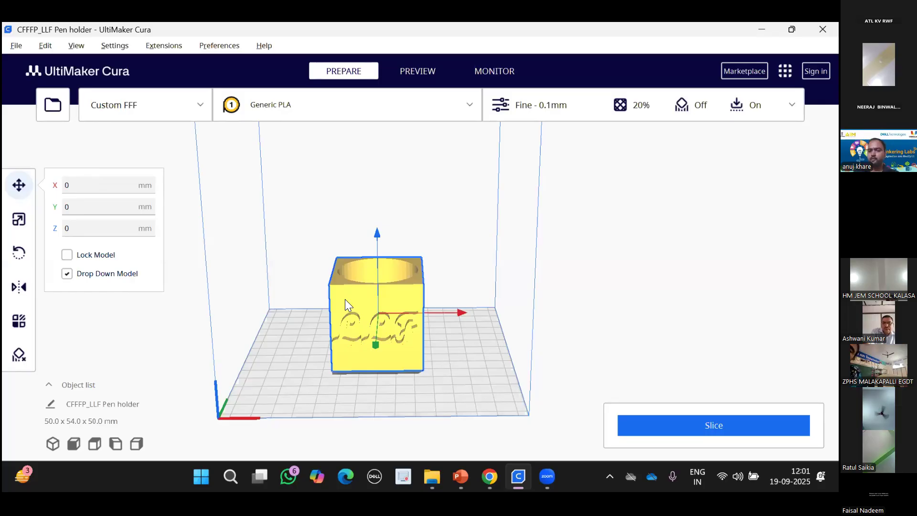
pyautogui.moveTo(380, 321); pyautogui.dragTo(402, 321)
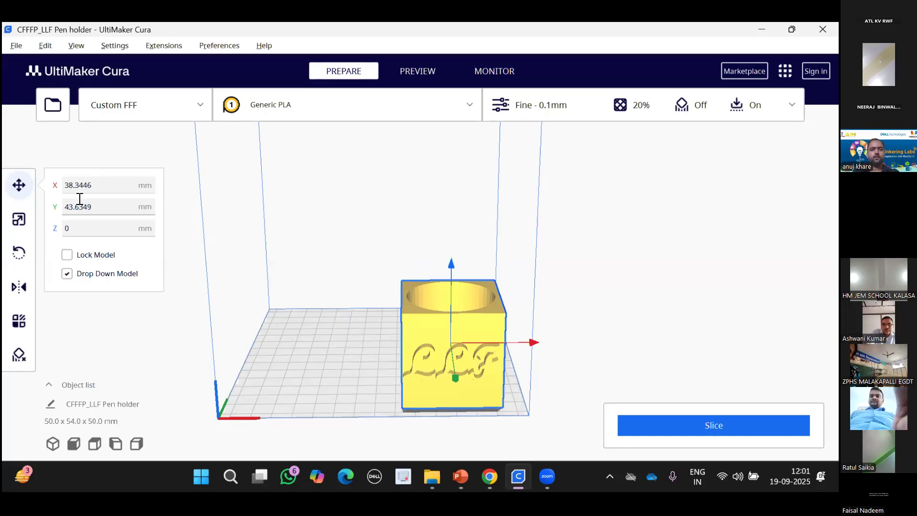
pyautogui.moveTo(427, 340); pyautogui.dragTo(300, 306)
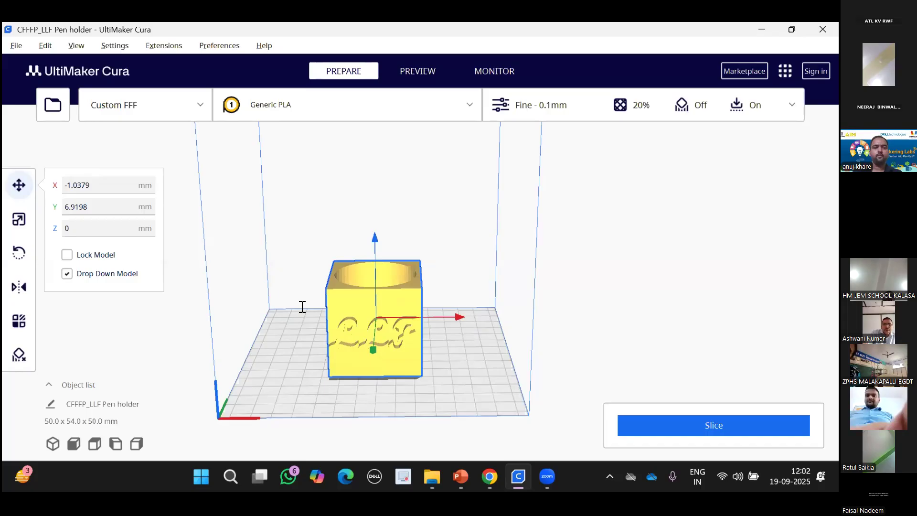
pyautogui.click(102, 188)
pyautogui.press('BackSpace')
pyautogui.press('BackSpace')
pyautogui.press('BackSpace')
pyautogui.press('BackSpace')
pyautogui.press('BackSpace')
pyautogui.press('BackSpace')
pyautogui.press('BackSpace')
pyautogui.write('0')
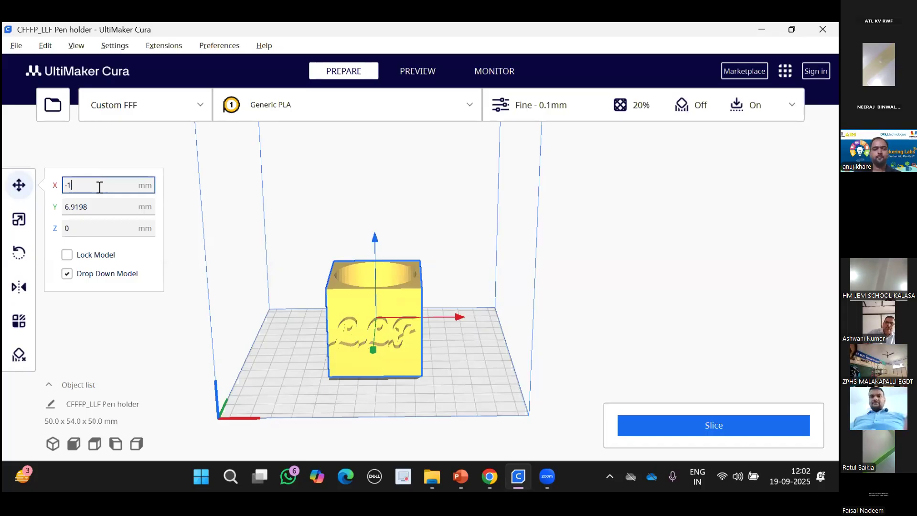
pyautogui.click(108, 211)
pyautogui.press('BackSpace')
pyautogui.press('BackSpace')
pyautogui.press('BackSpace')
pyautogui.press('BackSpace')
pyautogui.press('BackSpace')
pyautogui.press('BackSpace')
pyautogui.write('0')
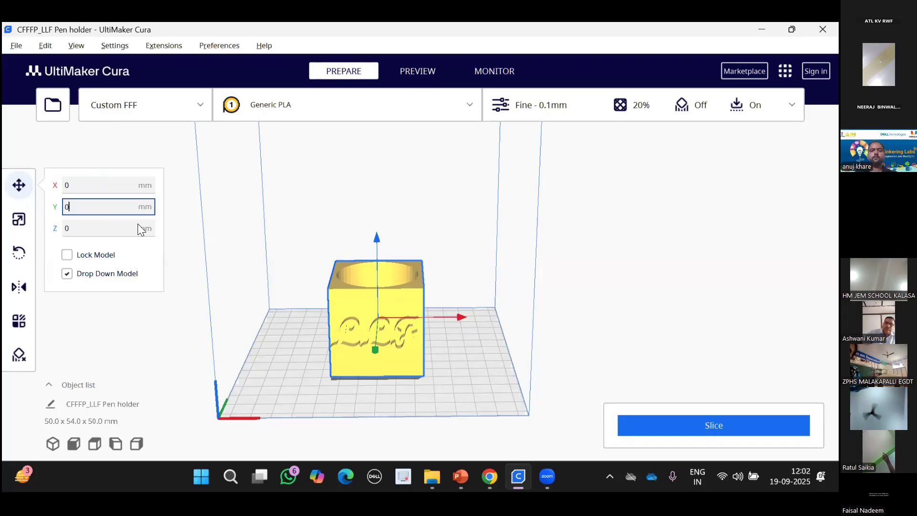
pyautogui.press('Return')
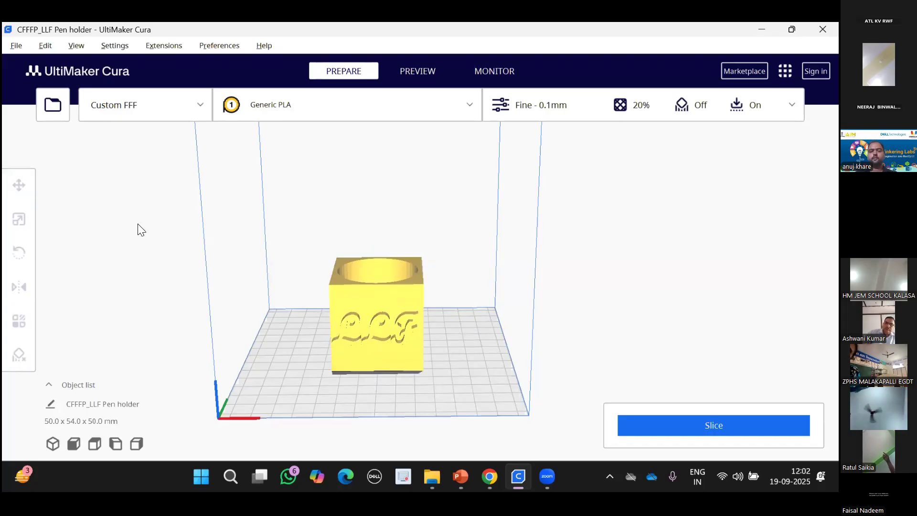
pyautogui.click(349, 297)
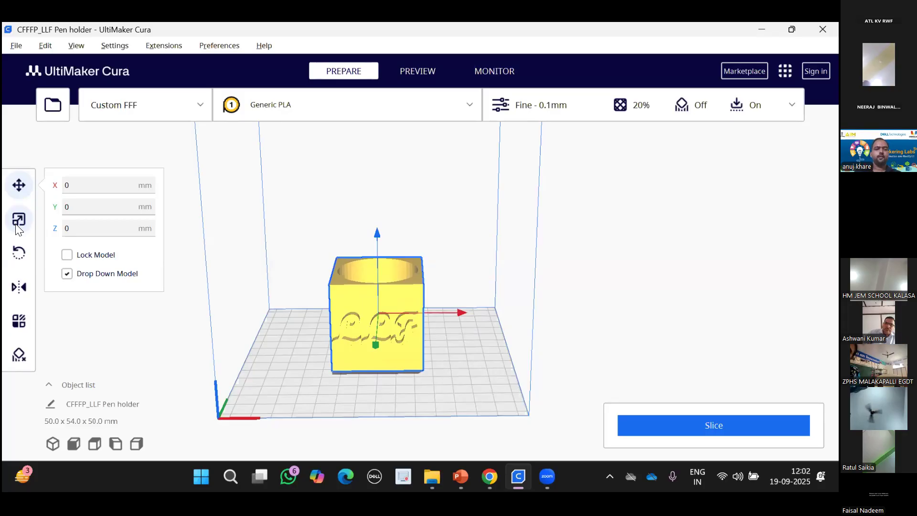
# Enlarge and then shrink the pen holder with the scale handle.
pyautogui.click(18, 221)
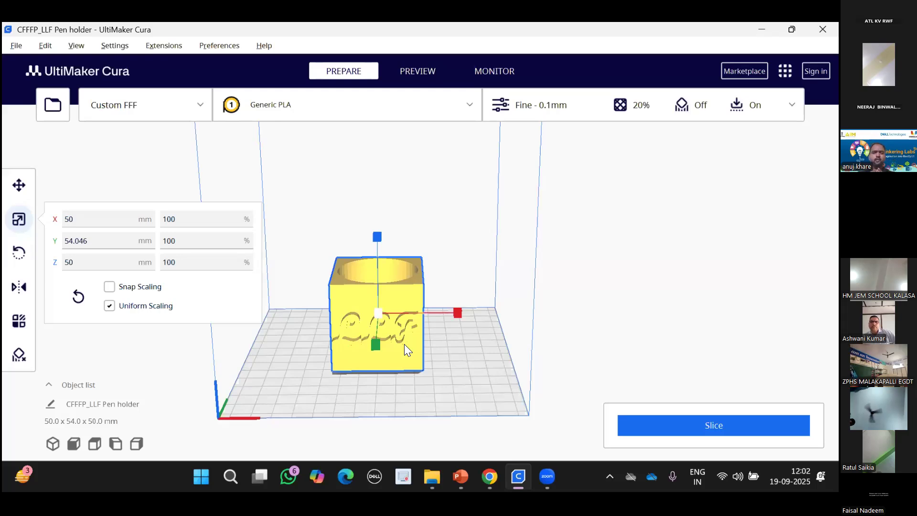
pyautogui.moveTo(458, 312); pyautogui.dragTo(427, 257)
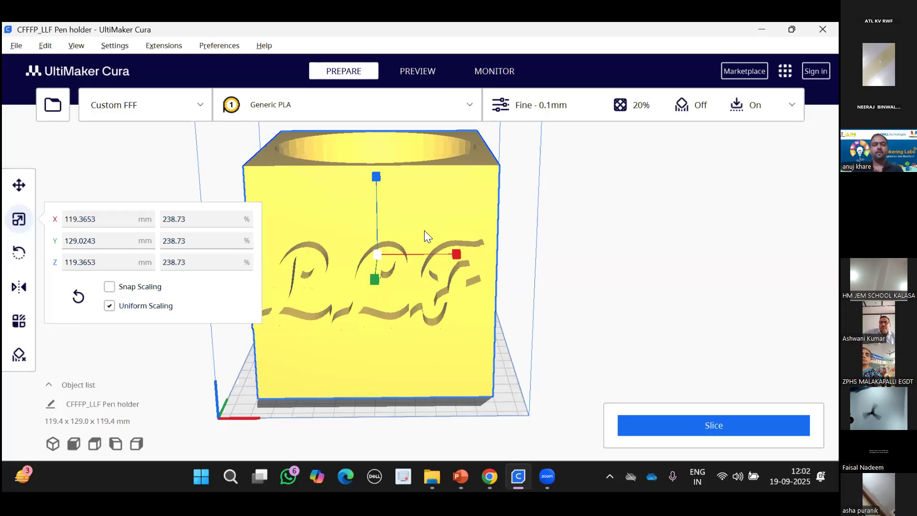
pyautogui.moveTo(467, 230); pyautogui.dragTo(462, 229)
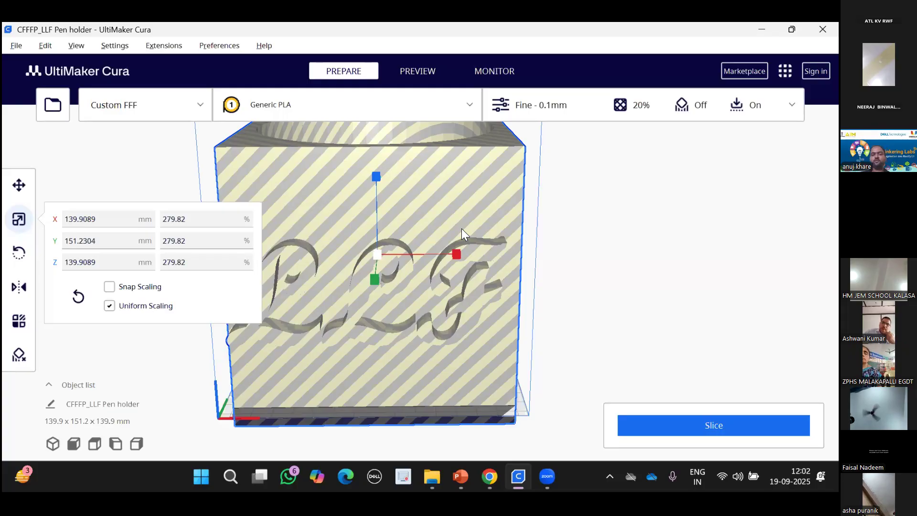
pyautogui.moveTo(457, 256); pyautogui.dragTo(200, 247)
# Enter 100% then 50% as the scale to restore the 50 mm pen holder, then choose Rotate.
pyautogui.click(200, 247)
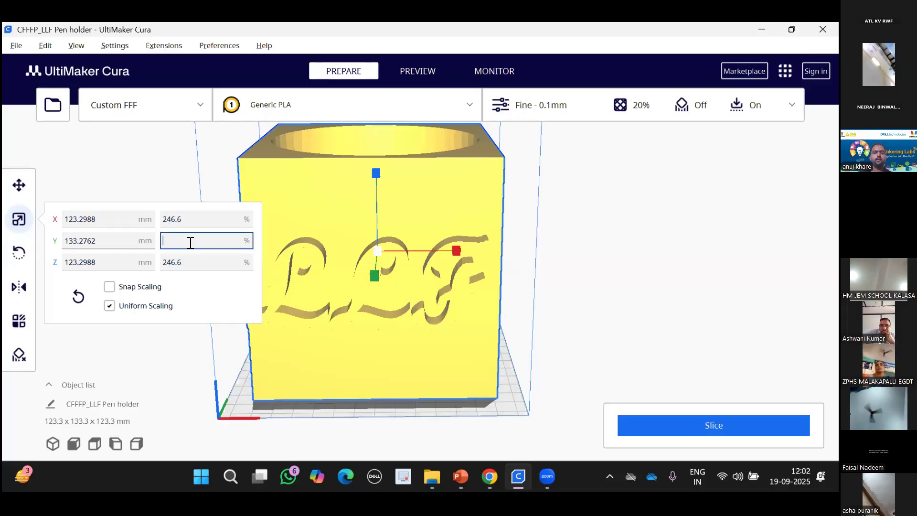
pyautogui.write('100')
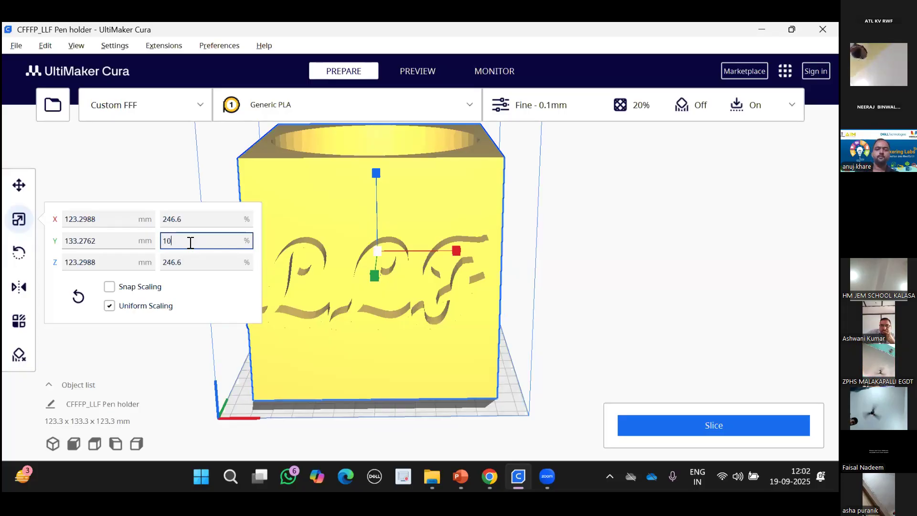
pyautogui.press('Return')
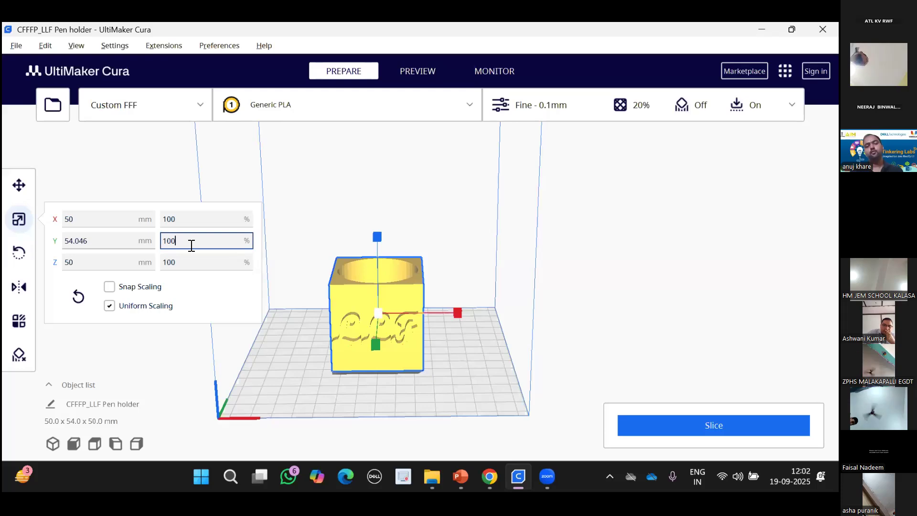
pyautogui.press('BackSpace')
pyautogui.press('BackSpace')
pyautogui.press('BackSpace')
pyautogui.write('50')
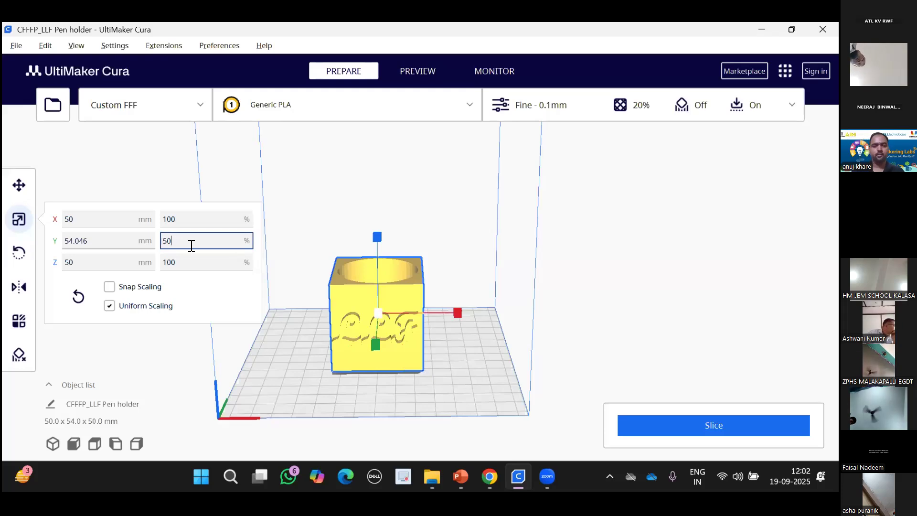
pyautogui.press('Return')
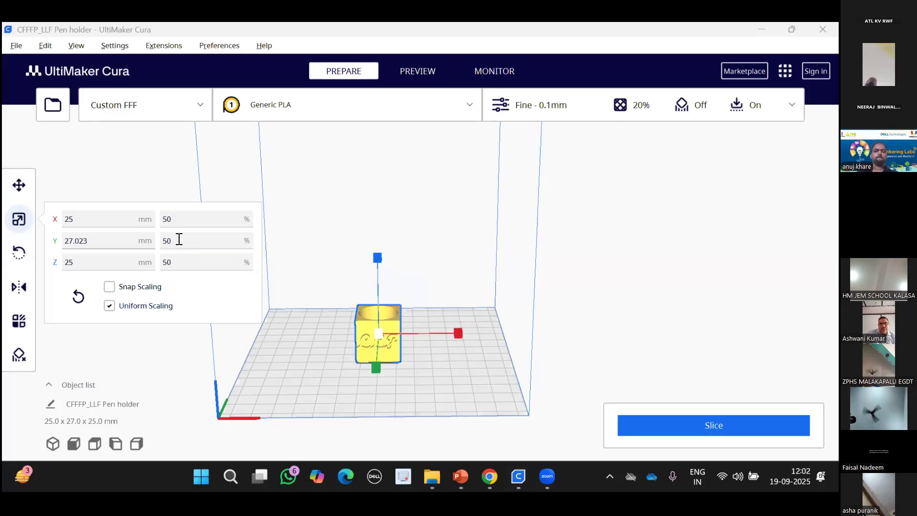
pyautogui.click(23, 258)
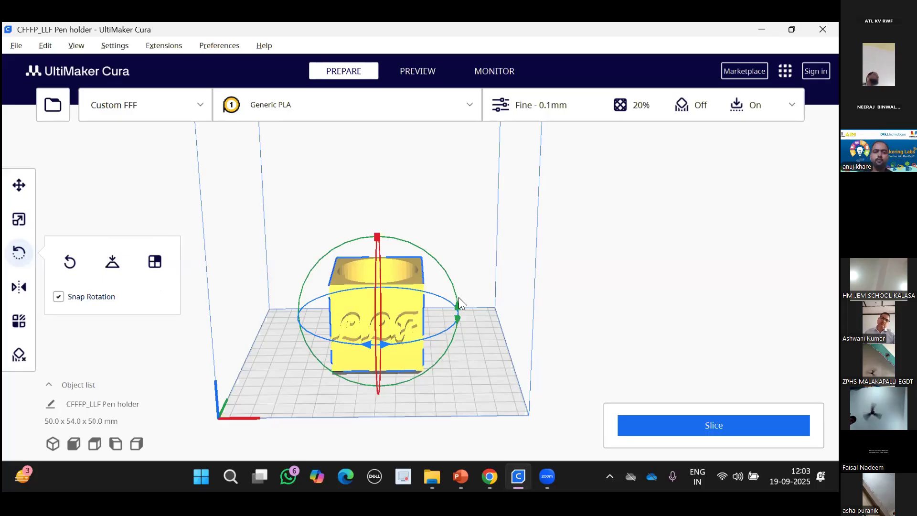
# Rotate the pen holder 90° upright so the LLF lettering faces front.
pyautogui.moveTo(382, 398); pyautogui.dragTo(338, 290)
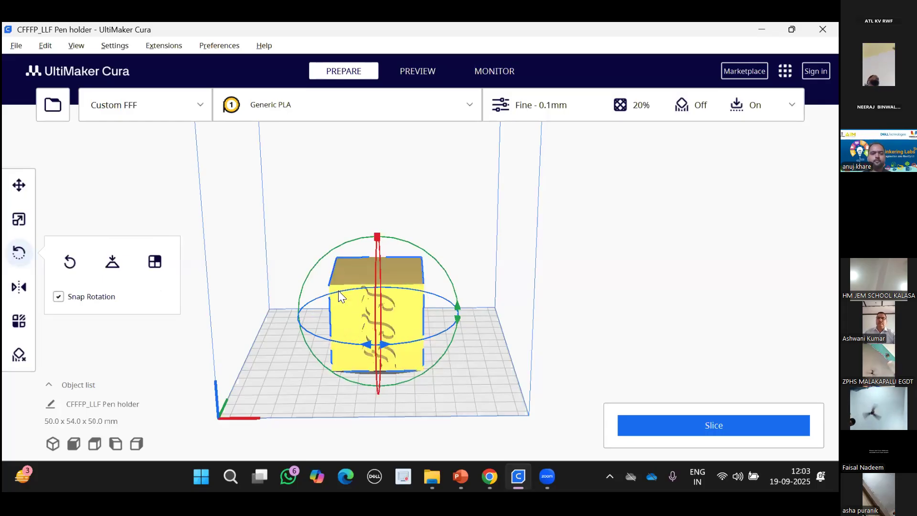
pyautogui.hotkey('shift', 'Right')
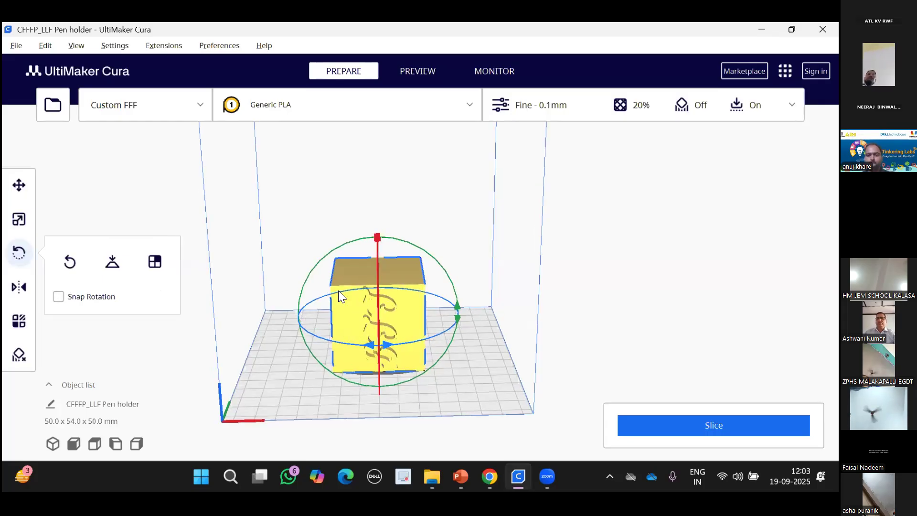
pyautogui.hotkey('shift', 'Right')
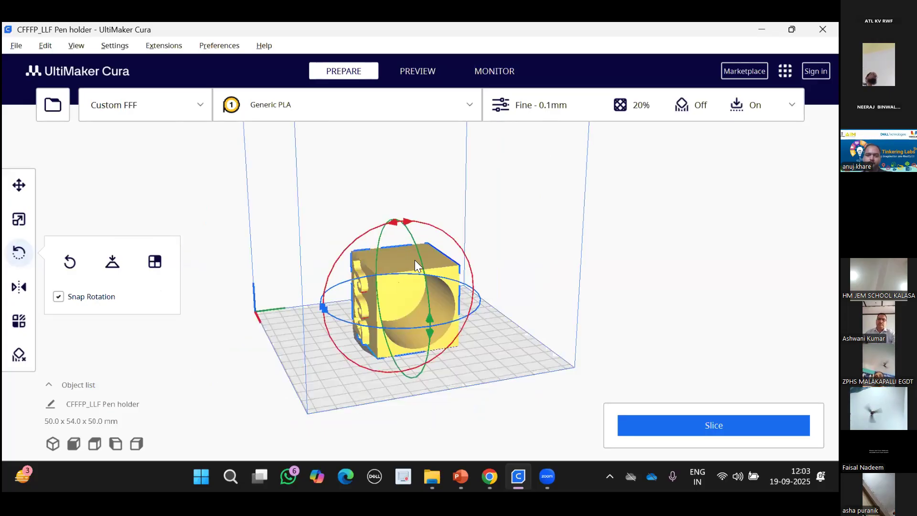
pyautogui.hotkey('shift', 'Right')
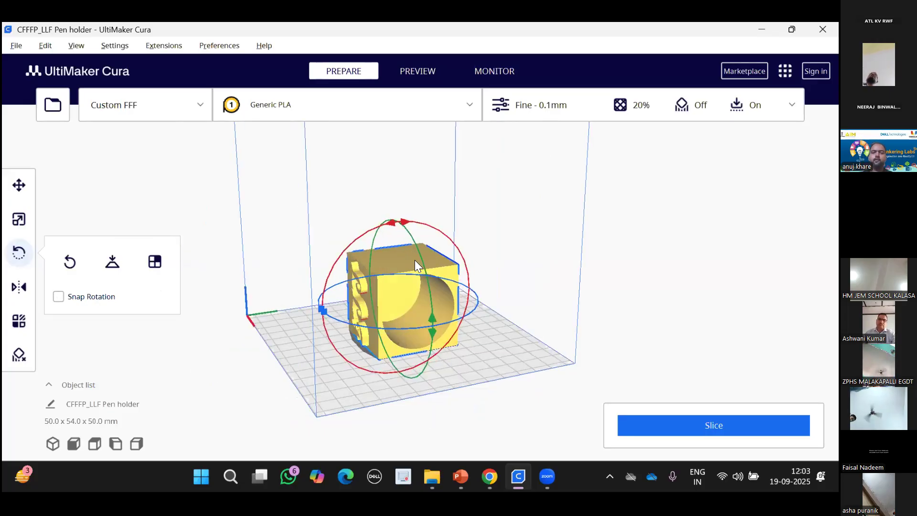
pyautogui.hotkey('shift', 'Right')
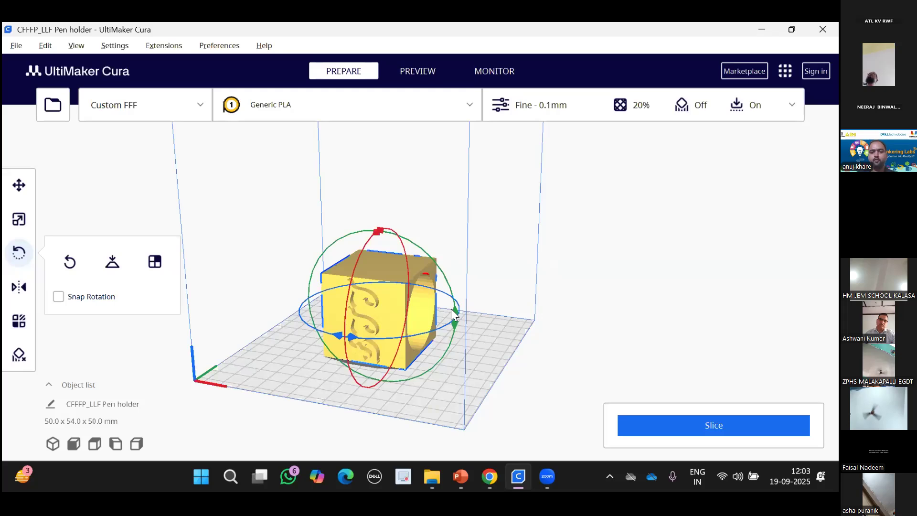
pyautogui.moveTo(429, 271); pyautogui.dragTo(351, 237)
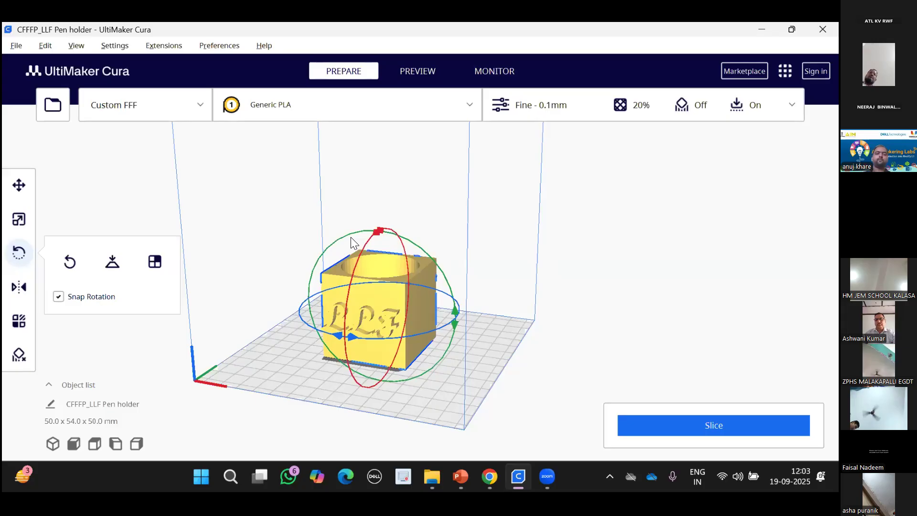
# Reselect the pen holder and show its mirror handles.
pyautogui.click(280, 245)
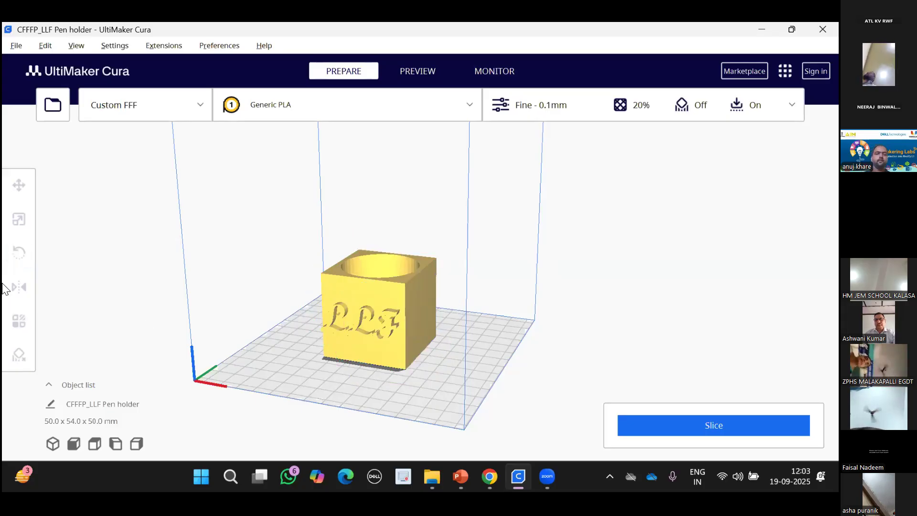
pyautogui.click(325, 296)
pyautogui.click(27, 291)
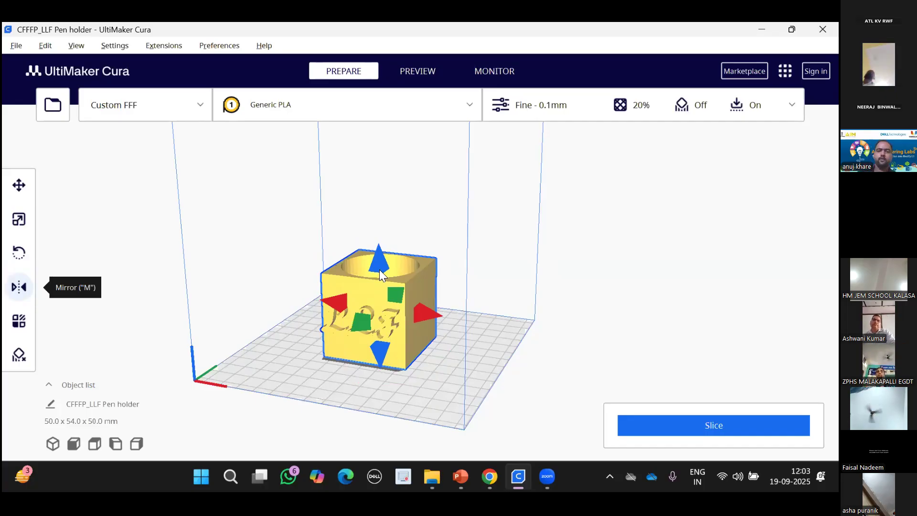
# Try the Print as support and Support Blocker options, then check the Generic PLA material.
pyautogui.click(19, 320)
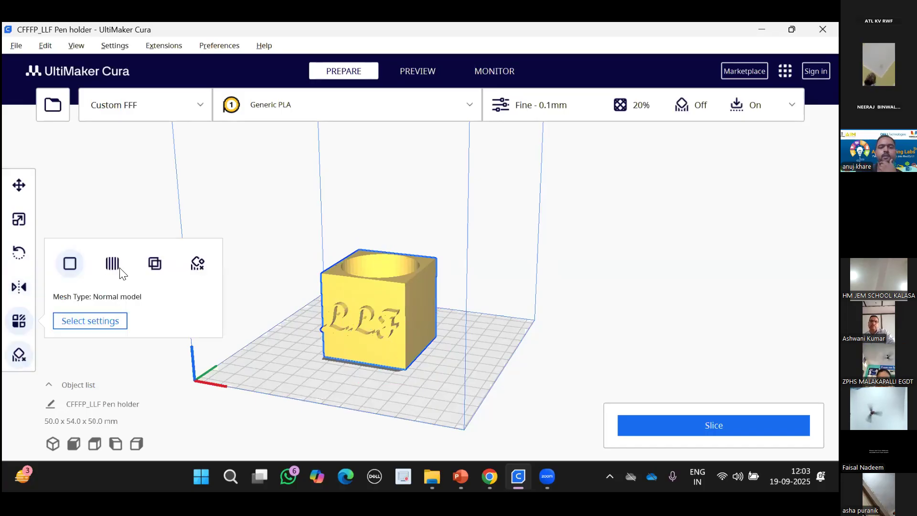
pyautogui.click(114, 264)
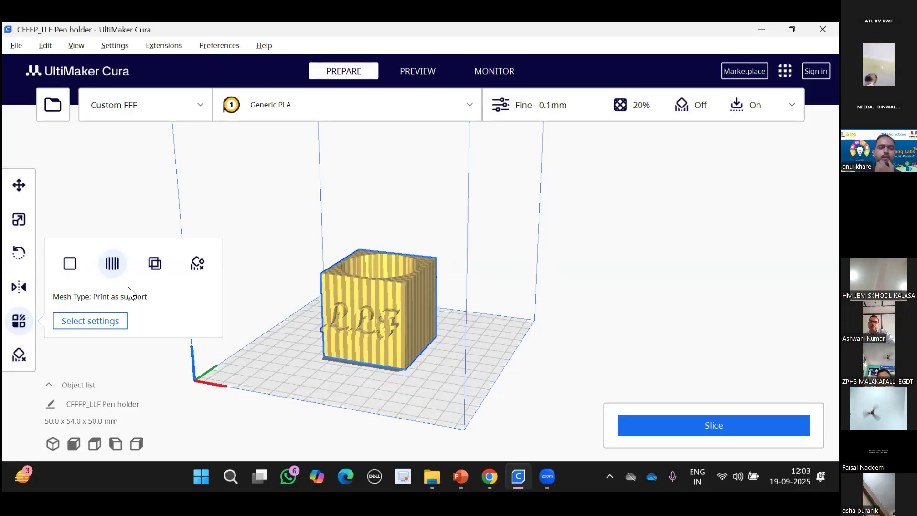
pyautogui.click(19, 354)
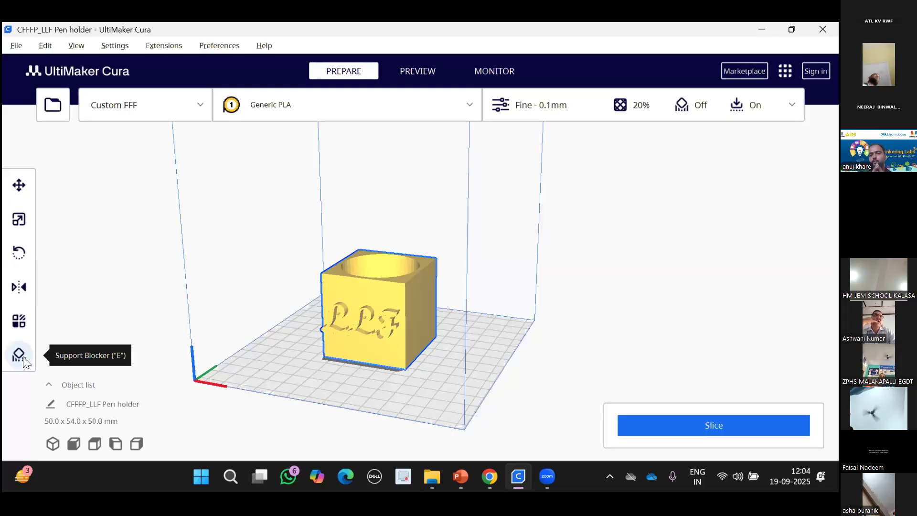
pyautogui.press('Left')
pyautogui.press('Left')
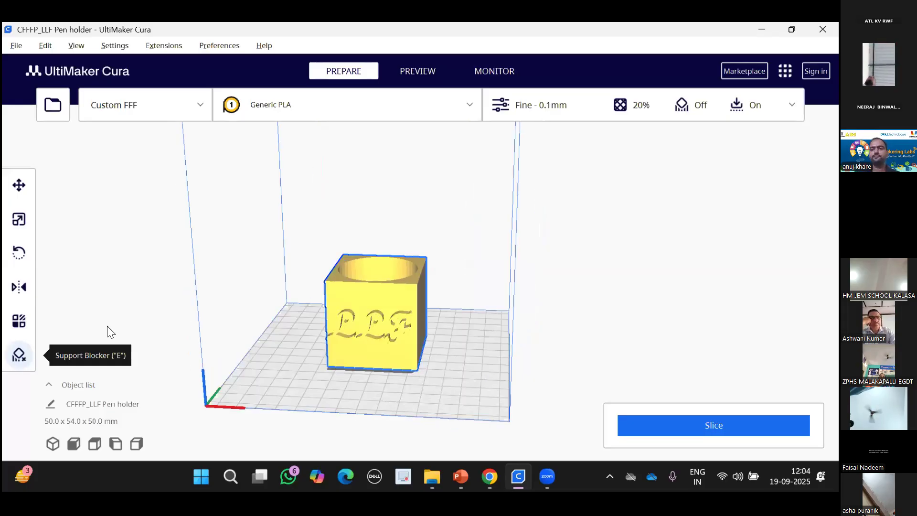
pyautogui.click(400, 113)
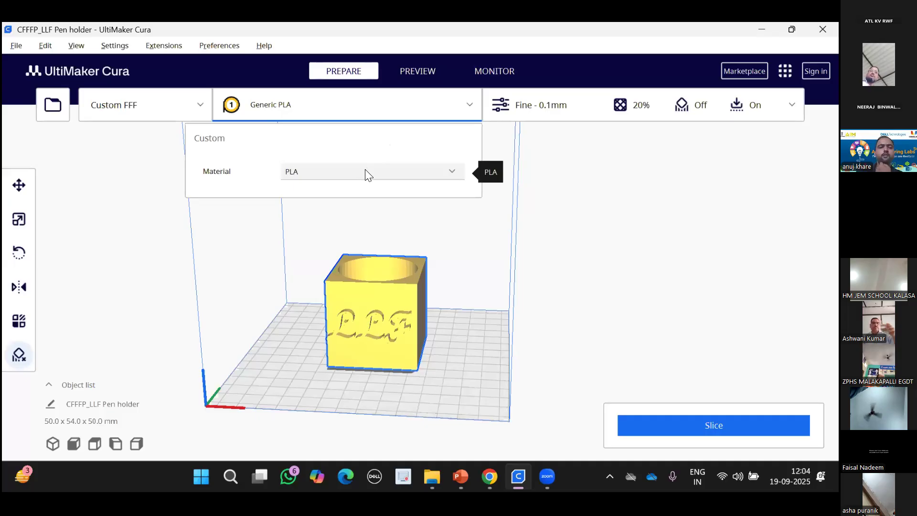
# Switch the print profile to Normal - 0.15mm with 10% infill and start slicing.
pyautogui.click(571, 224)
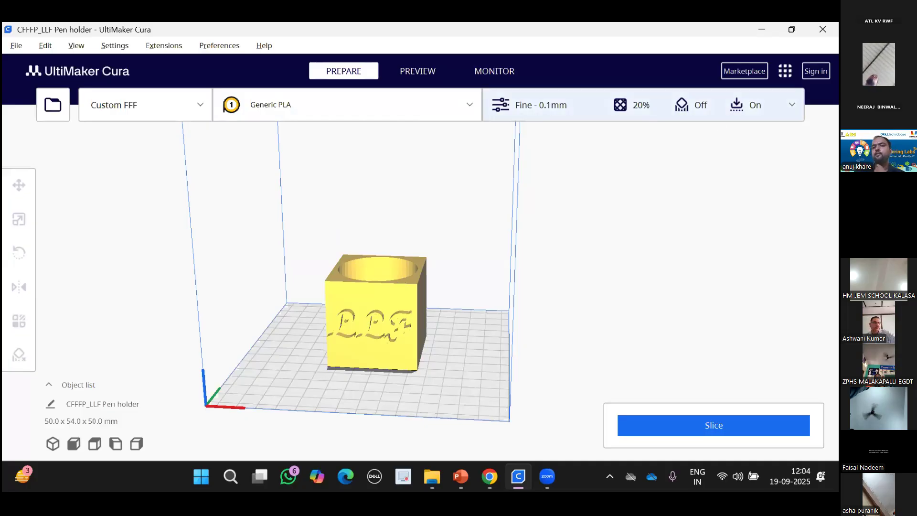
pyautogui.click(643, 104)
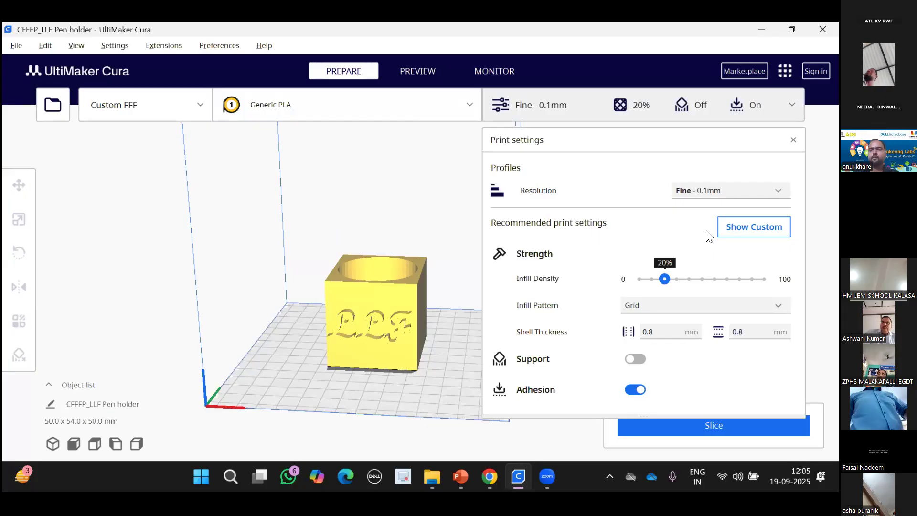
pyautogui.click(729, 191)
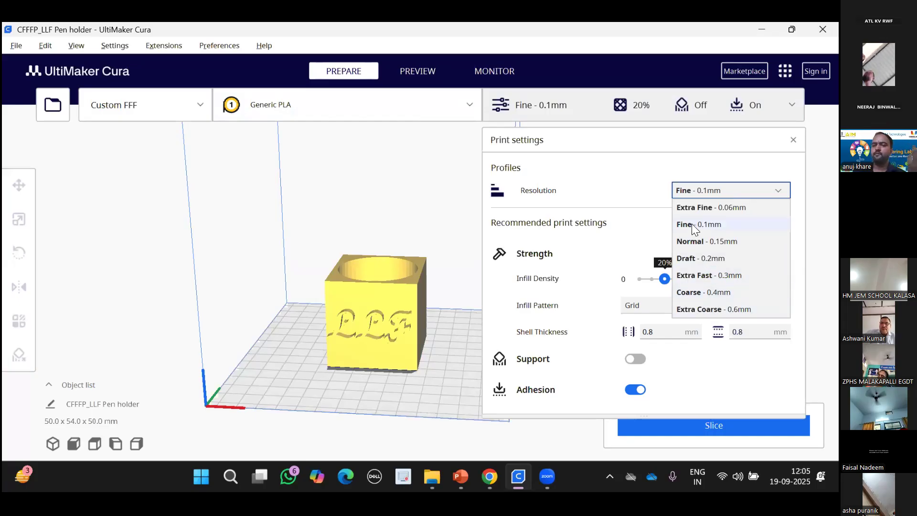
pyautogui.click(707, 242)
pyautogui.click(722, 192)
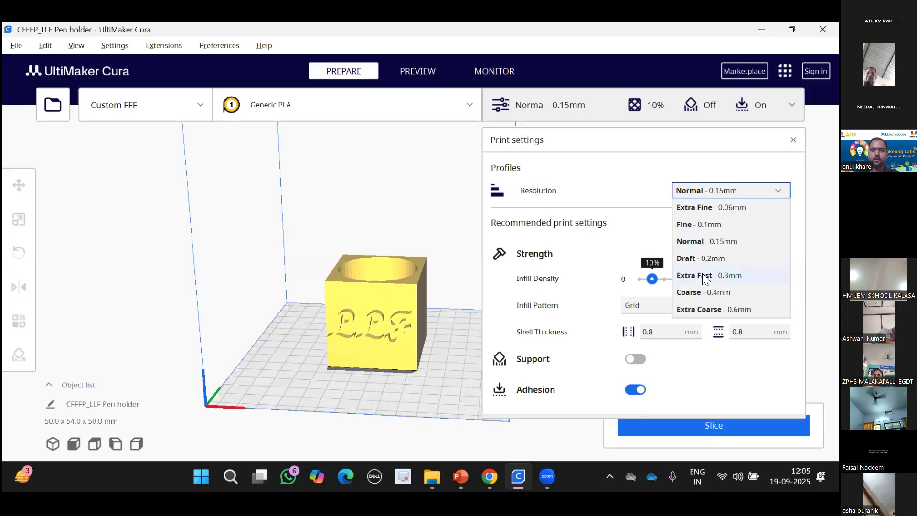
pyautogui.click(693, 242)
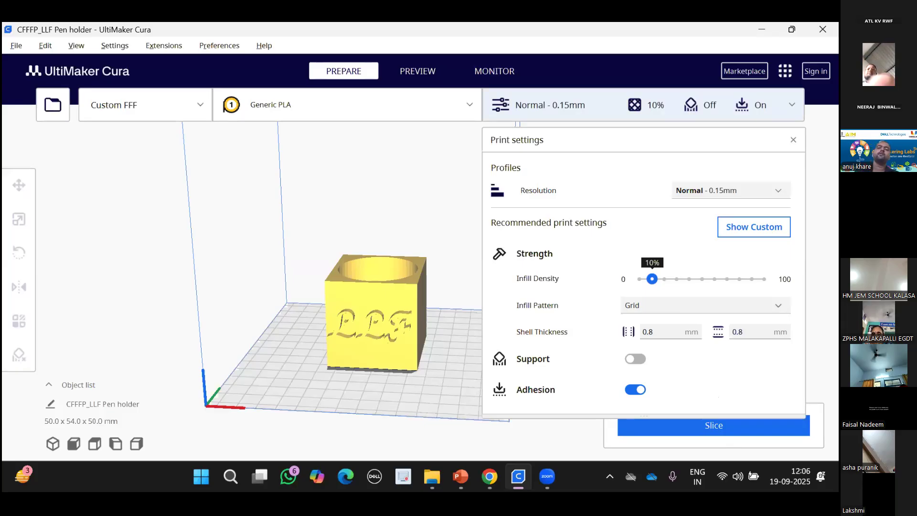
pyautogui.click(793, 140)
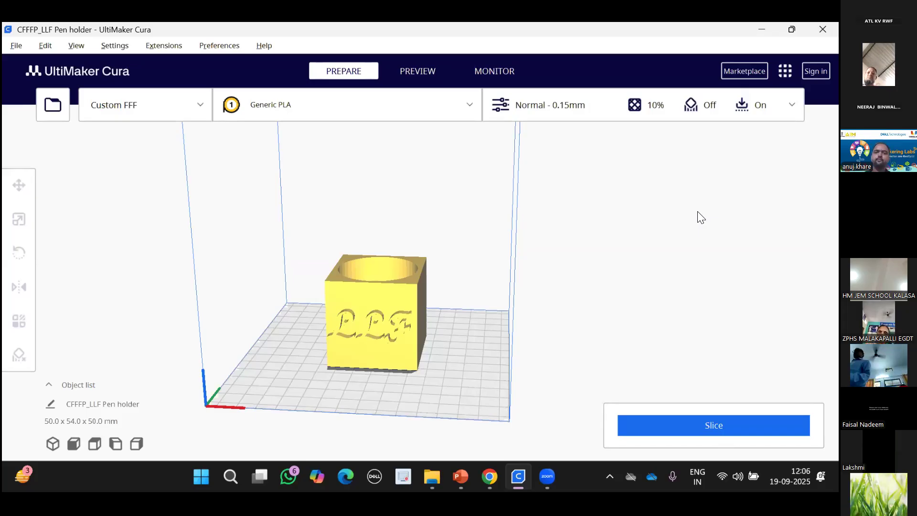
pyautogui.click(579, 113)
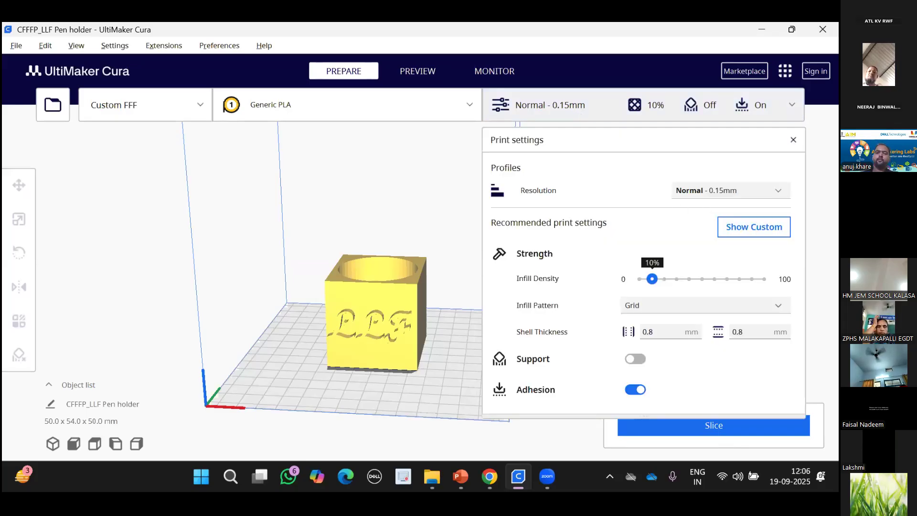
pyautogui.click(793, 140)
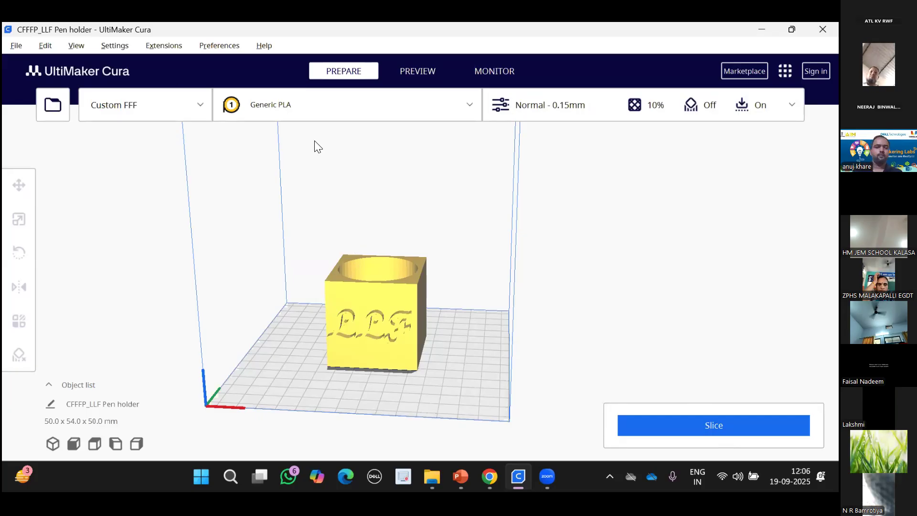
pyautogui.click(703, 426)
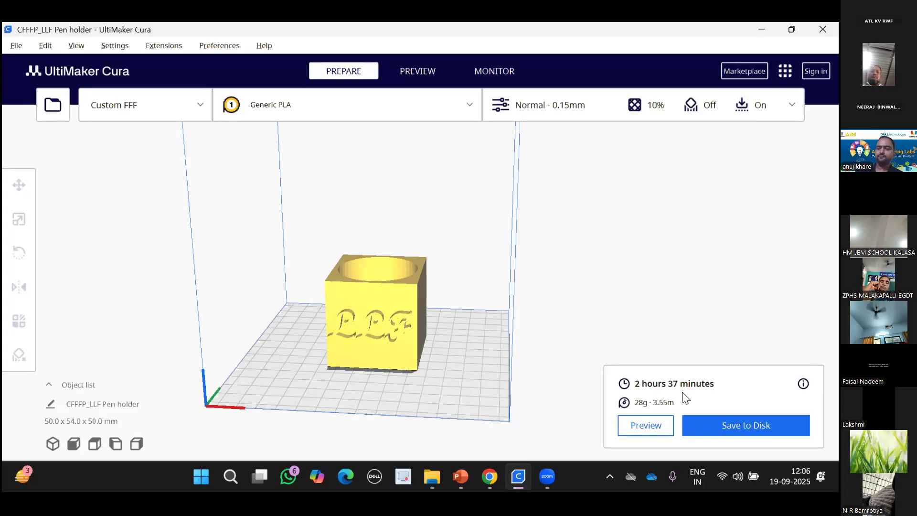
# Show the sliced pen holder in the layer-by-layer Preview.
pyautogui.click(629, 425)
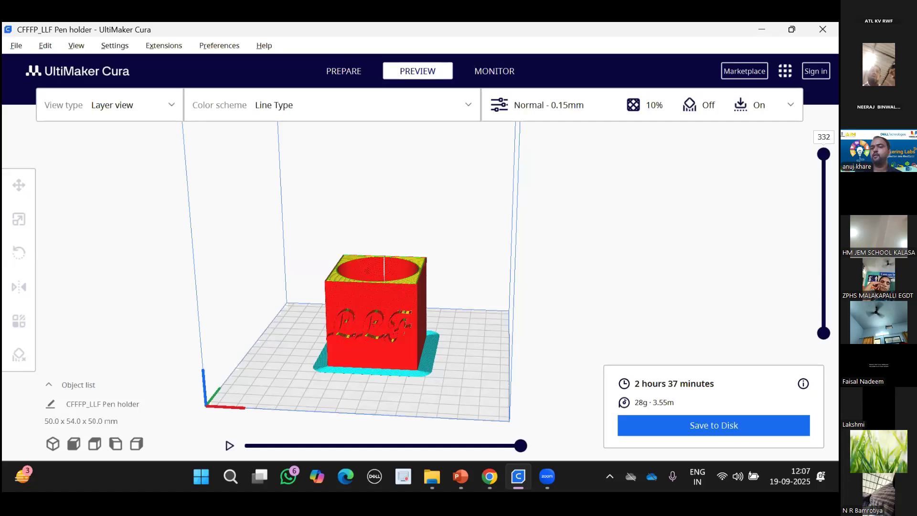
# Scrub through the 332 layers, then save G-code CFFFP_LLF Pen holder to Downloads.
pyautogui.moveTo(824, 154); pyautogui.dragTo(824, 313)
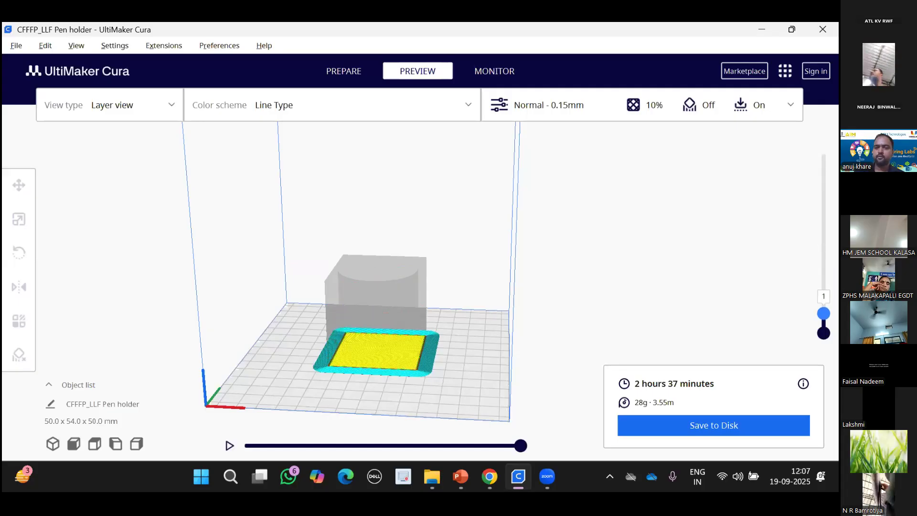
pyautogui.moveTo(824, 313); pyautogui.dragTo(824, 258)
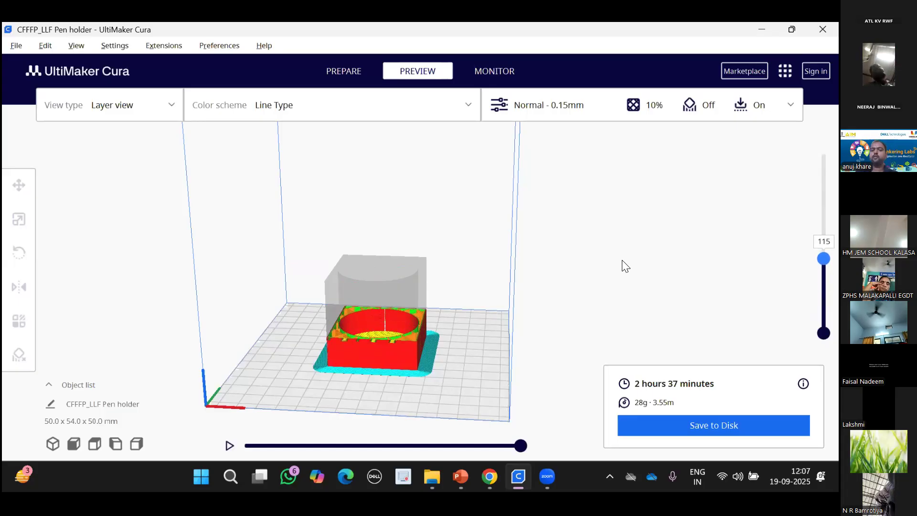
pyautogui.press('Up')
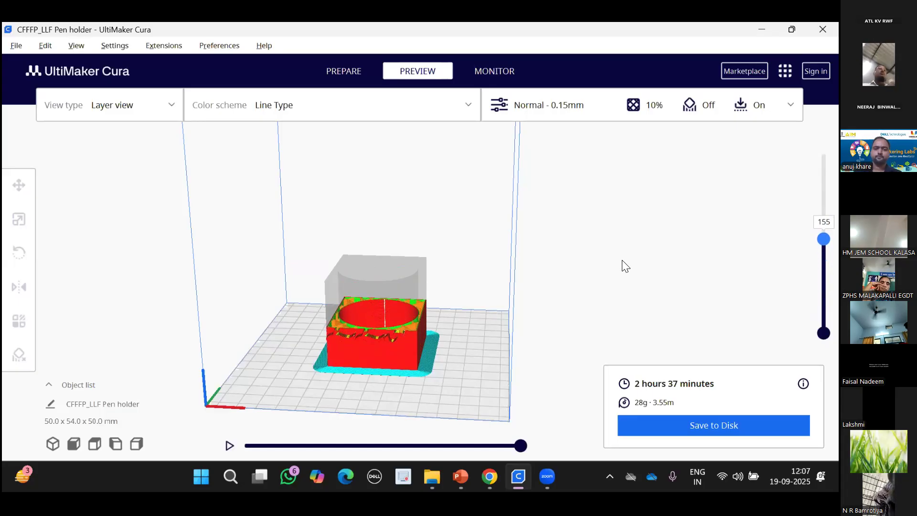
pyautogui.press('Up')
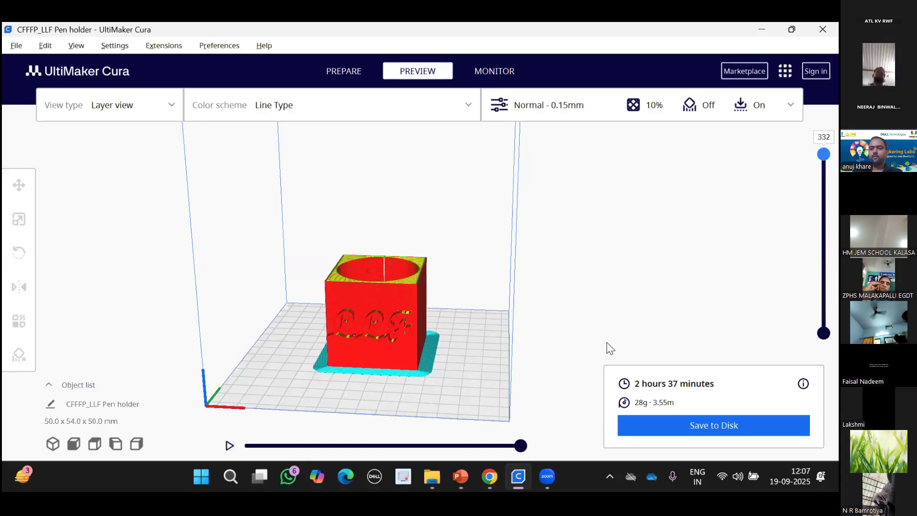
pyautogui.click(716, 424)
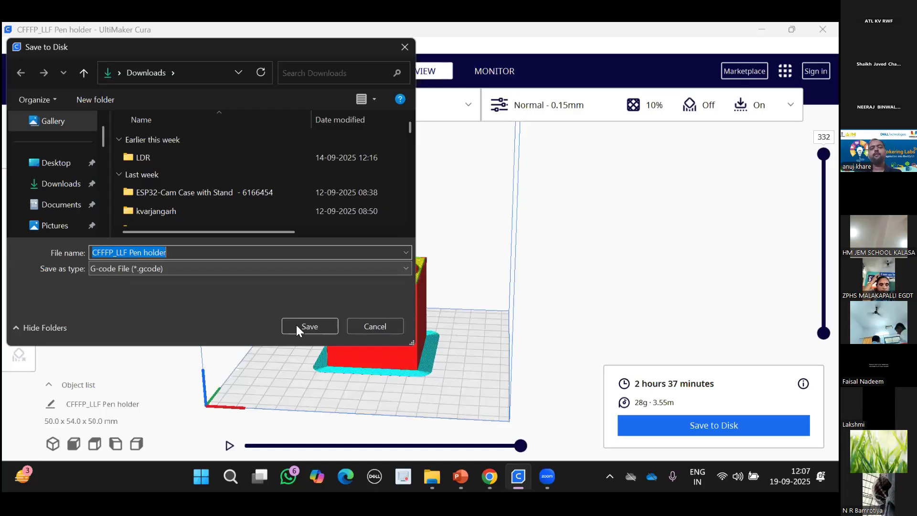
# Confirm saving the pen holder G-code to Downloads, then present the PowerPoint slicing slide full-screen.
pyautogui.click(328, 330)
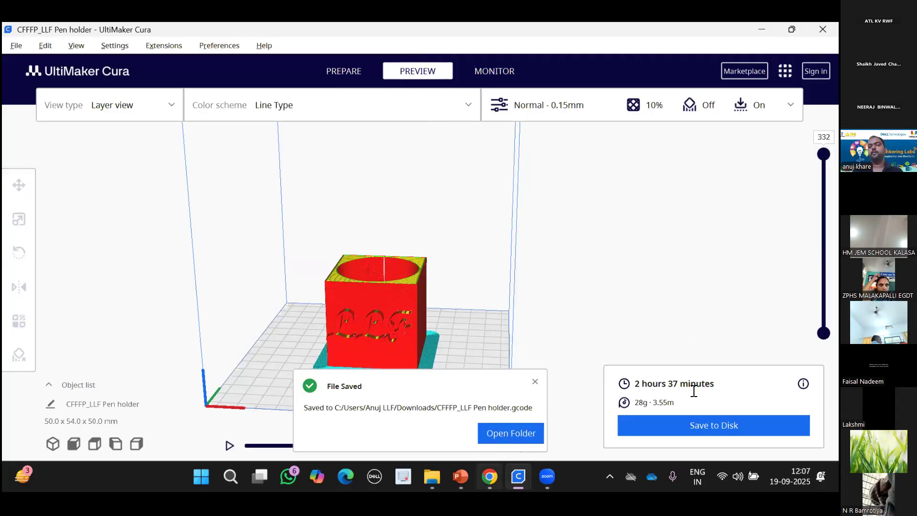
pyautogui.hotkey('alt', 'Tab')
pyautogui.hotkey('alt', 'Tab')
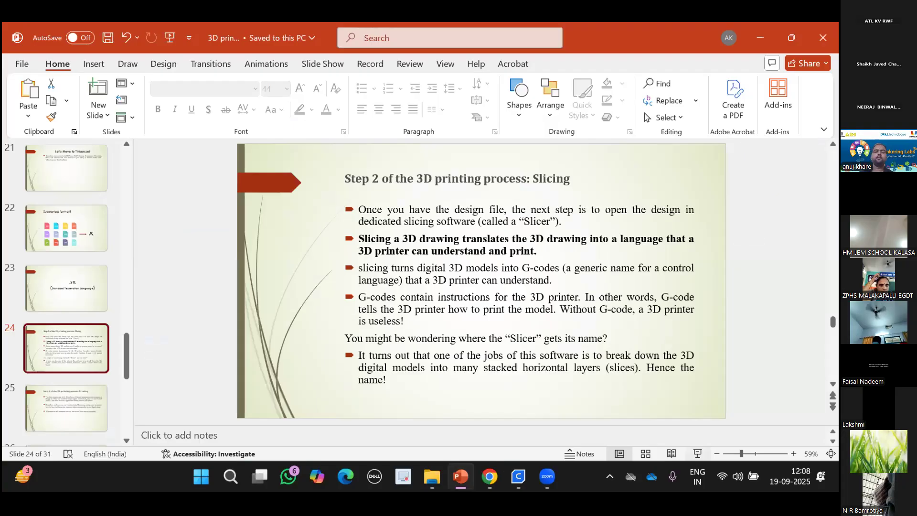
pyautogui.click(695, 454)
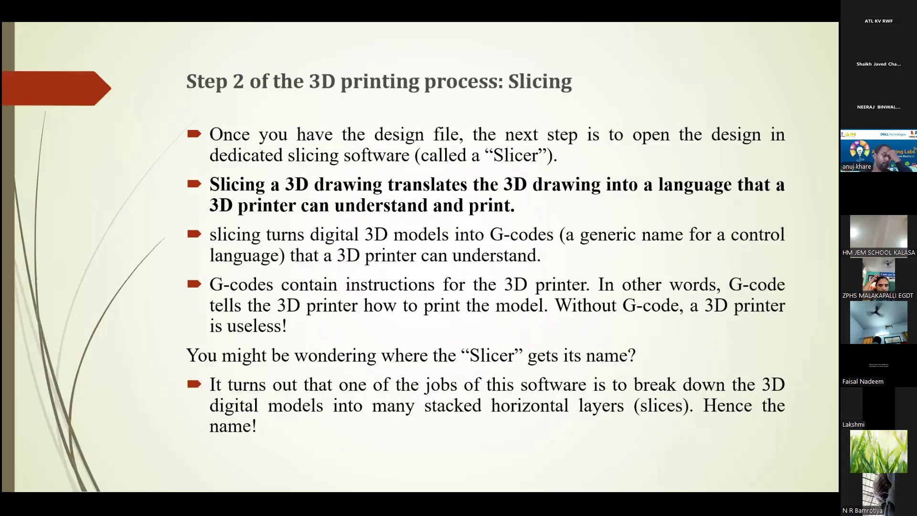
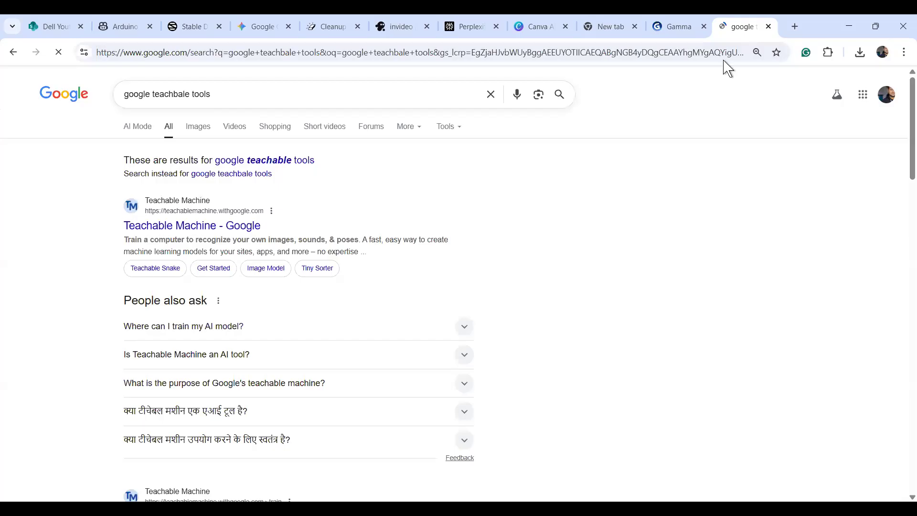
# Close the extra tabs and open the Teachable Machine website from the Google results.
pyautogui.hotkey('ctrl', 'w')
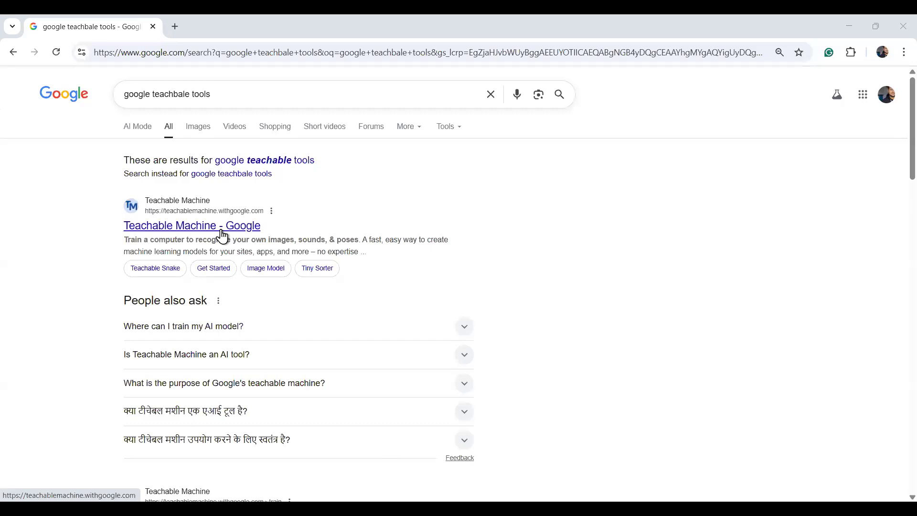
pyautogui.click(251, 231)
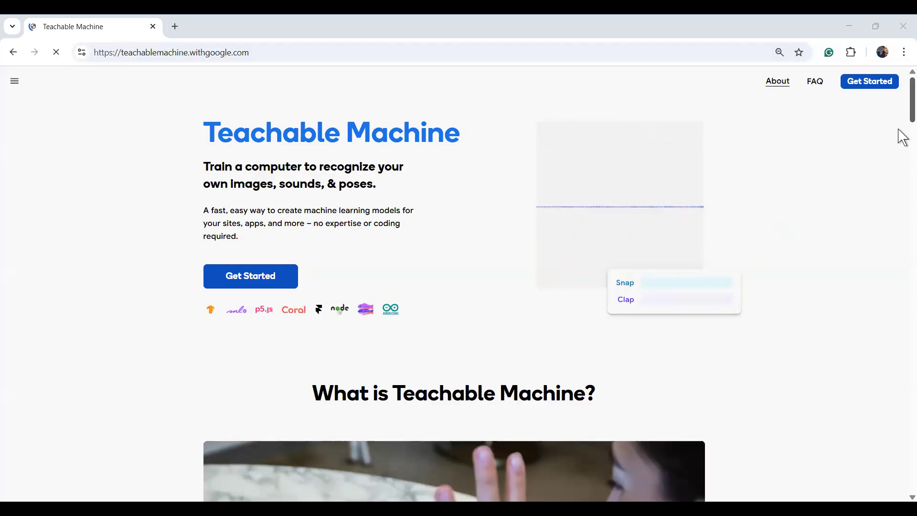
pyautogui.scroll(-1, 839, 273)
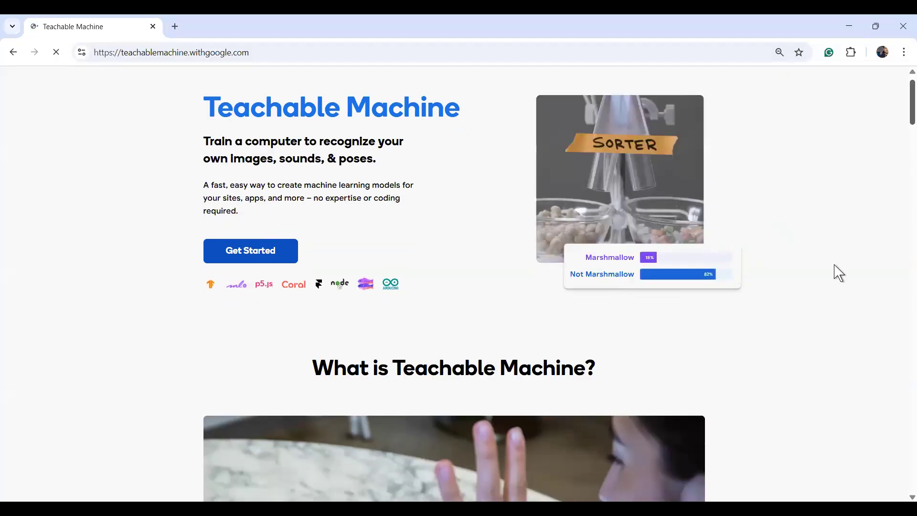
pyautogui.scroll(-6, 839, 273)
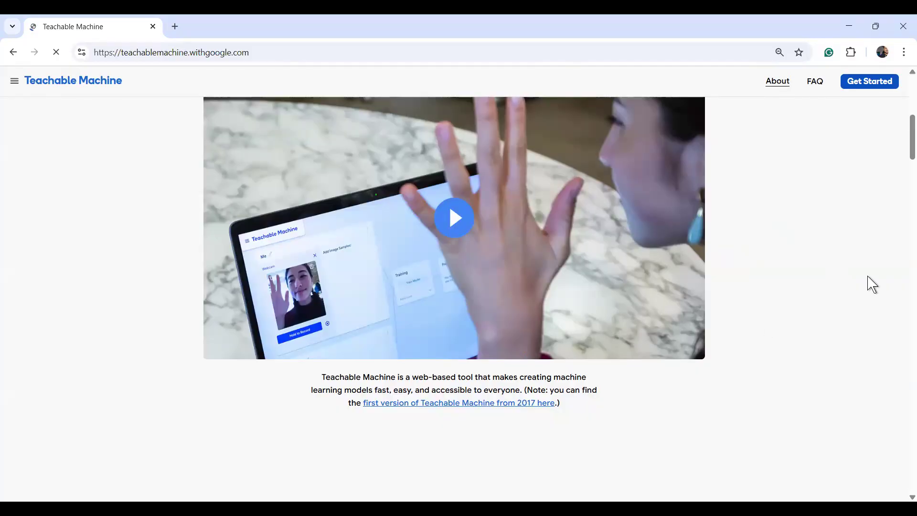
pyautogui.scroll(-5, 873, 285)
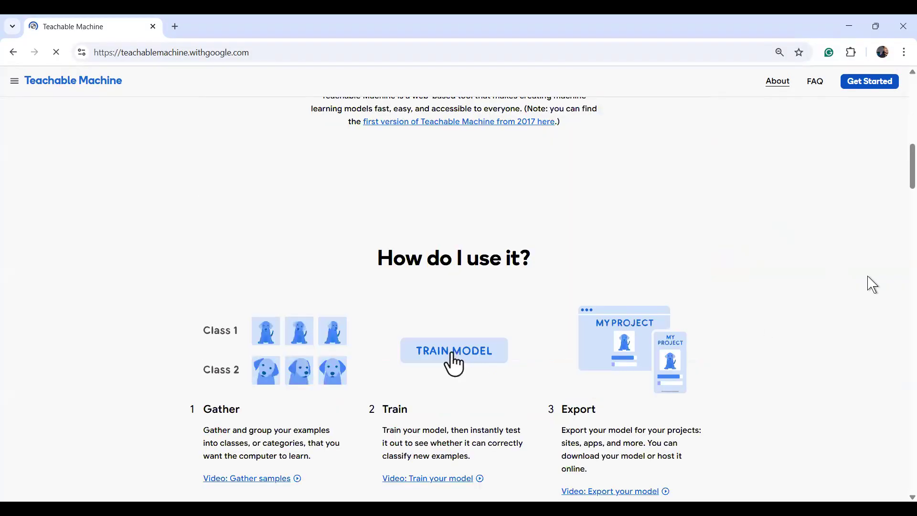
pyautogui.scroll(-1, 873, 285)
pyautogui.scroll(-1, 873, 285)
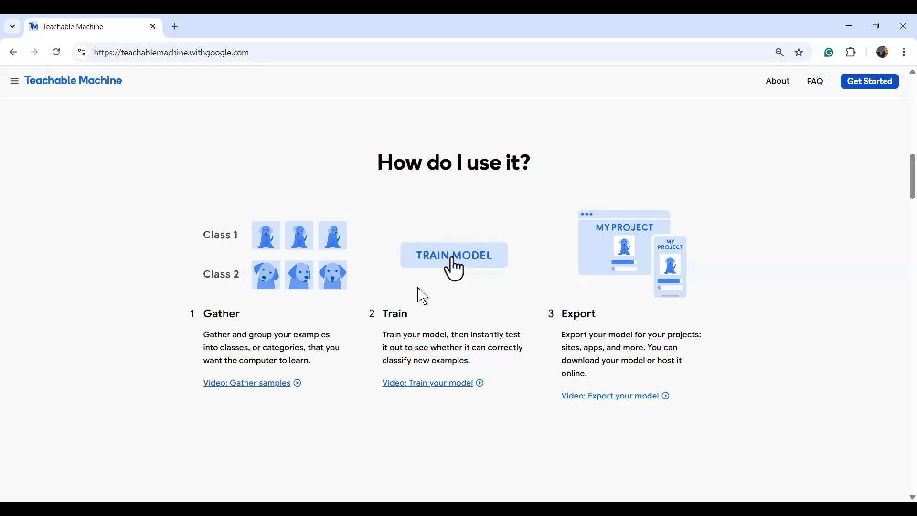
pyautogui.scroll(1, 423, 296)
pyautogui.scroll(4, 423, 296)
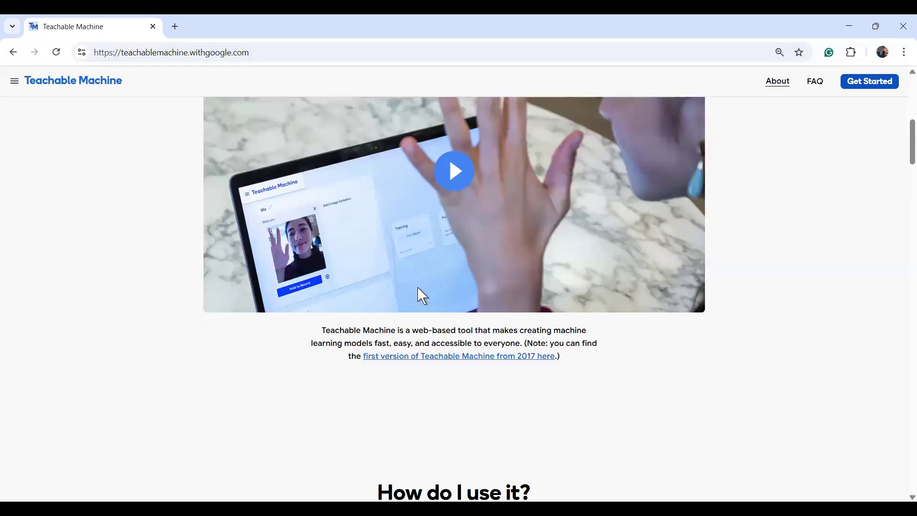
pyautogui.scroll(5, 423, 296)
pyautogui.scroll(1, 310, 294)
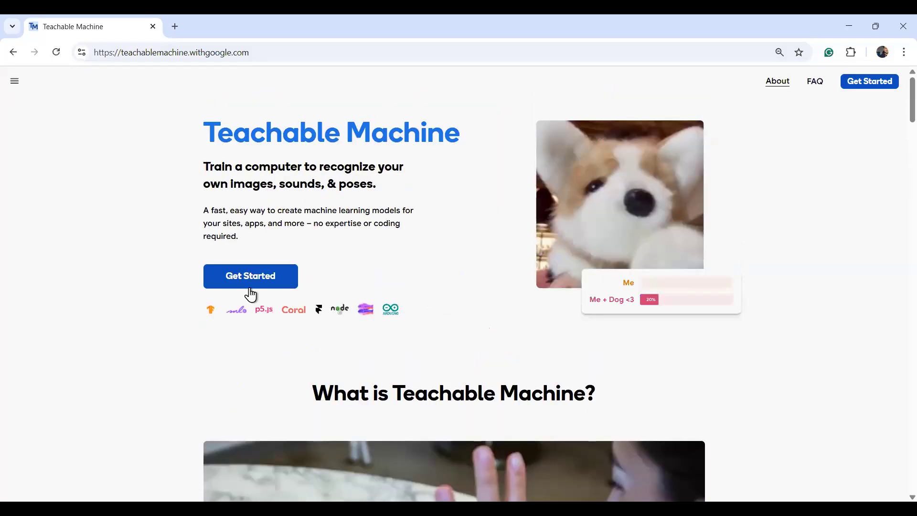
# Create a new Image Project using the Standard image model from Get Started.
pyautogui.click(249, 287)
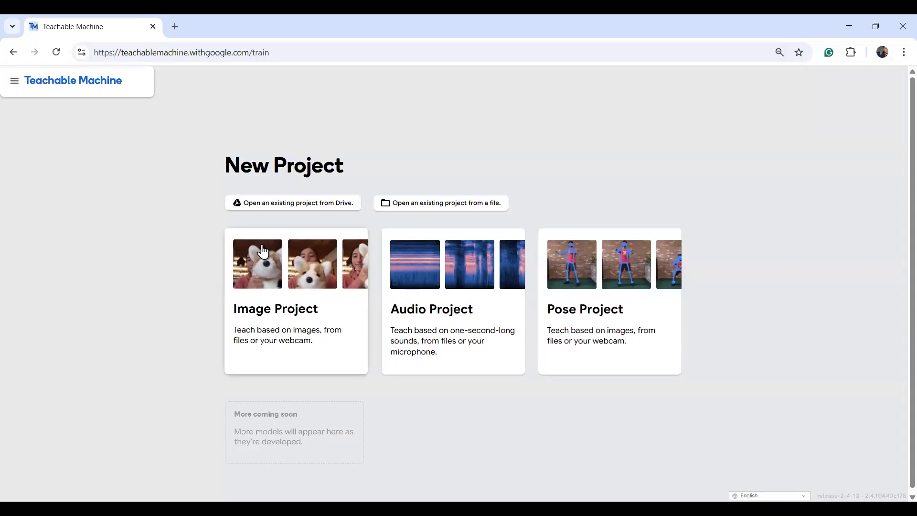
pyautogui.keyDown('ctrl'); pyautogui.scroll(2, 262, 246); pyautogui.keyUp('ctrl')
pyautogui.keyDown('ctrl'); pyautogui.scroll(1, 262, 245); pyautogui.keyUp('ctrl')
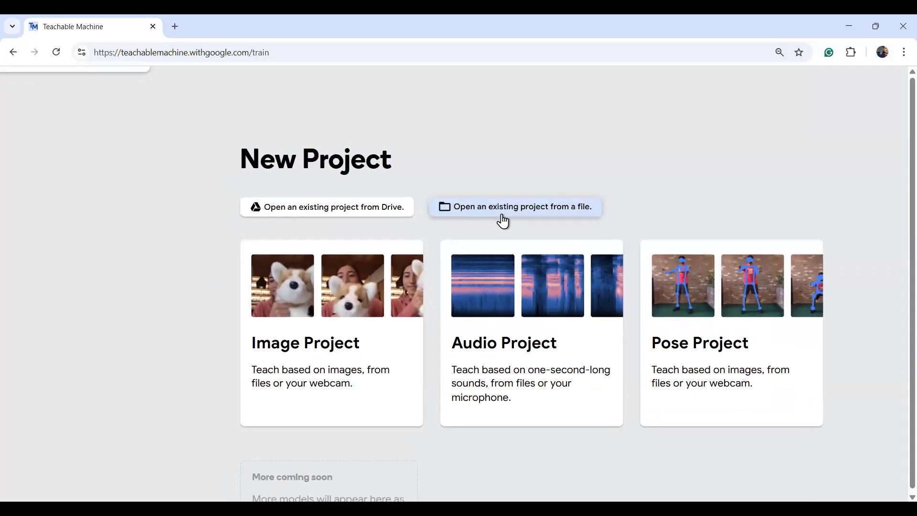
pyautogui.click(338, 349)
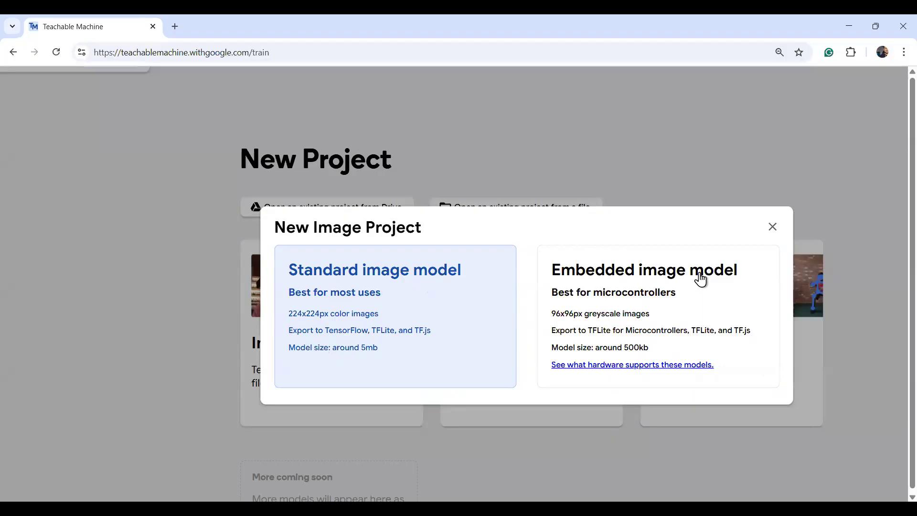
pyautogui.click(378, 282)
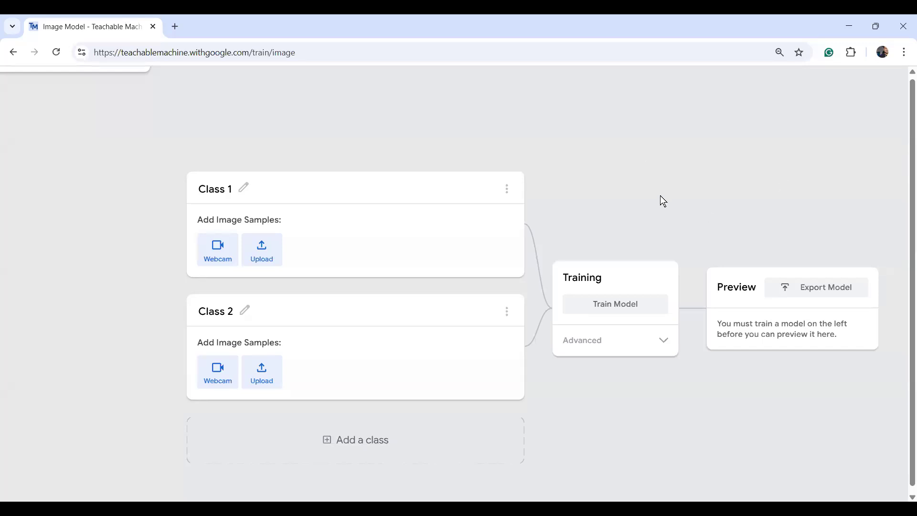
pyautogui.rightClick(608, 185)
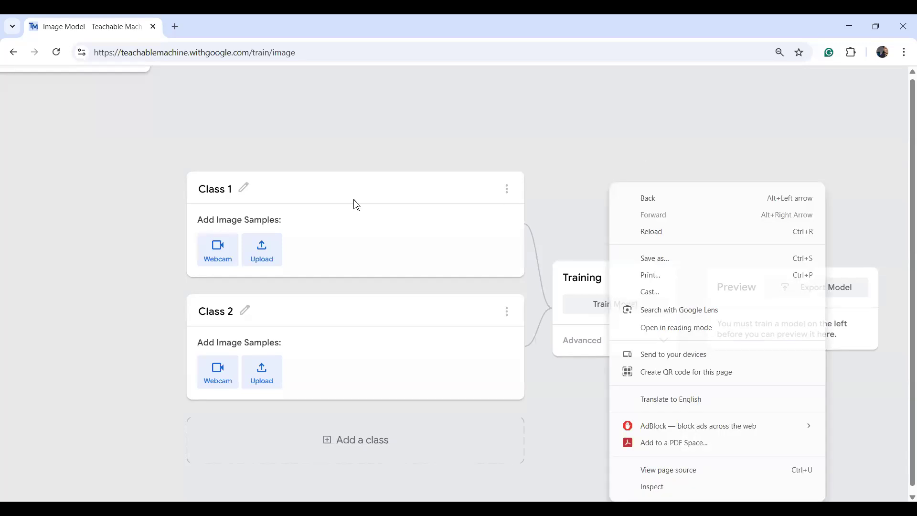
pyautogui.click(634, 131)
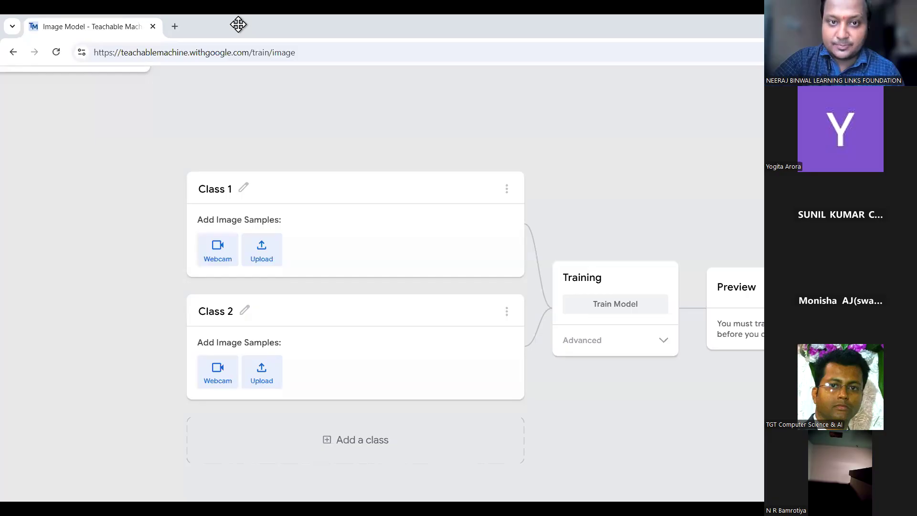
pyautogui.click(243, 196)
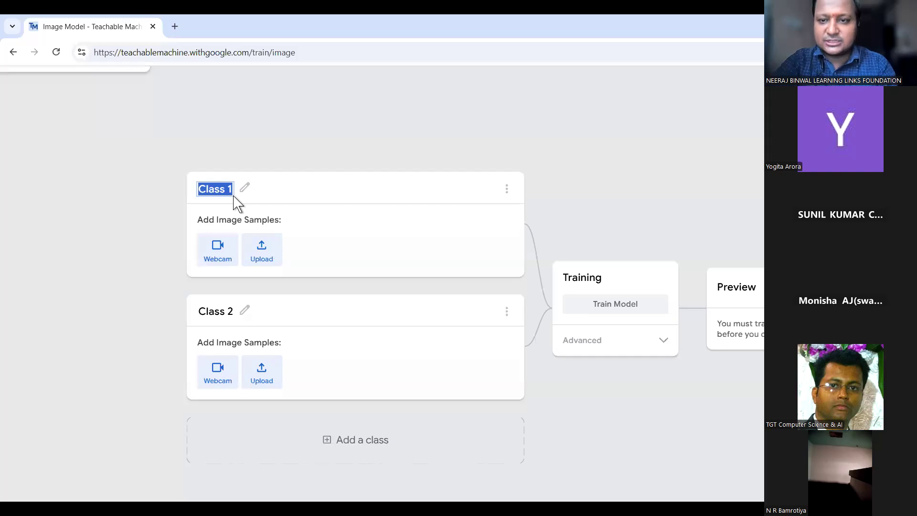
pyautogui.press('BackSpace')
pyautogui.write('AR')
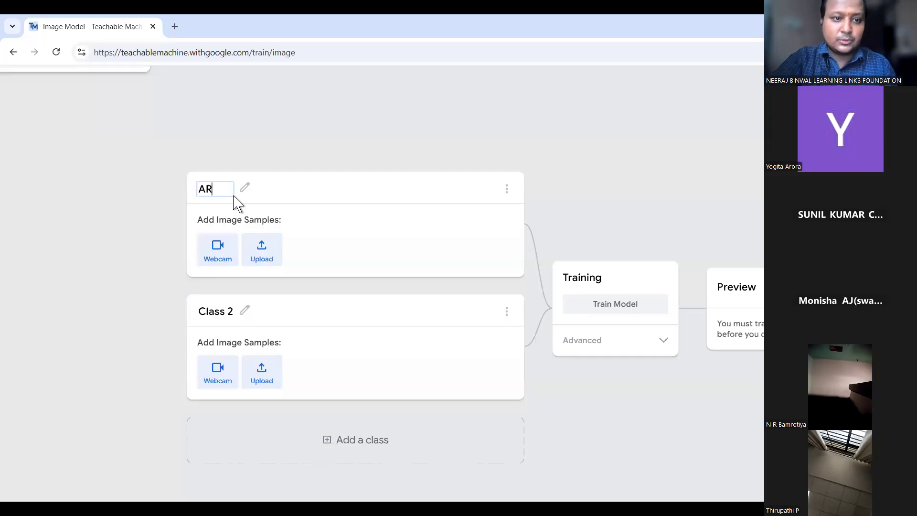
pyautogui.write('DUINO')
pyautogui.click(299, 206)
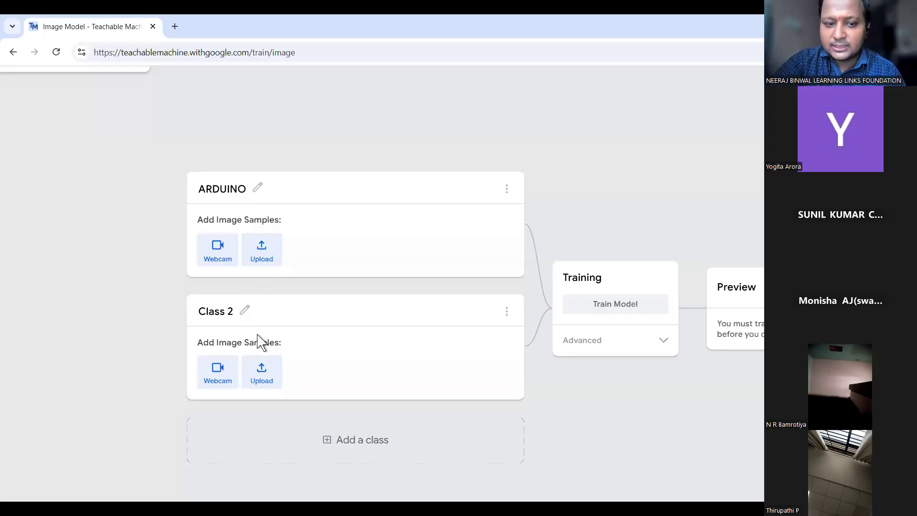
pyautogui.click(246, 313)
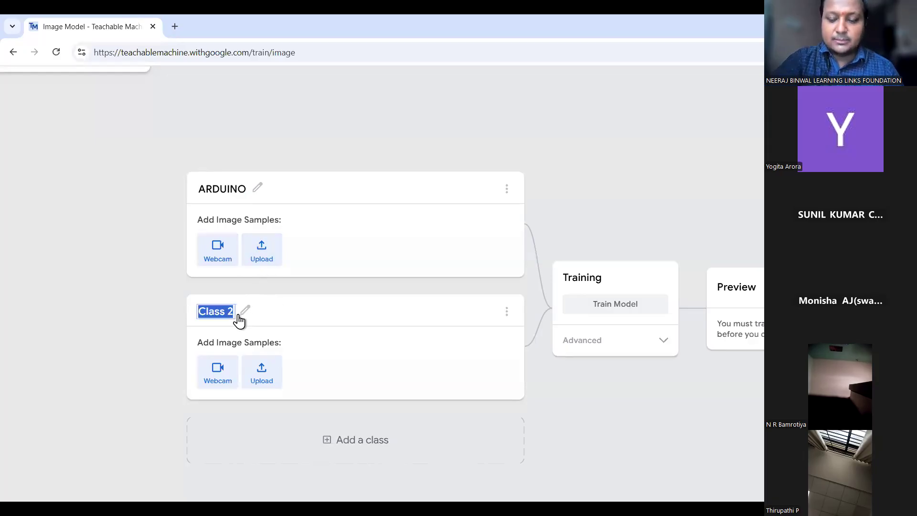
pyautogui.write('U')
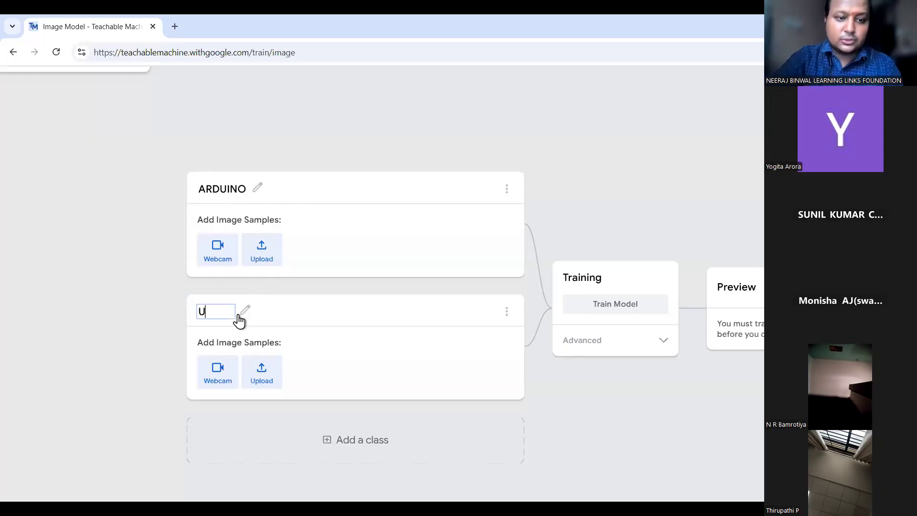
pyautogui.write('LTRASONIC')
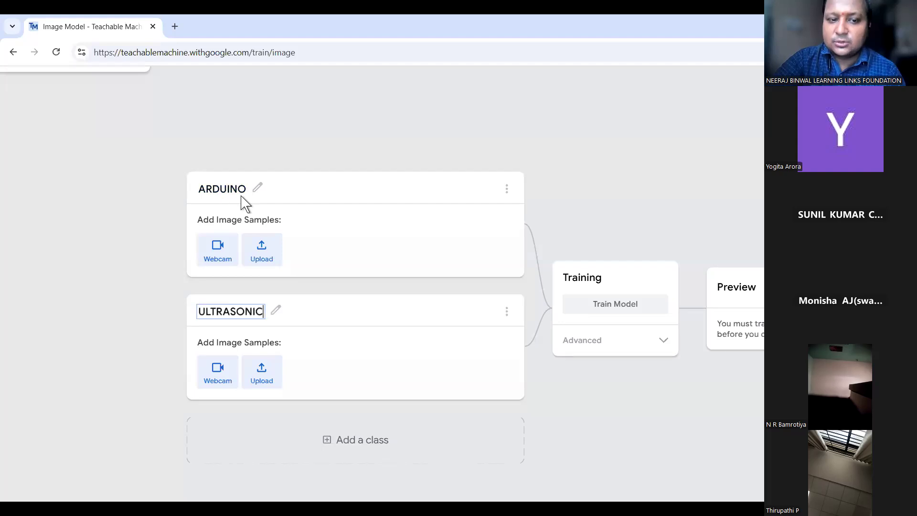
pyautogui.click(265, 327)
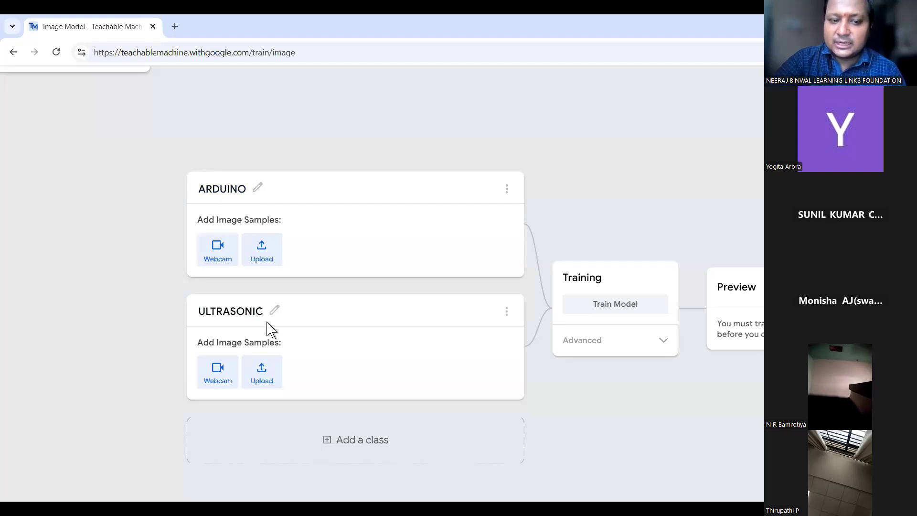
pyautogui.click(357, 447)
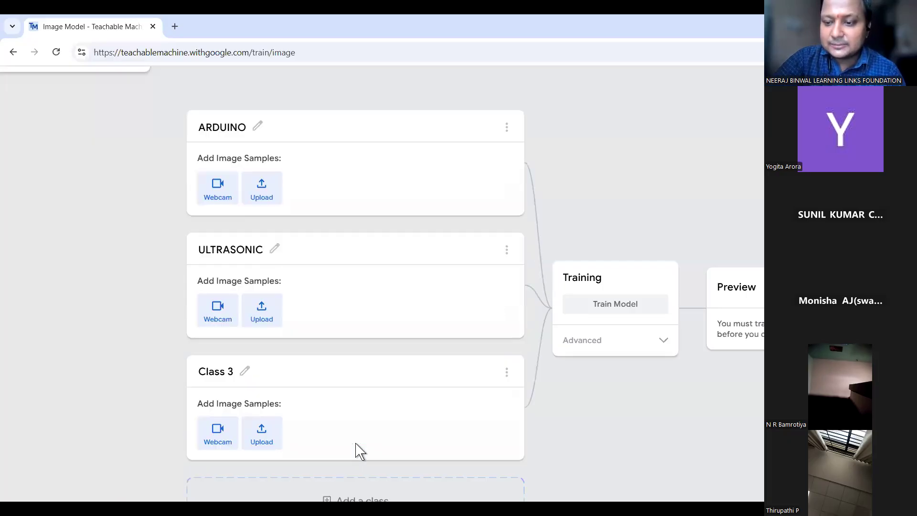
pyautogui.click(241, 371)
pyautogui.write('B')
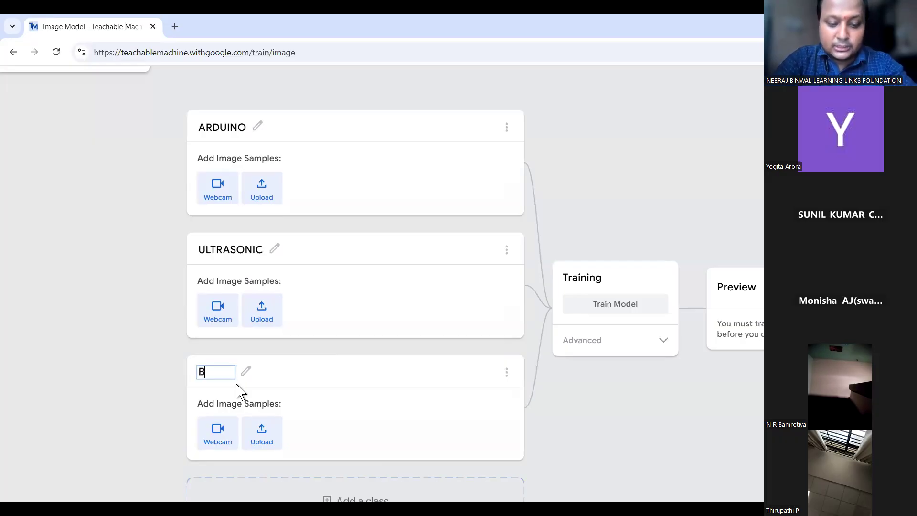
pyautogui.write('READBOARD')
pyautogui.click(144, 271)
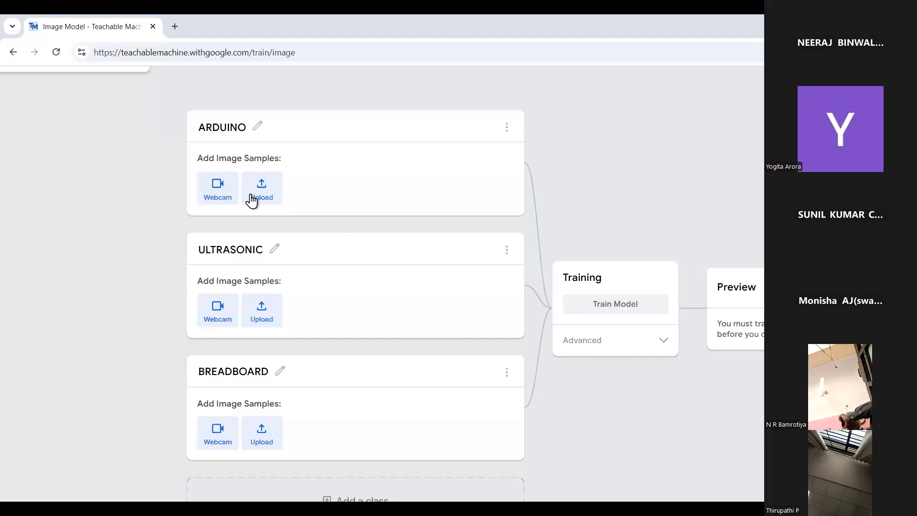
# Turn on the ARDUINO class webcam, allowing Chrome camera access for this visit only.
pyautogui.click(218, 195)
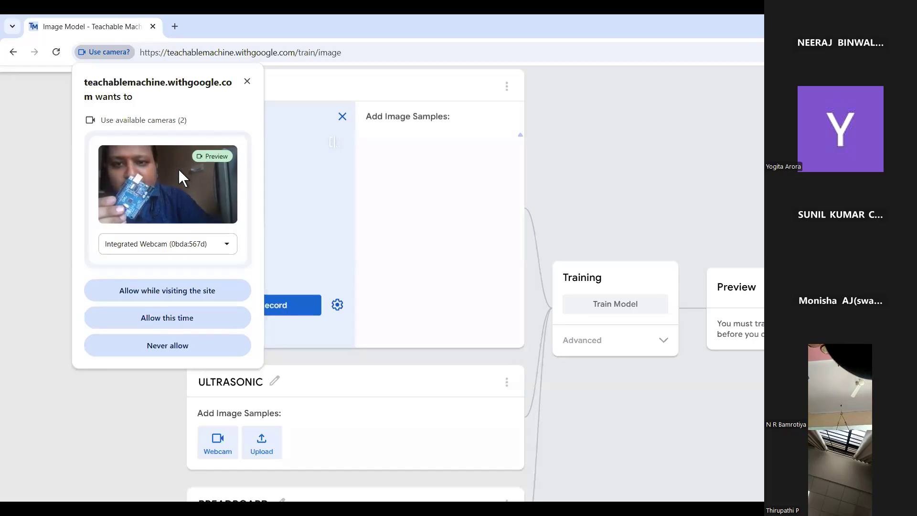
pyautogui.click(247, 82)
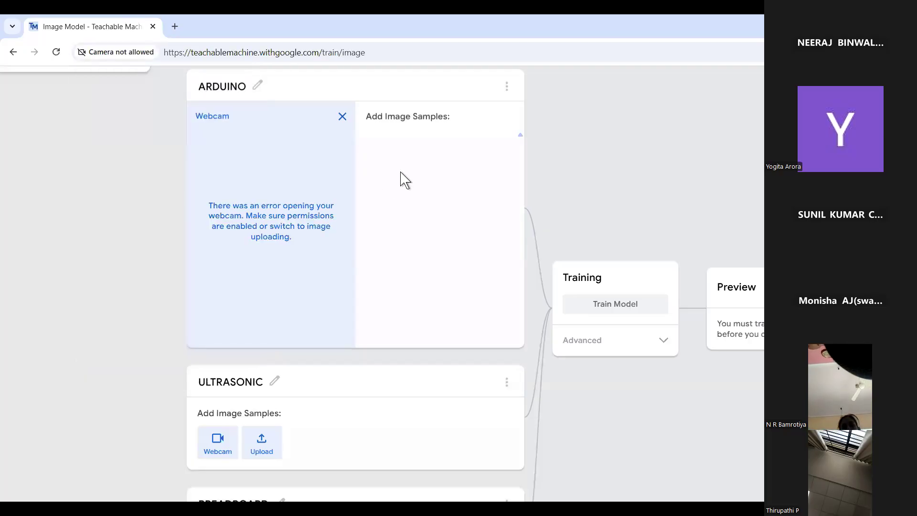
pyautogui.click(342, 117)
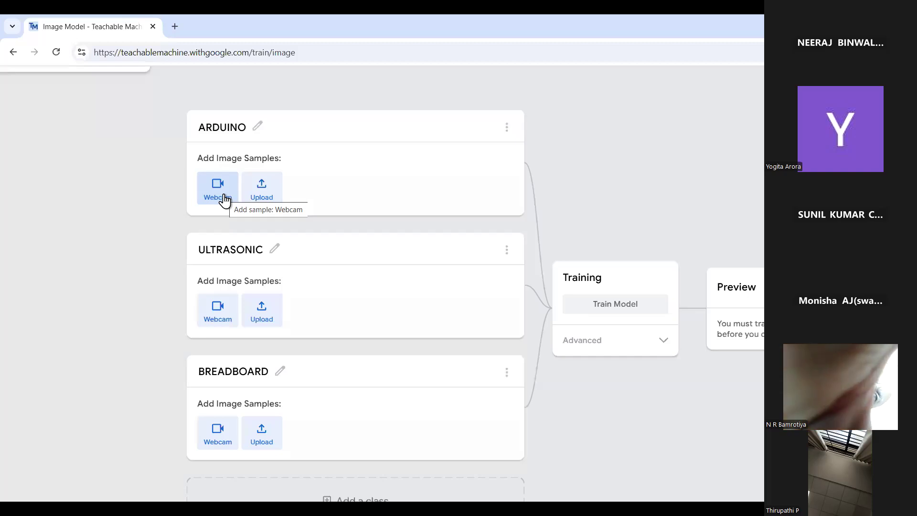
pyautogui.click(224, 199)
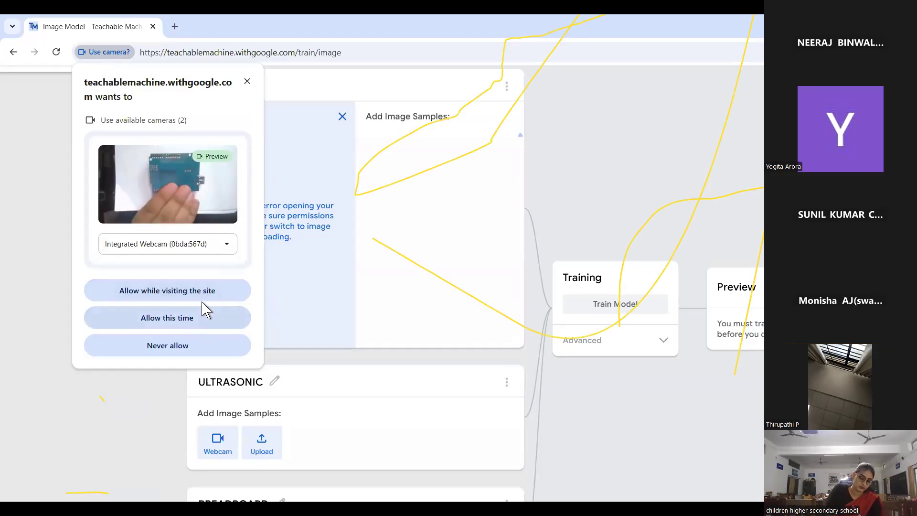
pyautogui.click(195, 319)
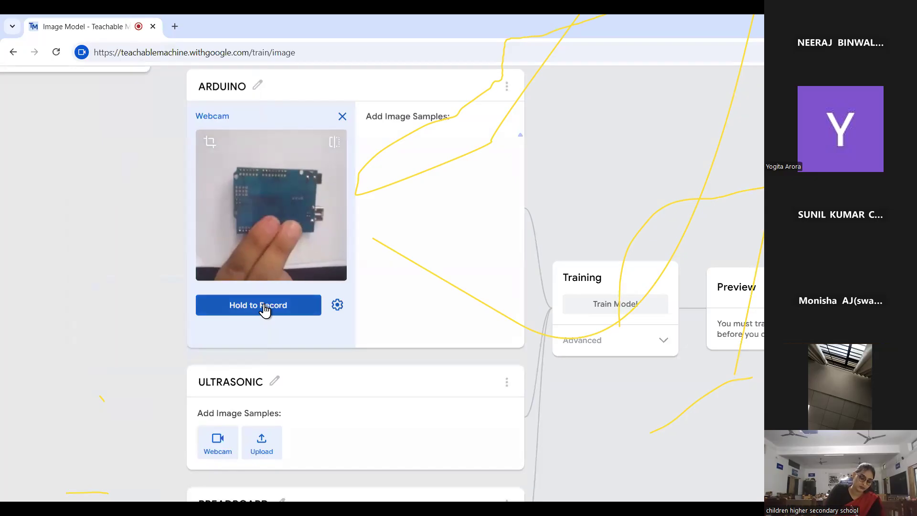
# Hold-record 20 webcam samples of the Arduino board into the ARDUINO class.
pyautogui.moveTo(265, 309); pyautogui.dragTo(265, 310)
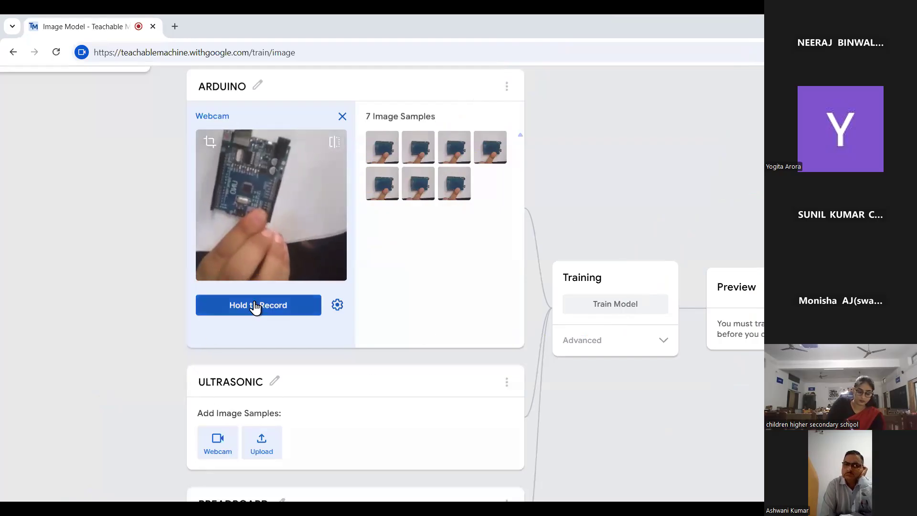
pyautogui.moveTo(264, 313); pyautogui.dragTo(264, 313)
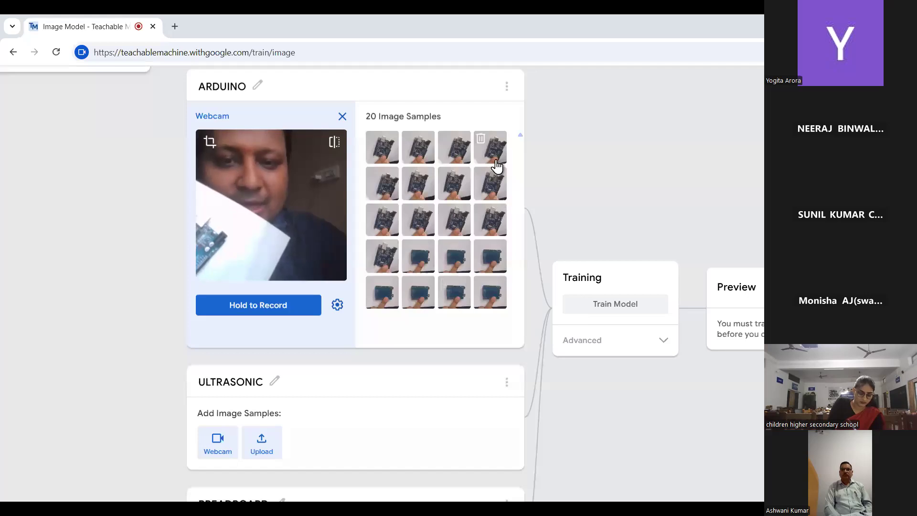
pyautogui.click(519, 135)
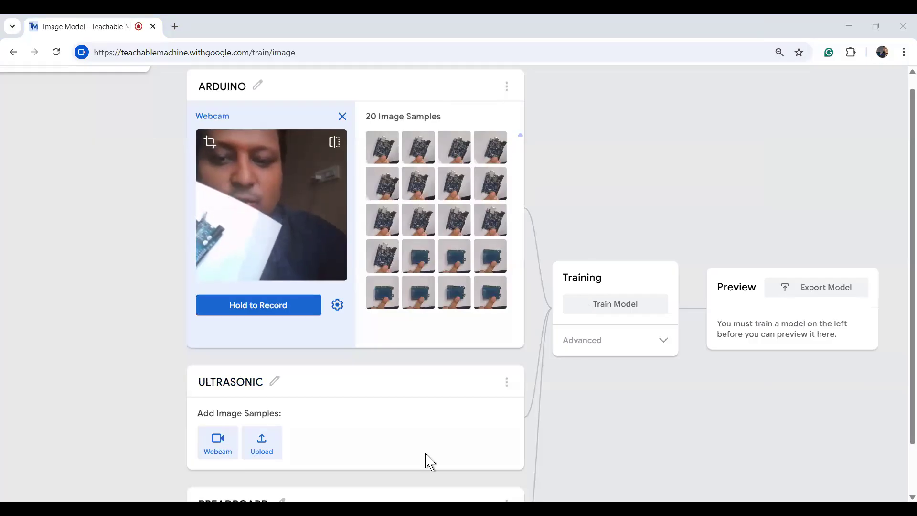
pyautogui.scroll(-3, 430, 462)
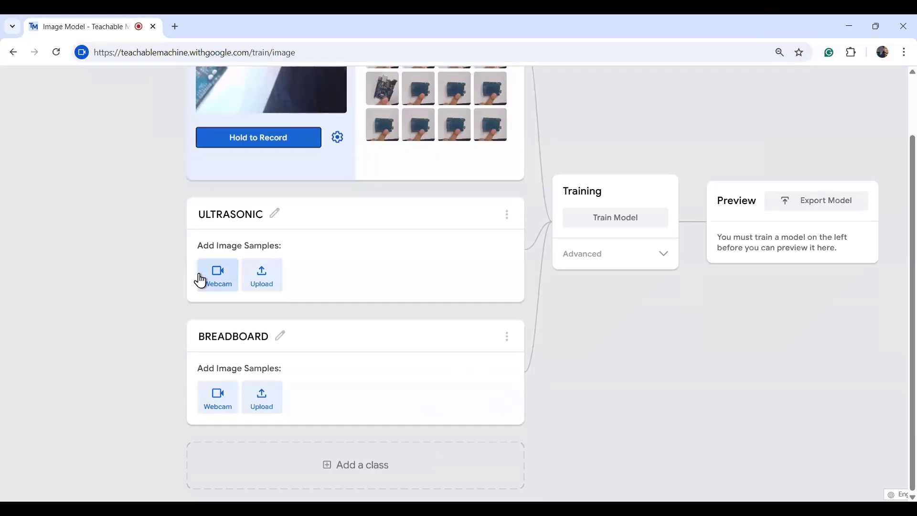
# Record 30 ultrasonic sensor webcam samples into ULTRASONIC, then open BREADBOARD's webcam feed.
pyautogui.click(213, 277)
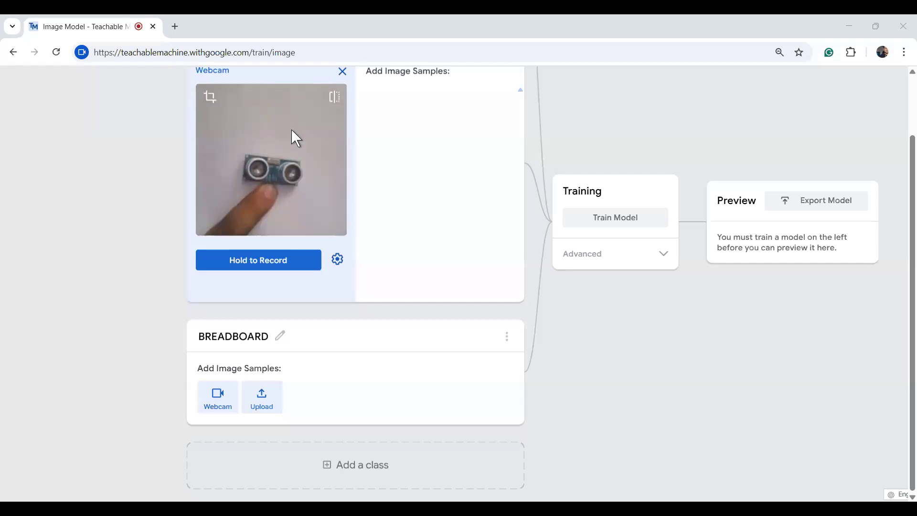
pyautogui.click(257, 266)
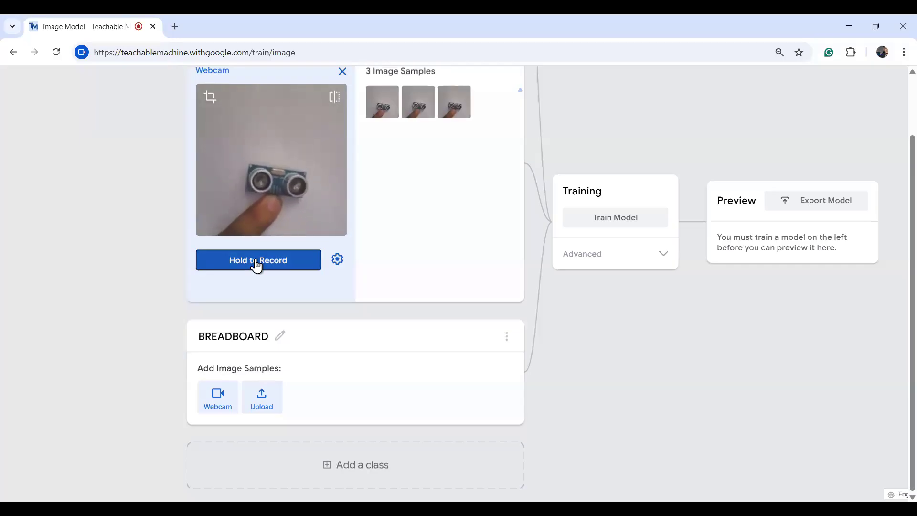
pyautogui.moveTo(256, 266); pyautogui.dragTo(256, 266)
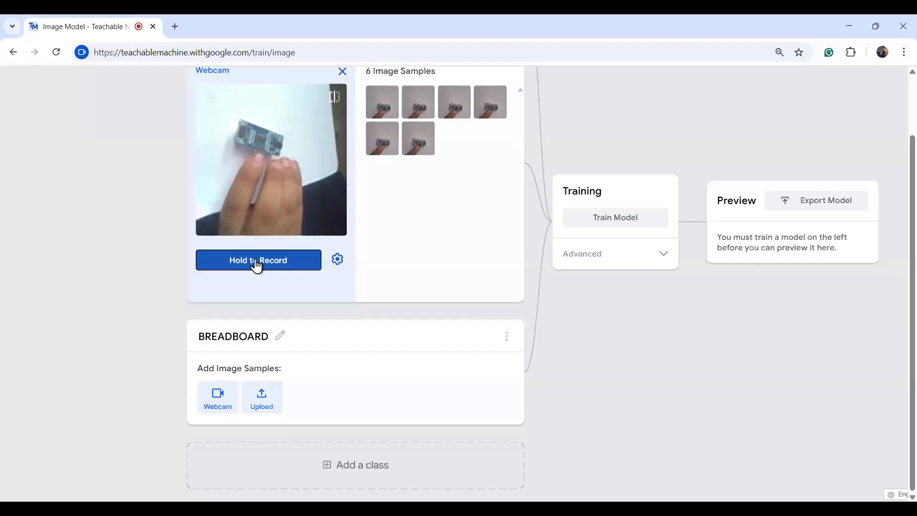
pyautogui.moveTo(256, 266); pyautogui.dragTo(257, 266)
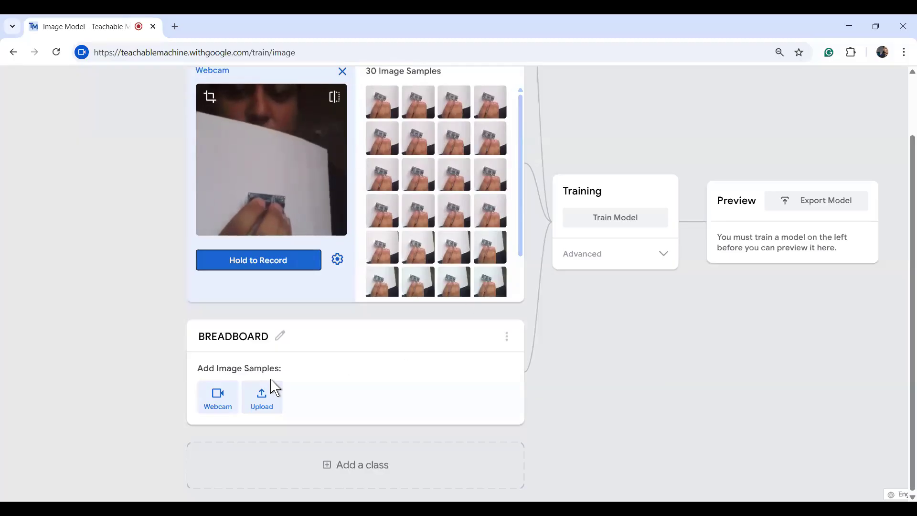
pyautogui.click(219, 396)
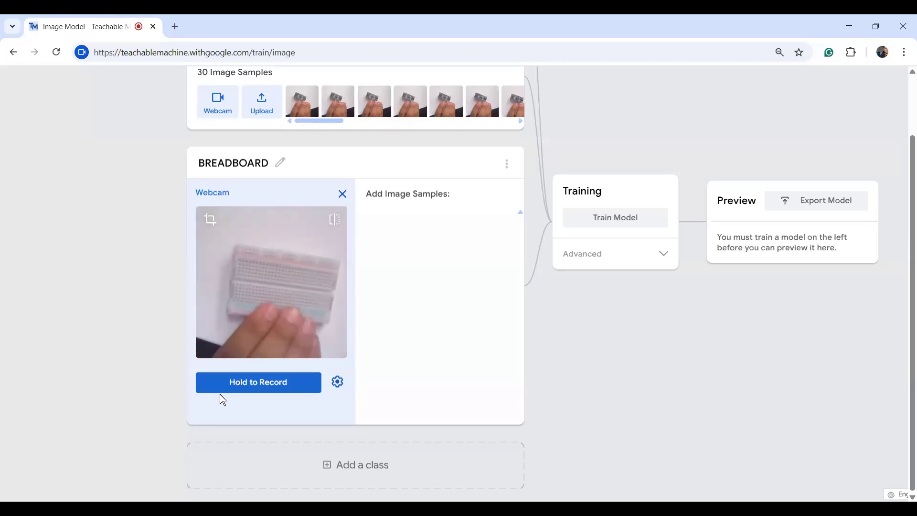
# Hold-record 27 breadboard samples into BREADBOARD and close its webcam panel.
pyautogui.moveTo(255, 385); pyautogui.dragTo(257, 389)
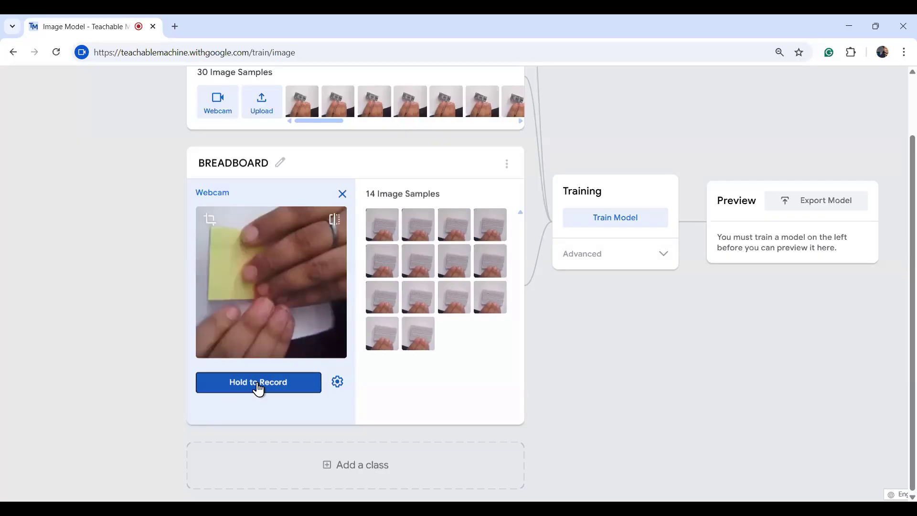
pyautogui.moveTo(258, 389); pyautogui.dragTo(259, 390)
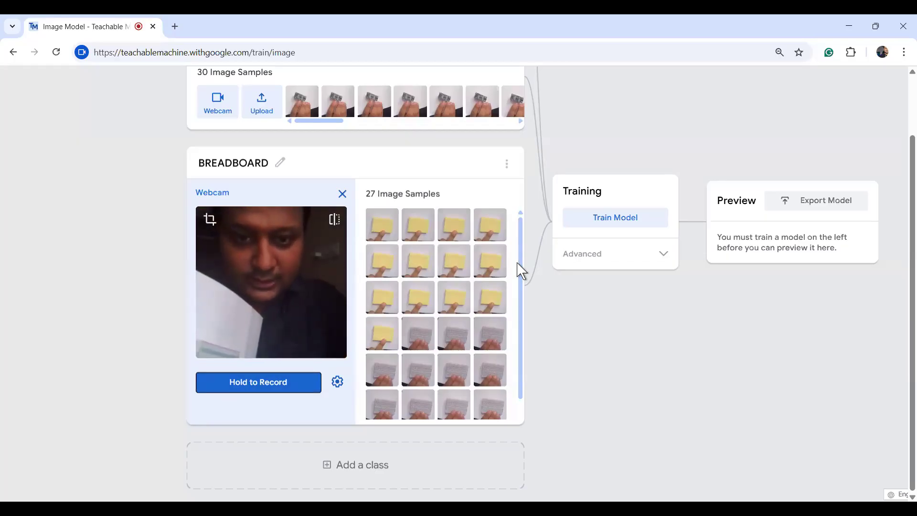
pyautogui.moveTo(523, 270); pyautogui.dragTo(529, 211)
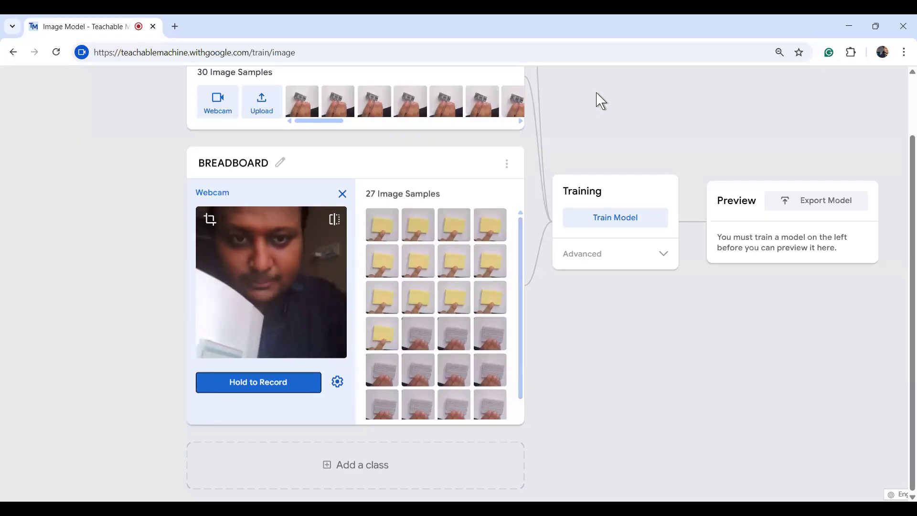
pyautogui.scroll(4, 601, 101)
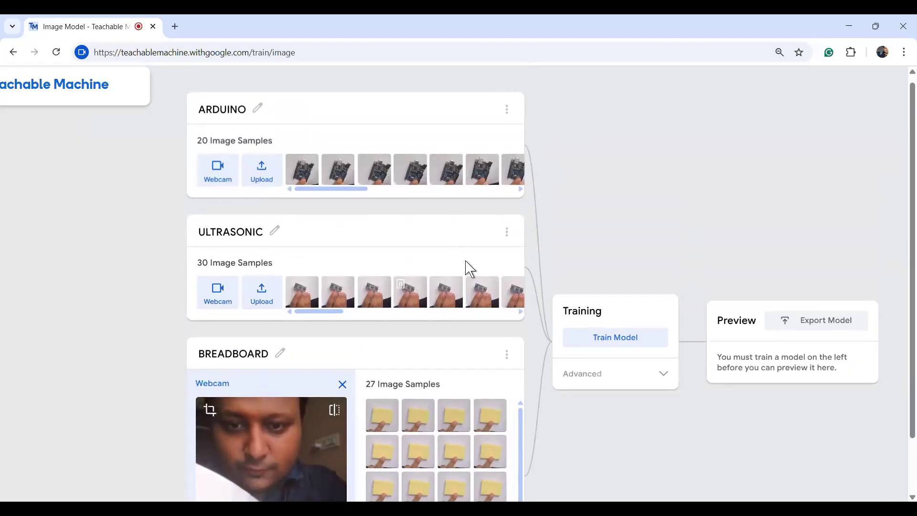
pyautogui.click(342, 385)
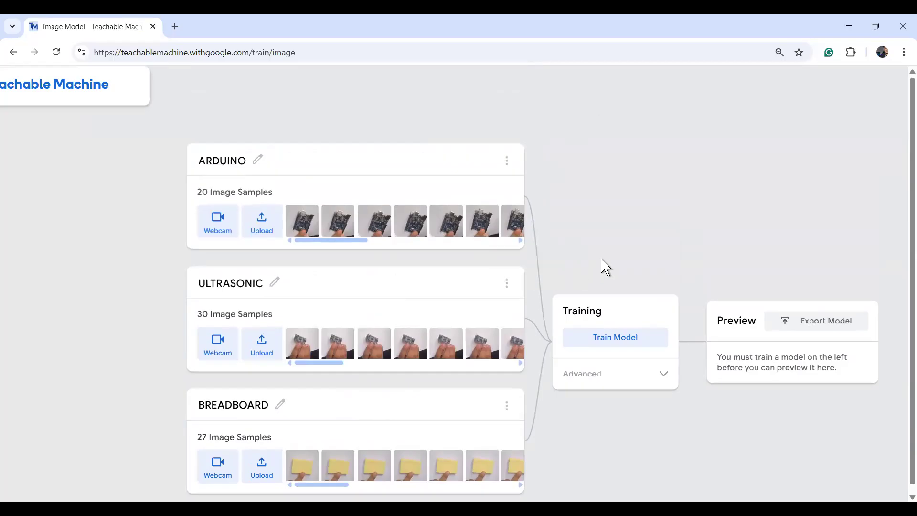
# Open the image file chooser from the ARDUINO class's Upload option.
pyautogui.scroll(-1, 606, 268)
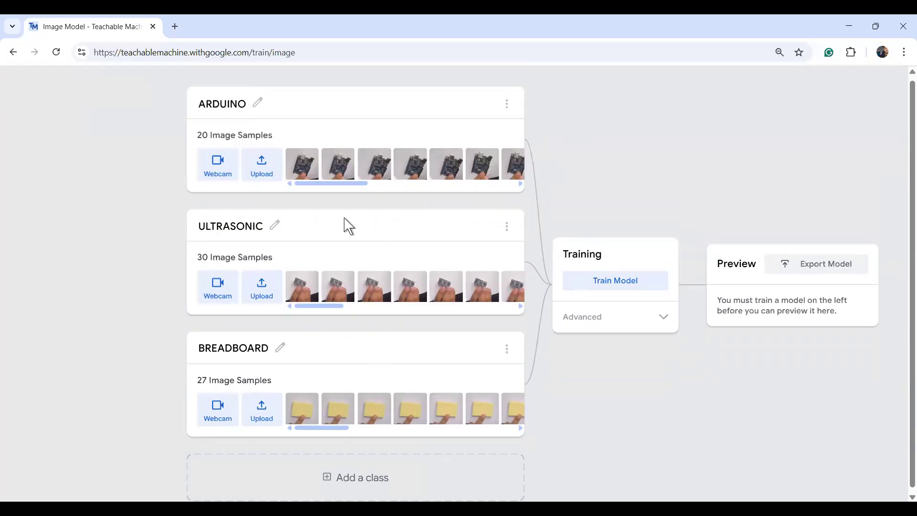
pyautogui.click(261, 168)
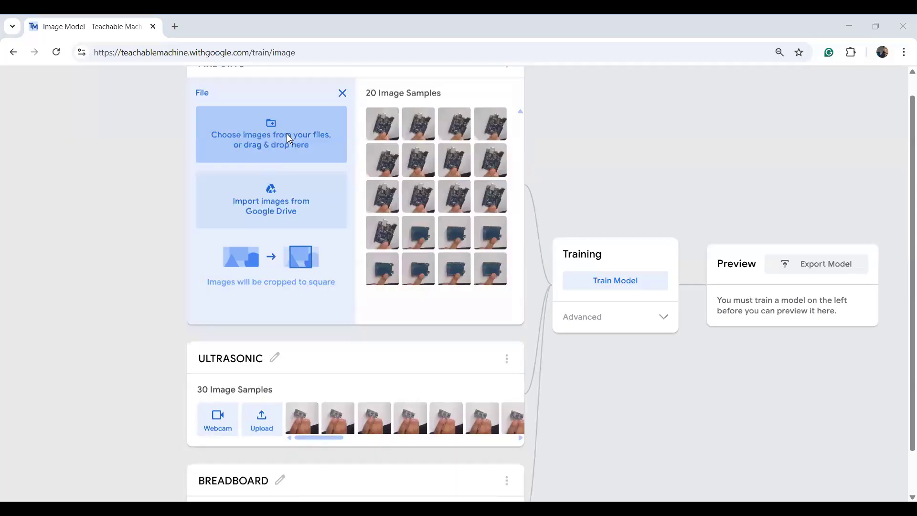
pyautogui.click(270, 149)
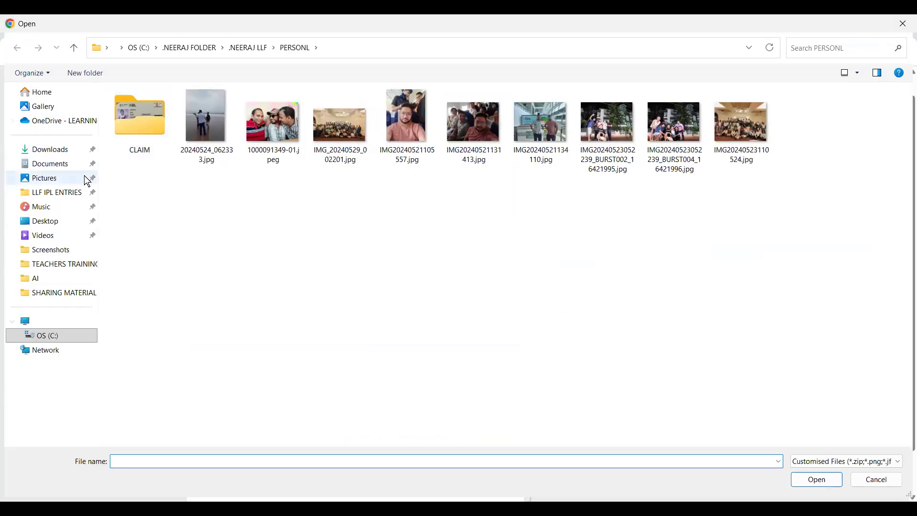
# Navigate from Pictures through AI and TEACHERS TRAINING 2025 into the ARDUINO image folder.
pyautogui.click(48, 180)
pyautogui.click(36, 281)
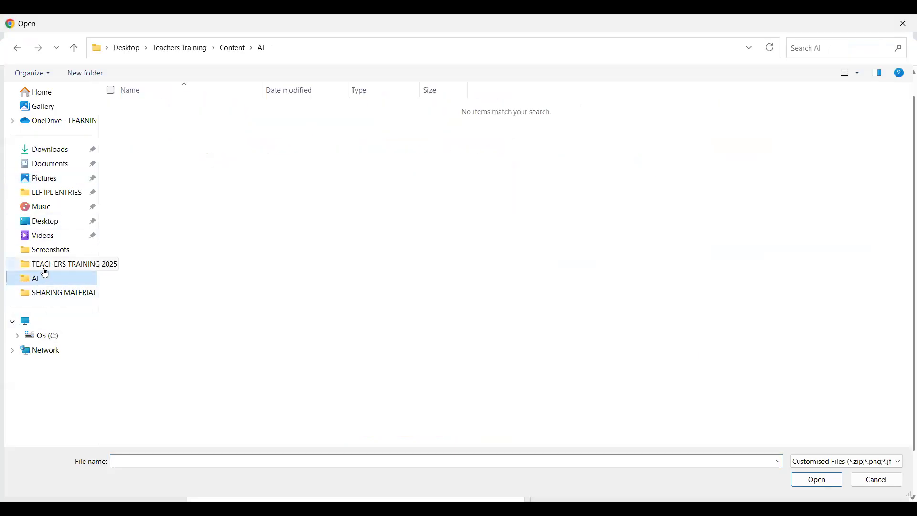
pyautogui.click(48, 267)
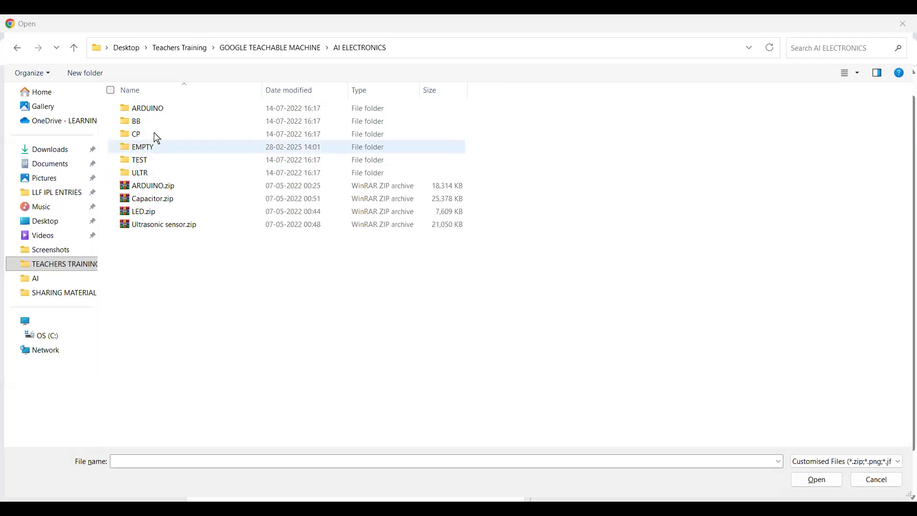
pyautogui.doubleClick(165, 107)
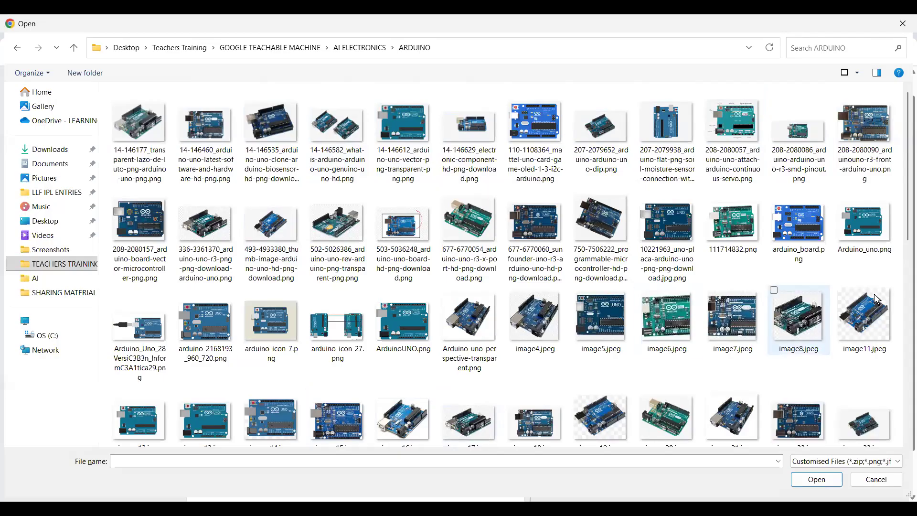
pyautogui.scroll(-10, 900, 239)
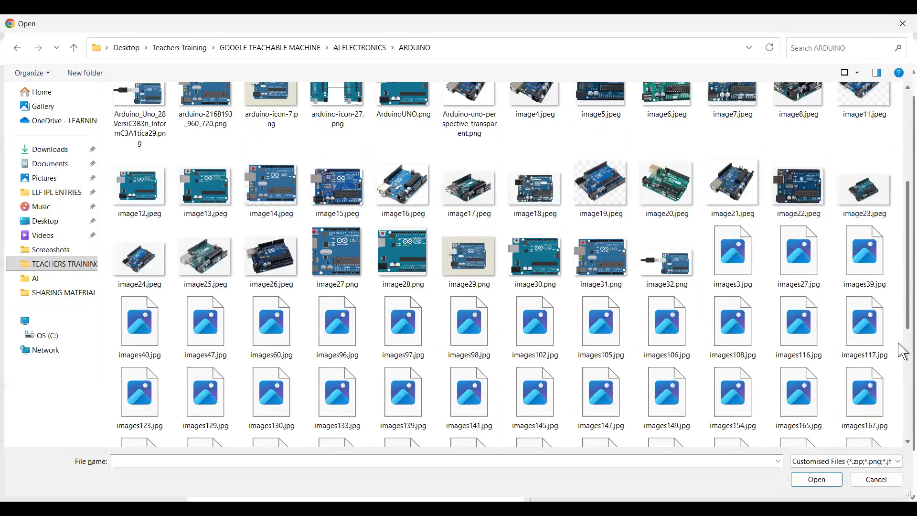
pyautogui.scroll(5, 900, 268)
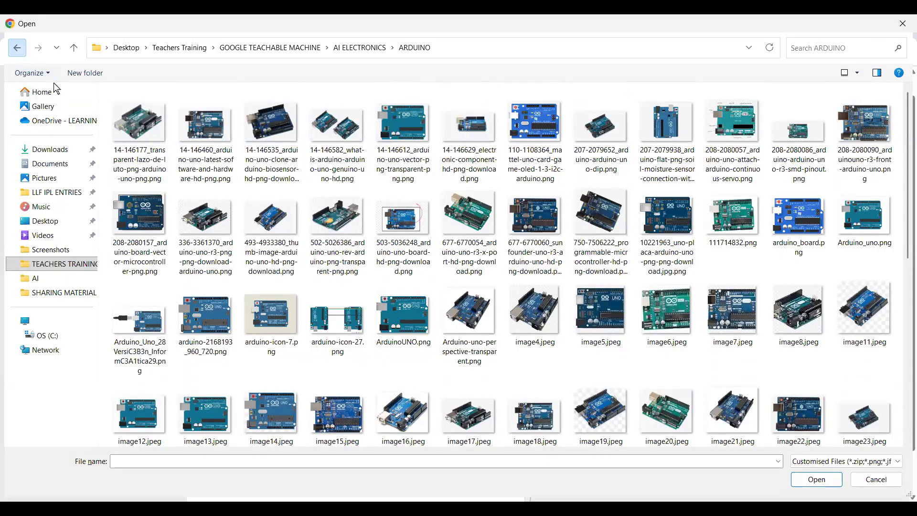
# Look through the CP, EMPTY and BB folders under AI ELECTRONICS.
pyautogui.hotkey('alt', 'Left')
pyautogui.click(144, 136)
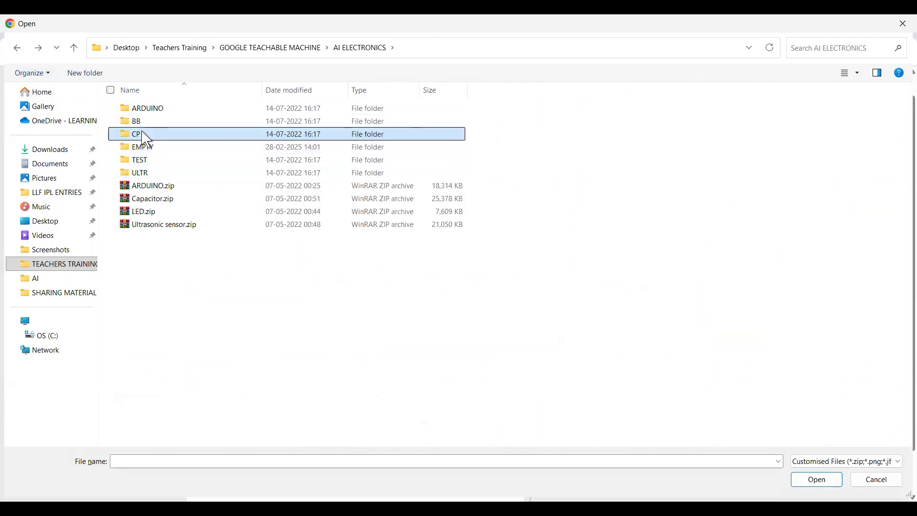
pyautogui.doubleClick(145, 135)
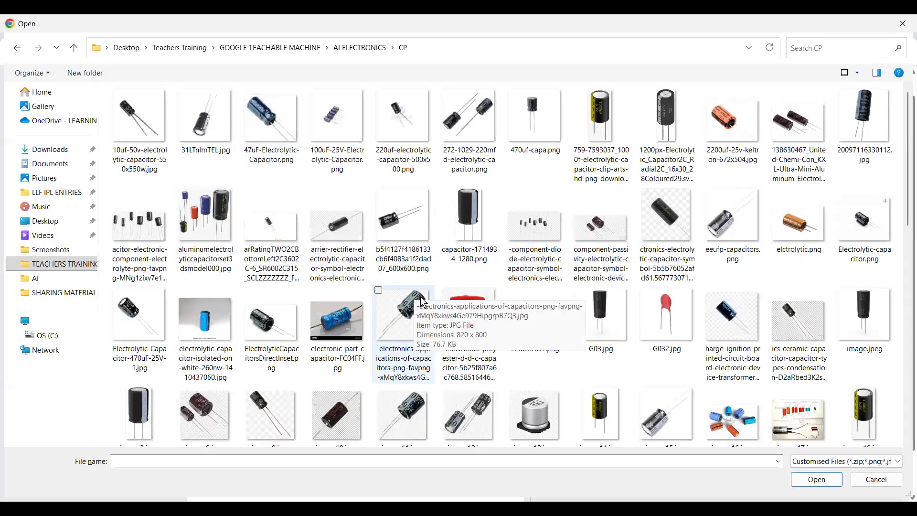
pyautogui.click(16, 48)
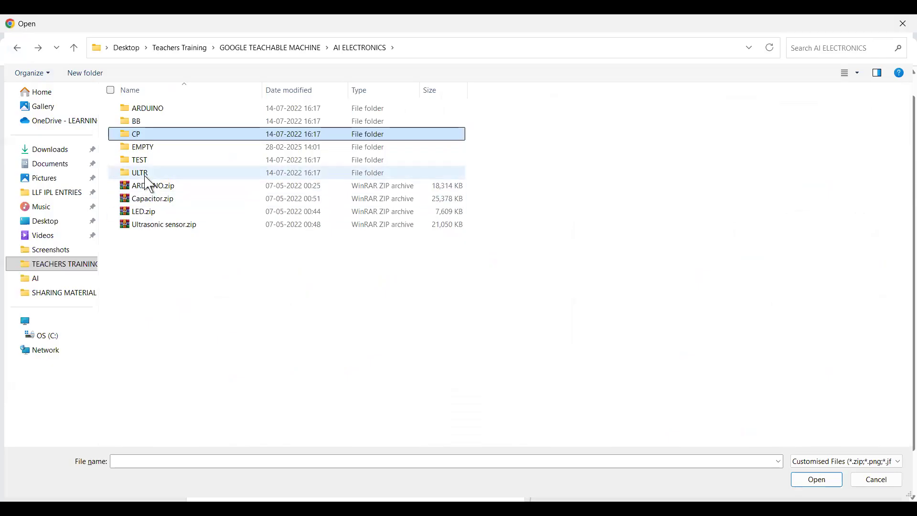
pyautogui.doubleClick(150, 148)
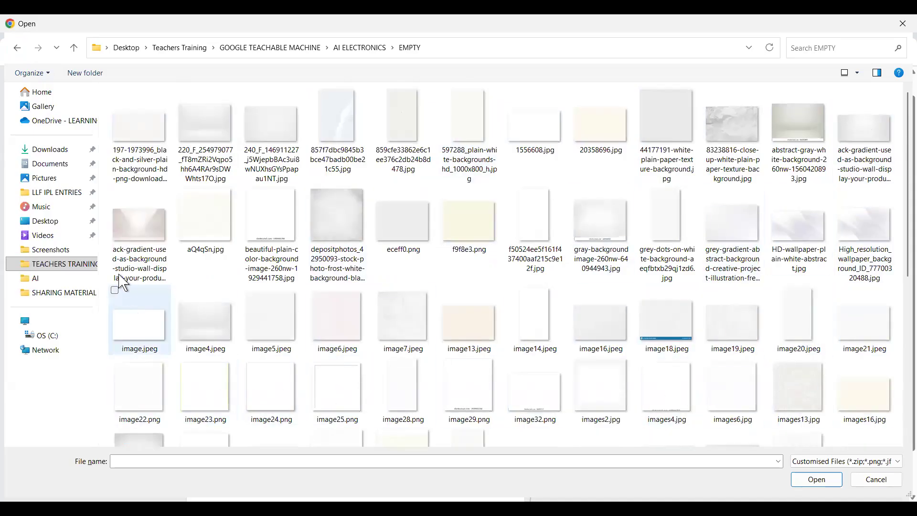
pyautogui.click(17, 48)
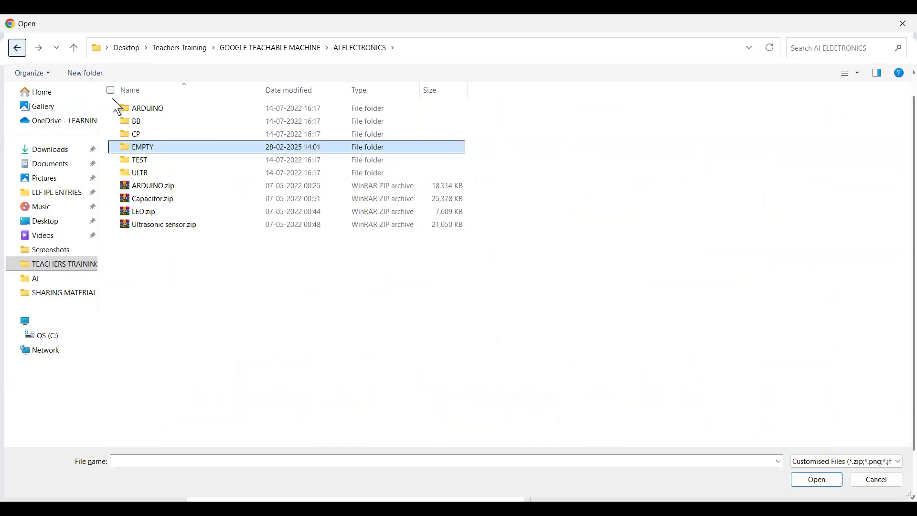
pyautogui.doubleClick(144, 123)
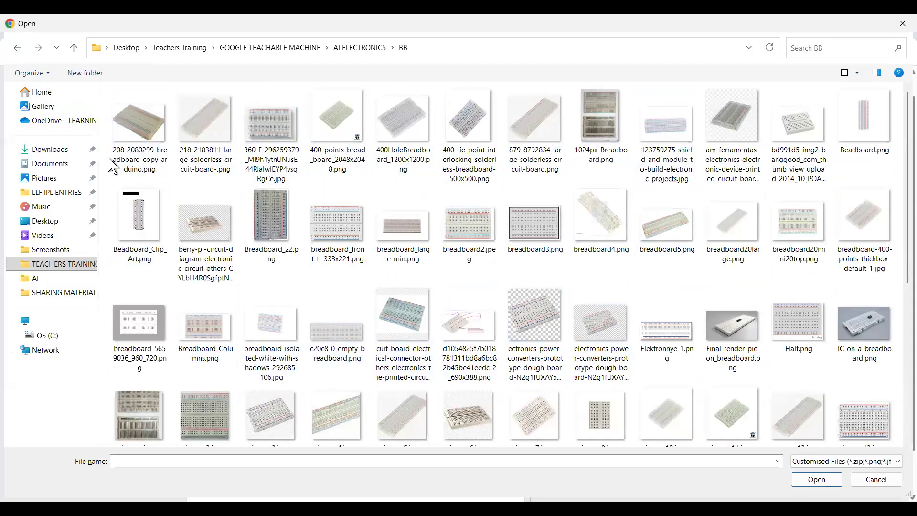
pyautogui.click(16, 47)
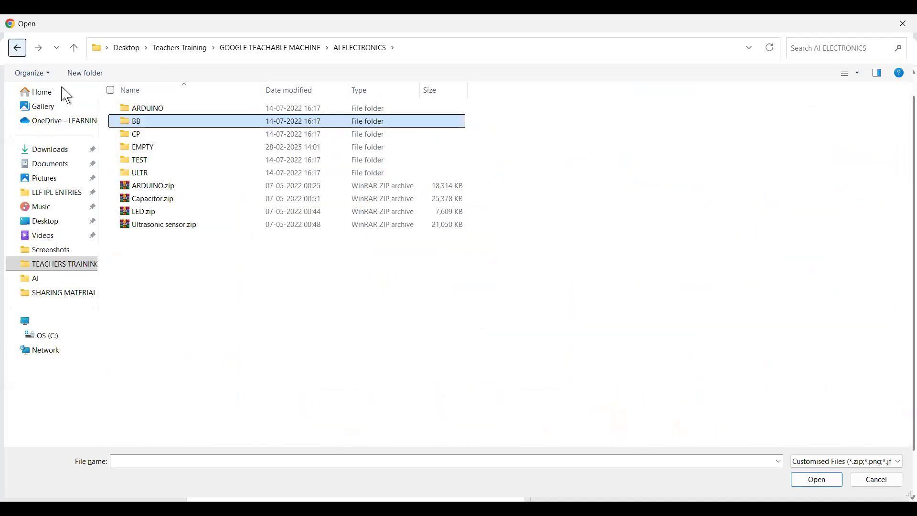
# Open the ARDUINO folder and upload fourteen Arduino board images to the class.
pyautogui.click(162, 109)
pyautogui.click(163, 110)
pyautogui.click(188, 107)
pyautogui.doubleClick(188, 107)
pyautogui.click(144, 129)
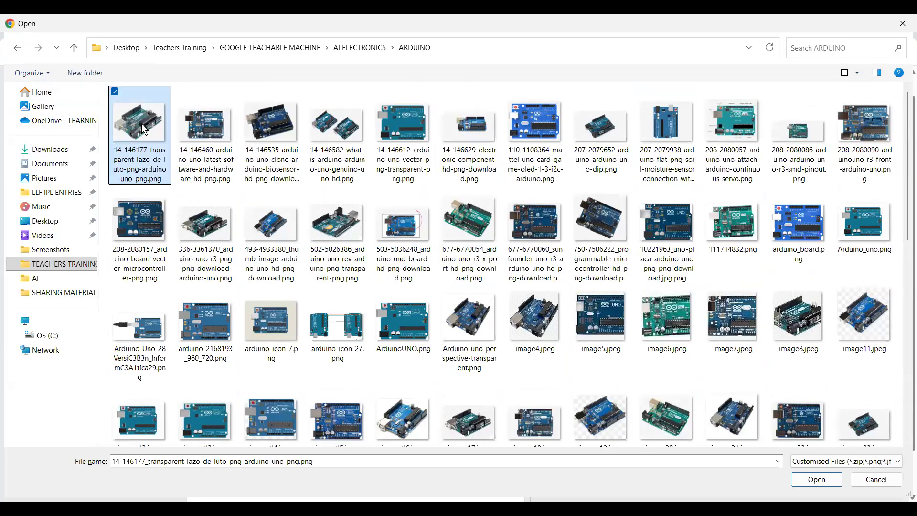
pyautogui.hotkey('shift', 'Right')
pyautogui.hotkey('shift', 'Right')
pyautogui.hotkey('shift', 'Right')
pyautogui.hotkey('shift', 'Right')
pyautogui.hotkey('shift', 'Right')
pyautogui.hotkey('shift', 'Right')
pyautogui.hotkey('shift', 'Right')
pyautogui.hotkey('shift', 'Right')
pyautogui.hotkey('shift', 'Right')
pyautogui.hotkey('shift', 'Right')
pyautogui.hotkey('shift', 'Right')
pyautogui.hotkey('shift', 'Right')
pyautogui.hotkey('shift', 'Right')
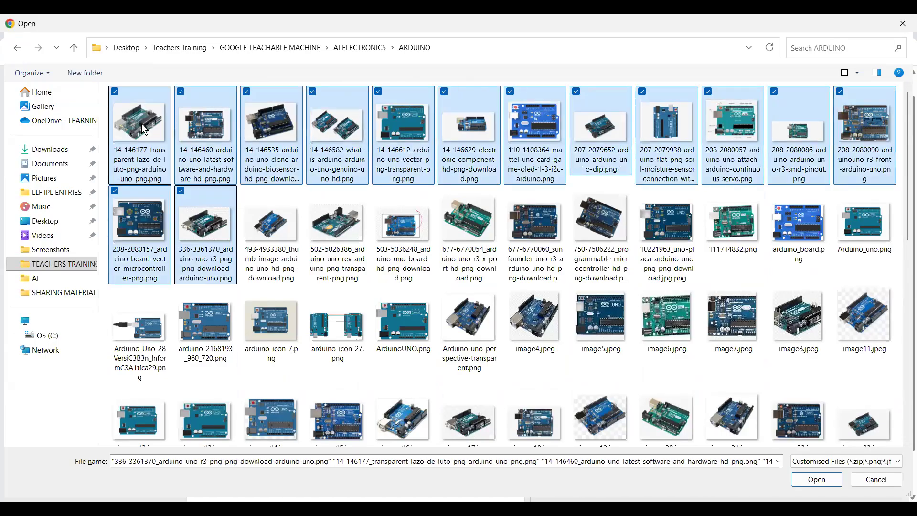
pyautogui.press('Return')
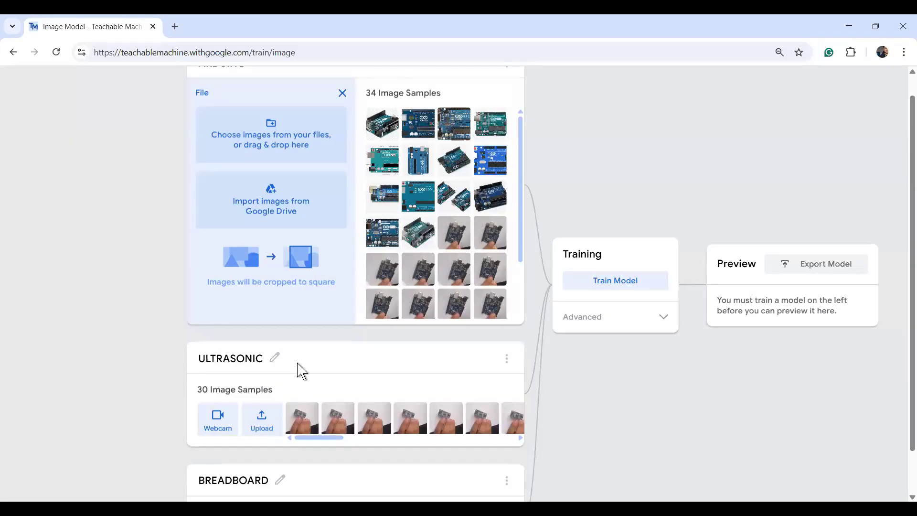
# Upload the ultrasonic sensor images from AI ELECTRONICS > ULTR into the ULTRASONIC class.
pyautogui.click(255, 423)
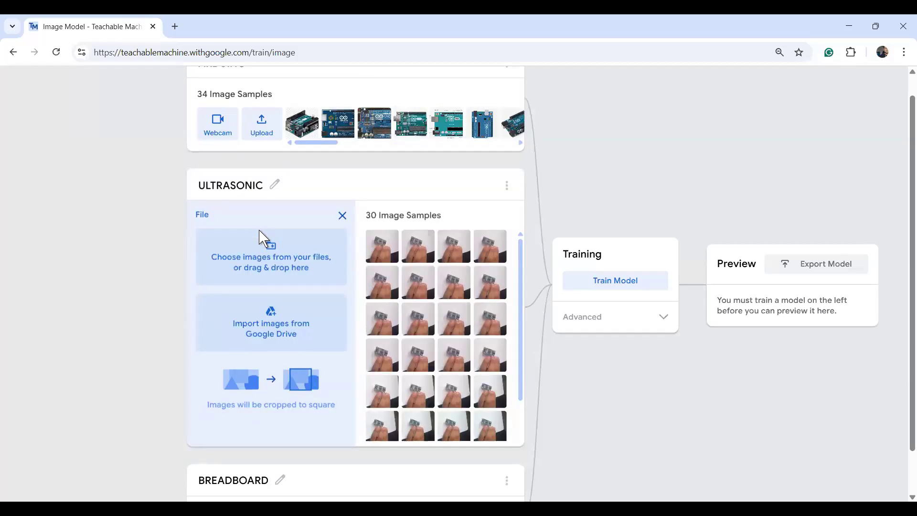
pyautogui.click(263, 253)
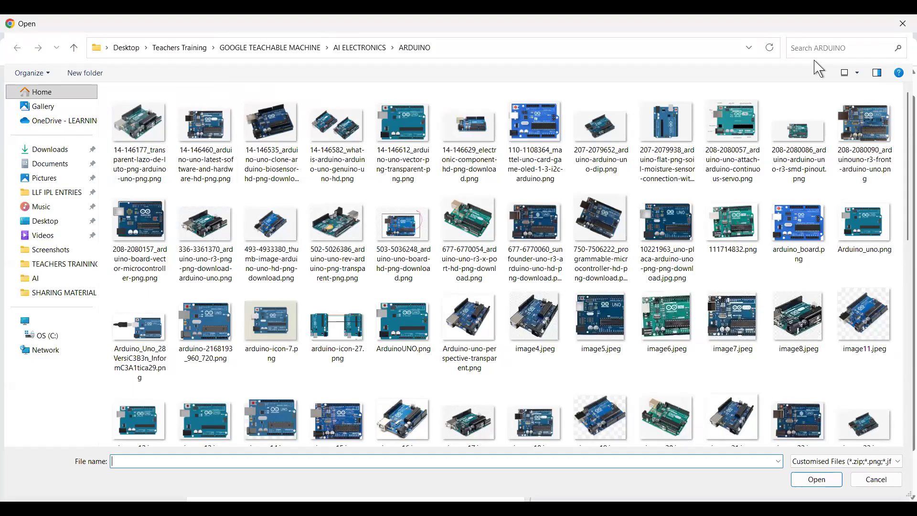
pyautogui.click(356, 48)
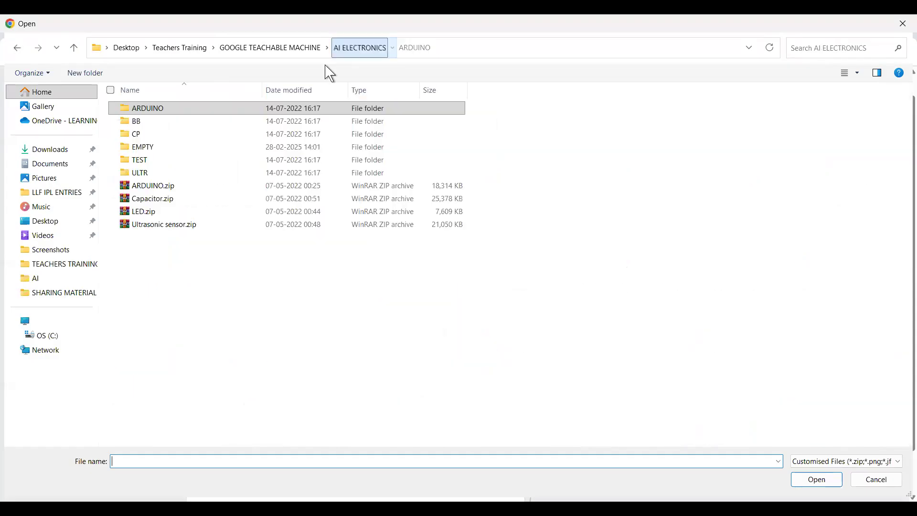
pyautogui.doubleClick(152, 175)
pyautogui.click(151, 142)
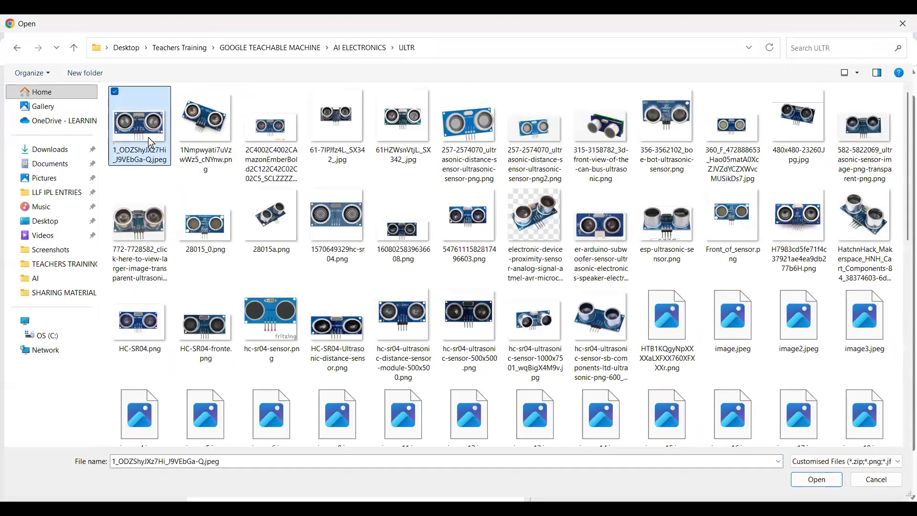
pyautogui.hotkey('shift', 'Right')
pyautogui.hotkey('shift', 'Right')
pyautogui.hotkey('shift', 'Right')
pyautogui.hotkey('shift', 'Right')
pyautogui.hotkey('shift', 'Right')
pyautogui.hotkey('shift', 'Right')
pyautogui.hotkey('shift', 'Right')
pyautogui.hotkey('shift', 'Right')
pyautogui.hotkey('shift', 'Right')
pyautogui.hotkey('shift', 'Right')
pyautogui.hotkey('shift', 'Right')
pyautogui.hotkey('shift', 'Right')
pyautogui.hotkey('shift', 'Right')
pyautogui.hotkey('shift', 'Right')
pyautogui.hotkey('shift', 'Right')
pyautogui.hotkey('shift', 'Right')
pyautogui.hotkey('shift', 'Right')
pyautogui.hotkey('shift', 'Right')
pyautogui.hotkey('shift', 'Right')
pyautogui.hotkey('shift', 'Right')
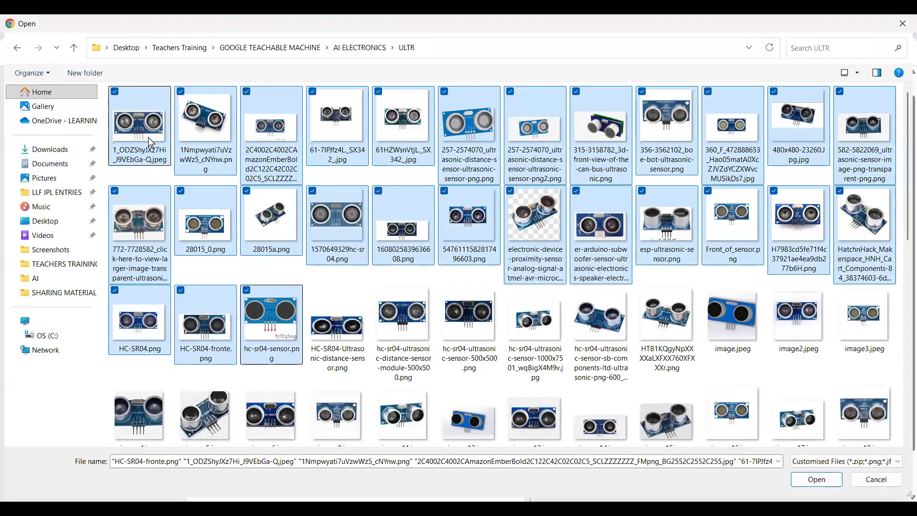
pyautogui.hotkey('shift', 'Right')
pyautogui.press('Return')
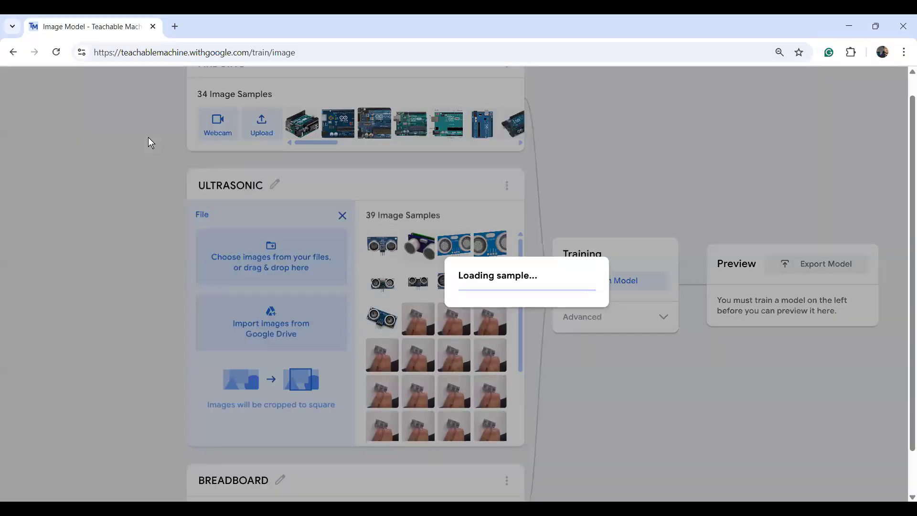
# Upload breadboard images from AI ELECTRONICS > BB, starting at Breadboard-Columns, into BREADBOARD.
pyautogui.scroll(-3, 909, 214)
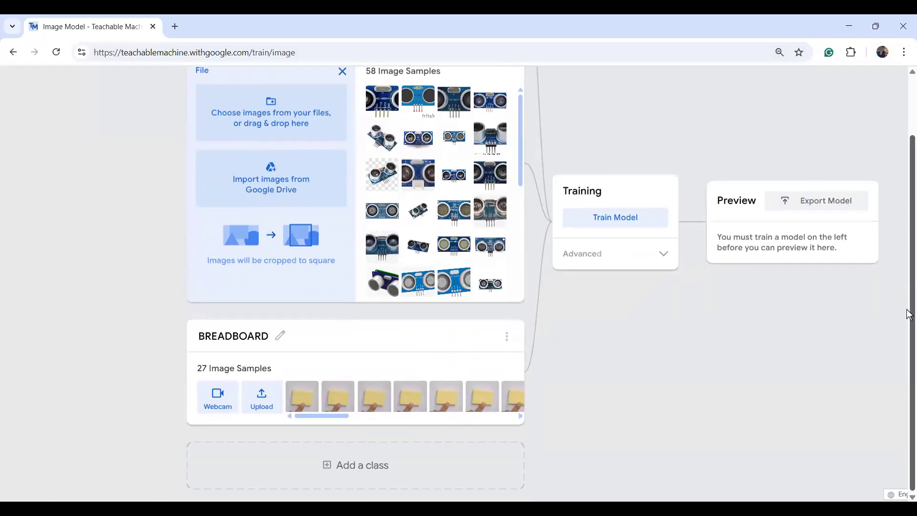
pyautogui.click(280, 336)
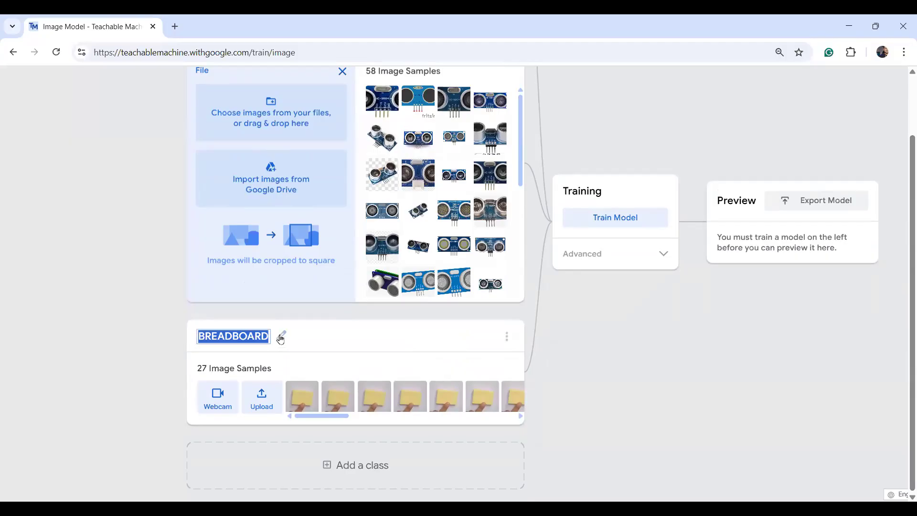
pyautogui.click(267, 397)
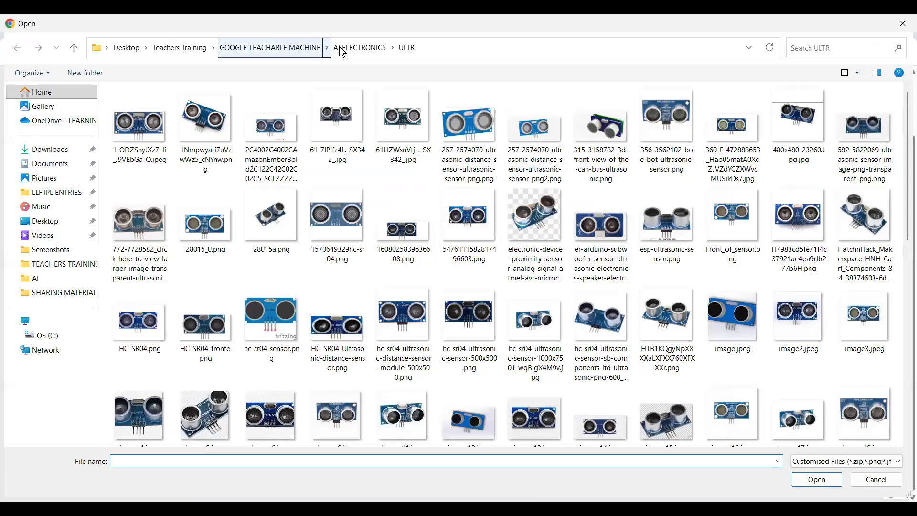
pyautogui.click(357, 48)
pyautogui.doubleClick(139, 123)
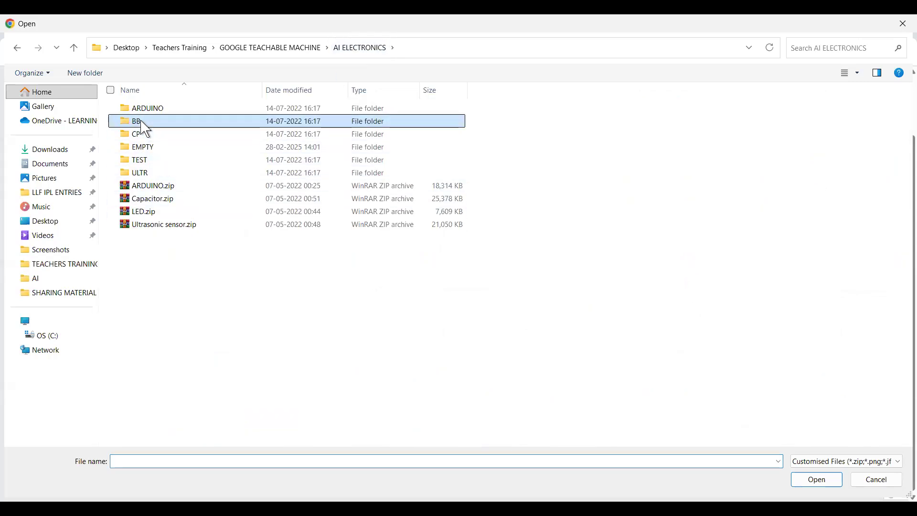
pyautogui.click(226, 323)
pyautogui.hotkey('shift', 'Right')
pyautogui.hotkey('shift', 'Right')
pyautogui.hotkey('shift', 'Right')
pyautogui.hotkey('shift', 'Right')
pyautogui.hotkey('shift', 'Right')
pyautogui.hotkey('shift', 'Right')
pyautogui.hotkey('shift', 'Right')
pyautogui.hotkey('shift', 'Right')
pyautogui.hotkey('shift', 'Right')
pyautogui.hotkey('shift', 'Right')
pyautogui.hotkey('shift', 'Right')
pyautogui.hotkey('shift', 'Right')
pyautogui.hotkey('shift', 'Right')
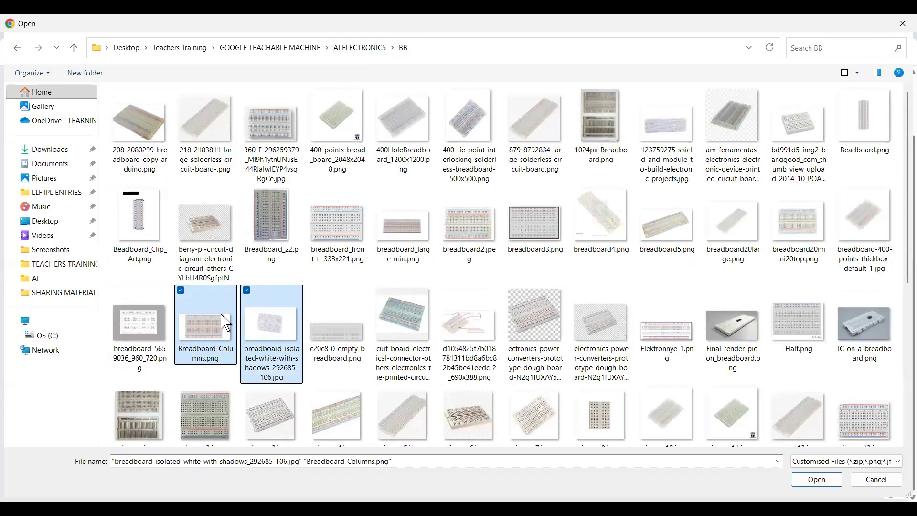
pyautogui.press('Return')
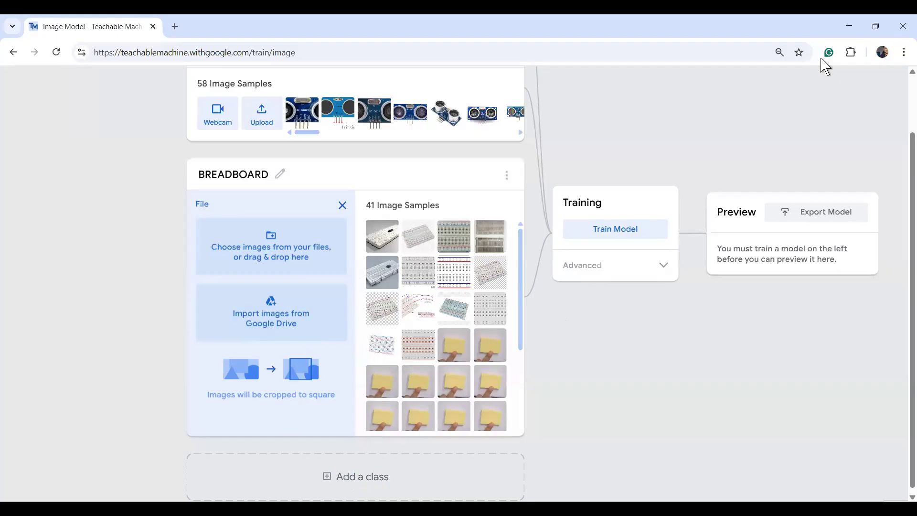
# Rename the fourth class from Class 4 to EMPTY.
pyautogui.scroll(4, 311, 389)
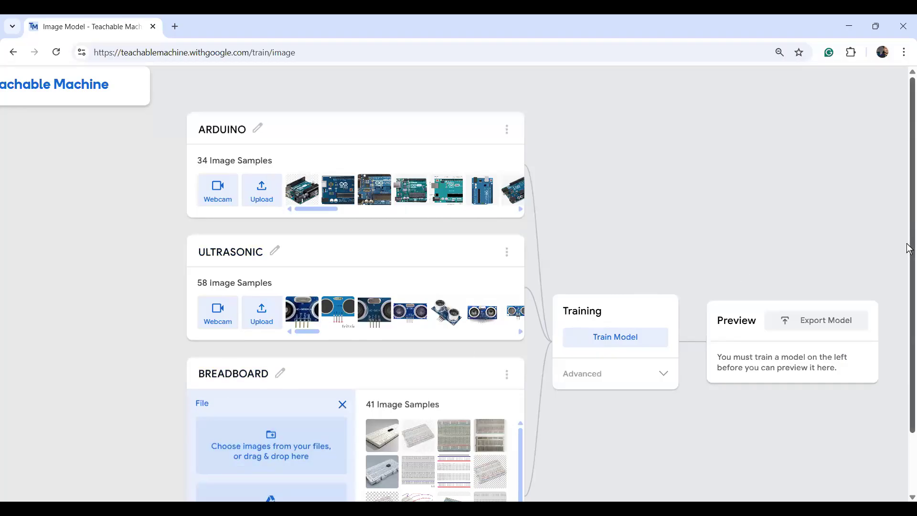
pyautogui.moveTo(909, 259); pyautogui.dragTo(909, 350)
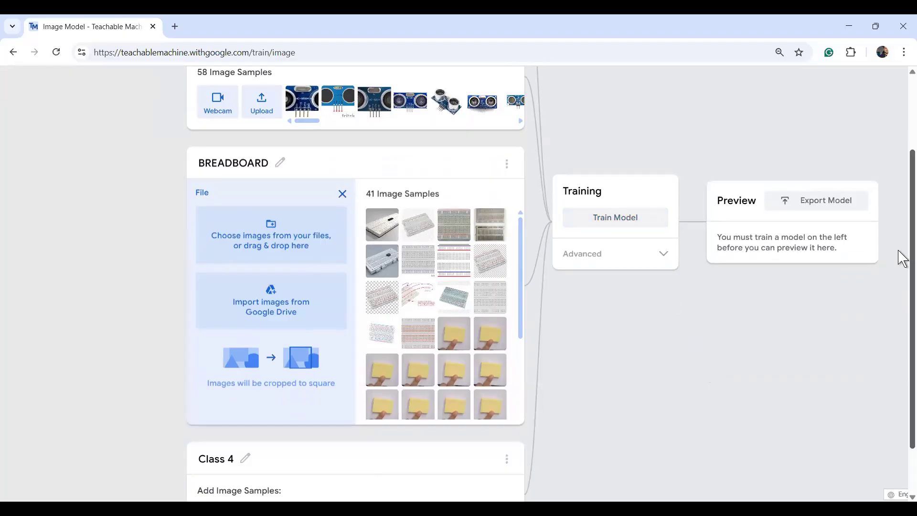
pyautogui.scroll(-3, 901, 258)
pyautogui.click(243, 337)
pyautogui.write('EMPT')
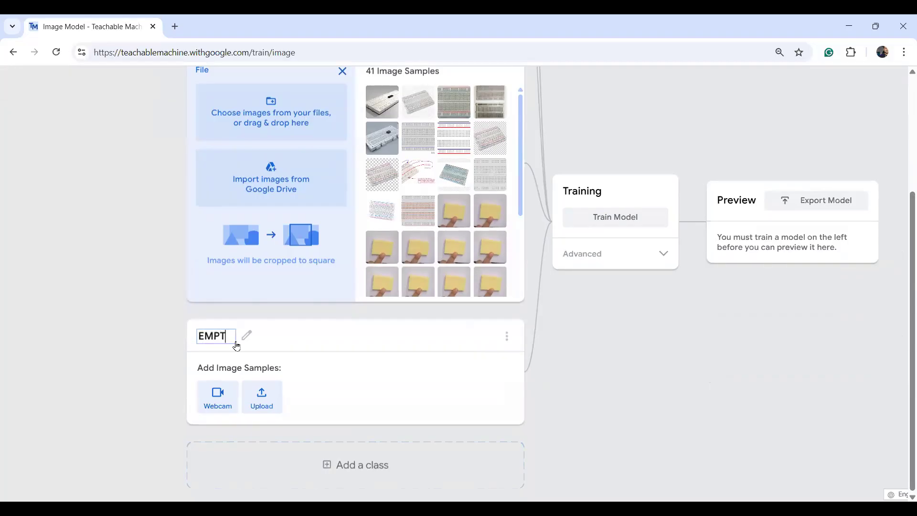
# Upload the 21 white background images from the EMPTY folder into the EMPTY class.
pyautogui.click(265, 404)
pyautogui.click(284, 251)
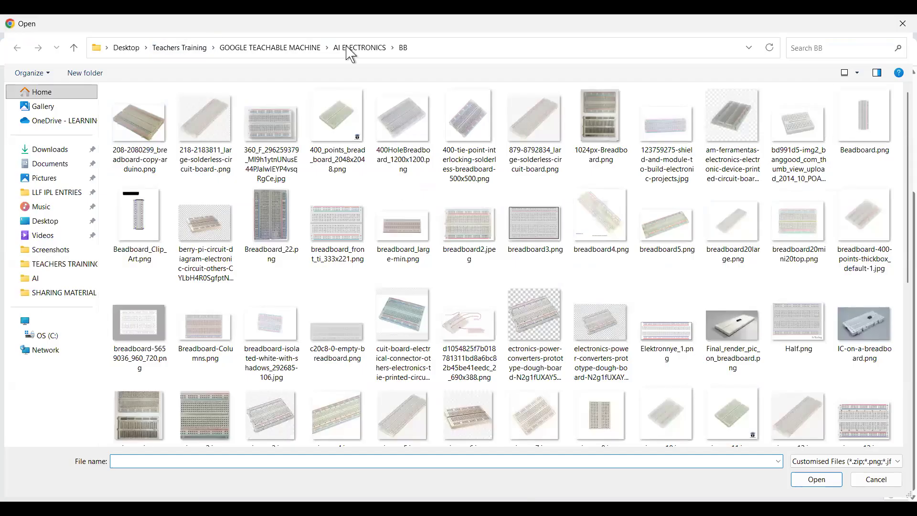
pyautogui.click(348, 48)
pyautogui.doubleClick(151, 150)
pyautogui.click(148, 147)
pyautogui.hotkey('shift', 'Right')
pyautogui.hotkey('shift', 'Right')
pyautogui.hotkey('shift', 'Right')
pyautogui.hotkey('shift', 'Right')
pyautogui.hotkey('shift', 'Right')
pyautogui.hotkey('shift', 'Right')
pyautogui.hotkey('shift', 'Right')
pyautogui.hotkey('shift', 'Right')
pyautogui.hotkey('shift', 'Right')
pyautogui.hotkey('shift', 'Right')
pyautogui.hotkey('shift', 'Right')
pyautogui.hotkey('shift', 'Right')
pyautogui.hotkey('shift', 'Right')
pyautogui.hotkey('shift', 'Right')
pyautogui.hotkey('shift', 'Right')
pyautogui.hotkey('shift', 'Right')
pyautogui.hotkey('shift', 'Right')
pyautogui.hotkey('shift', 'Right')
pyautogui.hotkey('shift', 'Right')
pyautogui.hotkey('shift', 'Right')
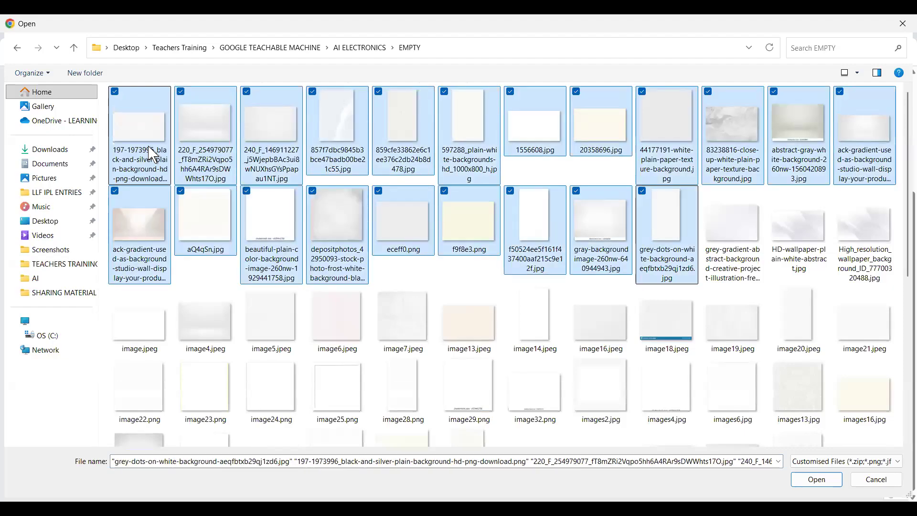
pyautogui.press('Return')
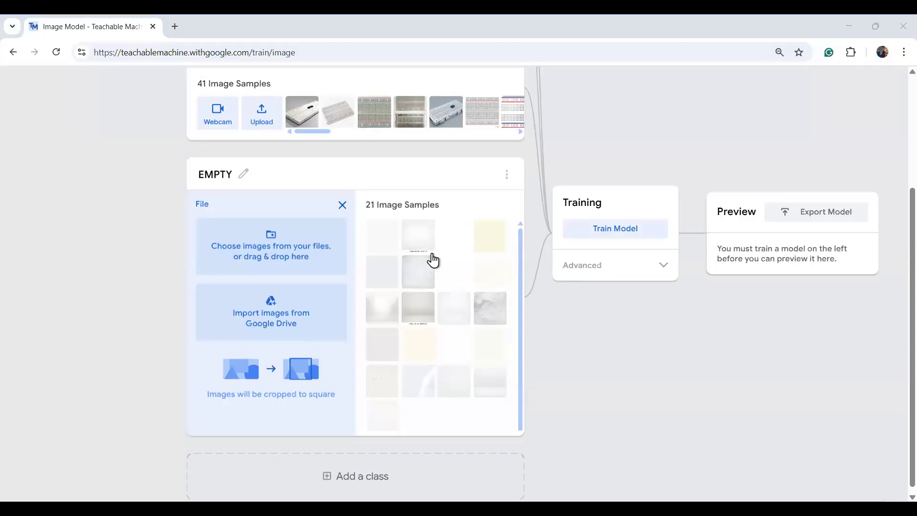
pyautogui.scroll(4, 292, 338)
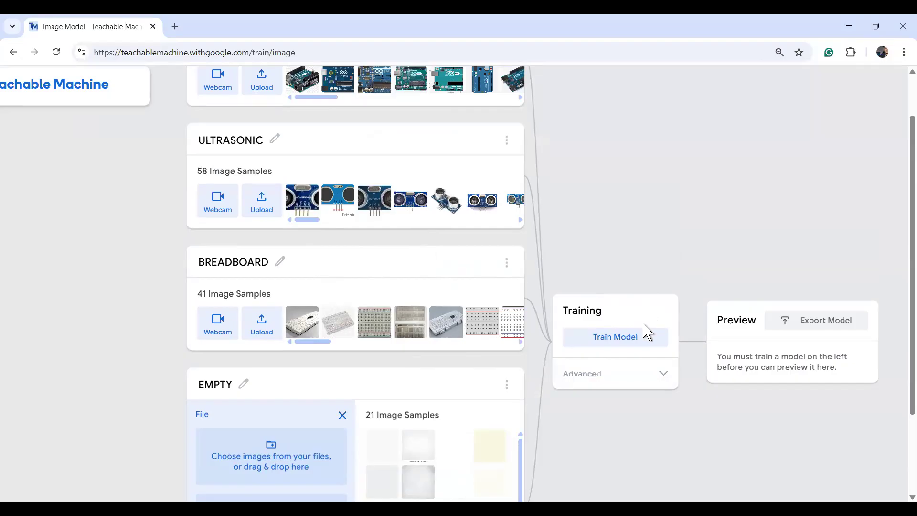
pyautogui.scroll(-3, 900, 262)
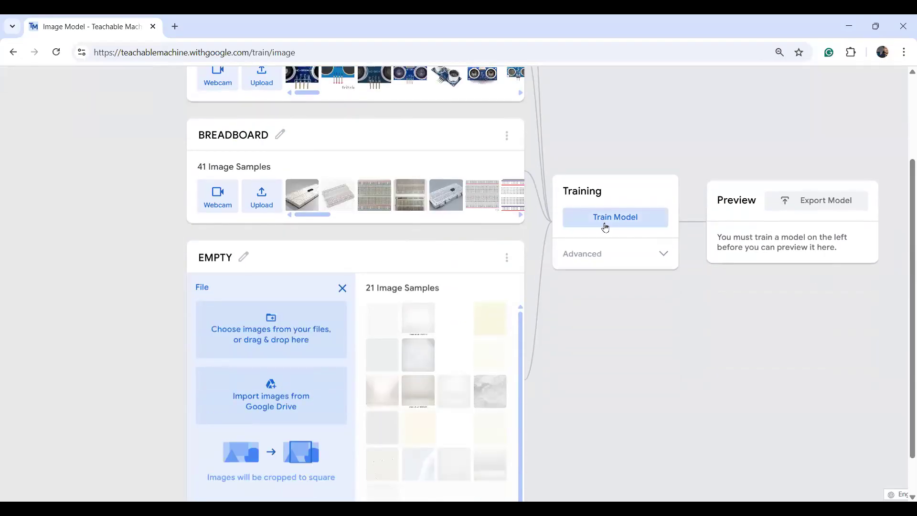
# Train the model, waiting out the unresponsive-page prompt and dismissing the 'Don't switch tabs!' notice.
pyautogui.click(668, 256)
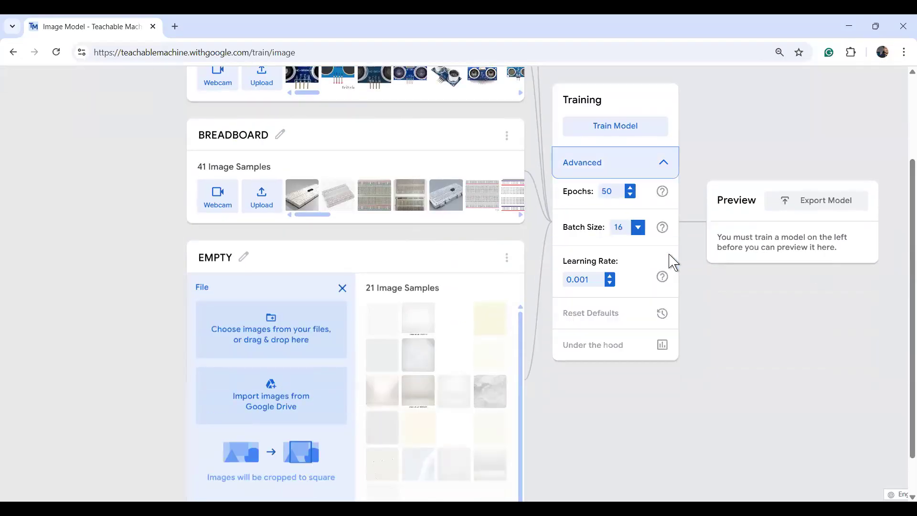
pyautogui.click(633, 135)
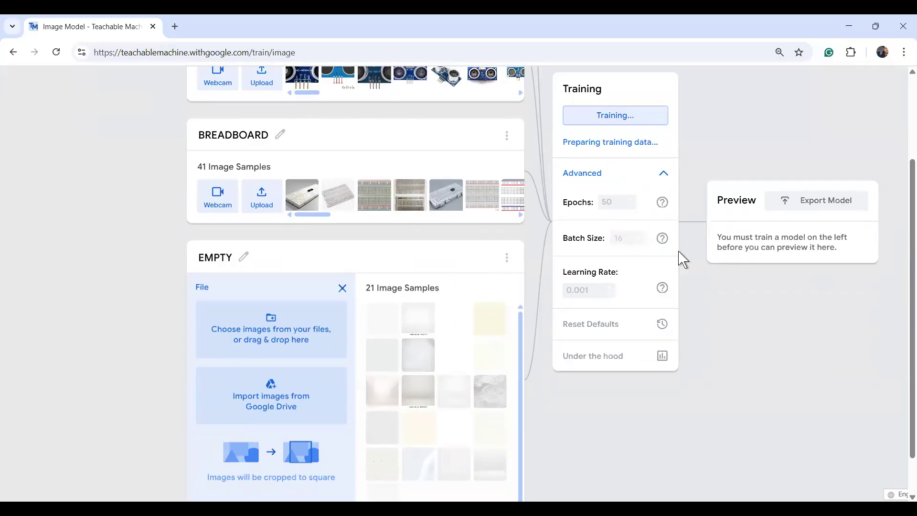
pyautogui.scroll(5, 901, 159)
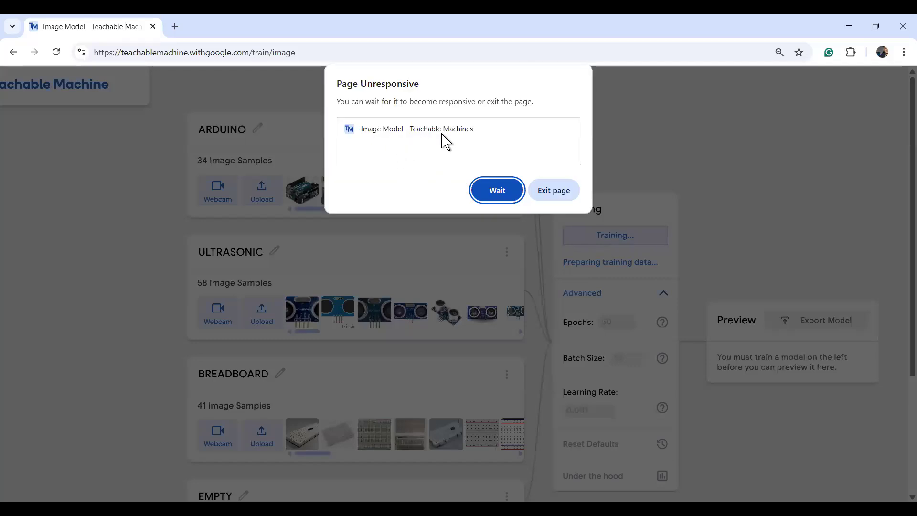
pyautogui.click(491, 197)
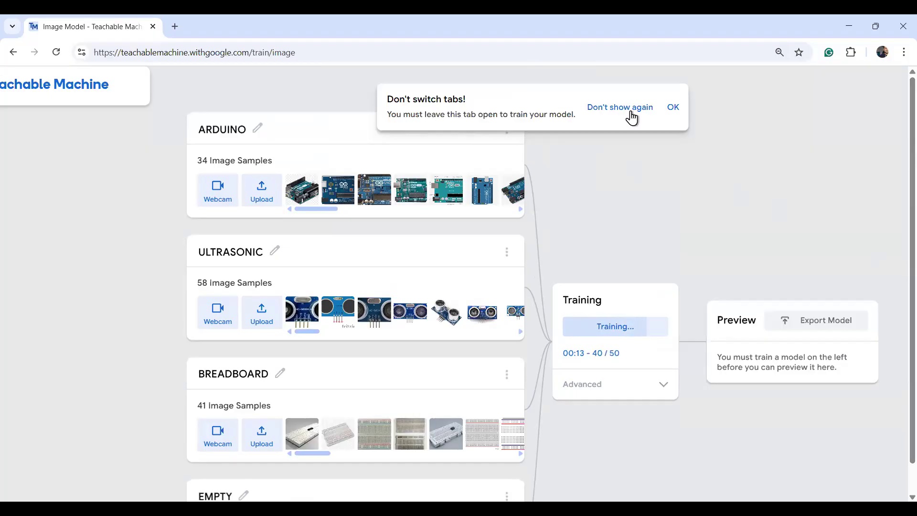
pyautogui.click(672, 108)
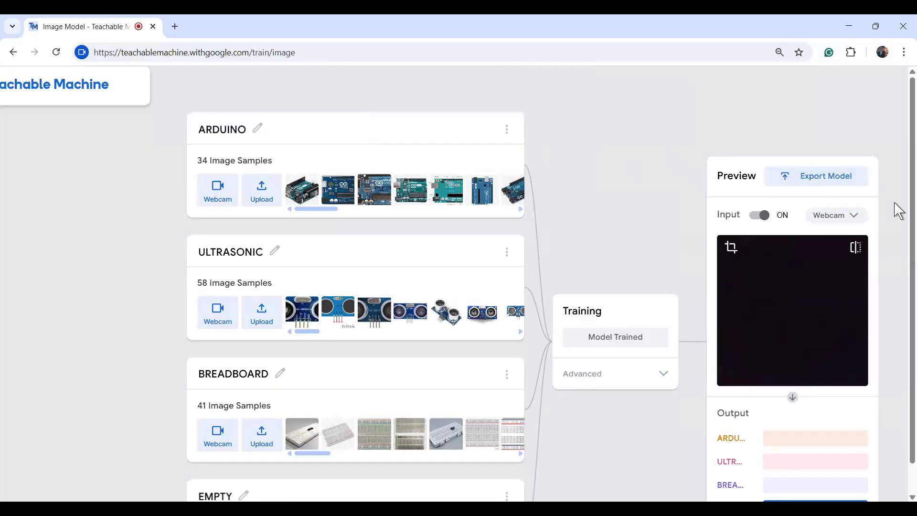
# Open the Preview panel's input dropdown to show the Webcam and File choices.
pyautogui.scroll(-2, 902, 220)
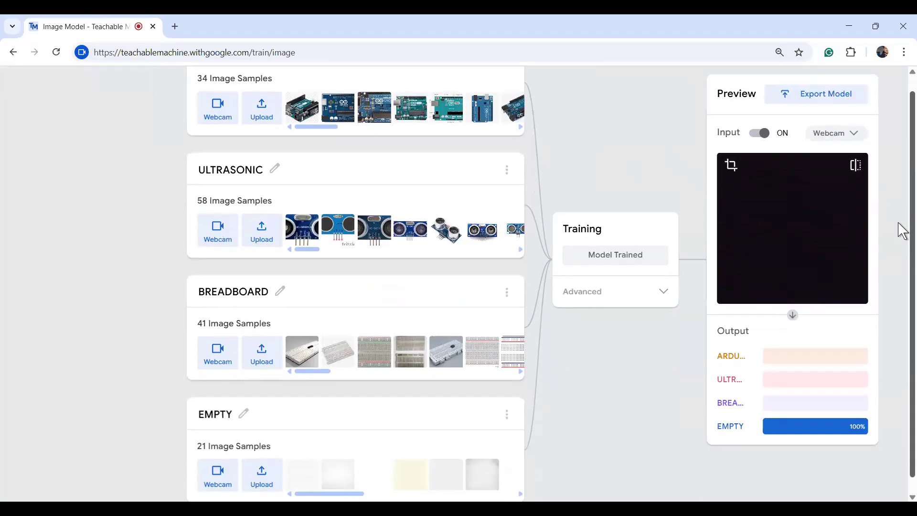
pyautogui.scroll(1, 901, 225)
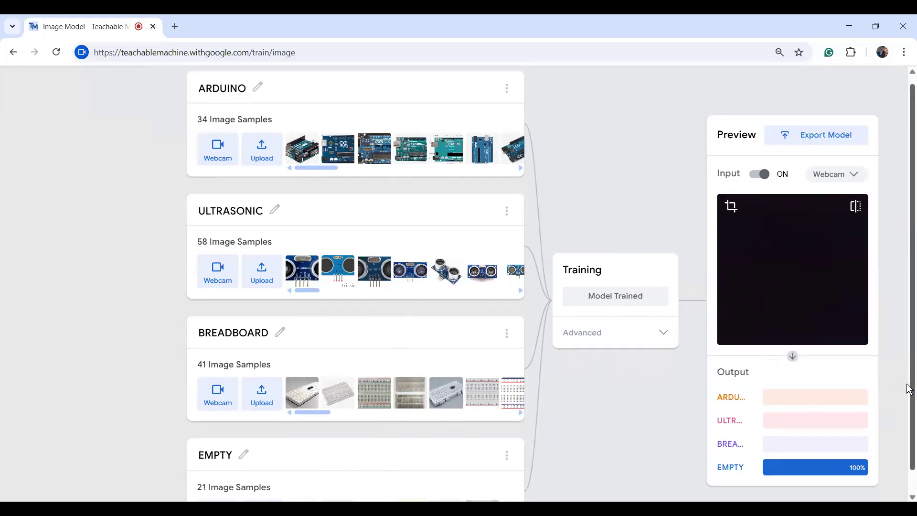
pyautogui.scroll(1, 909, 378)
pyautogui.scroll(-1, 909, 378)
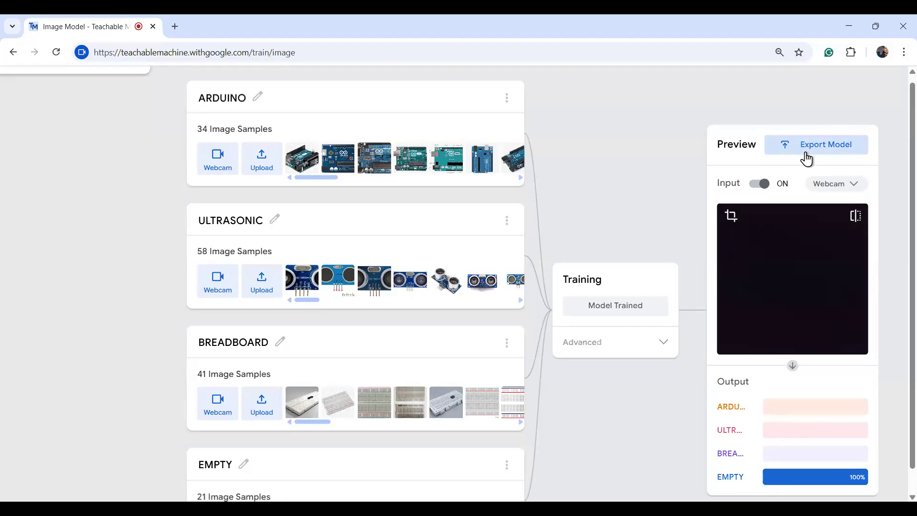
pyautogui.click(845, 186)
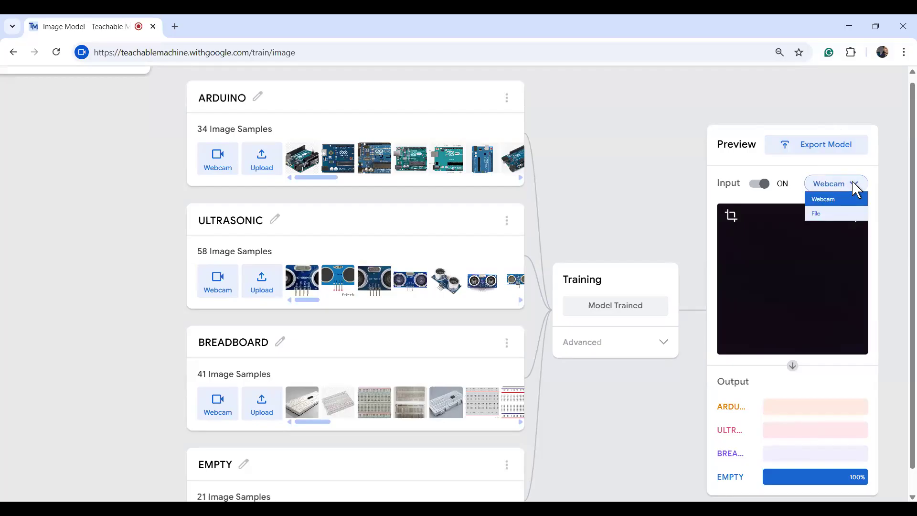
# Set the preview input to File, then reopen the input source dropdown.
pyautogui.click(826, 213)
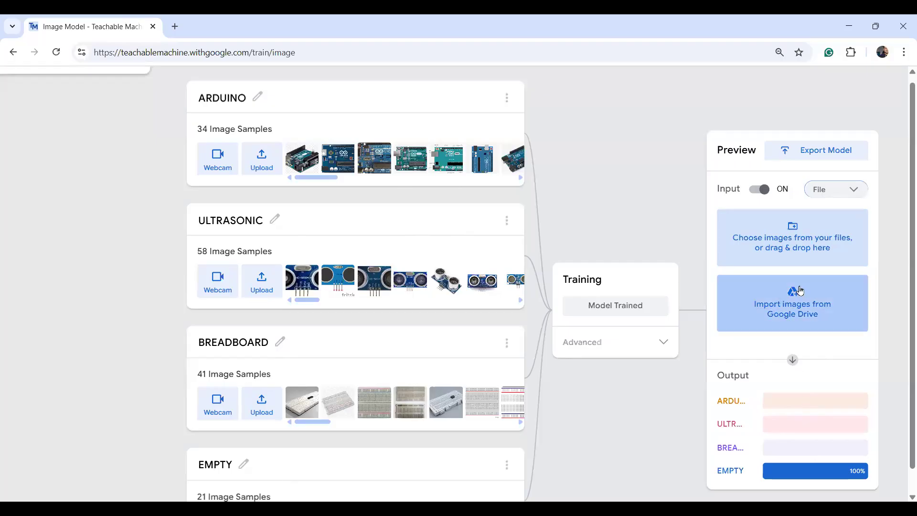
pyautogui.click(843, 189)
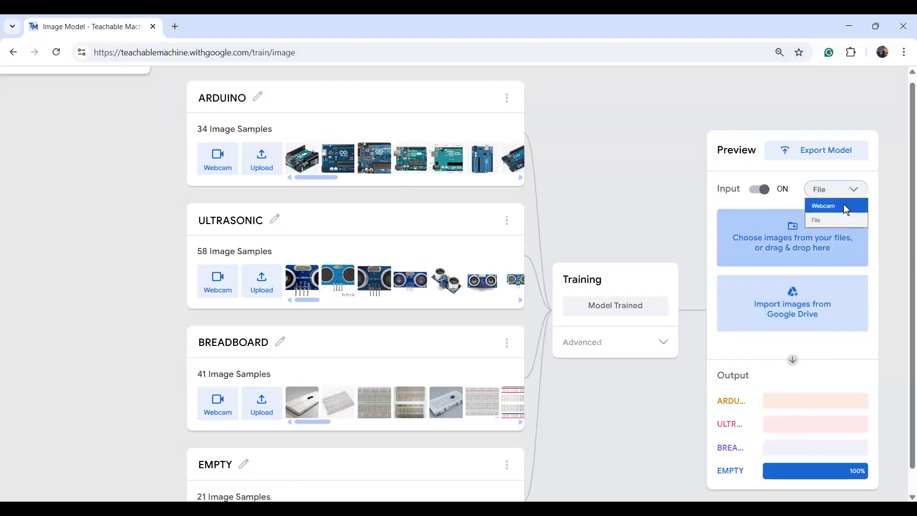
# Choose Webcam as the preview input to test the model live.
pyautogui.click(846, 208)
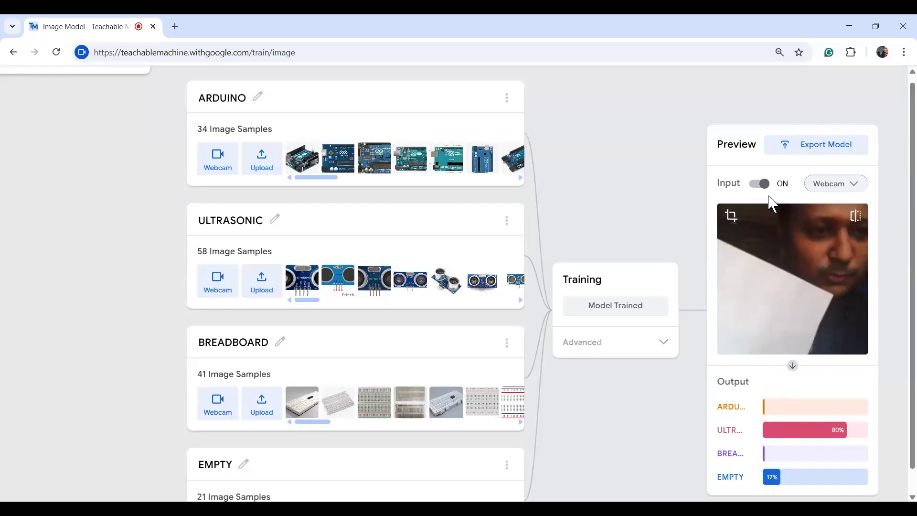
# Export the model via 'Upload (shareable link)', upload it, and copy the sharable link.
pyautogui.click(794, 149)
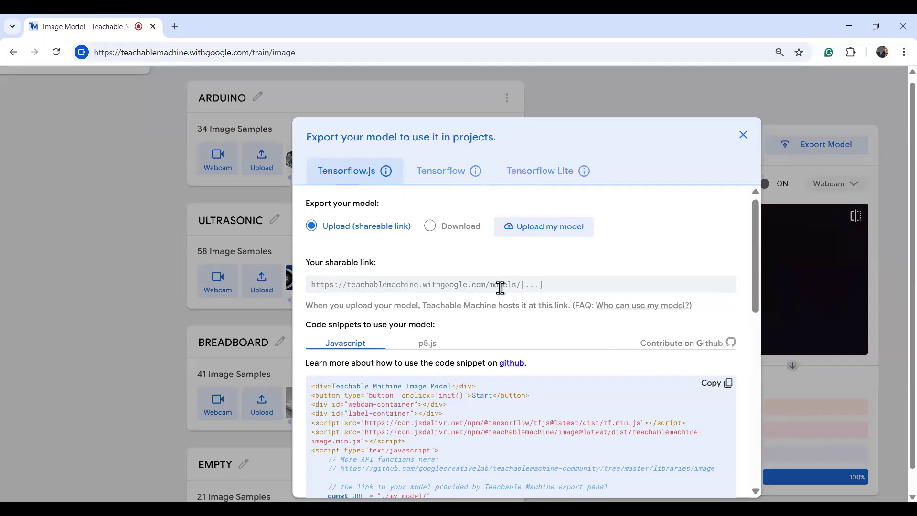
pyautogui.click(429, 227)
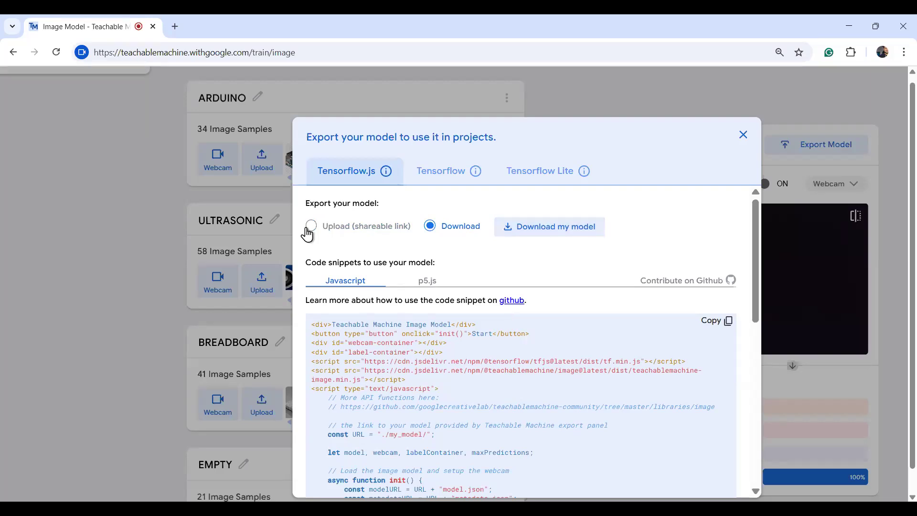
pyautogui.click(311, 228)
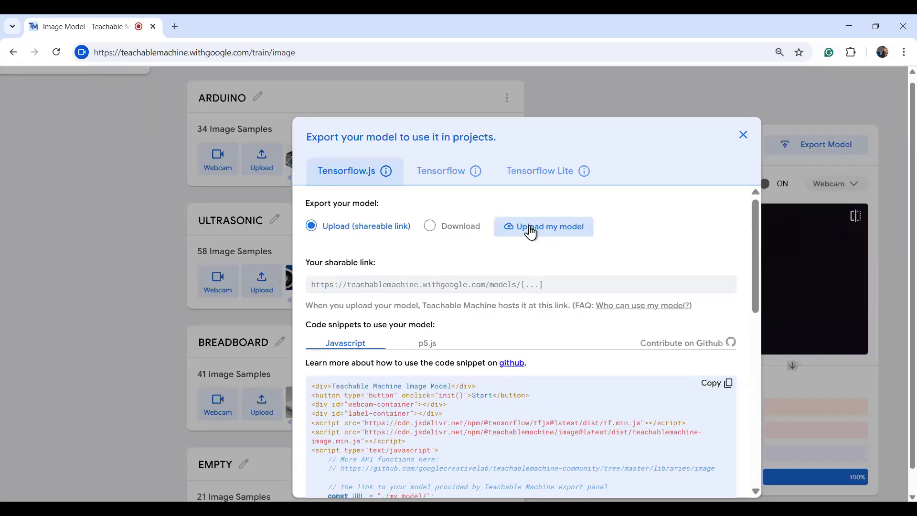
pyautogui.click(529, 227)
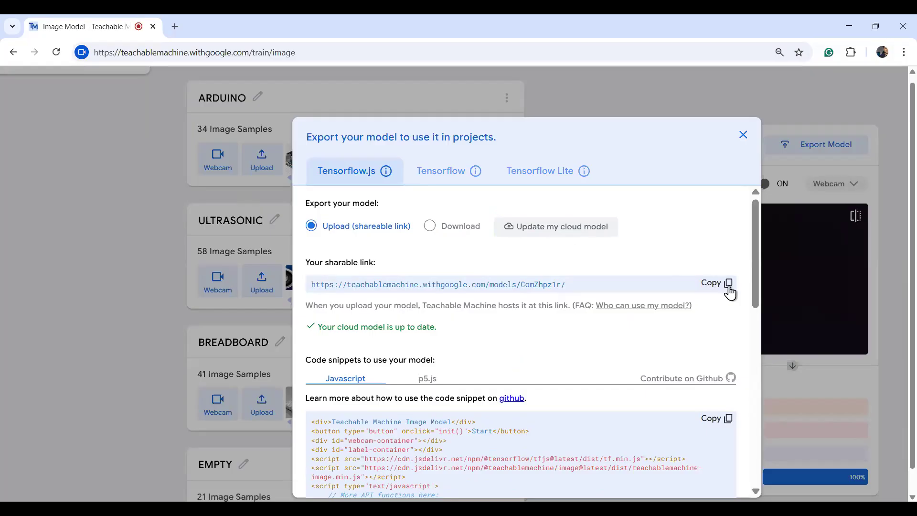
pyautogui.click(729, 289)
# Load the copied model link in a new tab, then return and close the Export dialog.
pyautogui.click(172, 30)
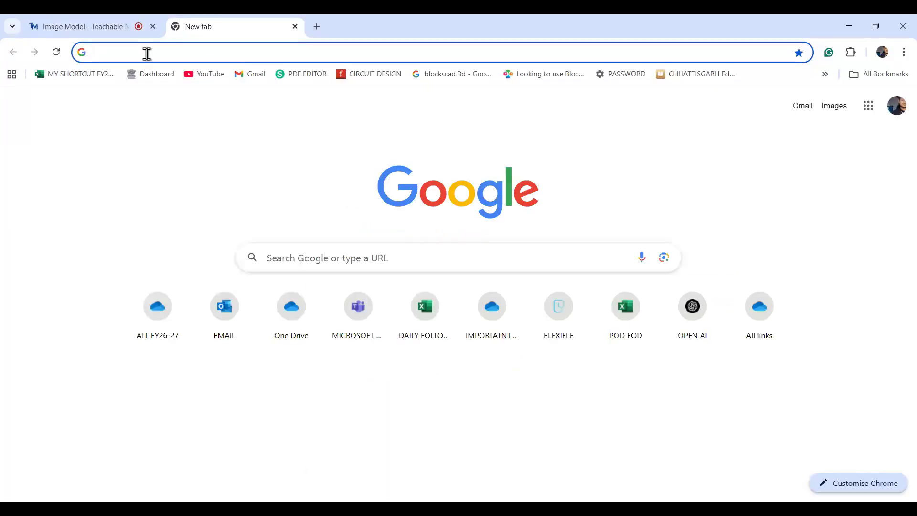
pyautogui.hotkey('ctrl', 'v')
pyautogui.press('Return')
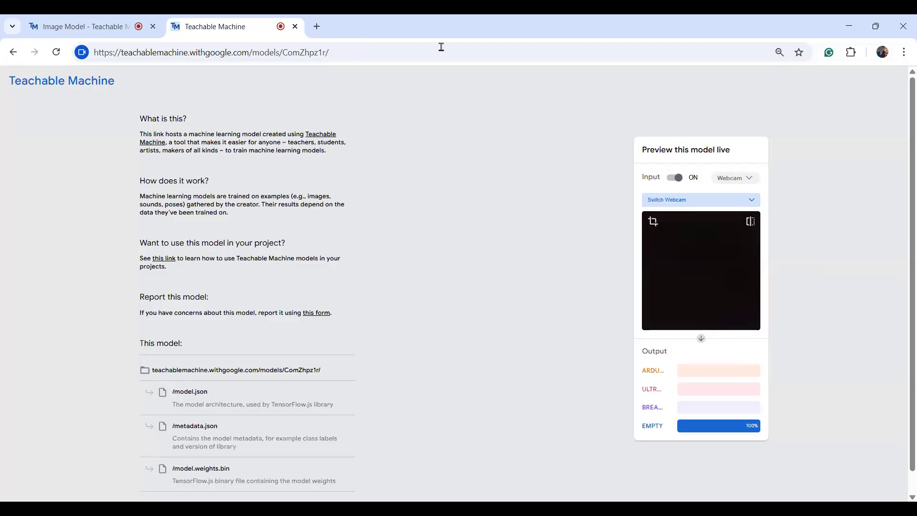
pyautogui.click(100, 30)
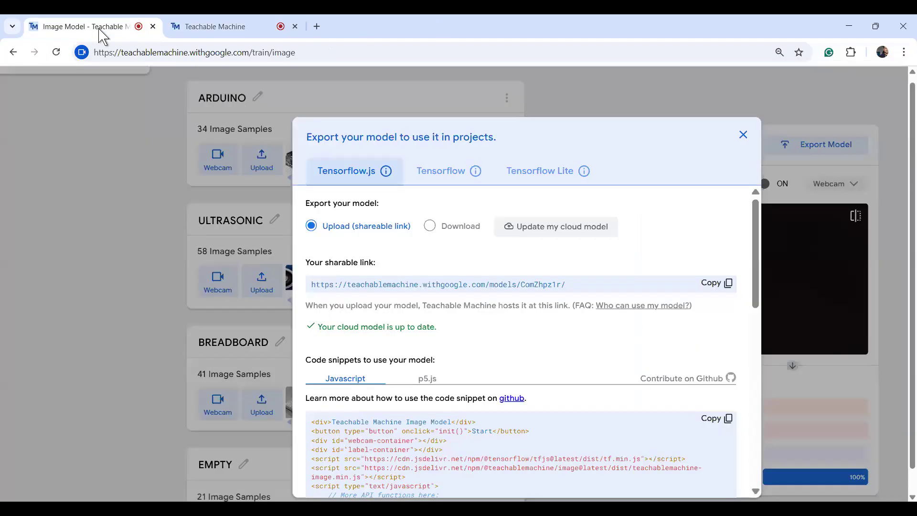
pyautogui.click(744, 136)
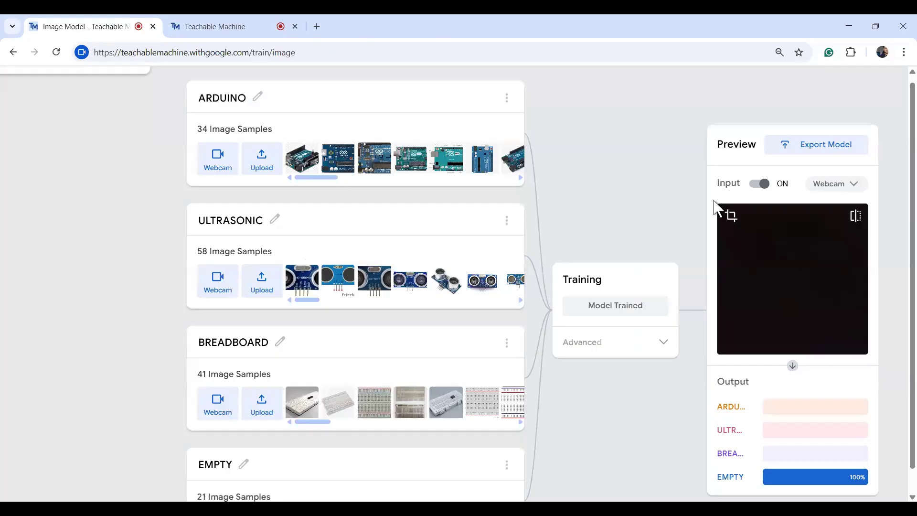
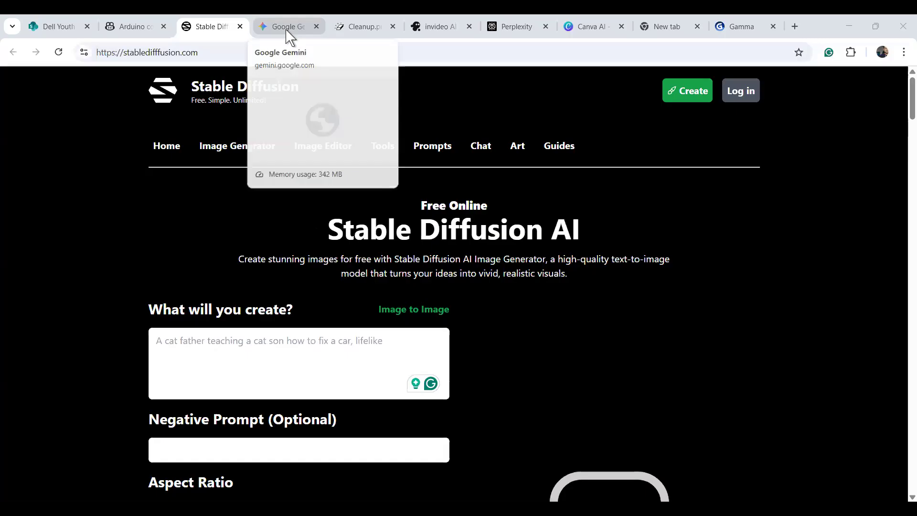
# Switch to the Canva AI tab showing the 'Generative AI: Transforming Innovation' presentation.
pyautogui.click(585, 30)
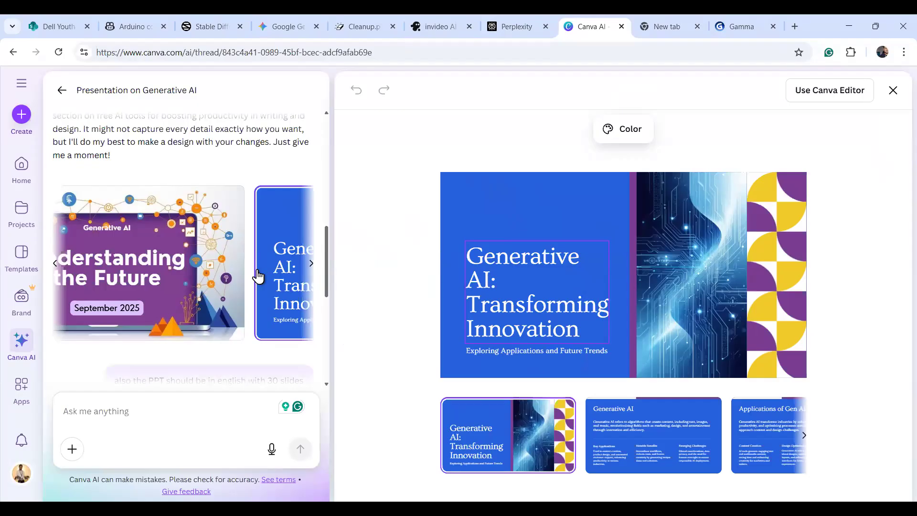
# Scroll the chat back to the original Gen AI presentation request, then open a new browser tab.
pyautogui.moveTo(328, 271); pyautogui.dragTo(325, 144)
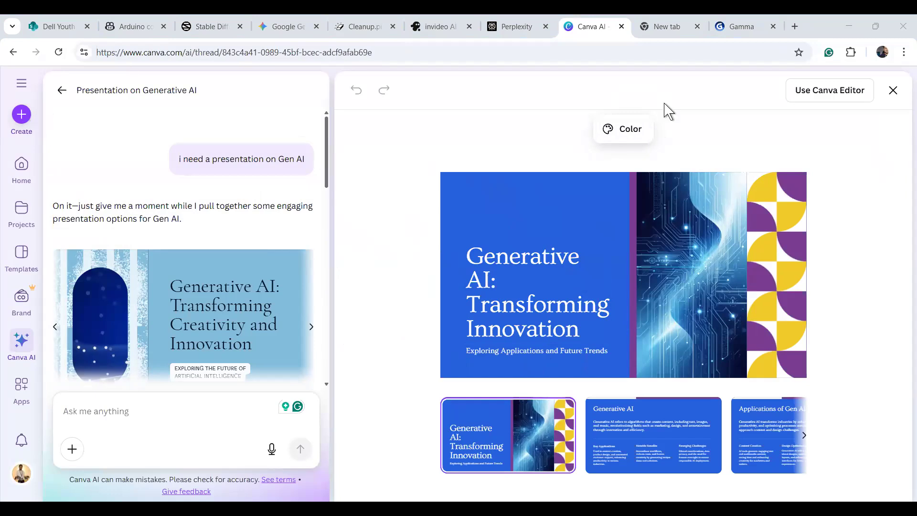
pyautogui.hotkey('ctrl', 't')
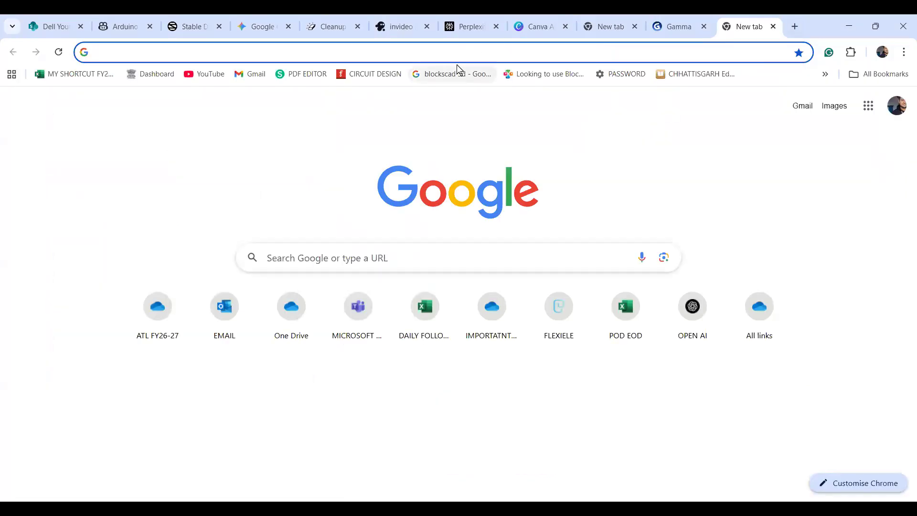
# Go to CANVA.com in the new tab and focus the Canva AI prompt box.
pyautogui.write('CANVA.com')
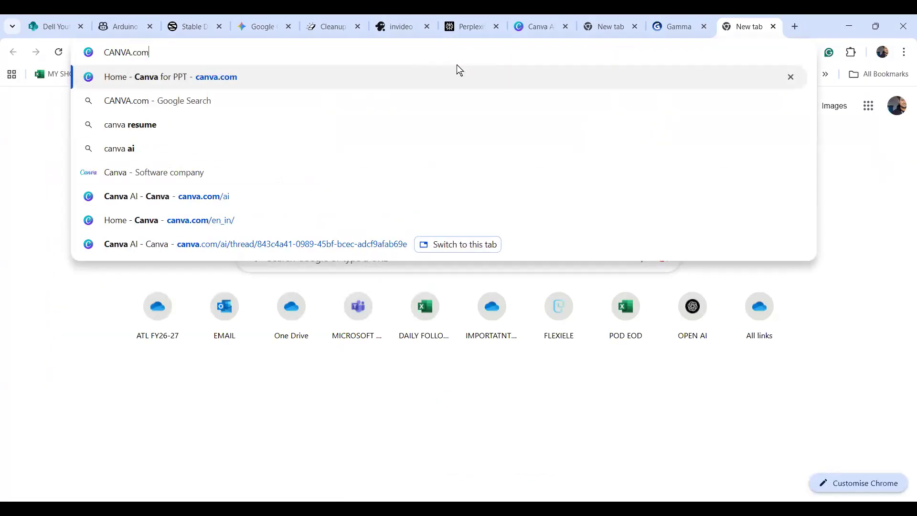
pyautogui.press('Return')
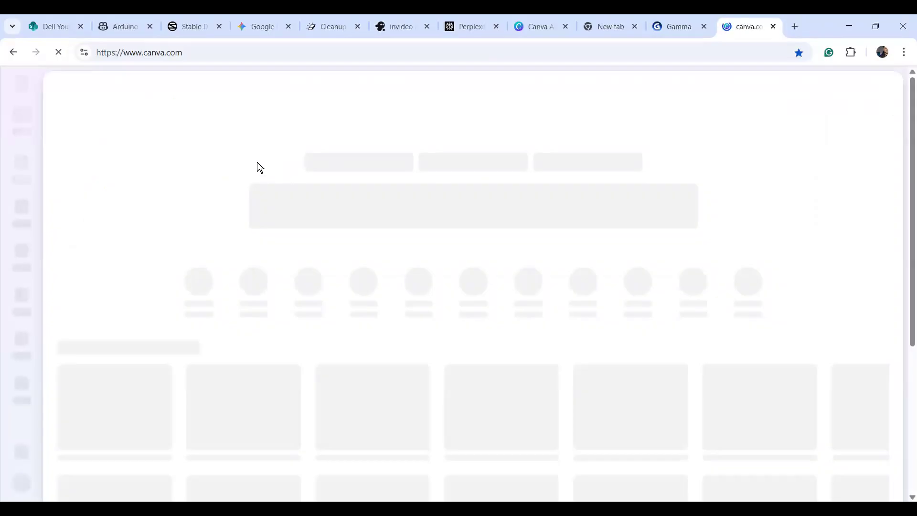
pyautogui.scroll(-2, 258, 159)
pyautogui.scroll(2, 258, 159)
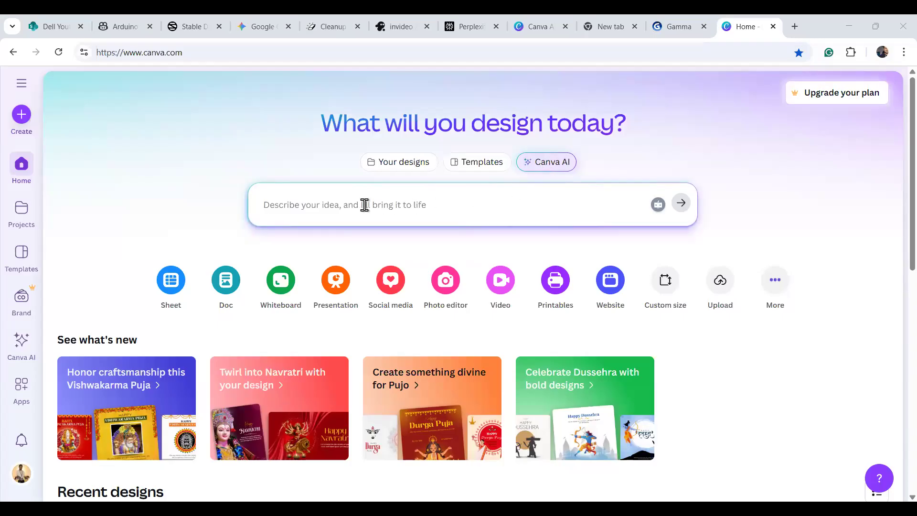
pyautogui.click(365, 204)
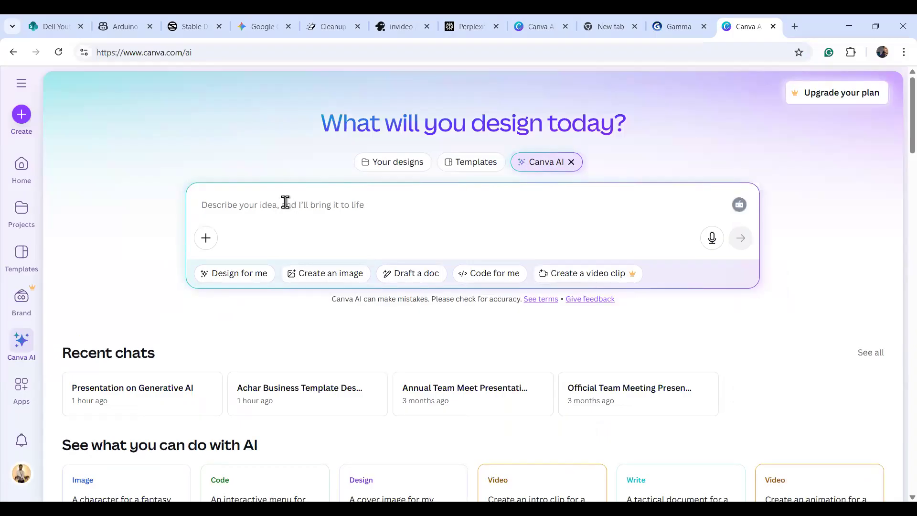
# Ask Canva AI for an ATL Robotics Competition invitation template for DAV school, dated 30th Sept 2025.
pyautogui.write('I NE')
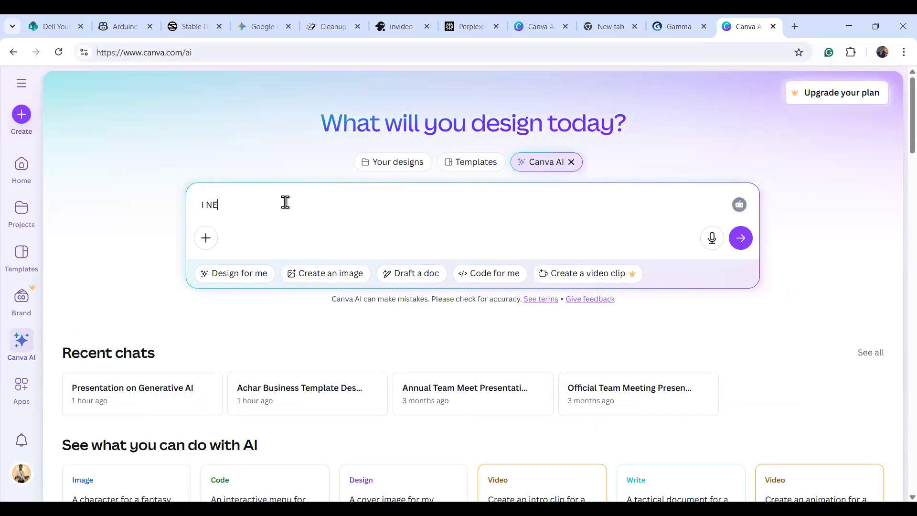
pyautogui.write('ED A INVITATION TEMPLATE OF AT')
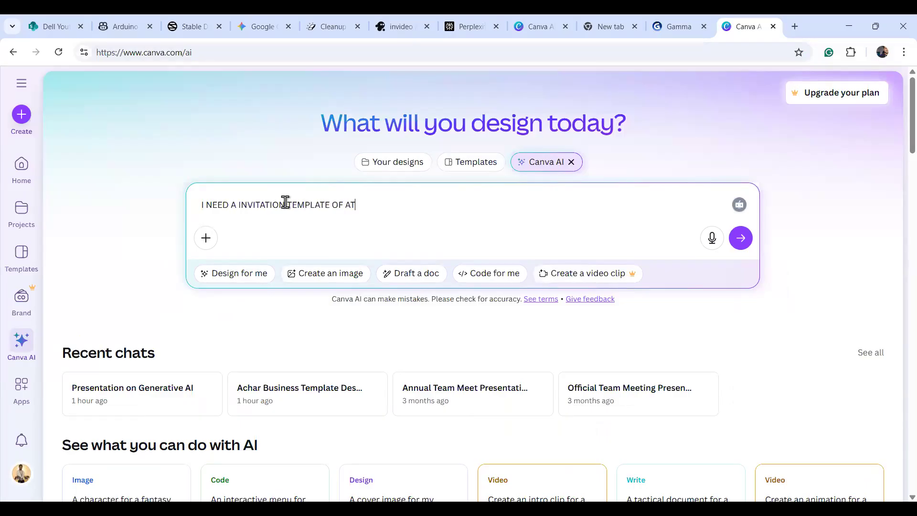
pyautogui.write('L ROBOTICS COMPETITIO')
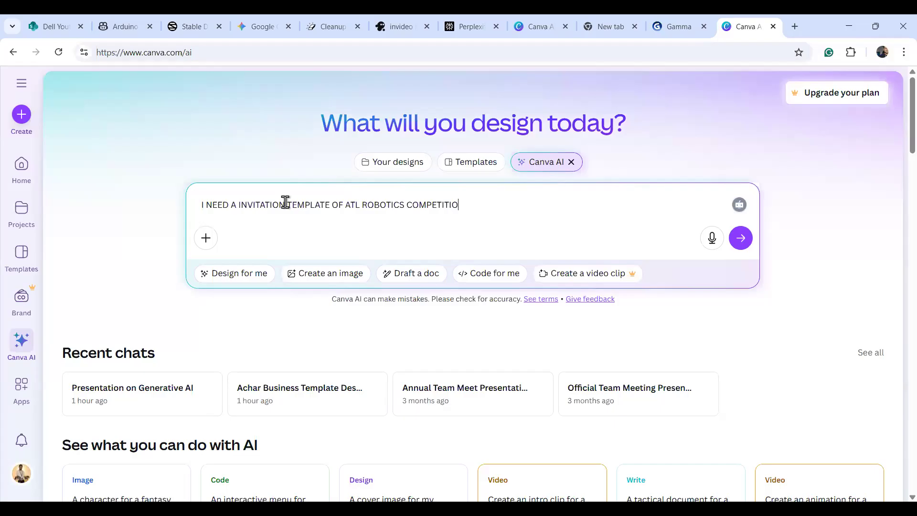
pyautogui.write('N IN MY SCHOOL . MY')
pyautogui.write('SCHOOL NAME IS DAV')
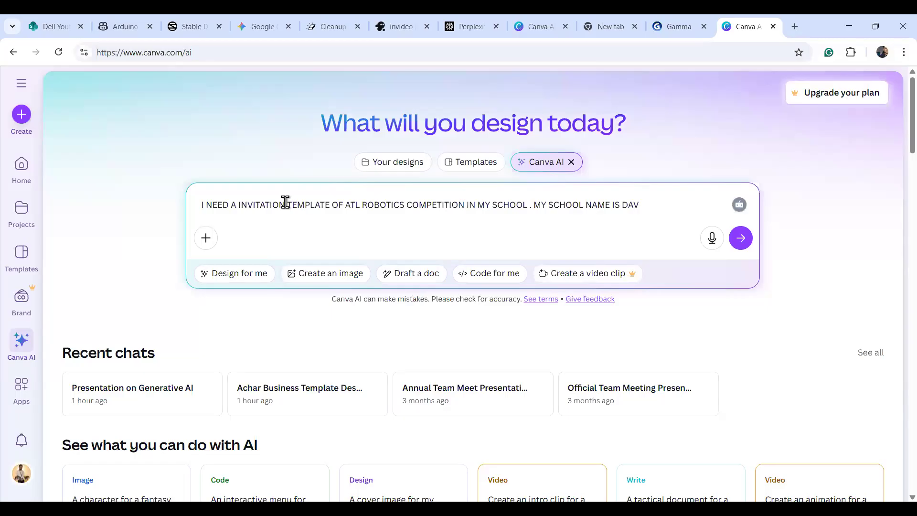
pyautogui.write(', COMPETITION DATE')
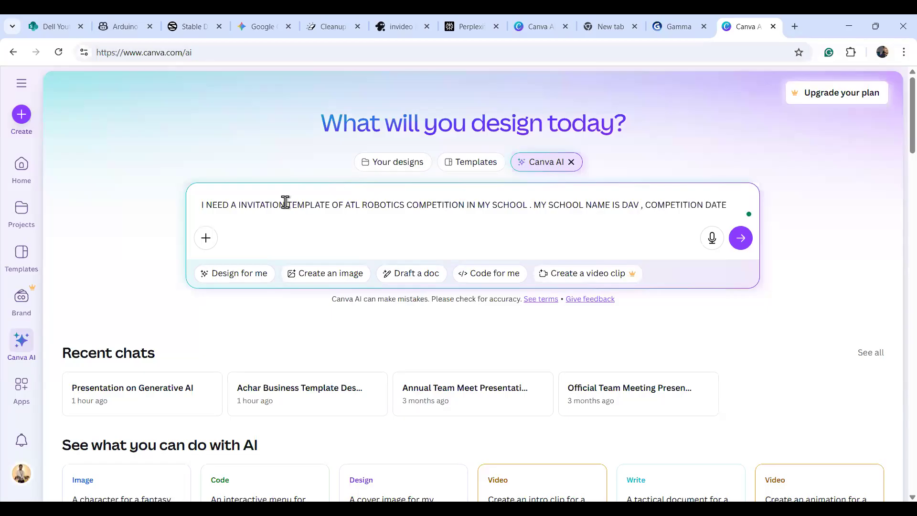
pyautogui.write('- 30TH ')
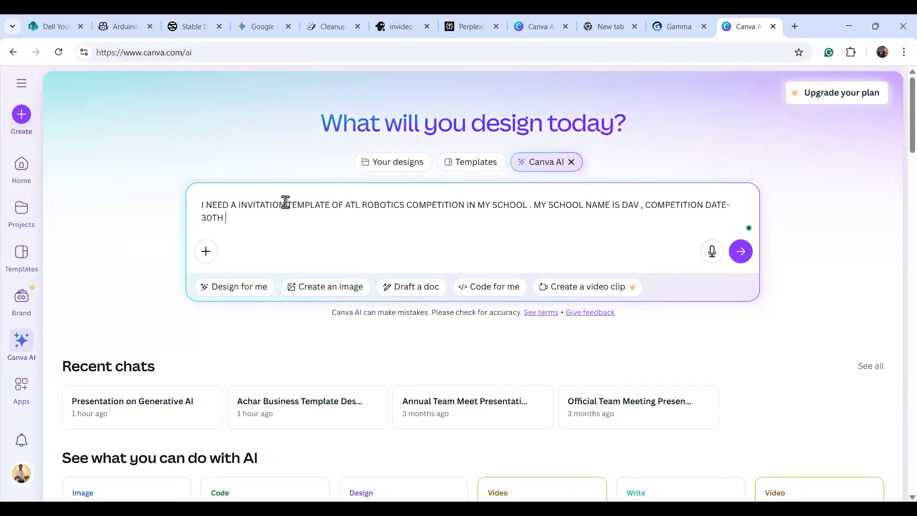
pyautogui.write('SEPT 2025')
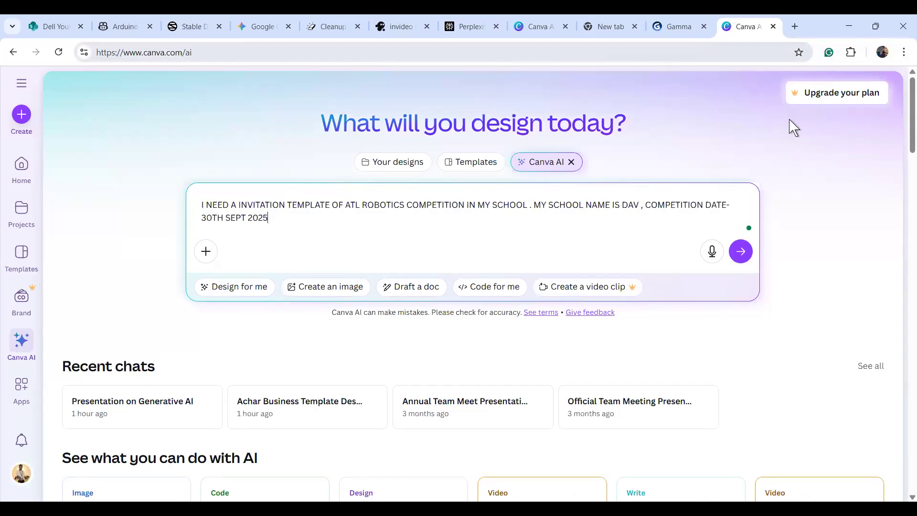
pyautogui.click(741, 251)
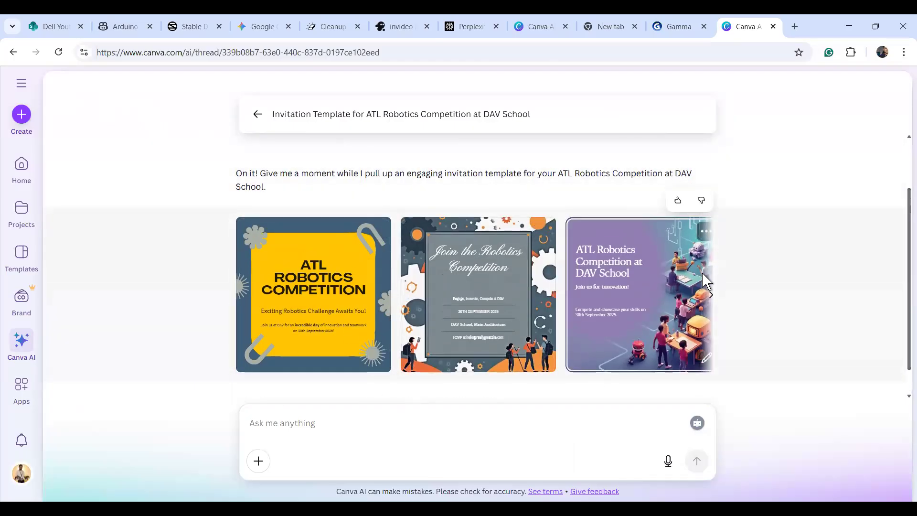
# Preview the purple invitation, then tell Canva AI the venue is Rohini, Delhi and grades 6th–8th participate.
pyautogui.click(616, 276)
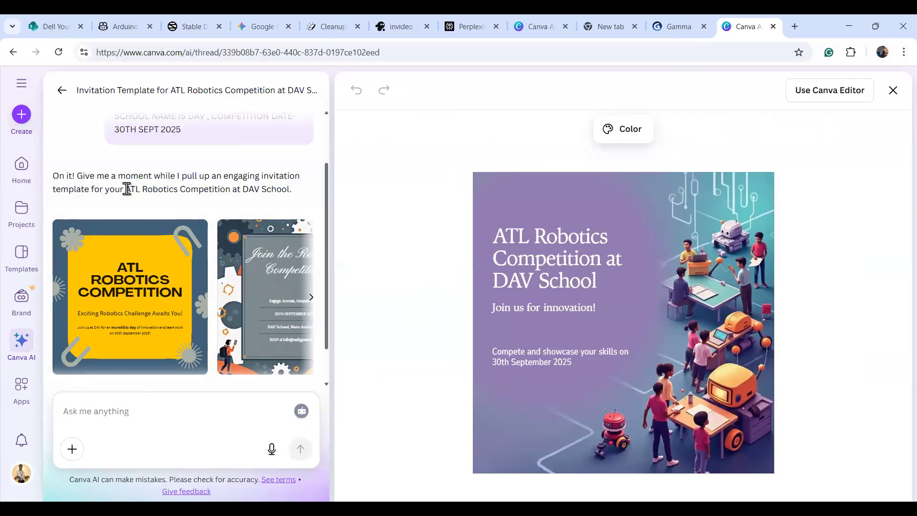
pyautogui.click(88, 405)
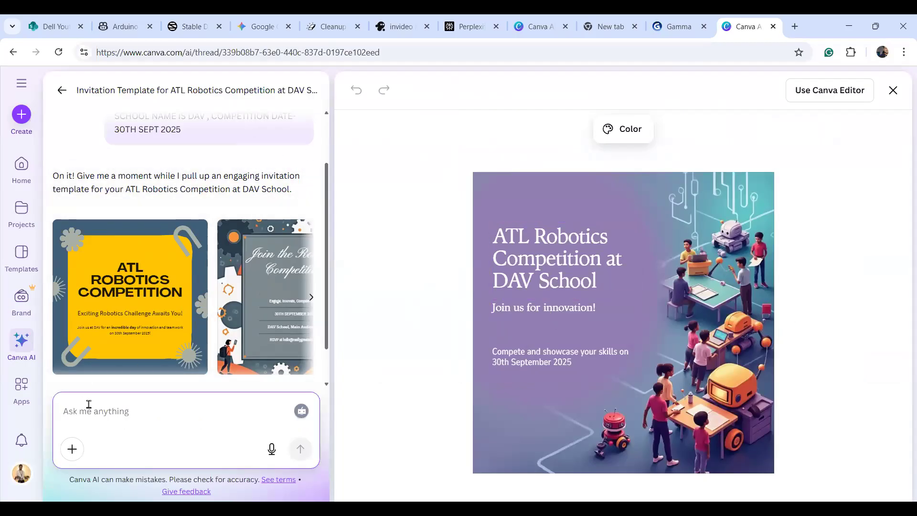
pyautogui.write('AD')
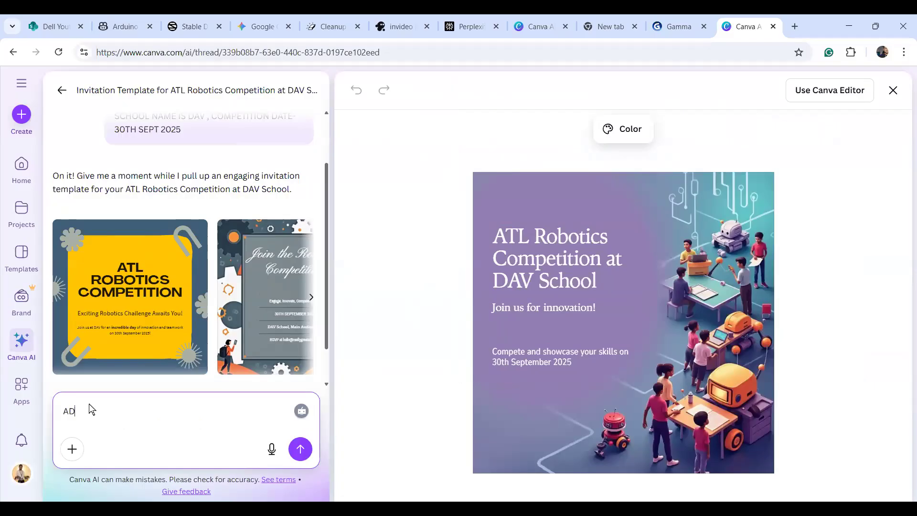
pyautogui.write('DRESS IS ROHINIDELHI')
pyautogui.press('Left')
pyautogui.press('Left')
pyautogui.press('Left')
pyautogui.press('Left')
pyautogui.press('Left')
pyautogui.write('ROHINI ,')
pyautogui.press('Return')
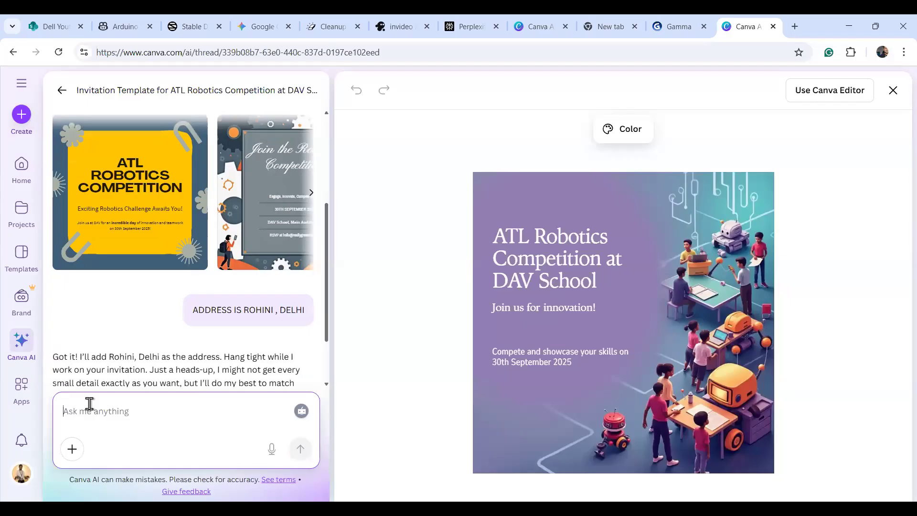
pyautogui.write('STUDE')
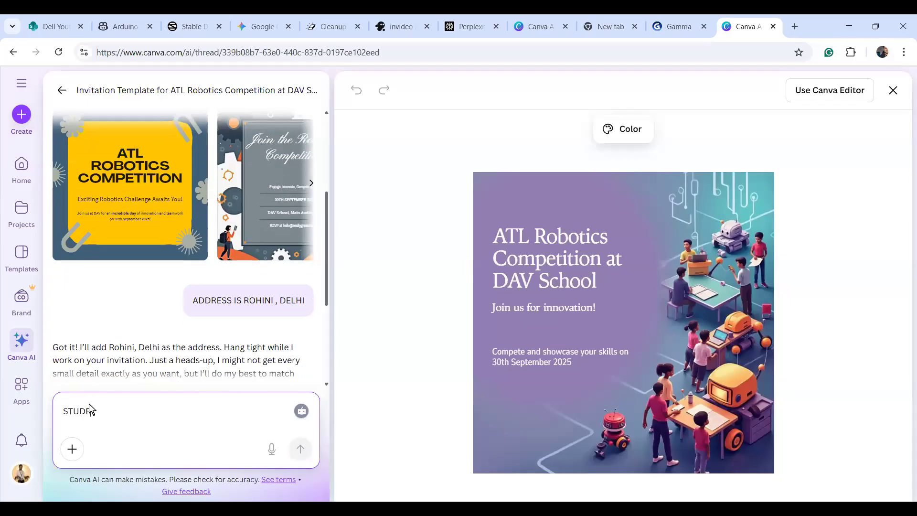
pyautogui.write('NTS FROMN GRADE ')
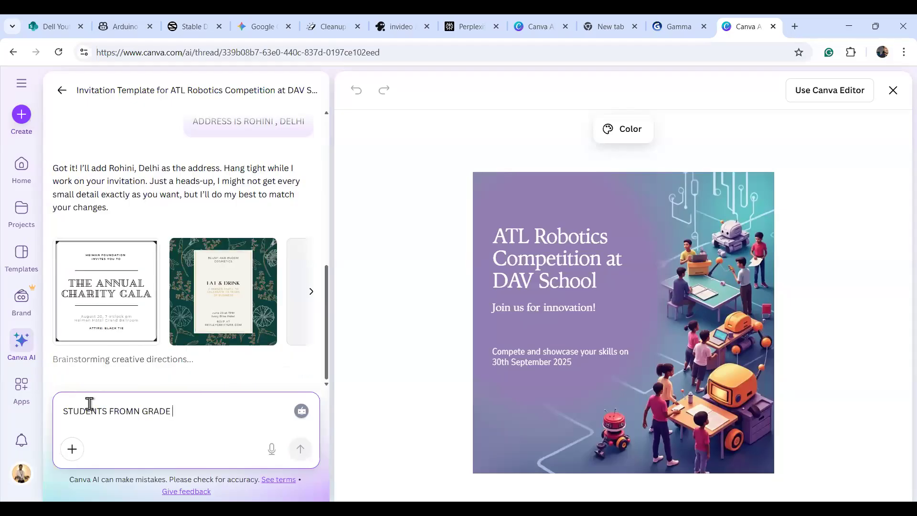
pyautogui.write(' 6')
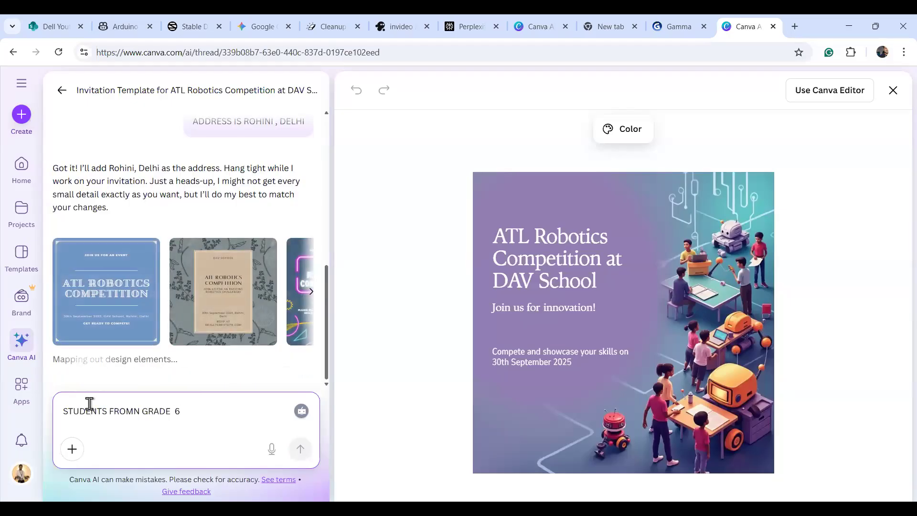
pyautogui.write('TH-8')
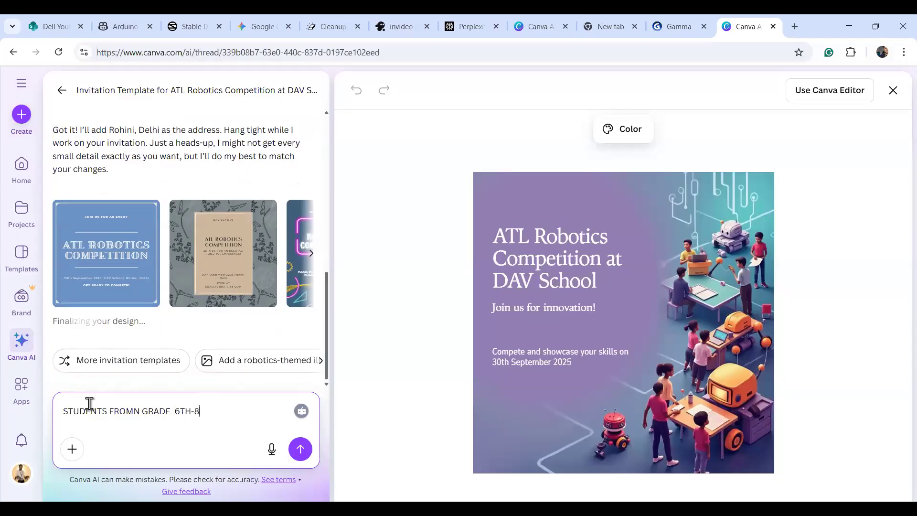
pyautogui.write('TH CAN PART')
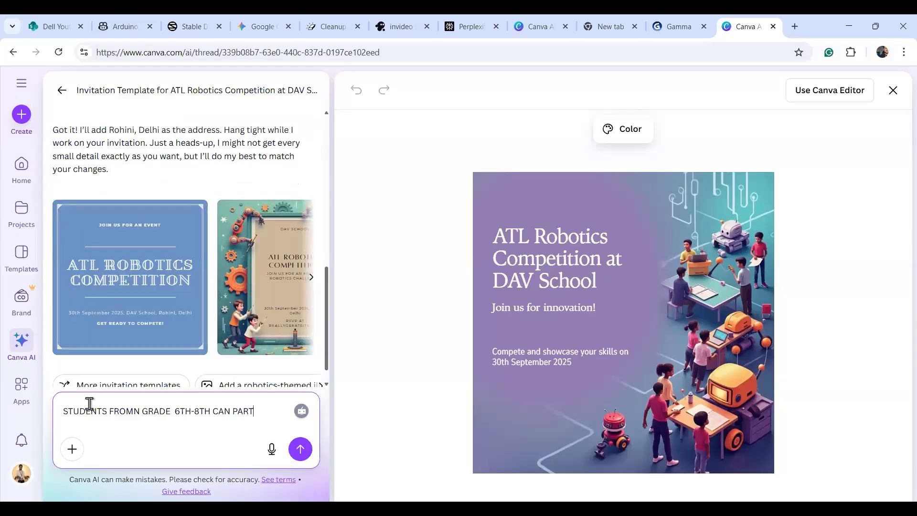
pyautogui.write('ICIPATE')
pyautogui.press('Return')
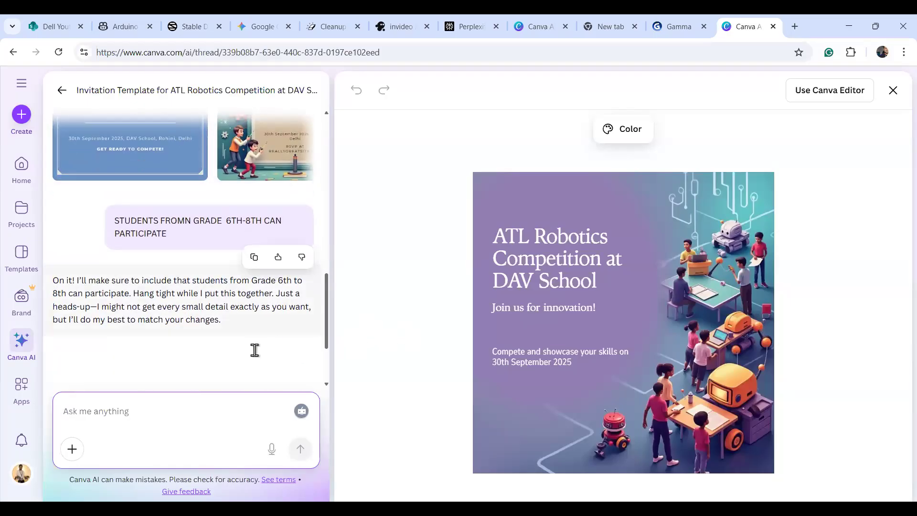
# Preview the robot-character, red-orange and gear-framed DAV School invitations, ending on the gear-framed one.
pyautogui.moveTo(326, 336); pyautogui.dragTo(326, 358)
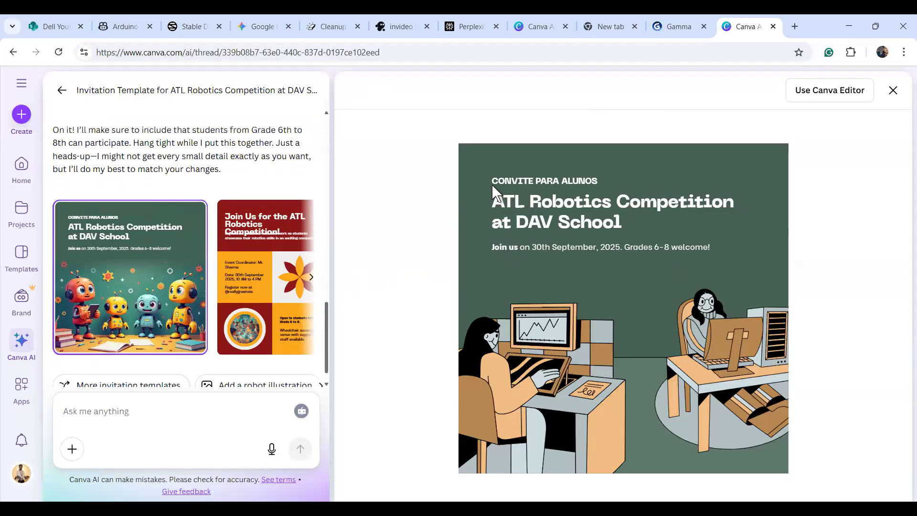
pyautogui.click(140, 276)
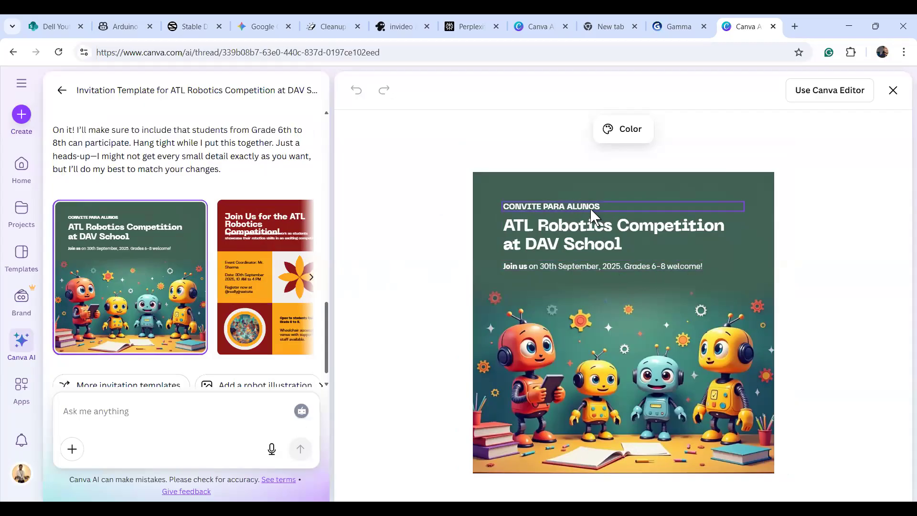
pyautogui.click(258, 321)
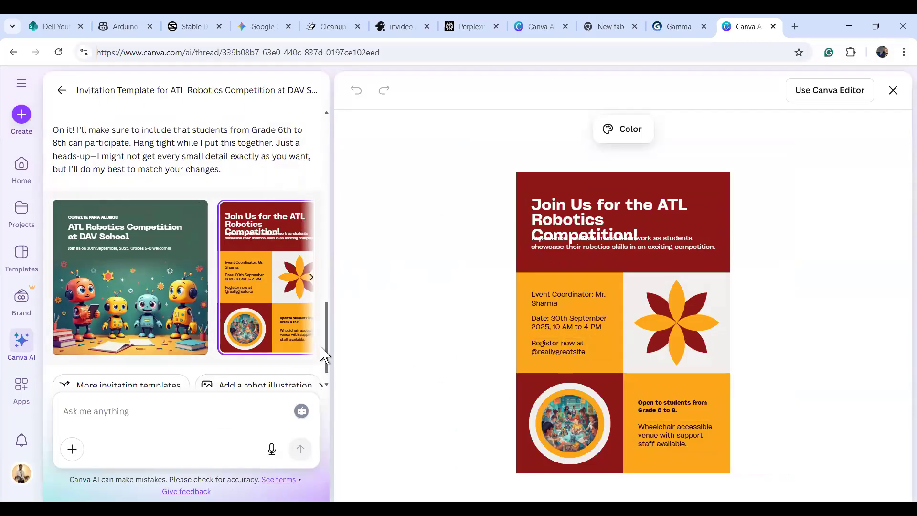
pyautogui.moveTo(329, 359); pyautogui.dragTo(326, 293)
pyautogui.scroll(3, 296, 289)
pyautogui.click(281, 284)
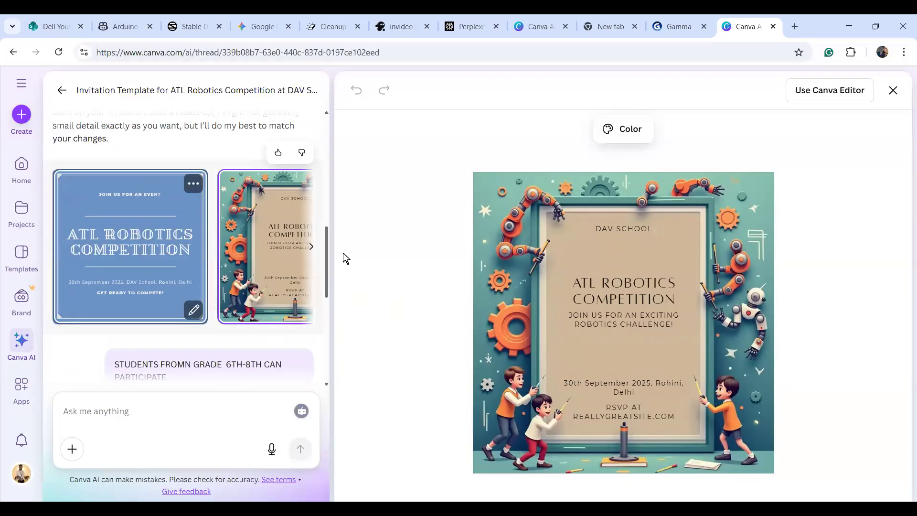
pyautogui.moveTo(326, 286); pyautogui.dragTo(326, 175)
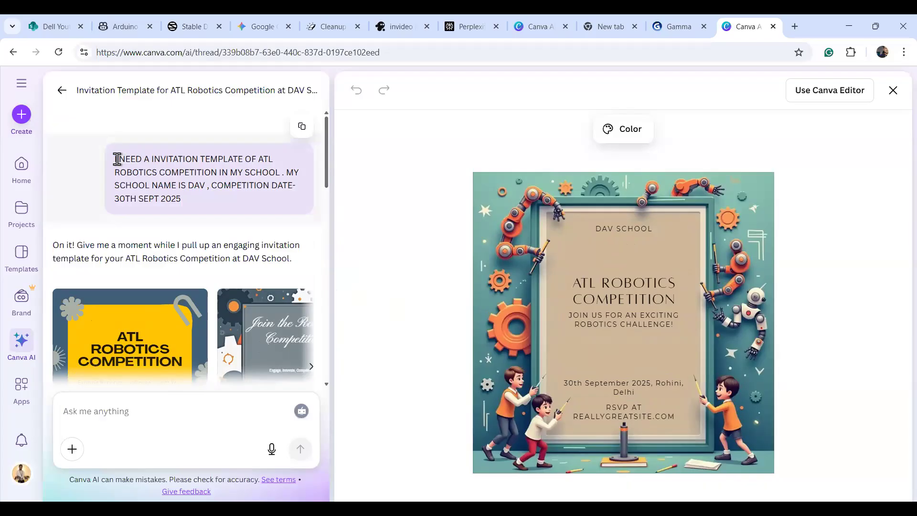
# Copy the original invitation request into the Ask me anything box.
pyautogui.moveTo(114, 159); pyautogui.dragTo(190, 205)
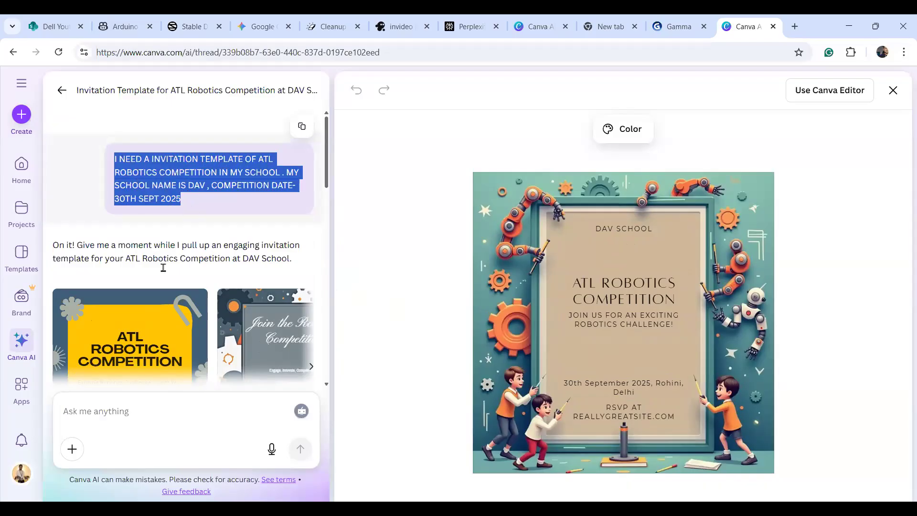
pyautogui.click(112, 406)
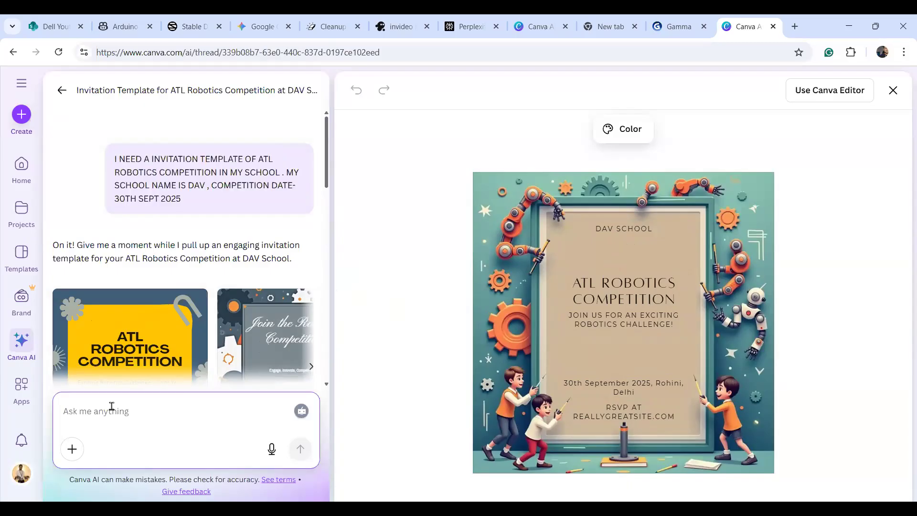
pyautogui.write('I NEED A INVITATION TEMPLATE OF ATL ROBOTICS COMPETITION IN MY SCHOOL . MY SCHOOL NAME IS DAV , COMPETITION DATE- 30TH SEPT 2025')
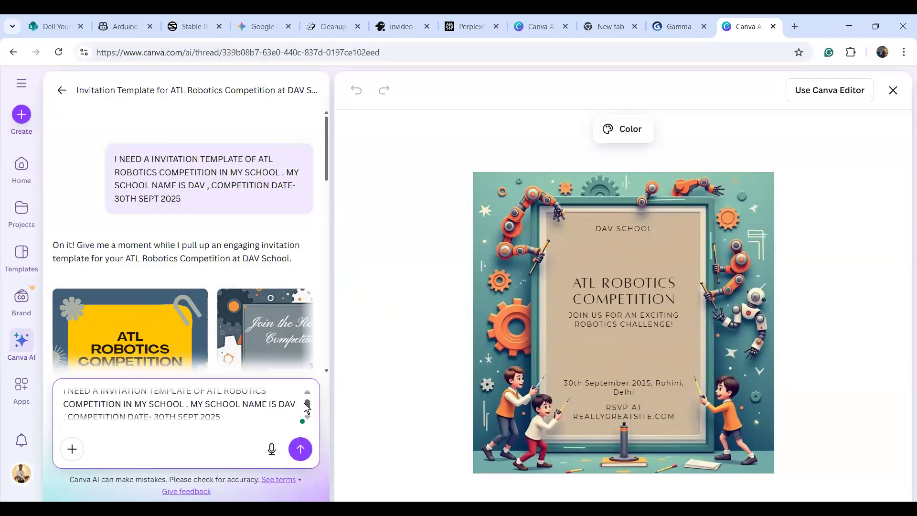
pyautogui.moveTo(307, 407); pyautogui.dragTo(307, 401)
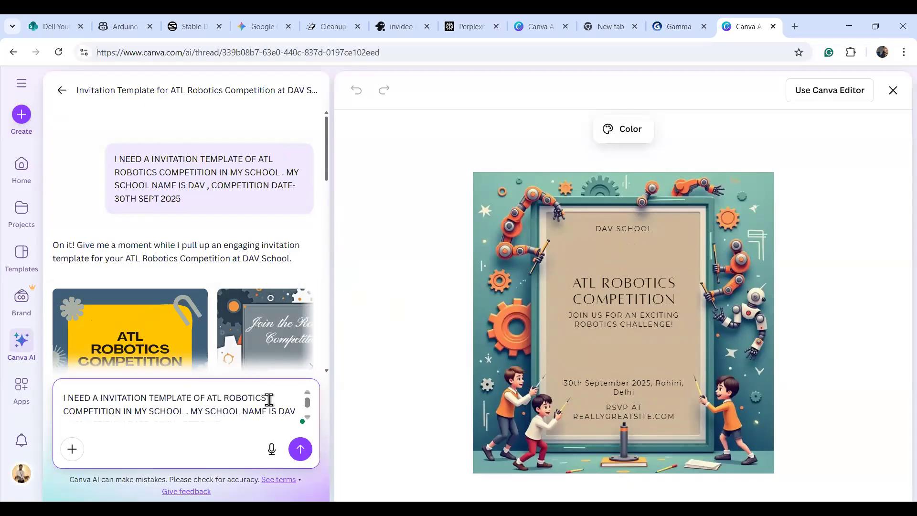
# Edit the pasted prompt to name DAVB SCHOOL ROHINI as host and reword the date.
pyautogui.click(122, 410)
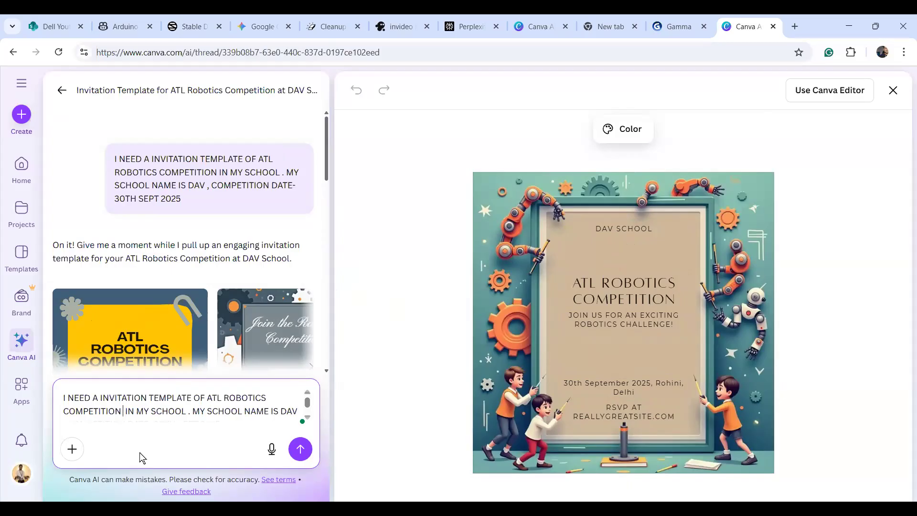
pyautogui.write('H')
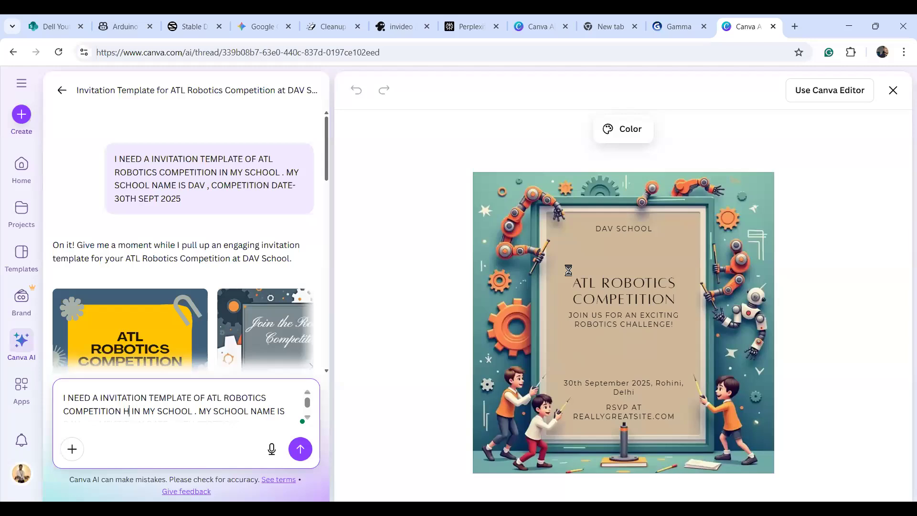
pyautogui.write('OST')
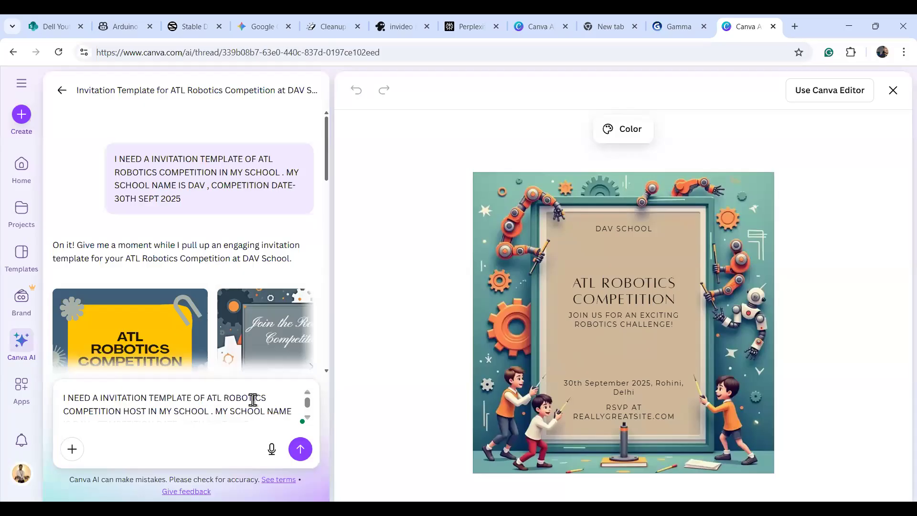
pyautogui.click(145, 414)
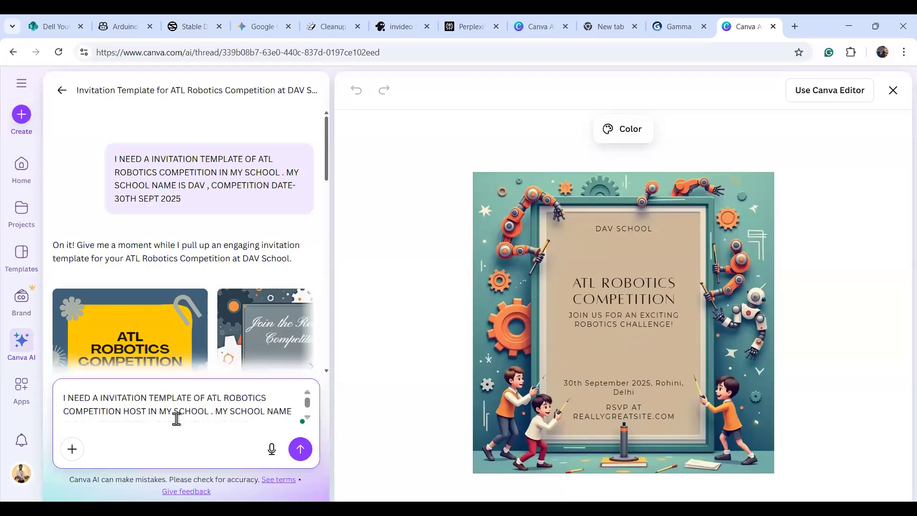
pyautogui.click(308, 420)
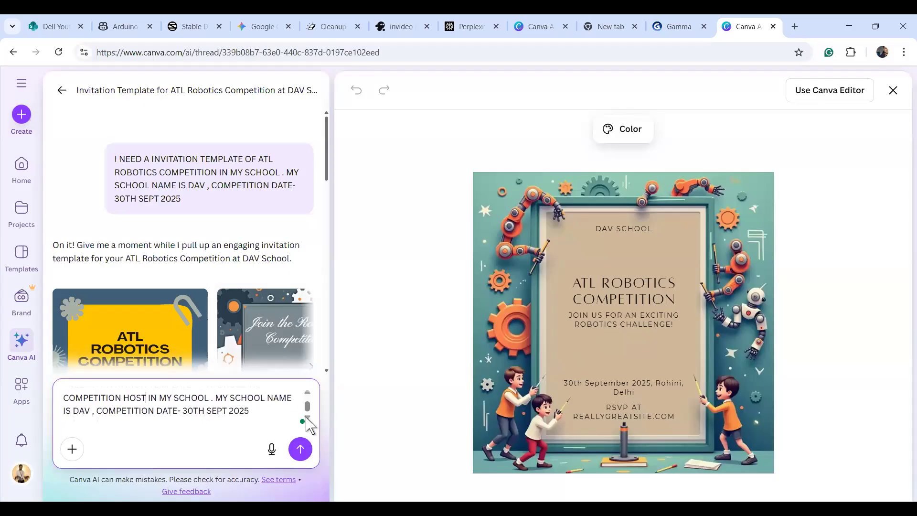
pyautogui.click(91, 412)
pyautogui.write('BS')
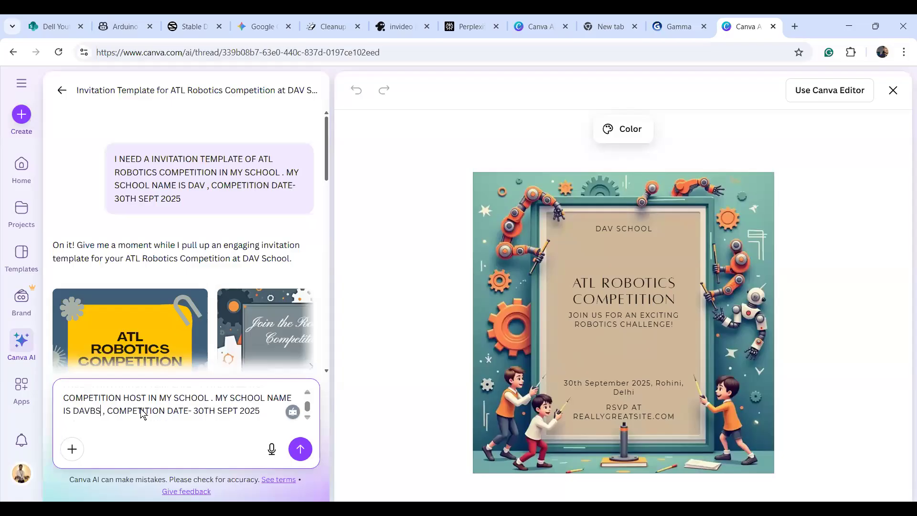
pyautogui.write('CHOOL')
pyautogui.press('Left')
pyautogui.press('BackSpace')
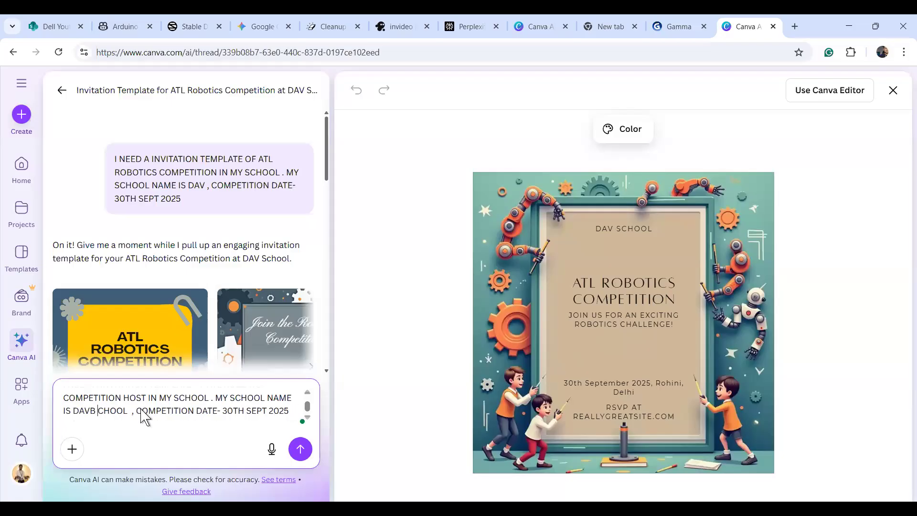
pyautogui.write('SCHOOL ')
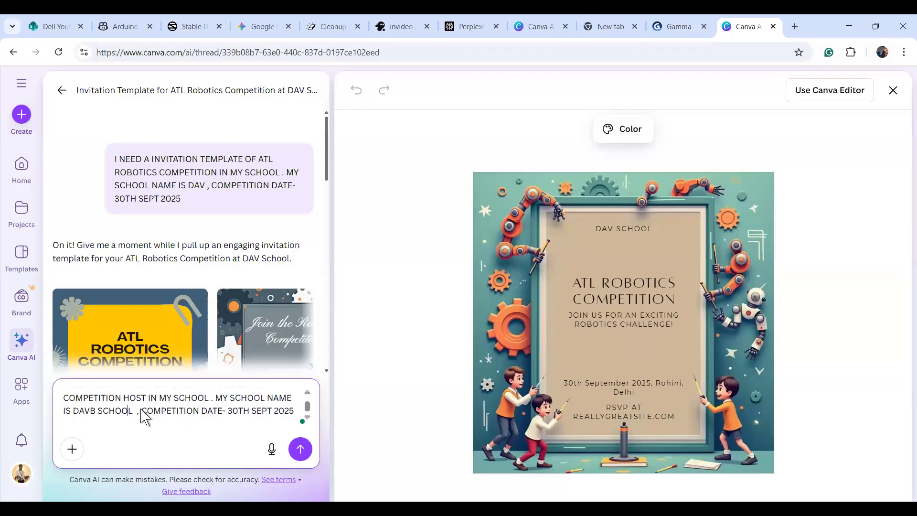
pyautogui.write('R')
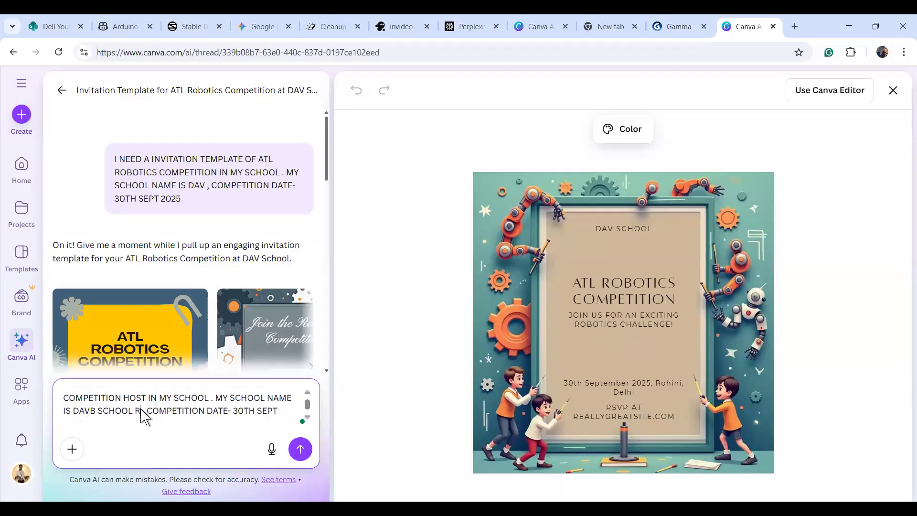
pyautogui.write('OHINI')
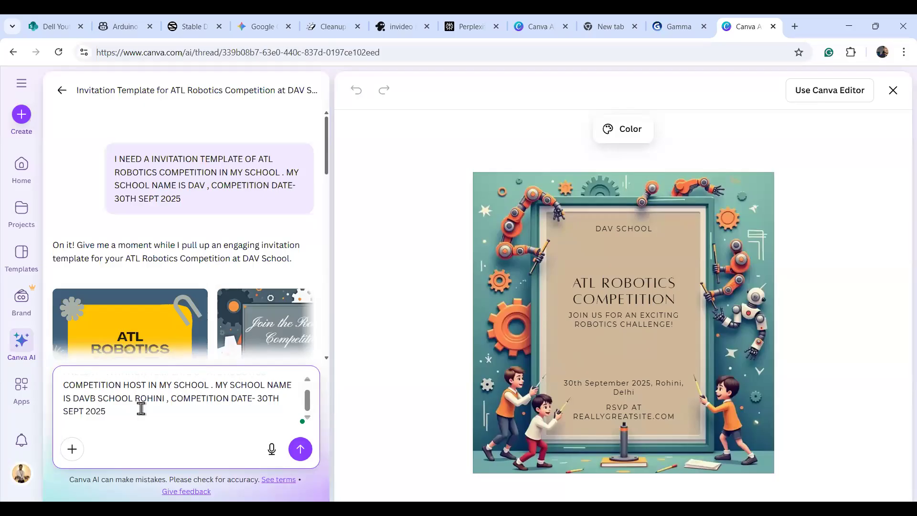
pyautogui.press('BackSpace')
pyautogui.write('IS')
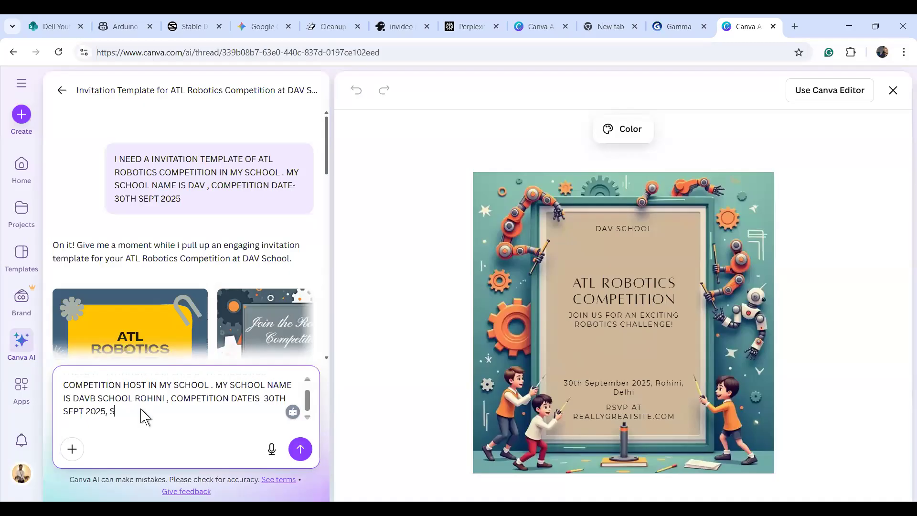
# Add that Grades 6-8 join free, with electronics and robot background images, and send it.
pyautogui.write('TUDENYT OF GRADE 6-8 ')
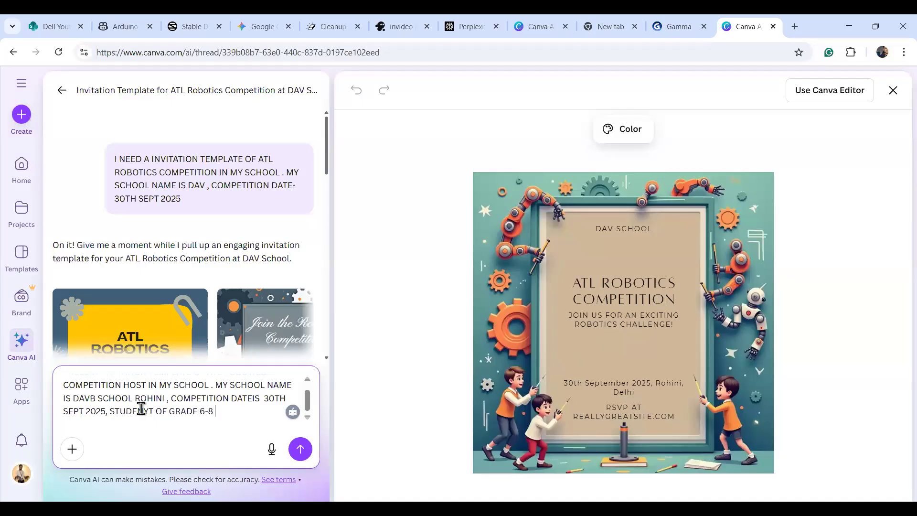
pyautogui.write('CAN PARTICIPATE. C')
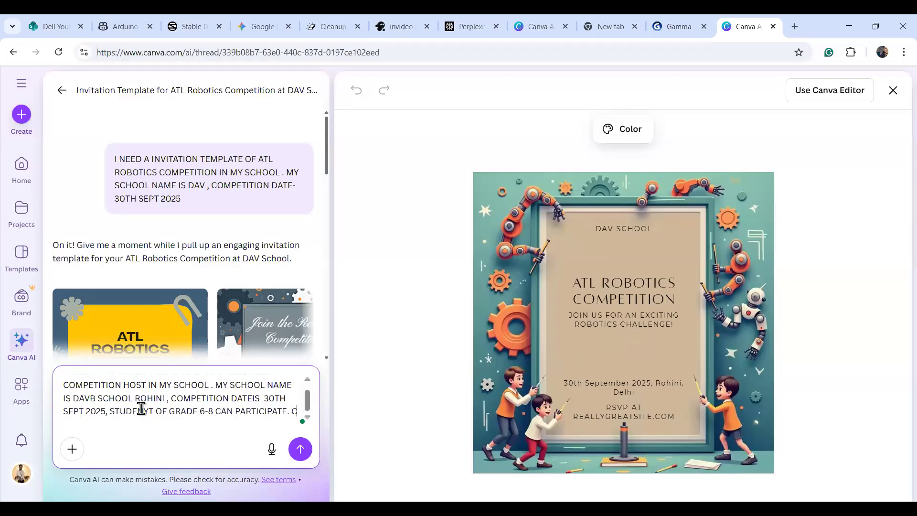
pyautogui.write('OMPETITIOON IS FREE OF COST.  A')
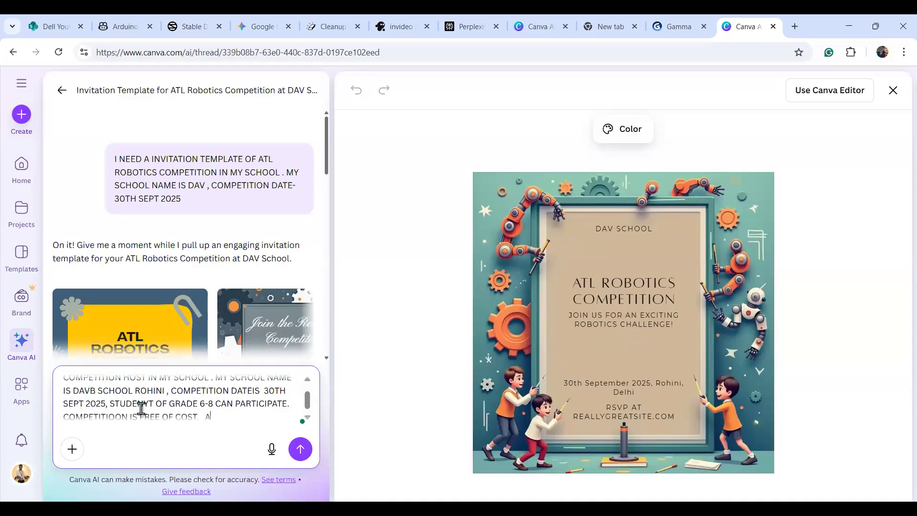
pyautogui.write('DD SOME E;ECTRM')
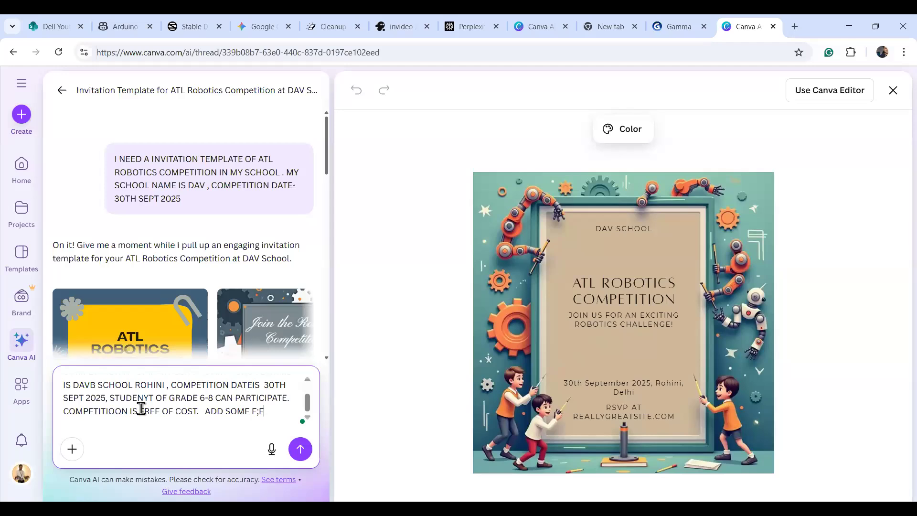
pyautogui.press('BackSpace')
pyautogui.press('BackSpace')
pyautogui.write('LECTRE')
pyautogui.write('NICS IMAGES AT THE BACKGROUND AND R')
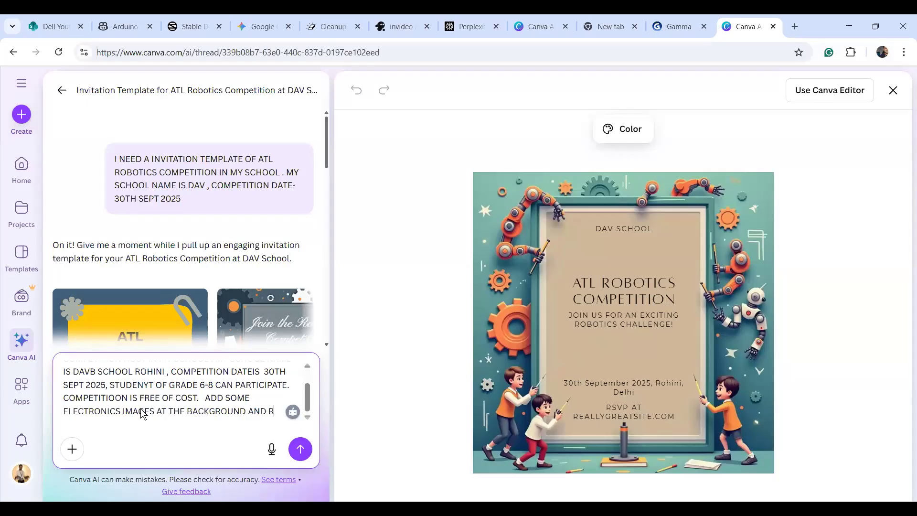
pyautogui.write('OBOIT')
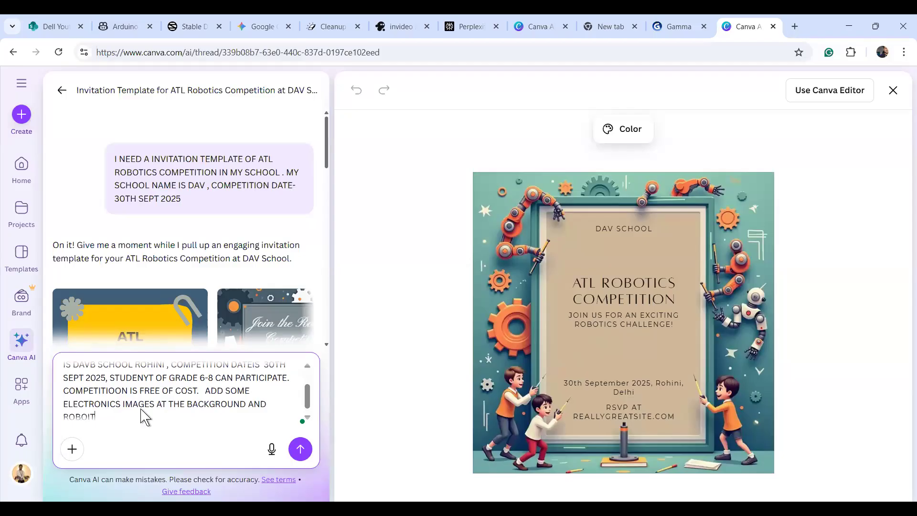
pyautogui.press('BackSpace')
pyautogui.press('BackSpace')
pyautogui.write('T')
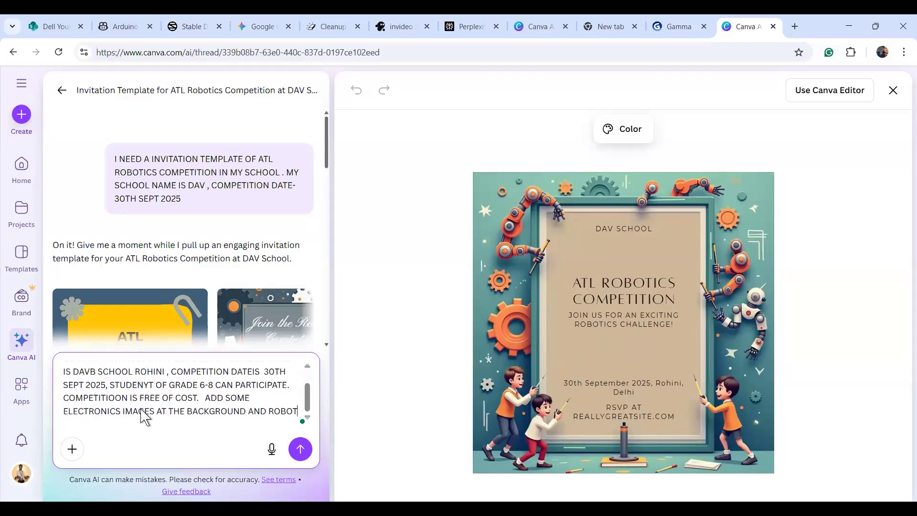
pyautogui.write('S')
pyautogui.press('Return')
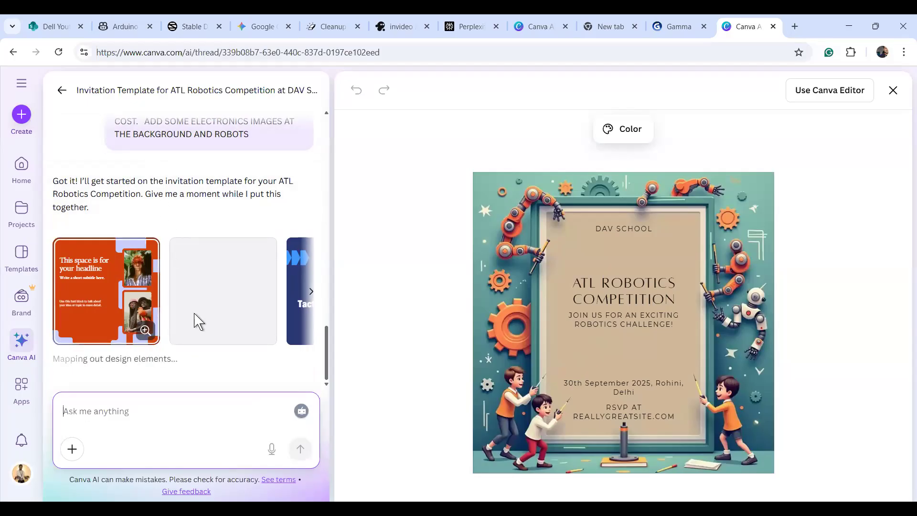
# Preview the first new dark robot-themed invitation, hosted by DAVB School.
pyautogui.moveTo(328, 349)
pyautogui.mouseDown()
pyautogui.moveTo(330, 340)
pyautogui.moveTo(331, 357)
pyautogui.mouseUp()
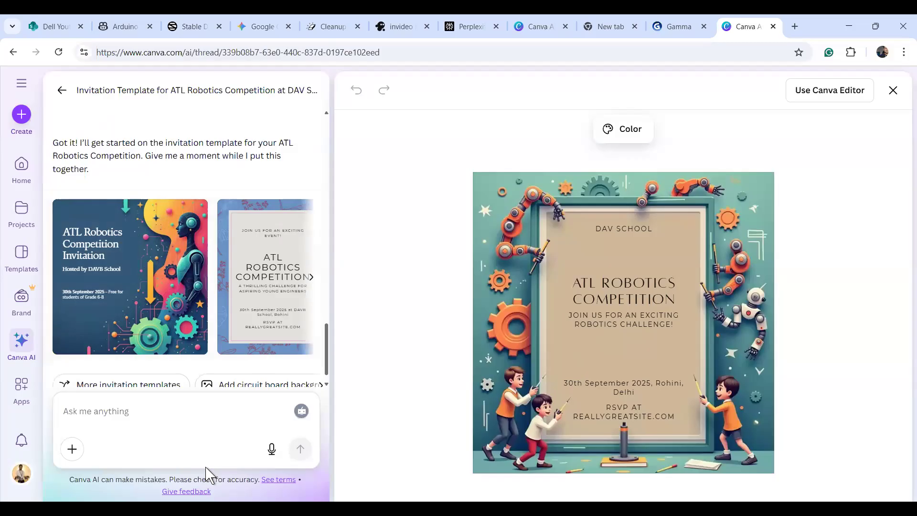
pyautogui.click(102, 276)
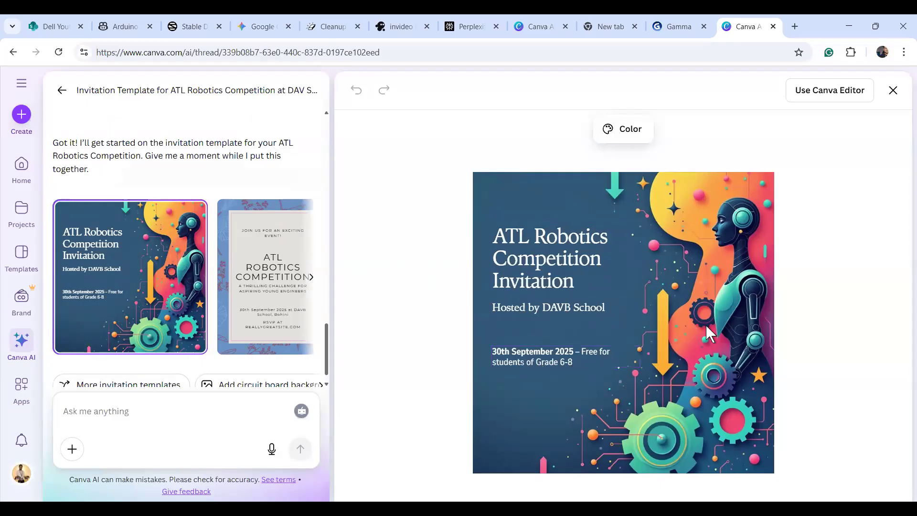
# Browse the blue floral, dark JOIN THE FUN! and light ATL Robotics Competition templates, settling on the light one.
pyautogui.click(246, 299)
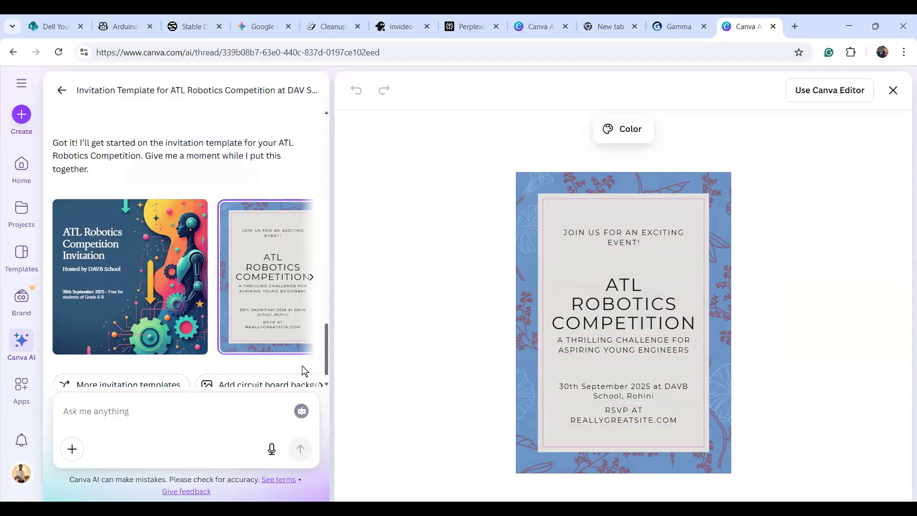
pyautogui.moveTo(328, 369)
pyautogui.mouseDown()
pyautogui.moveTo(329, 358)
pyautogui.moveTo(325, 375)
pyautogui.mouseUp()
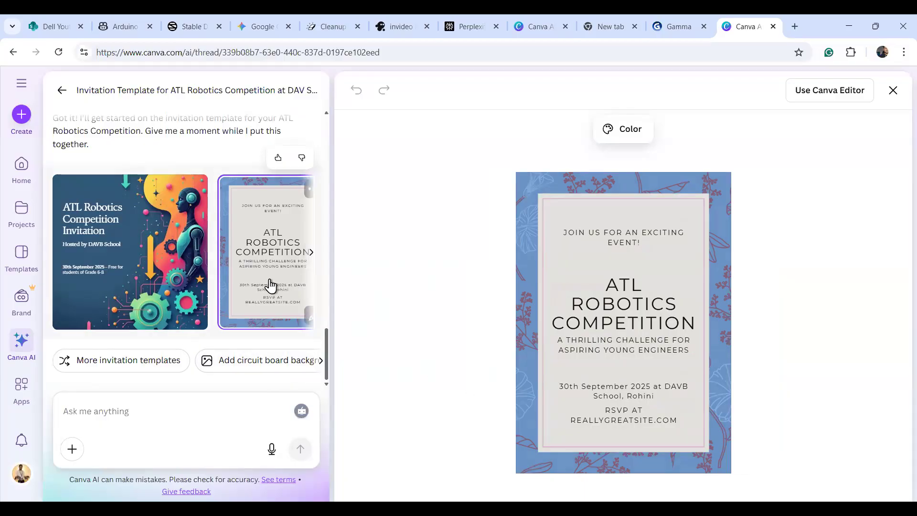
pyautogui.click(311, 257)
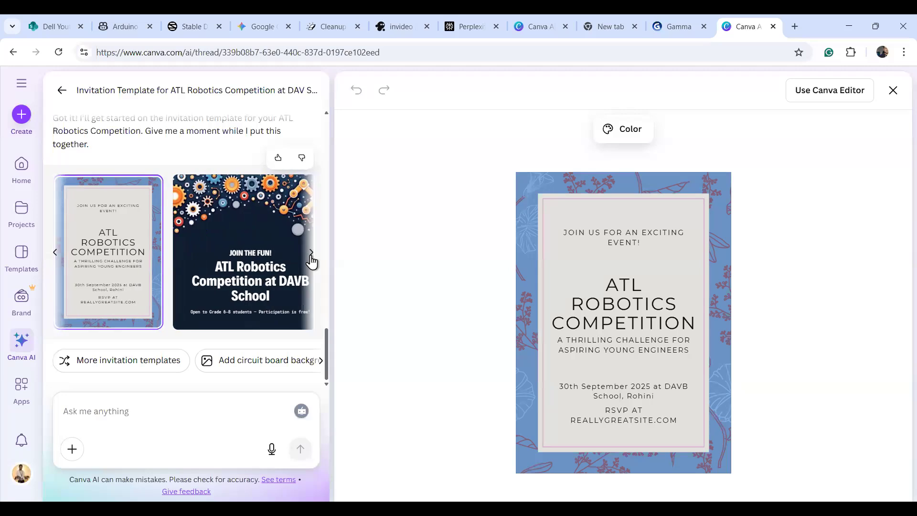
pyautogui.click(311, 257)
pyautogui.click(146, 267)
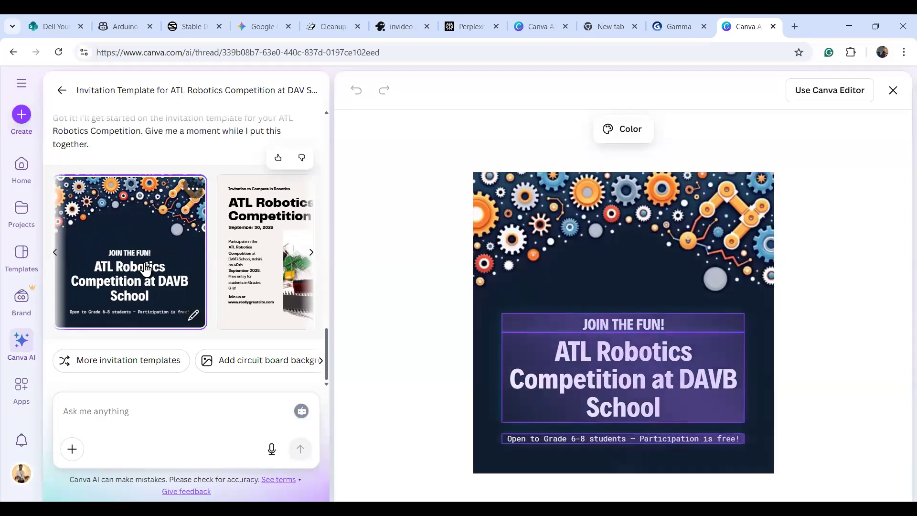
pyautogui.click(260, 266)
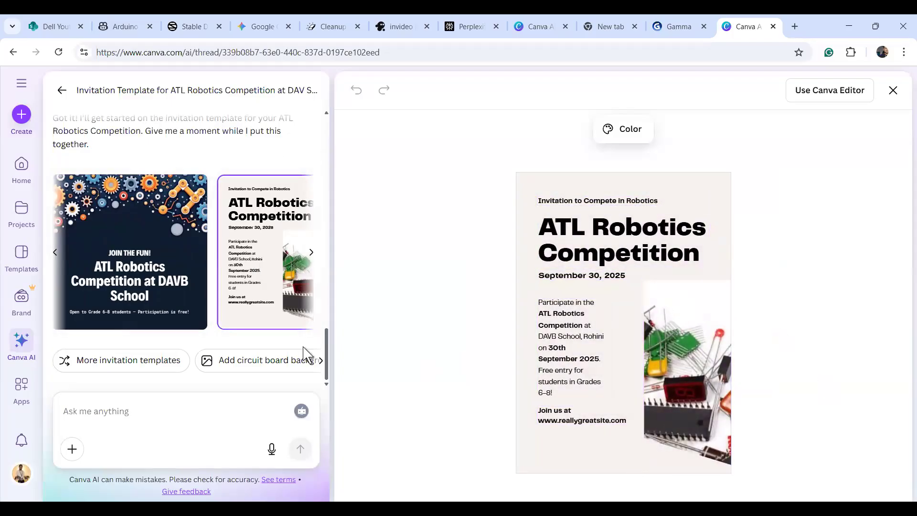
pyautogui.click(312, 257)
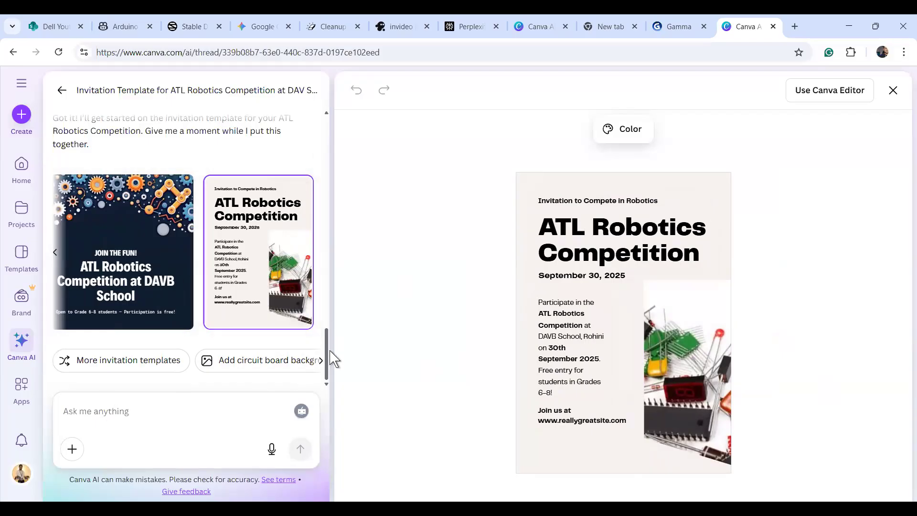
pyautogui.moveTo(328, 359); pyautogui.dragTo(331, 380)
pyautogui.moveTo(330, 330); pyautogui.dragTo(334, 423)
pyautogui.click(156, 415)
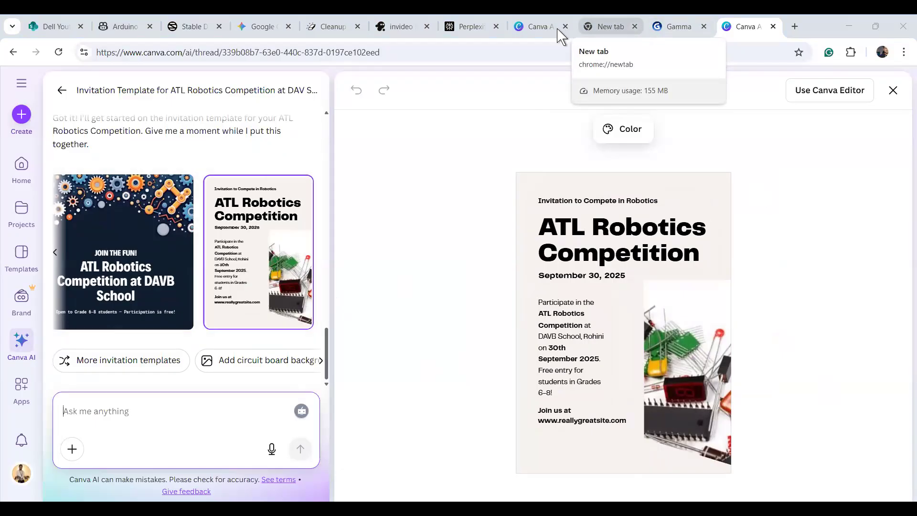
pyautogui.click(532, 36)
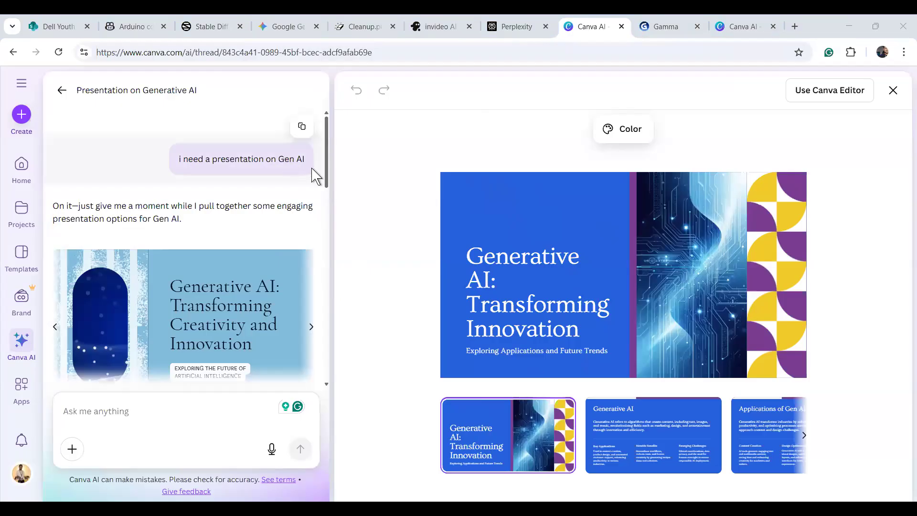
pyautogui.scroll(-3, 325, 201)
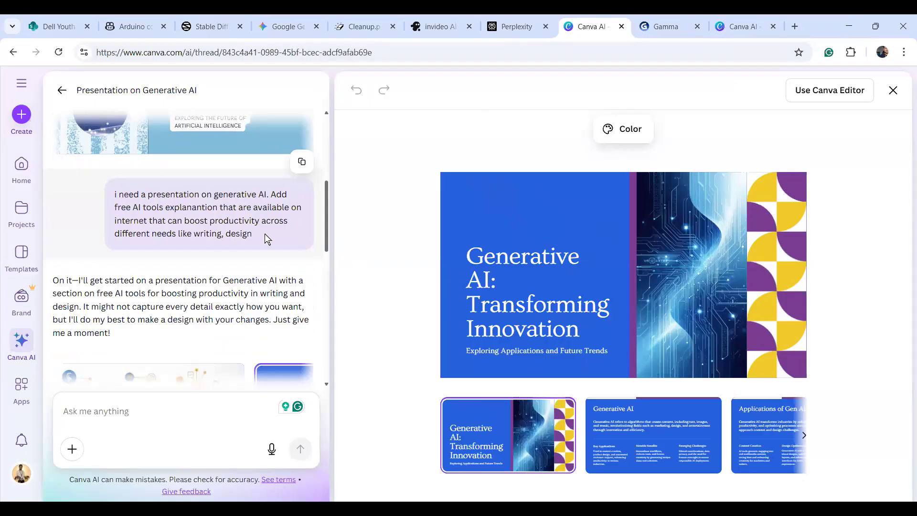
pyautogui.moveTo(326, 234); pyautogui.dragTo(326, 288)
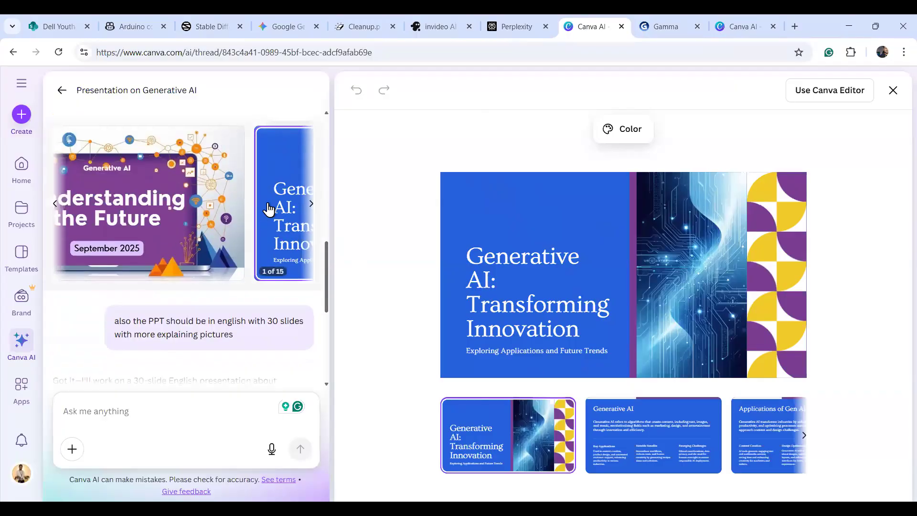
pyautogui.moveTo(241, 271)
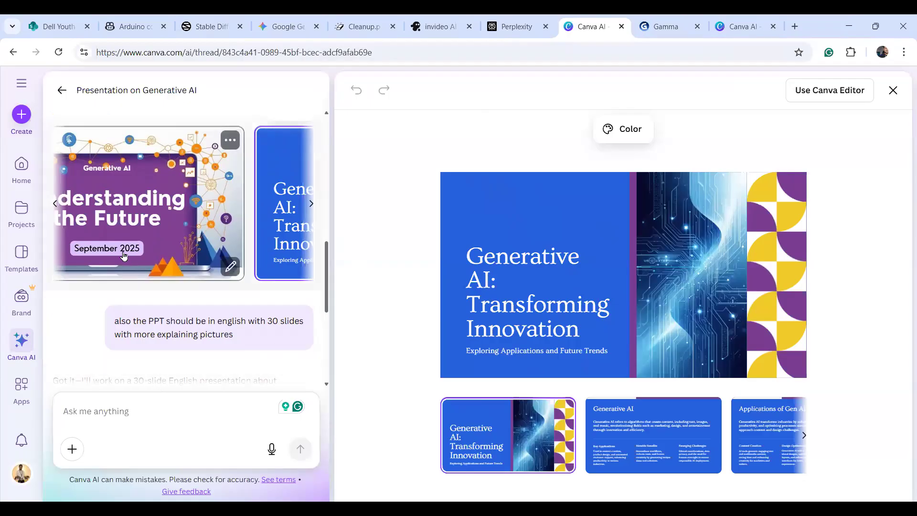
pyautogui.click(312, 204)
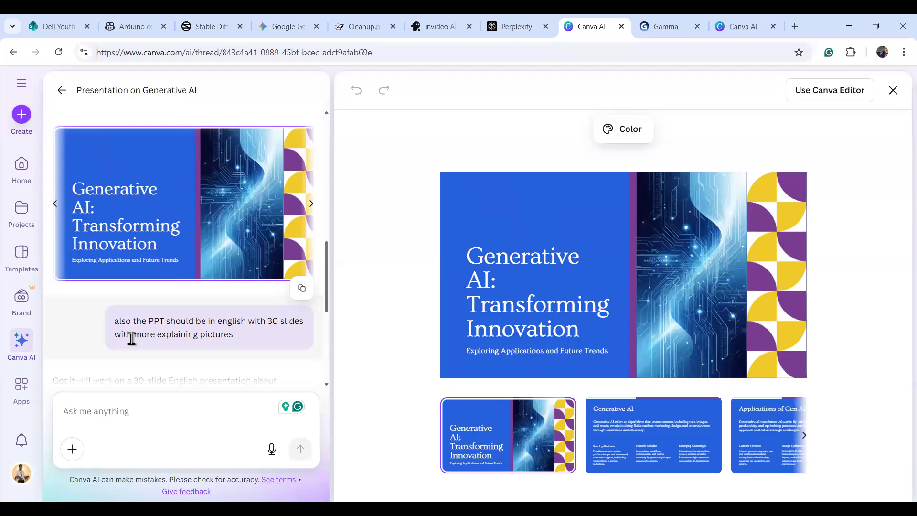
pyautogui.scroll(-2, 326, 335)
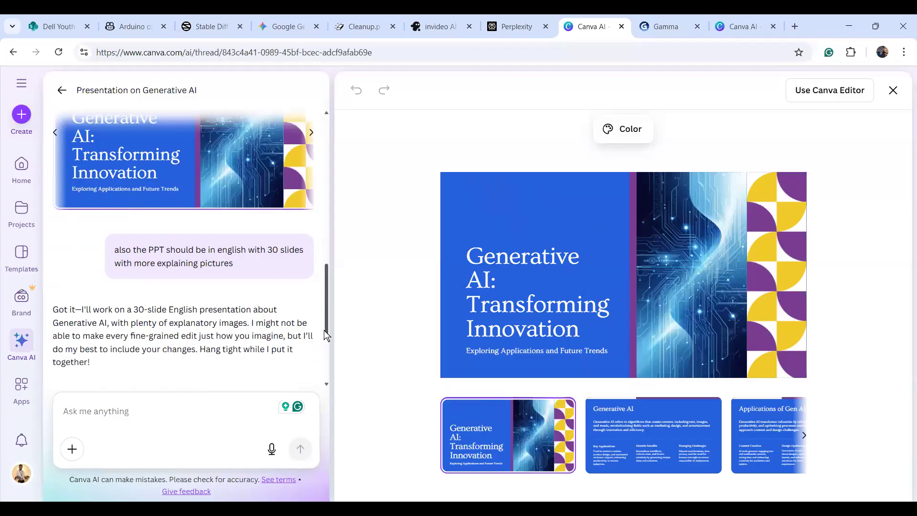
pyautogui.moveTo(326, 334); pyautogui.dragTo(323, 382)
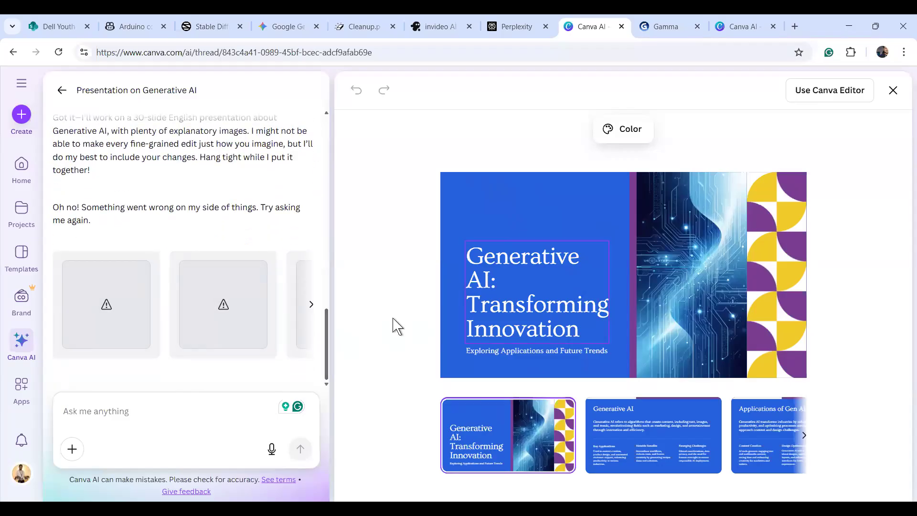
pyautogui.moveTo(328, 348); pyautogui.dragTo(330, 295)
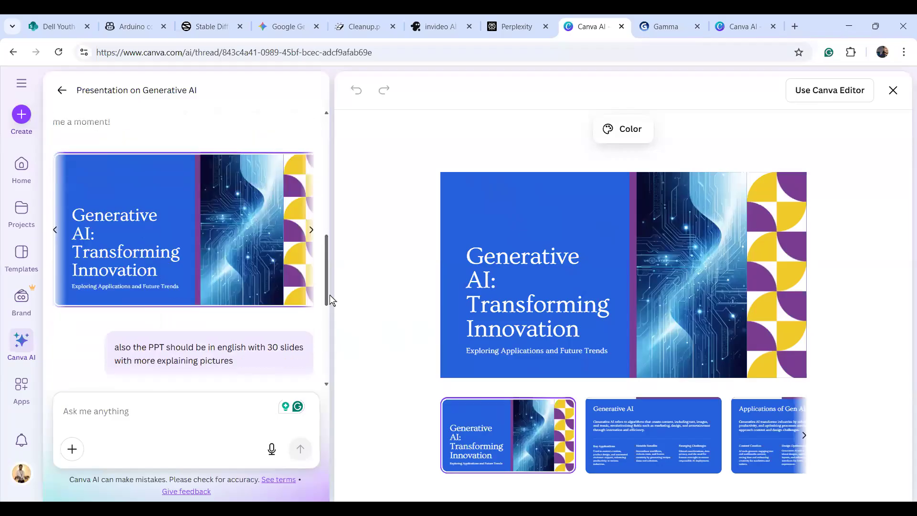
# Review the Generative AI, Applications of Gen AI and Future Trends slides of the current deck.
pyautogui.click(633, 424)
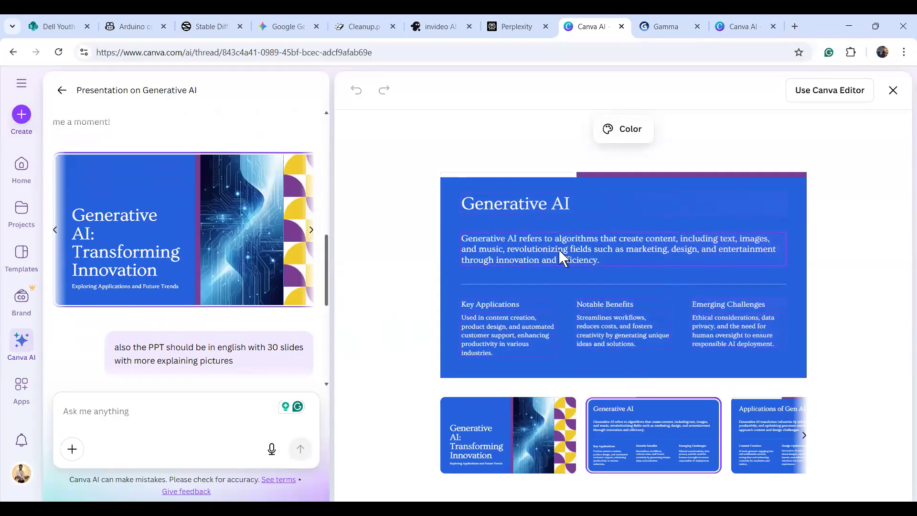
pyautogui.click(750, 424)
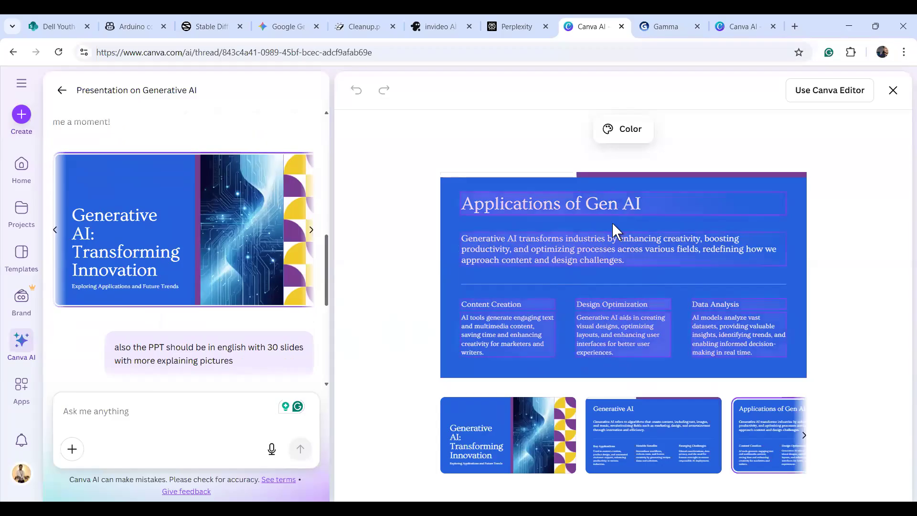
pyautogui.click(804, 437)
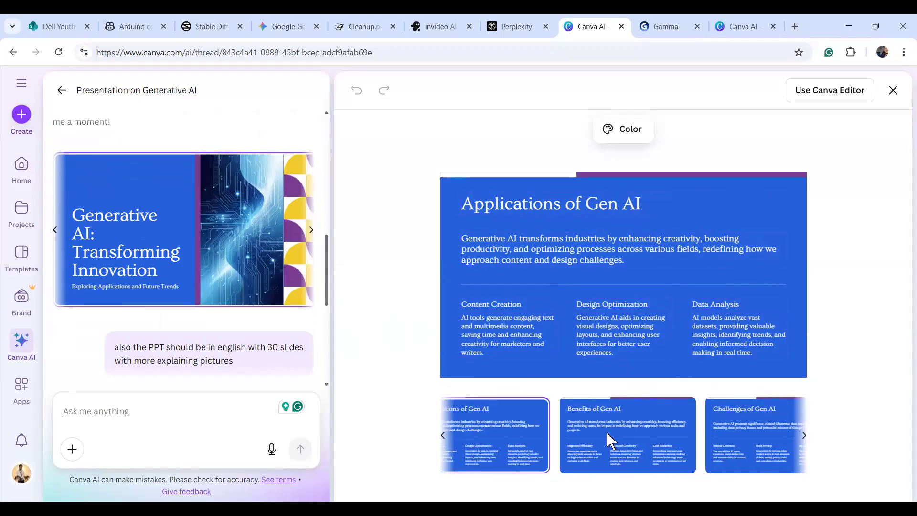
pyautogui.hscroll(3, 606, 431)
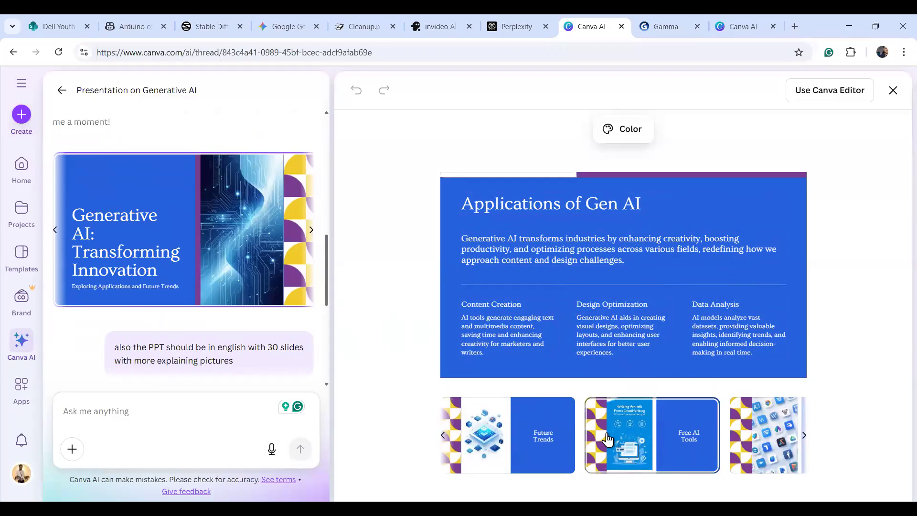
pyautogui.click(531, 440)
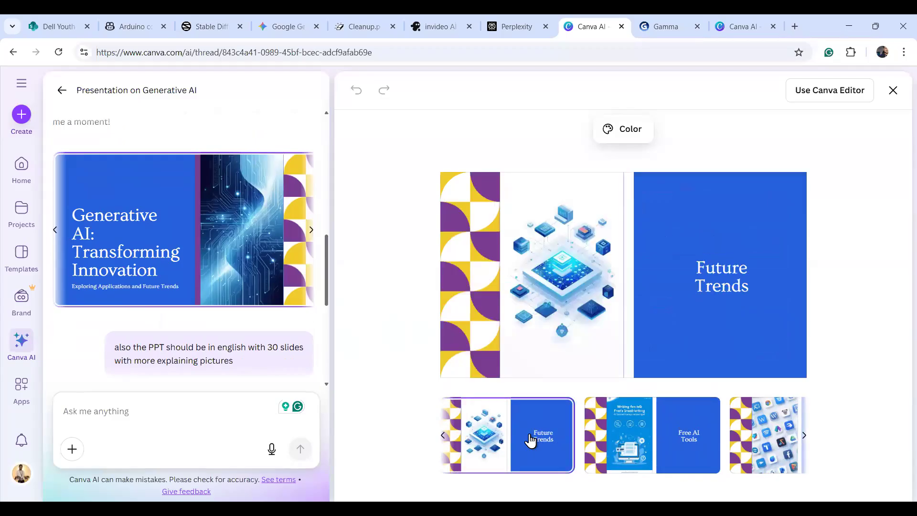
pyautogui.click(443, 437)
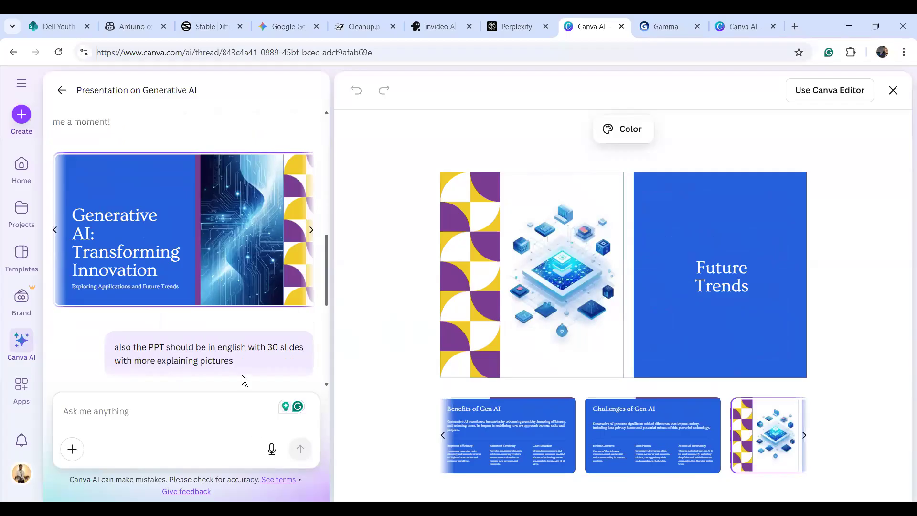
# Load the alternative 'Understanding the Future' design into the preview.
pyautogui.click(310, 232)
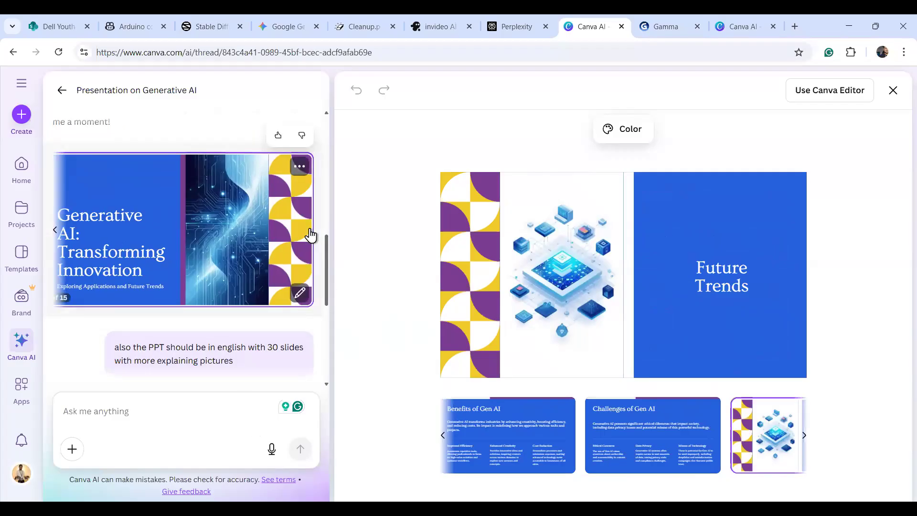
pyautogui.click(55, 231)
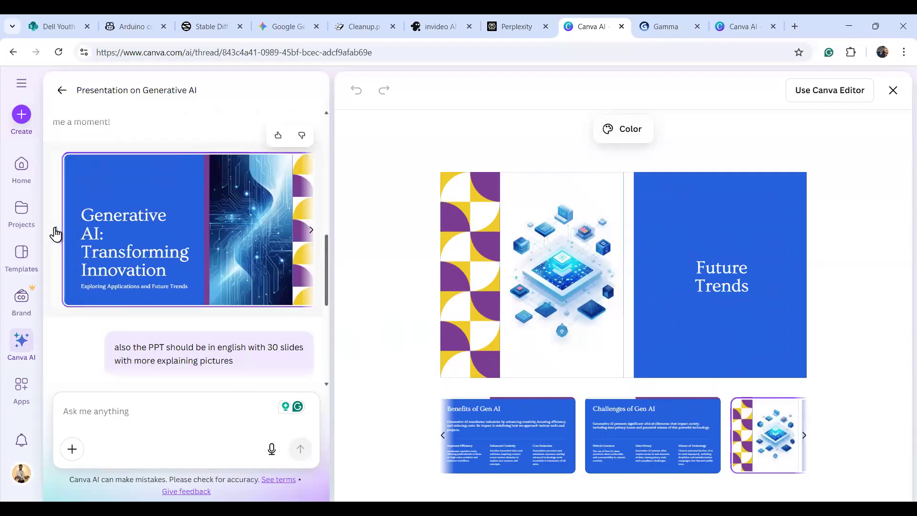
pyautogui.click(55, 233)
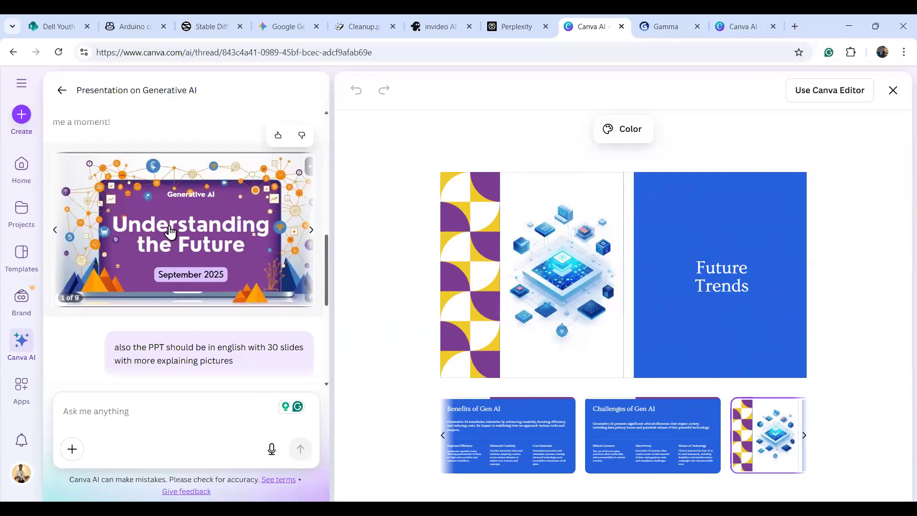
pyautogui.click(171, 233)
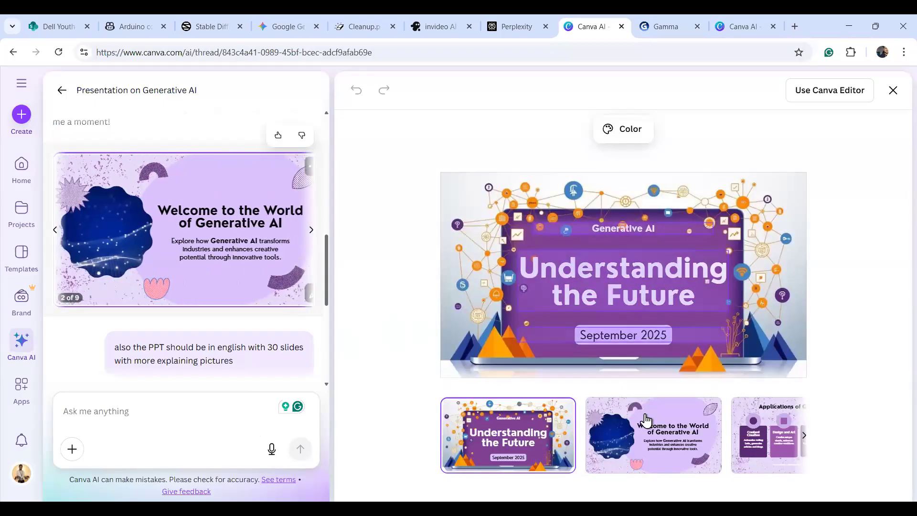
# Page through its Welcome, Applications, How can Generative AI help? and Implementation Schedule slides.
pyautogui.click(647, 430)
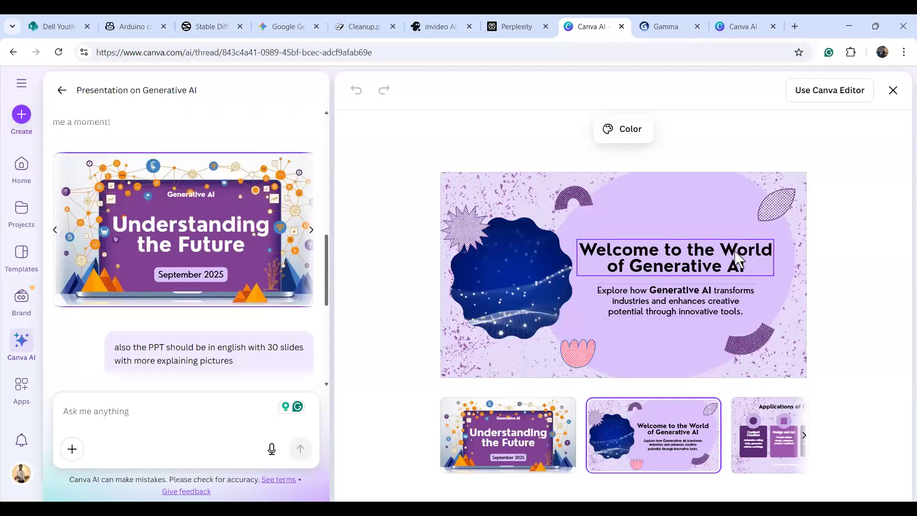
pyautogui.click(755, 421)
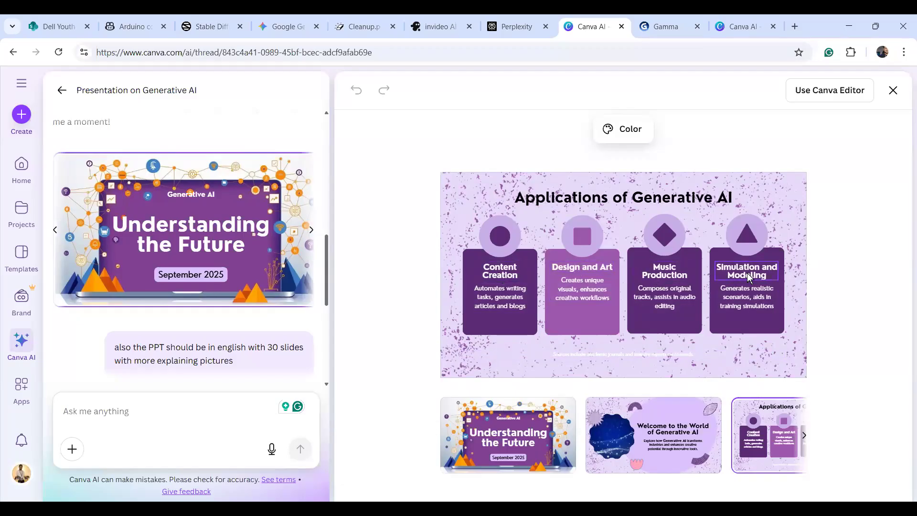
pyautogui.click(804, 441)
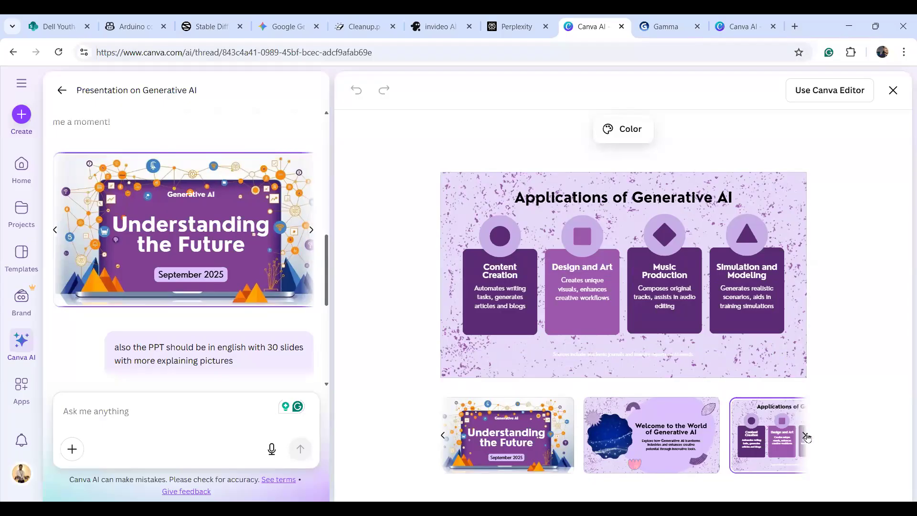
pyautogui.click(804, 436)
pyautogui.click(651, 457)
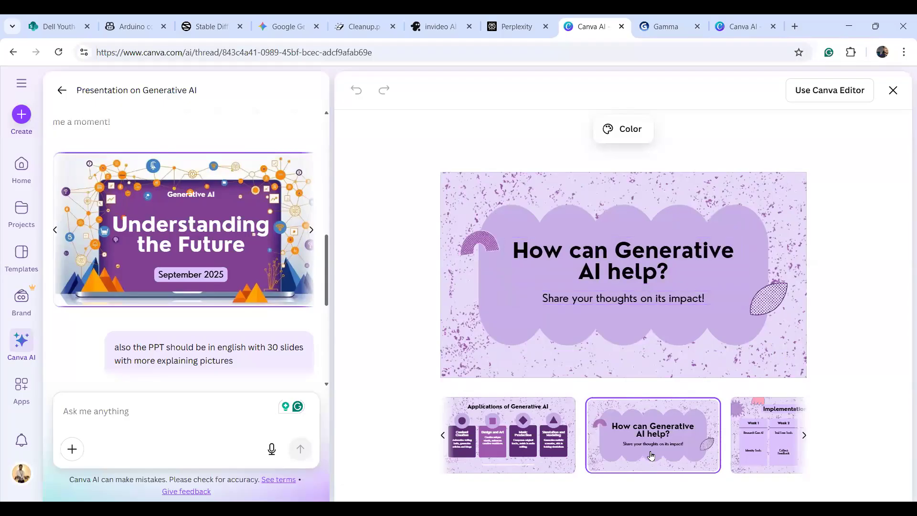
pyautogui.click(766, 442)
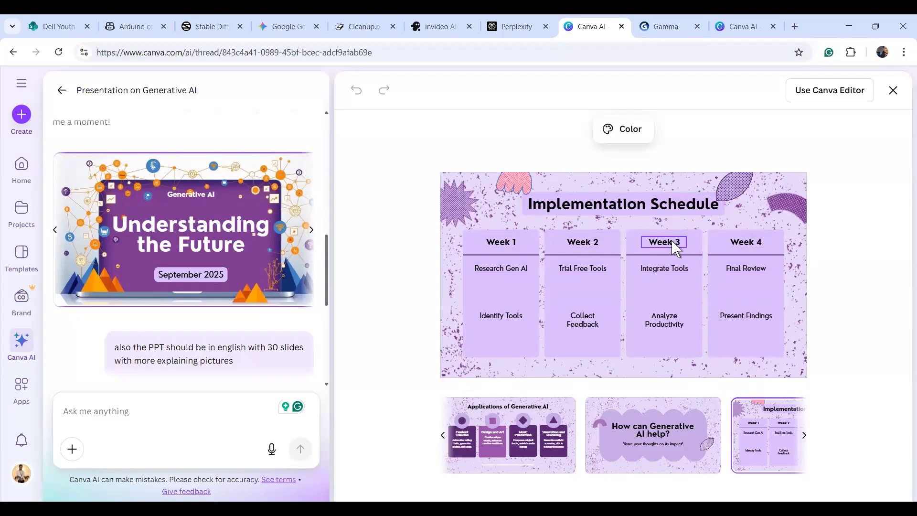
pyautogui.click(804, 435)
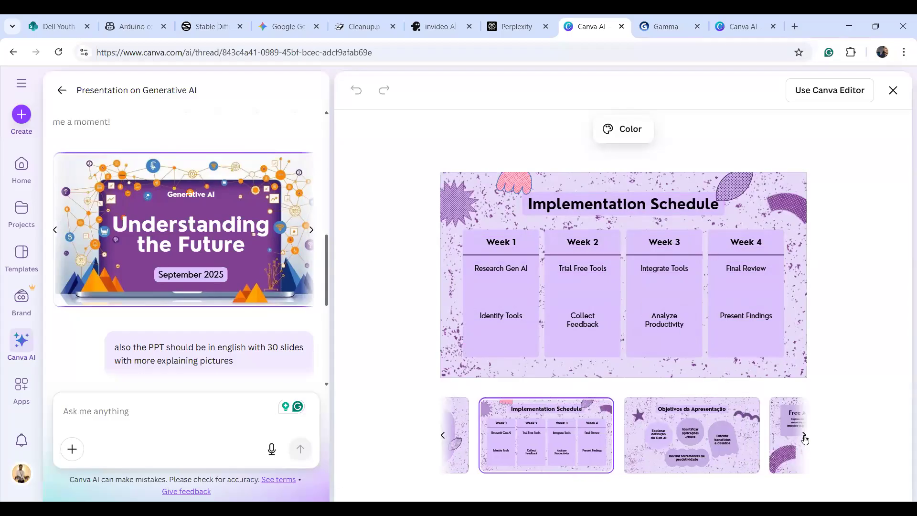
# Continue to the Free AI Tools and thank-you slides, then switch to the invideo AI tab.
pyautogui.click(685, 453)
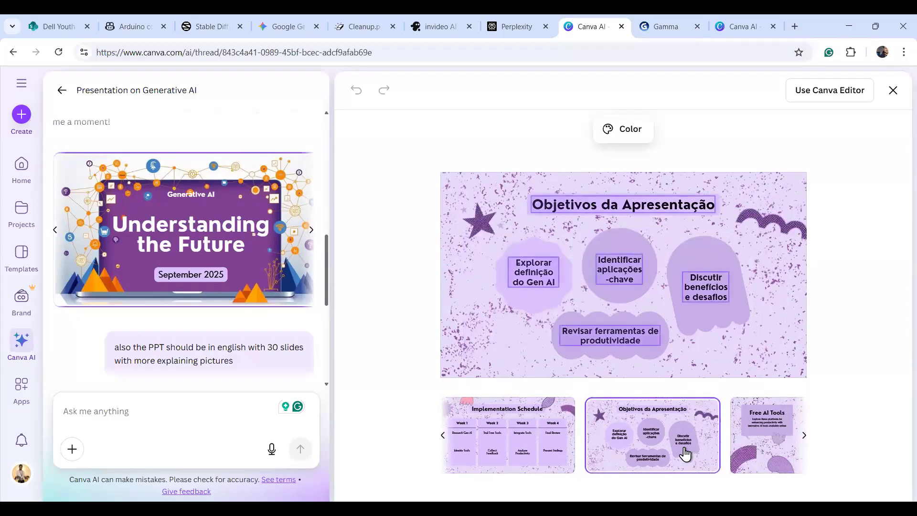
pyautogui.click(802, 437)
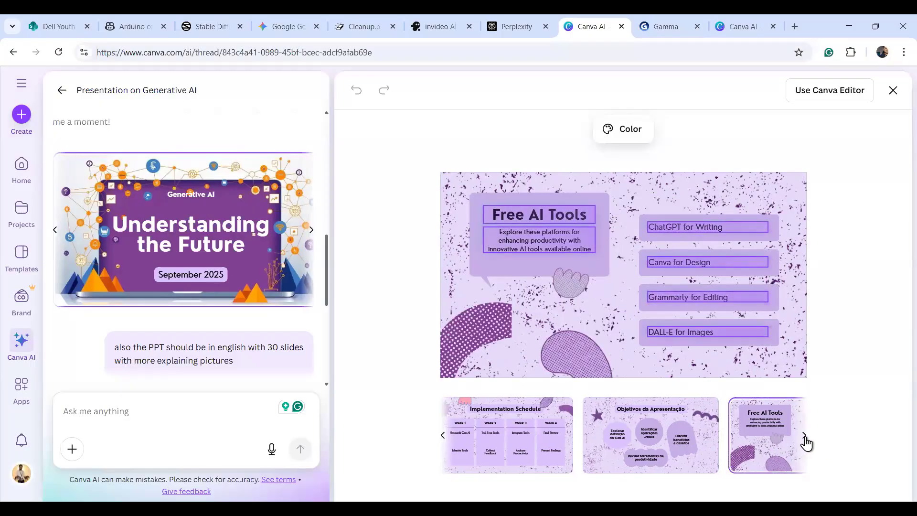
pyautogui.click(805, 439)
pyautogui.click(806, 438)
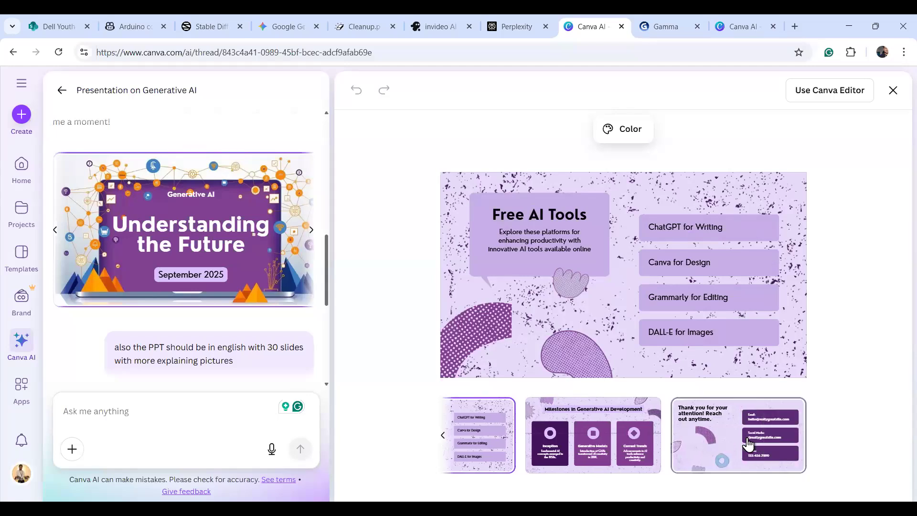
pyautogui.click(708, 446)
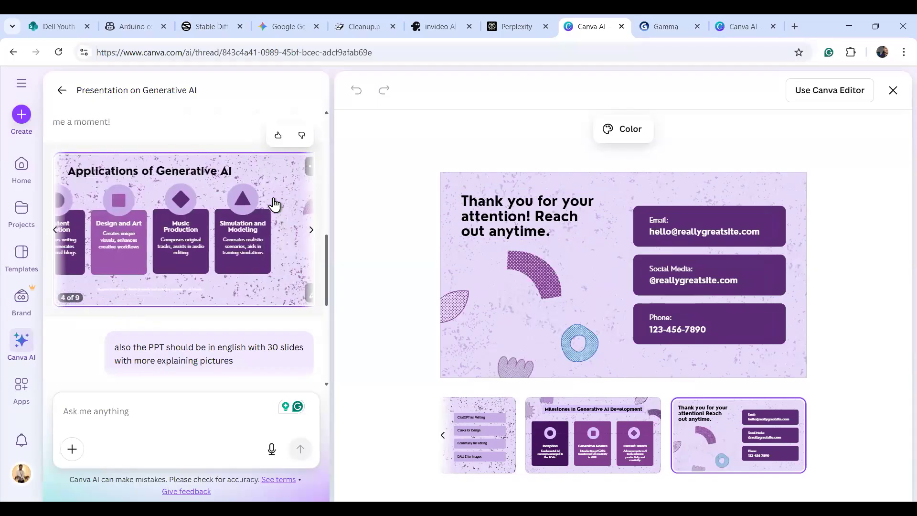
pyautogui.click(431, 33)
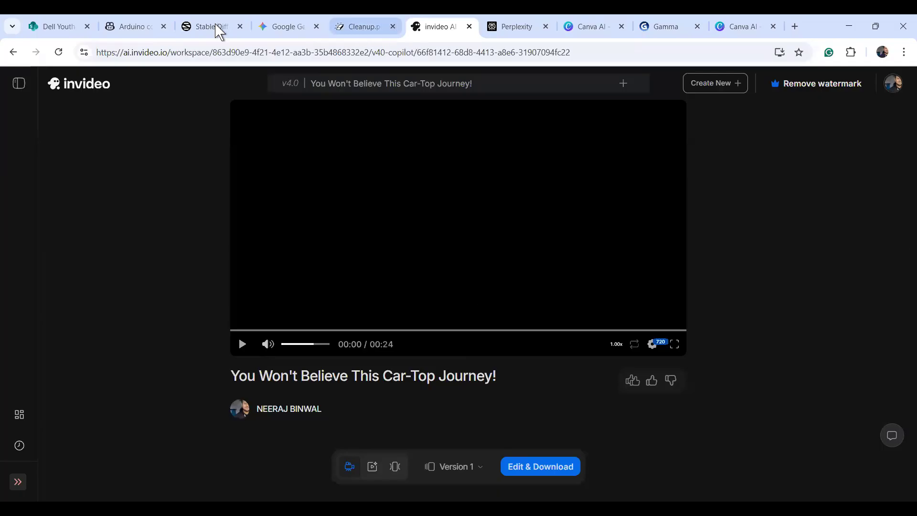
# Switch to the Copilot chat with the Arduino DC motor code and dc_motor_example.ino.
pyautogui.click(131, 29)
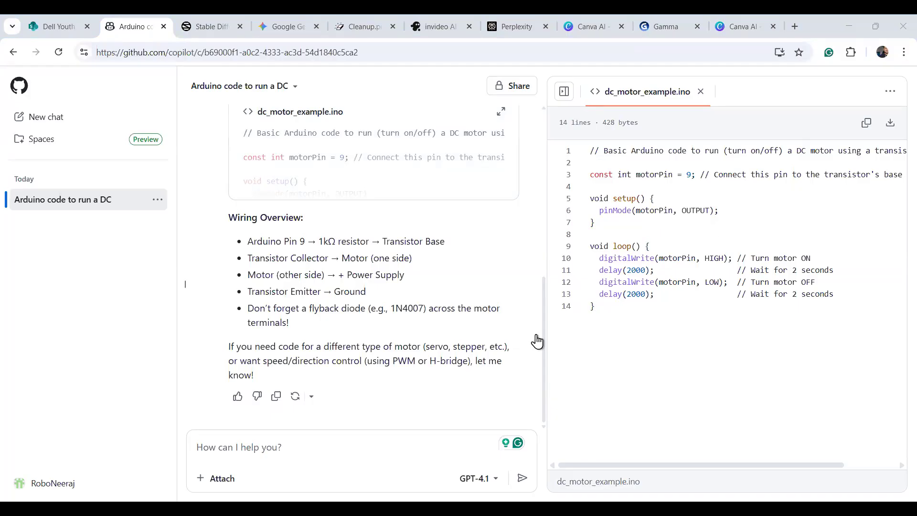
# Start a new Copilot chat and type 'i need a code of 4 wheeler arduino car'.
pyautogui.click(34, 119)
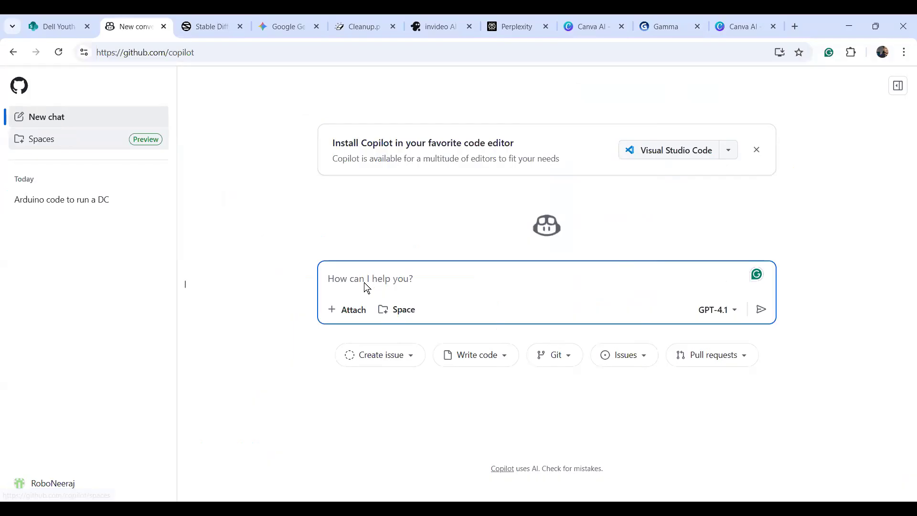
pyautogui.write('I NEED')
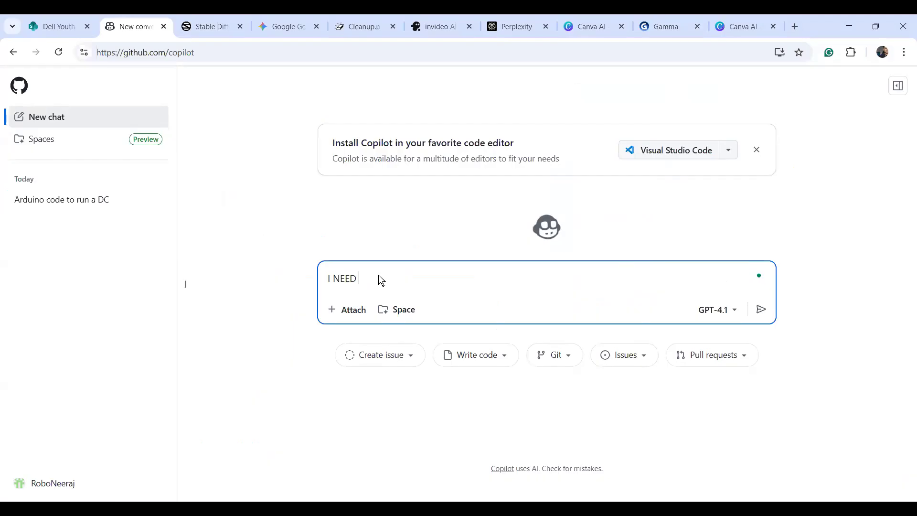
pyautogui.press('BackSpace')
pyautogui.press('BackSpace')
pyautogui.press('BackSpace')
pyautogui.press('BackSpace')
pyautogui.press('BackSpace')
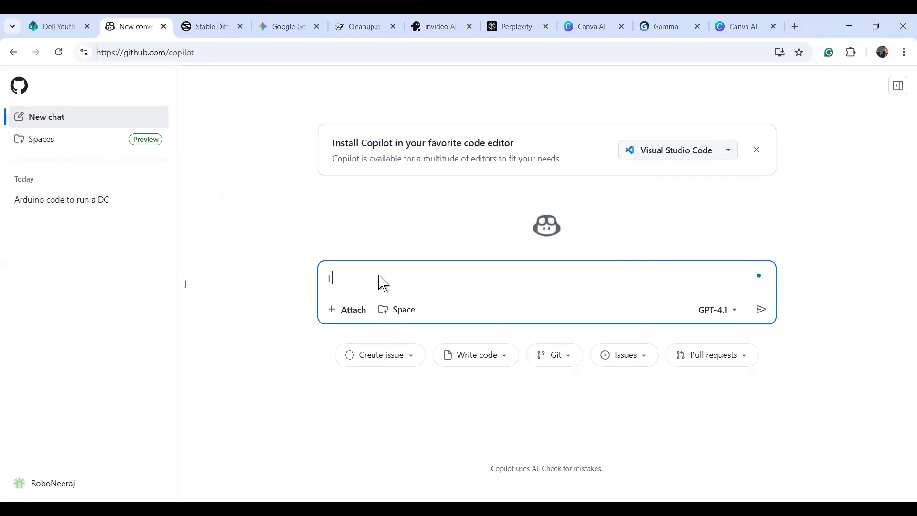
pyautogui.write('w')
pyautogui.press('BackSpace')
pyautogui.press('BackSpace')
pyautogui.press('BackSpace')
pyautogui.write('i need a code of')
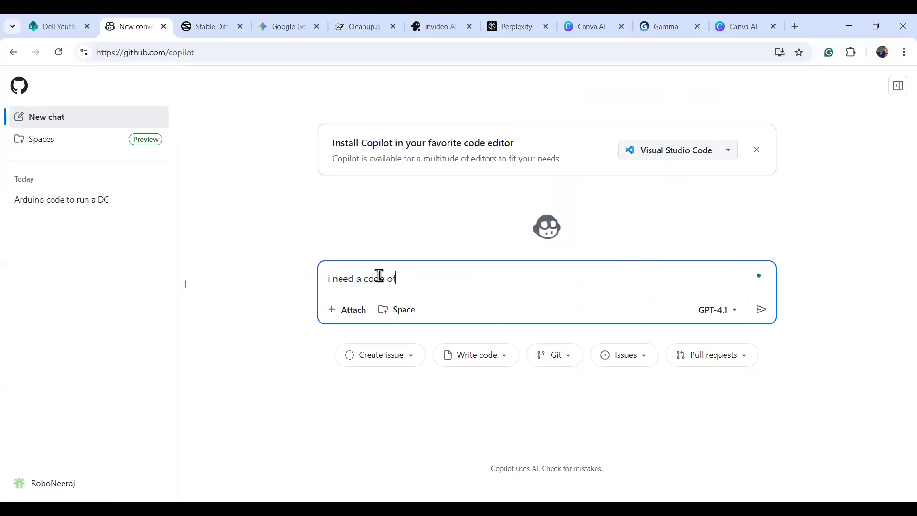
pyautogui.write(' 4 wher')
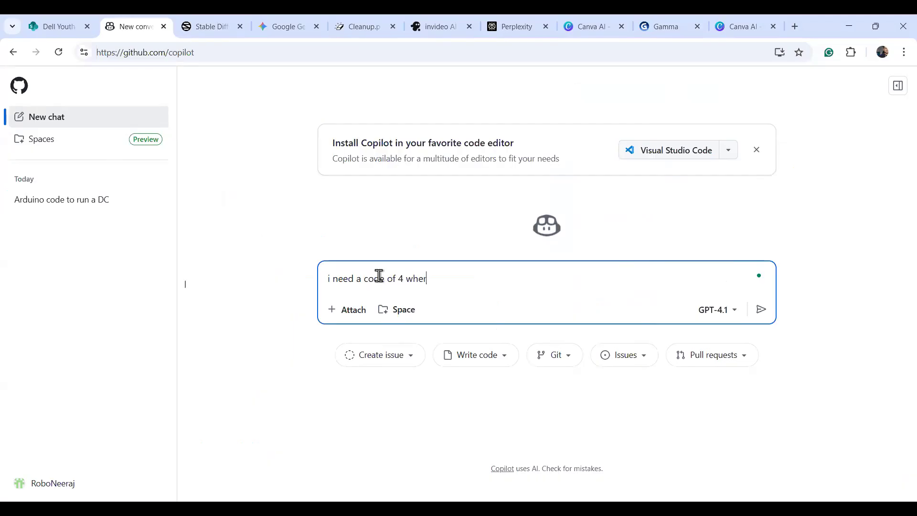
pyautogui.press('BackSpace')
pyautogui.write('eler arduino car')
# Add 'Having 1 motor driver and 4 wheels', accept the 4-wheeler correction, and send the request.
pyautogui.press('BackSpace')
pyautogui.write('. Having')
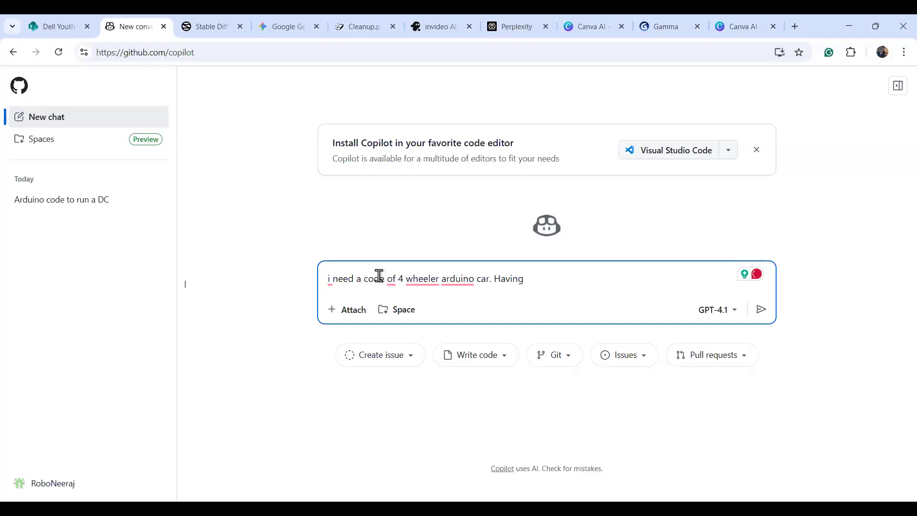
pyautogui.write('1 motor driver and 4 wheels .')
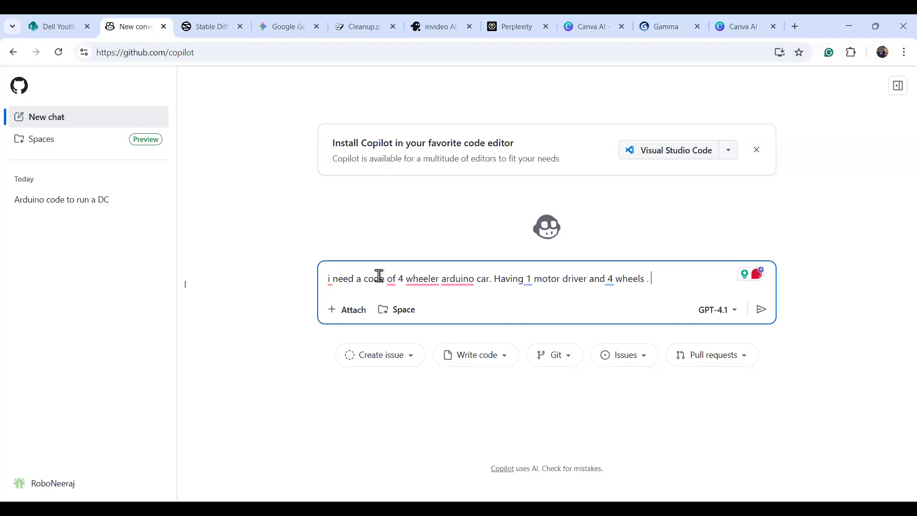
pyautogui.moveTo(432, 283)
pyautogui.click(434, 317)
pyautogui.moveTo(609, 285)
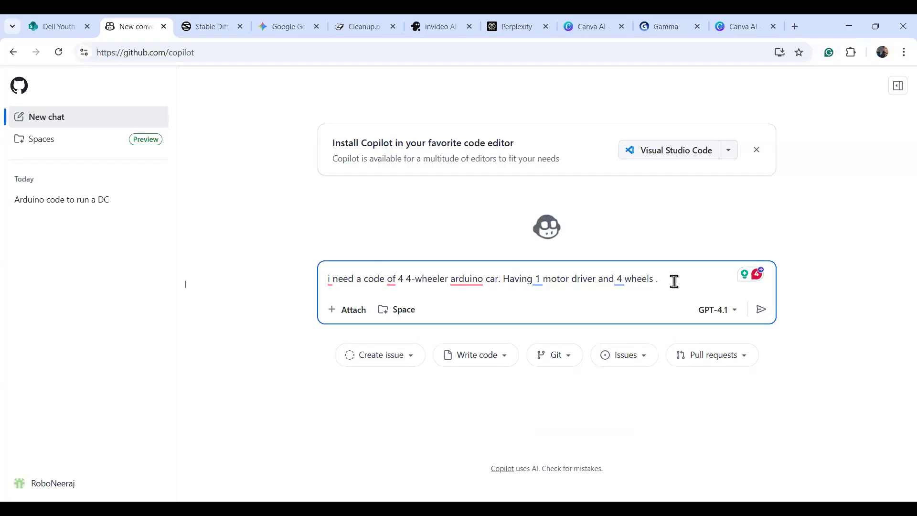
pyautogui.press('Return')
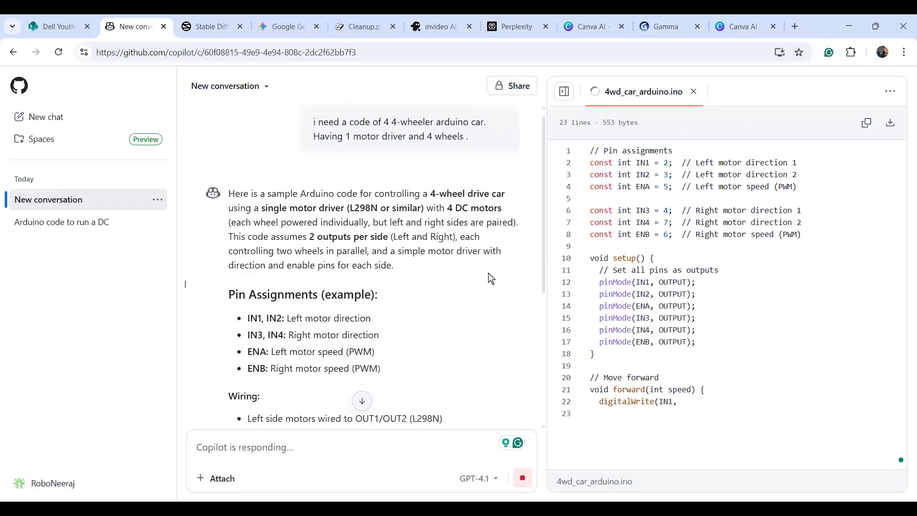
# Review the 99-line 4wd_car_arduino.ino code and its forward, backward, left and right movement notes.
pyautogui.moveTo(543, 222); pyautogui.dragTo(542, 279)
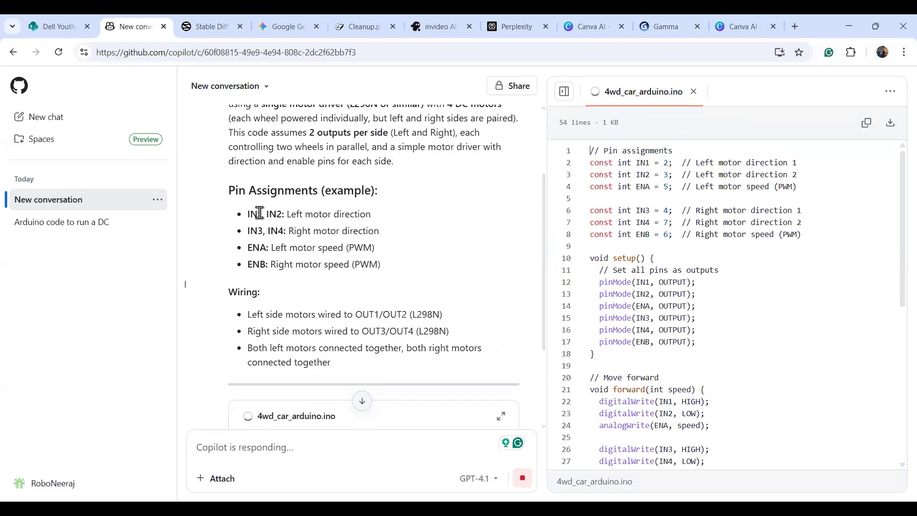
pyautogui.scroll(3, 264, 219)
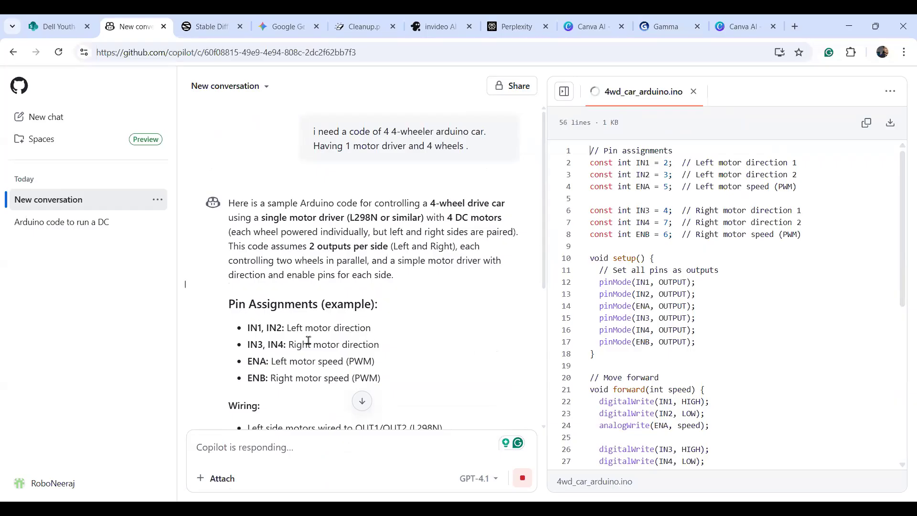
pyautogui.moveTo(544, 276); pyautogui.dragTo(545, 297)
pyautogui.scroll(-4, 483, 280)
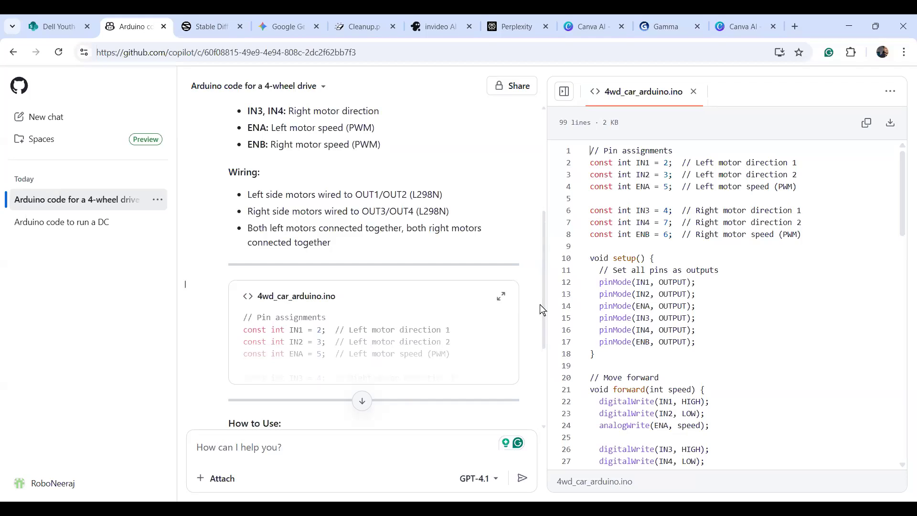
pyautogui.moveTo(539, 374); pyautogui.dragTo(540, 334)
pyautogui.scroll(-4, 549, 345)
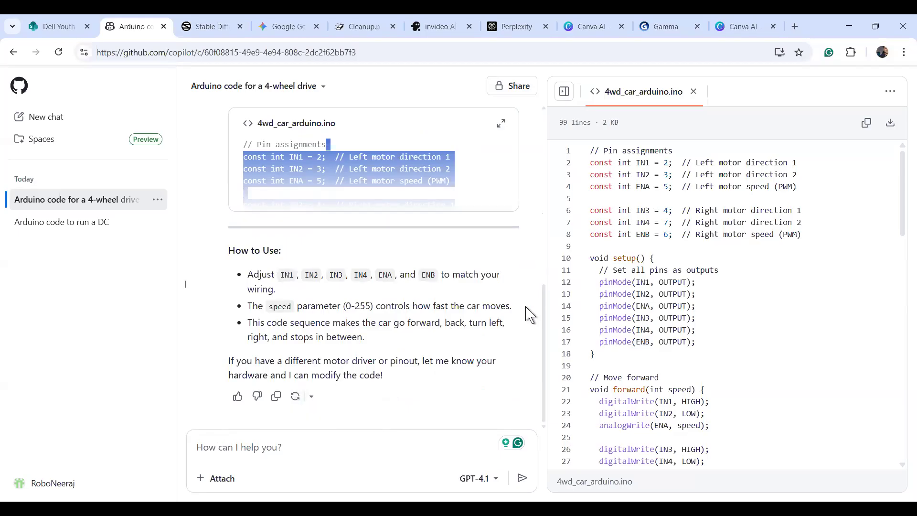
pyautogui.scroll(-5, 901, 286)
pyautogui.scroll(-13, 902, 328)
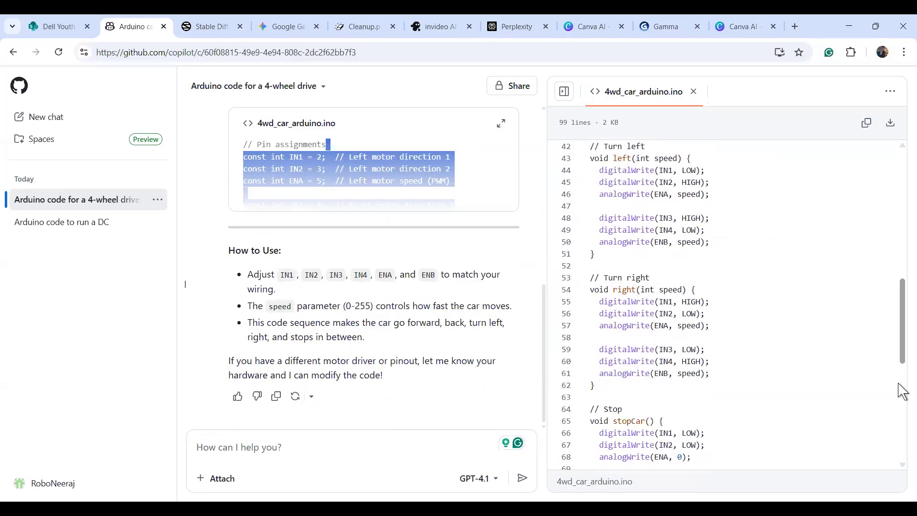
pyautogui.moveTo(902, 401); pyautogui.dragTo(902, 211)
pyautogui.scroll(-5, 902, 361)
pyautogui.scroll(-12, 902, 361)
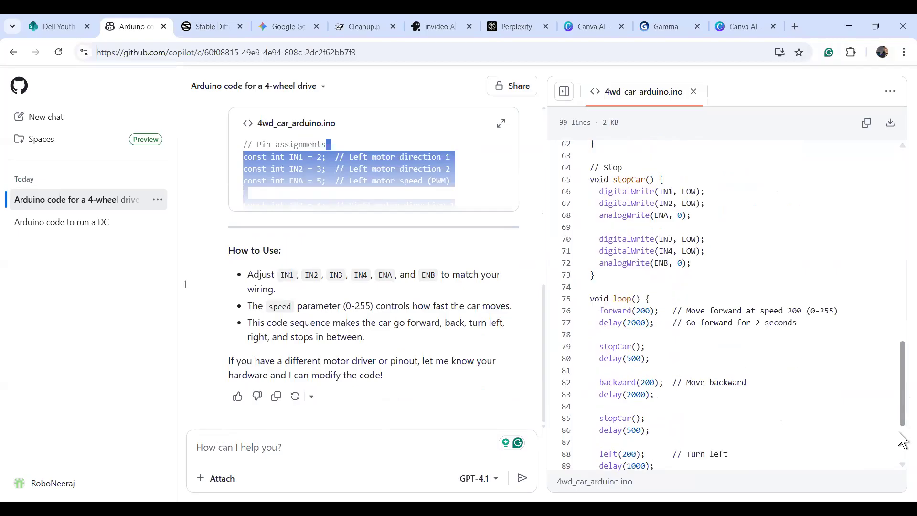
pyautogui.click(253, 451)
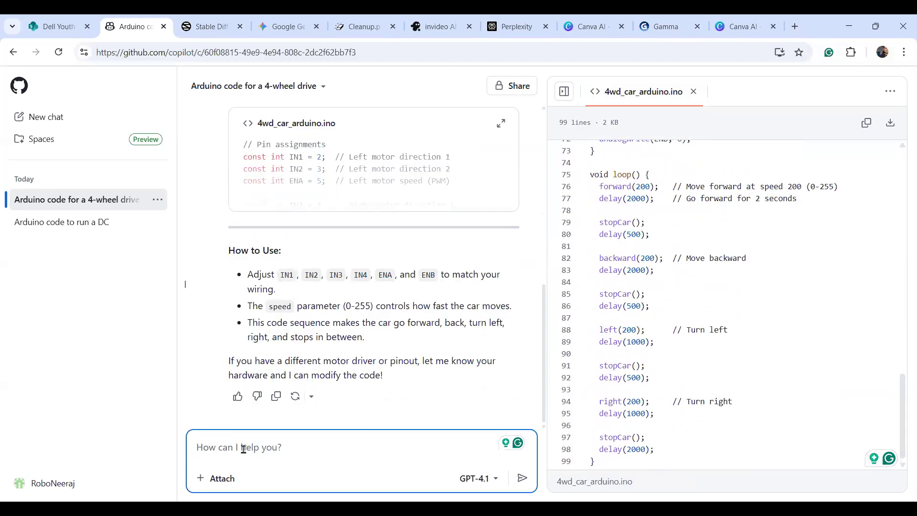
# Ask Copilot 'pls explain th code'.
pyautogui.write('pl')
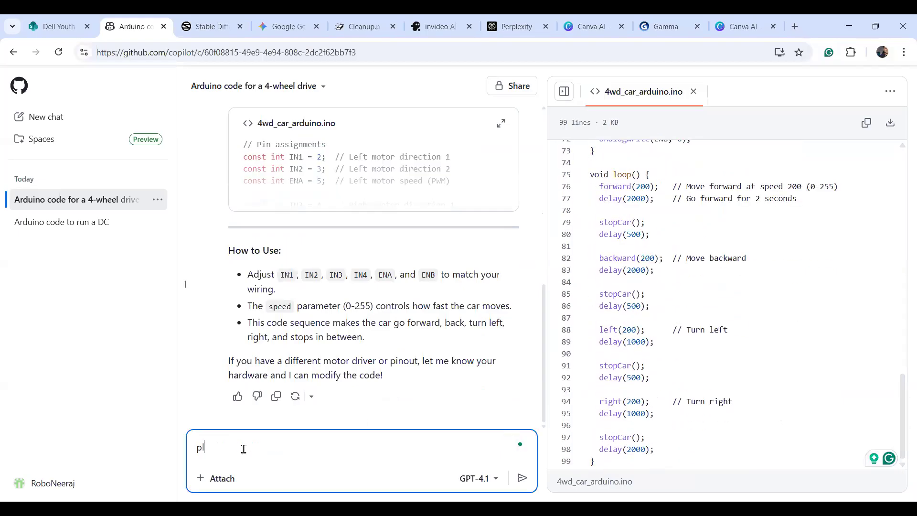
pyautogui.write('s explain th code')
pyautogui.press('Return')
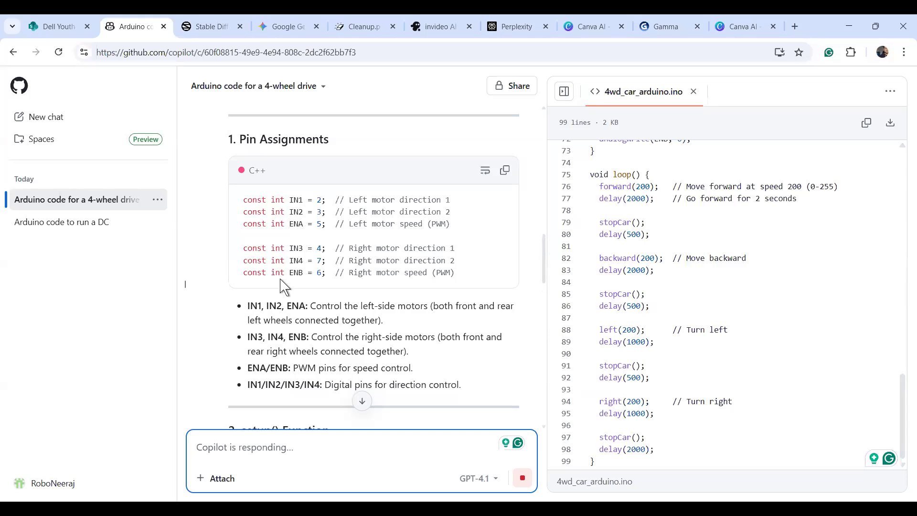
# Read through Copilot's explanation of the pins, setup and movement functions.
pyautogui.scroll(-3, 547, 267)
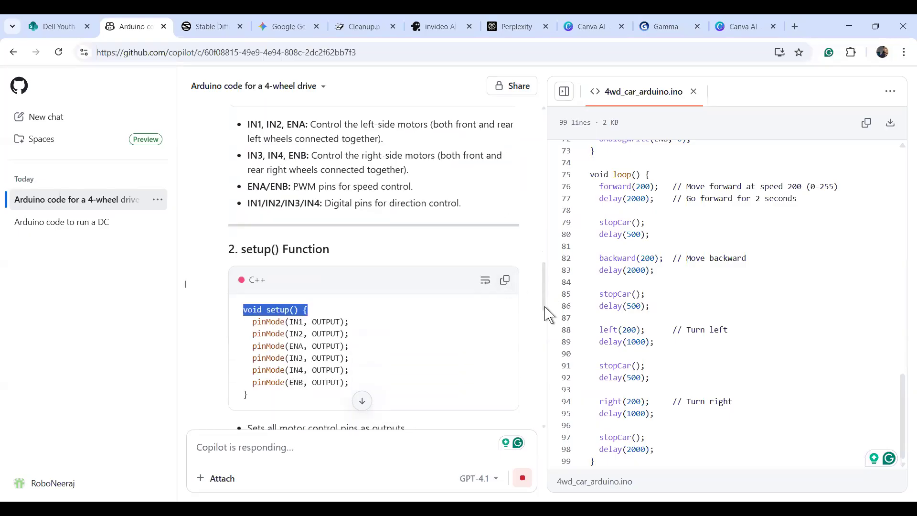
pyautogui.scroll(-4, 543, 306)
pyautogui.moveTo(544, 328); pyautogui.dragTo(545, 316)
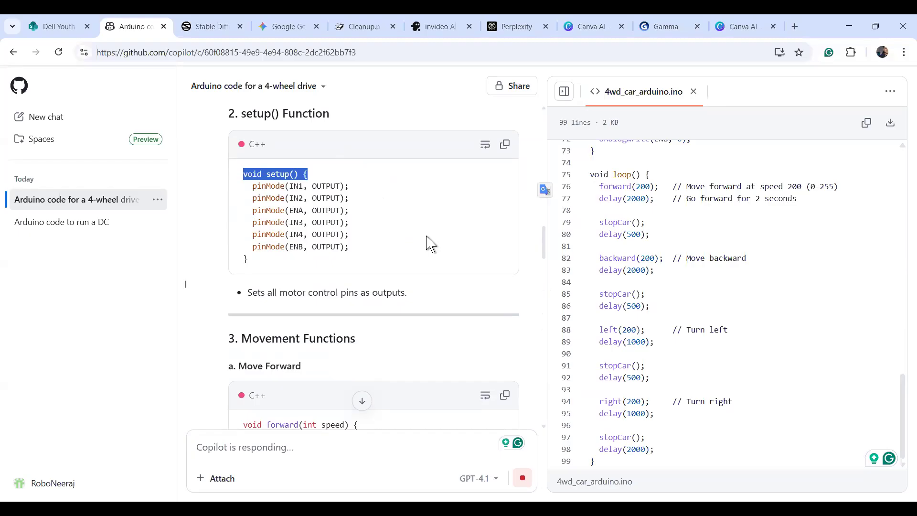
pyautogui.moveTo(545, 246); pyautogui.dragTo(549, 268)
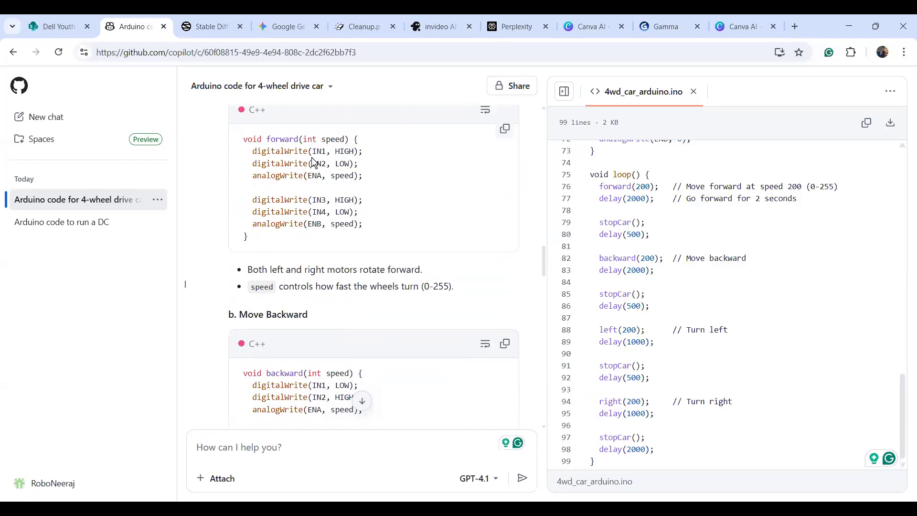
pyautogui.moveTo(544, 262); pyautogui.dragTo(546, 283)
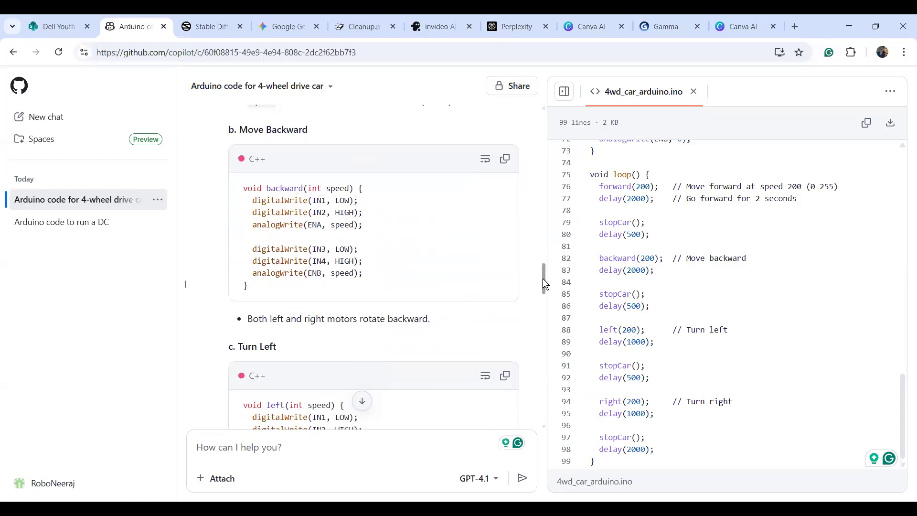
pyautogui.scroll(-3, 547, 301)
pyautogui.scroll(-3, 535, 311)
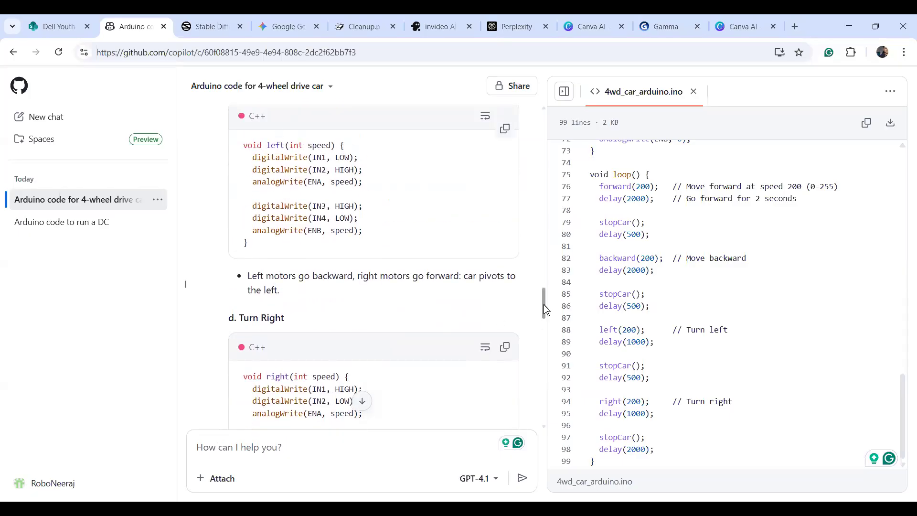
pyautogui.scroll(-3, 545, 311)
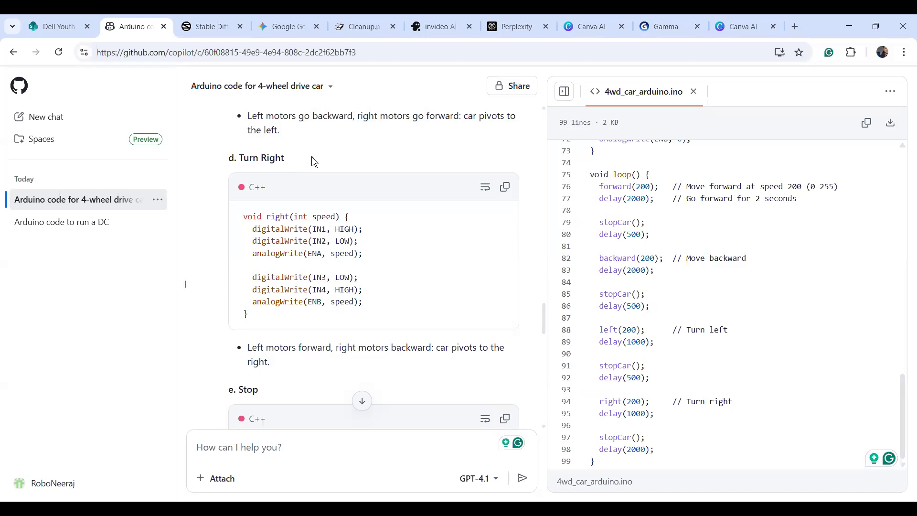
pyautogui.moveTo(549, 326); pyautogui.dragTo(516, 93)
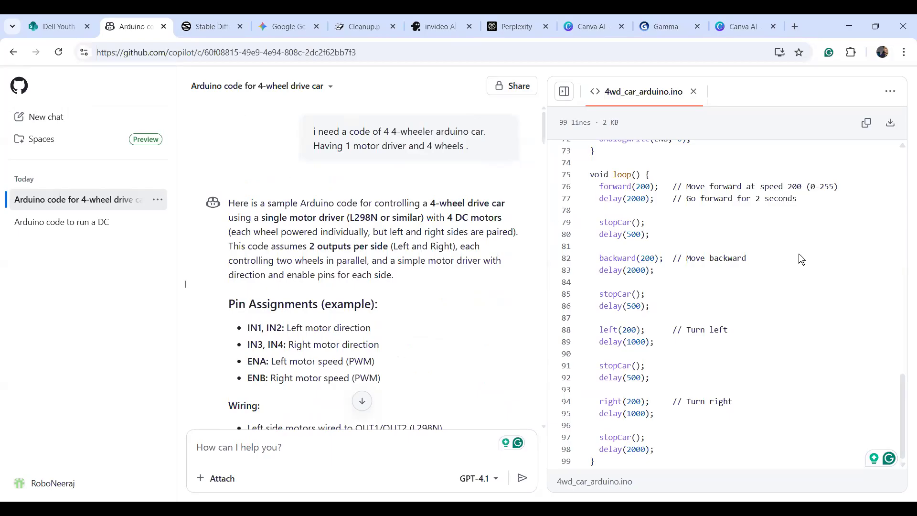
# Replace the invitation-template prompt with one for a 3D realistic 25-year-old boy walking at sunset.
pyautogui.click(216, 29)
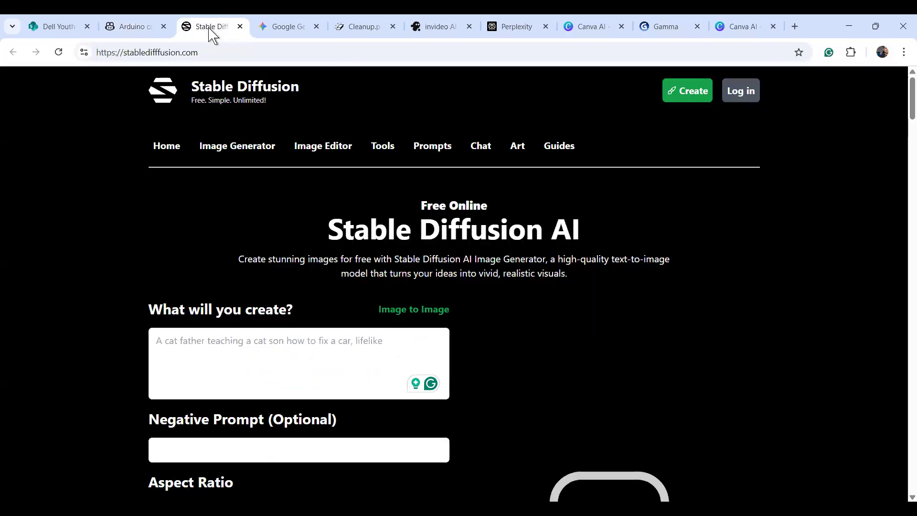
pyautogui.click(181, 347)
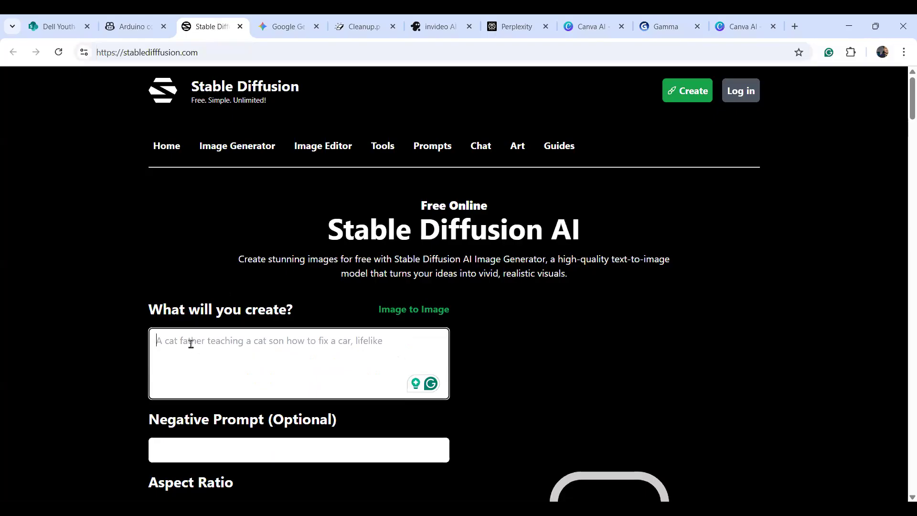
pyautogui.write('I NEED A INVITATION TEMPLATE OF ATL ROBOTICS COMPETITION IN MY SCHOOL . MY SCHOOL NAME IS DAV , COMPETITION DATE-30TH SEPT 2025')
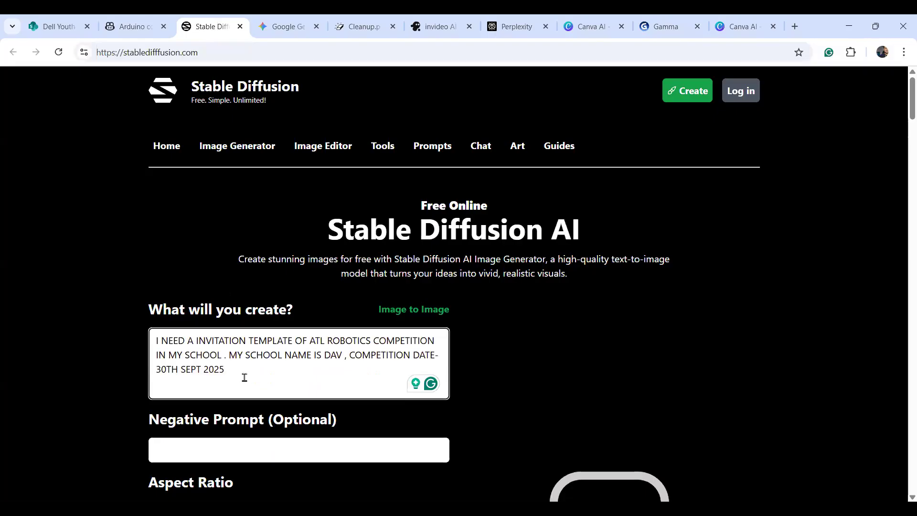
pyautogui.hotkey('ctrl', 'a')
pyautogui.press('BackSpace')
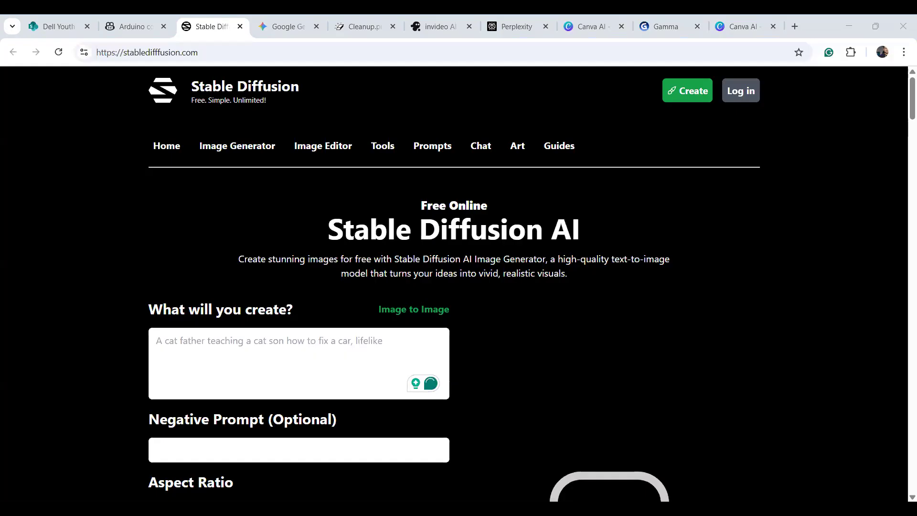
pyautogui.click(211, 354)
pyautogui.write('" Create a illustration of a 25 year fit boy wearing tshirt walking with with hand holding of wearing color shirt and name "" Written on back of the shirt, walking in front of  at sunset 3D art and looking realistic photo. "')
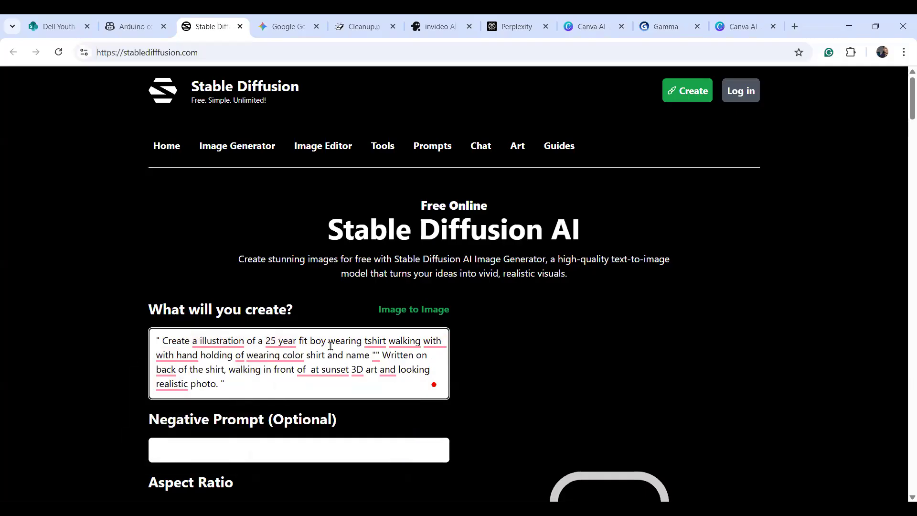
# Insert 'PM' and 'ATL INCHARGE' before the word name in the prompt.
pyautogui.moveTo(389, 341)
pyautogui.click(445, 342)
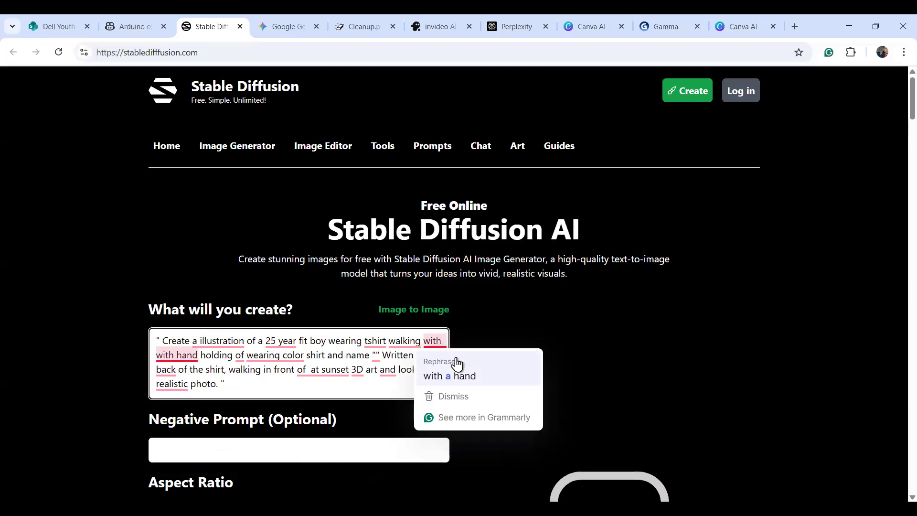
pyautogui.write('P')
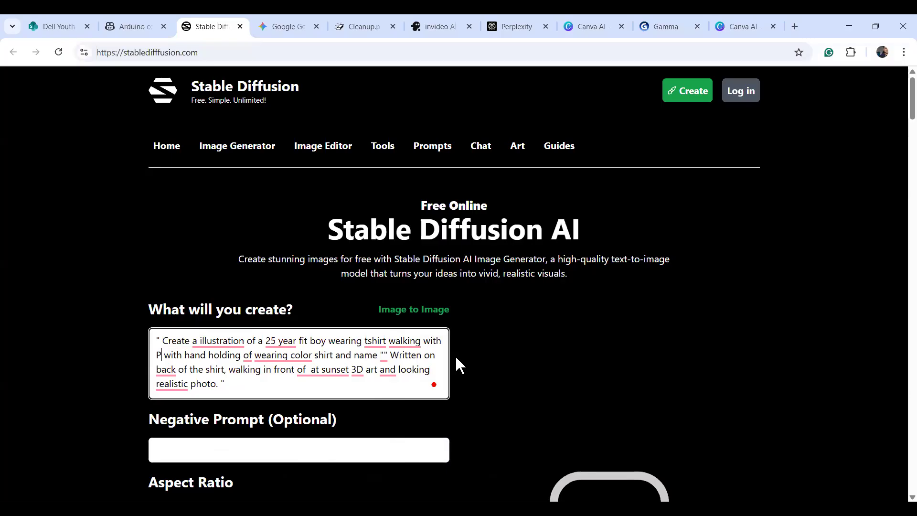
pyautogui.press('BackSpace')
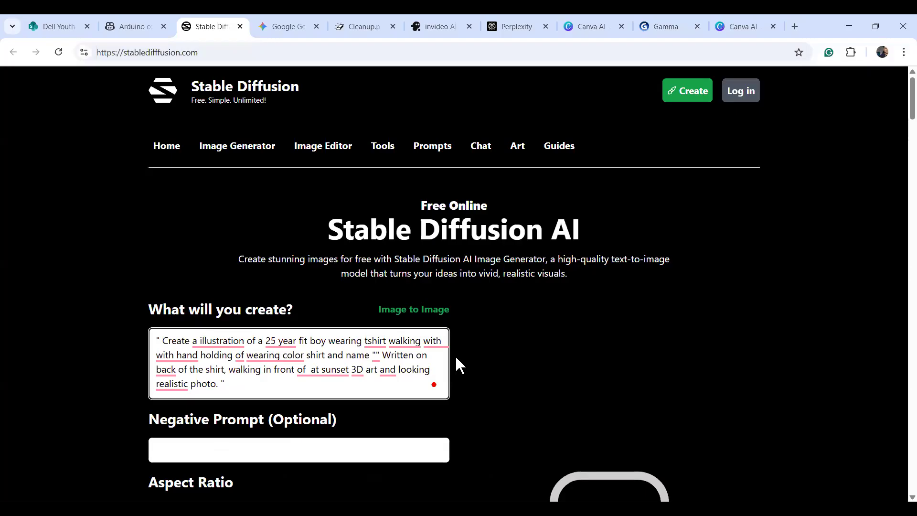
pyautogui.write('a')
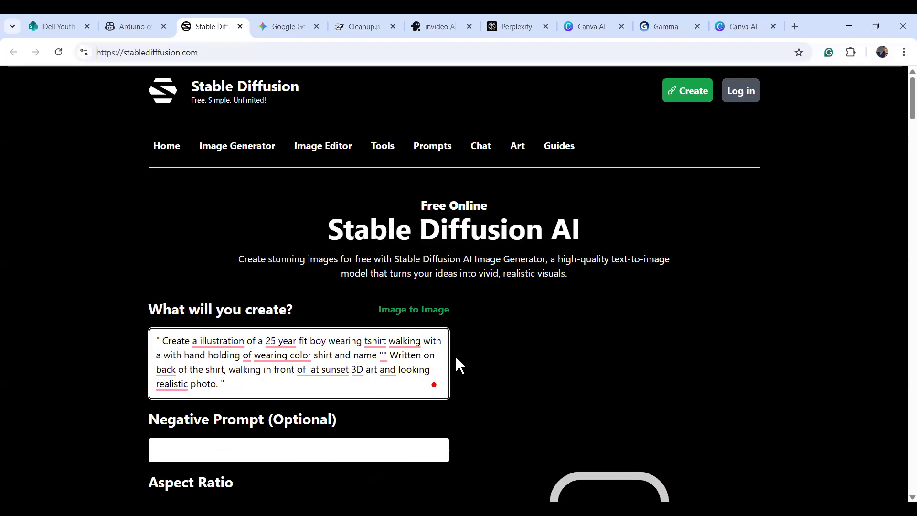
pyautogui.press('BackSpace')
pyautogui.write('P')
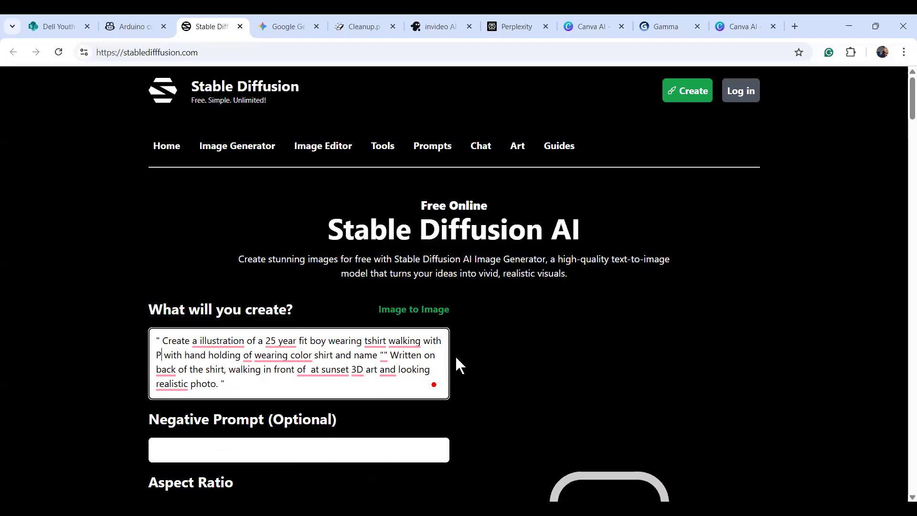
pyautogui.write('M')
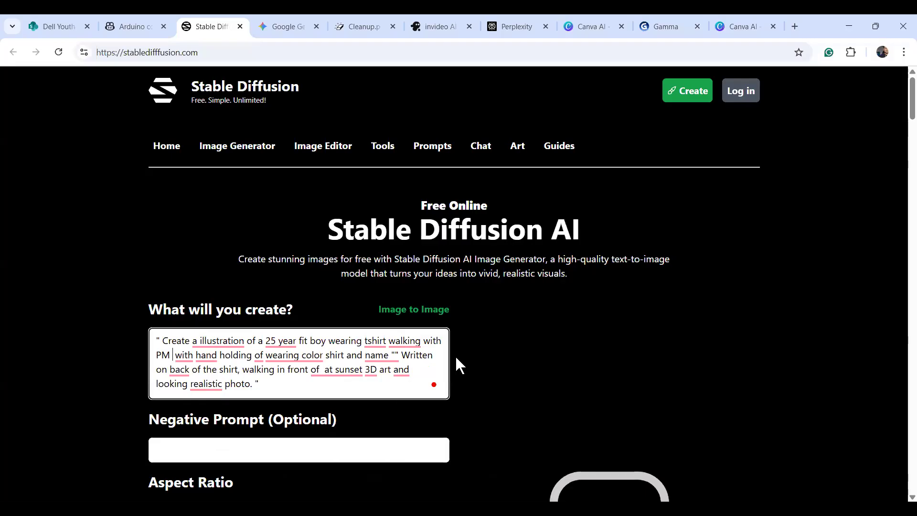
pyautogui.press('Right')
pyautogui.press('Right')
pyautogui.press('Right')
pyautogui.press('Right')
pyautogui.press('Right')
pyautogui.press('Right')
pyautogui.press('Right')
pyautogui.press('Right')
pyautogui.press('Right')
pyautogui.press('Right')
pyautogui.press('Right')
pyautogui.press('Right')
pyautogui.press('Right')
pyautogui.press('Right')
pyautogui.press('Right')
pyautogui.press('Right')
pyautogui.press('Right')
pyautogui.press('Right')
pyautogui.press('Right')
pyautogui.press('Right')
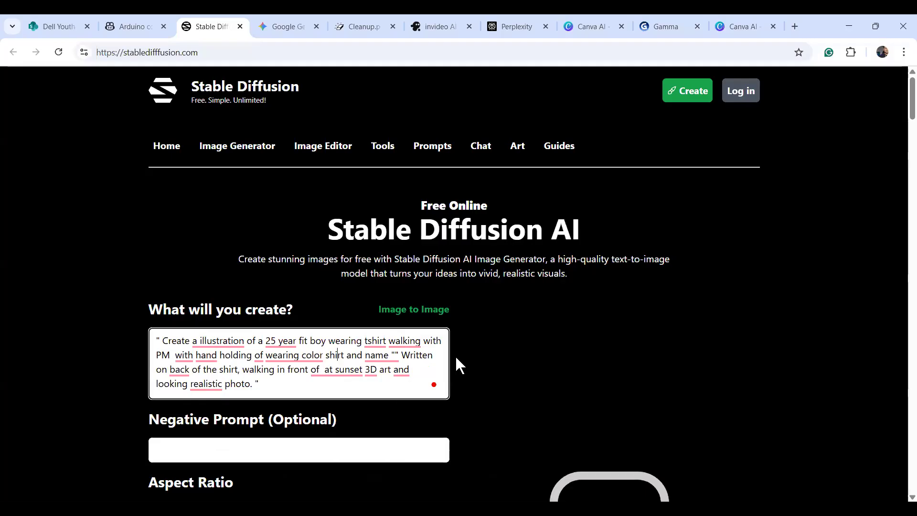
pyautogui.write('ATL ')
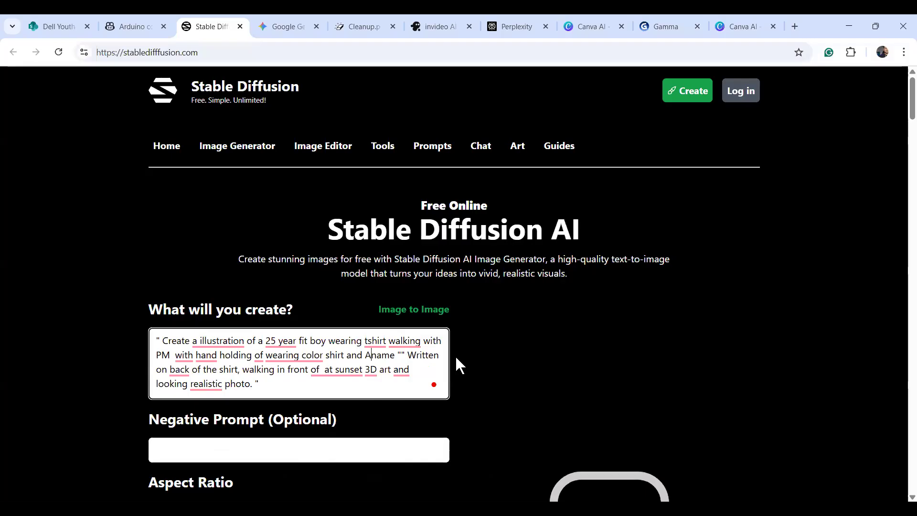
pyautogui.write('INCHARGE')
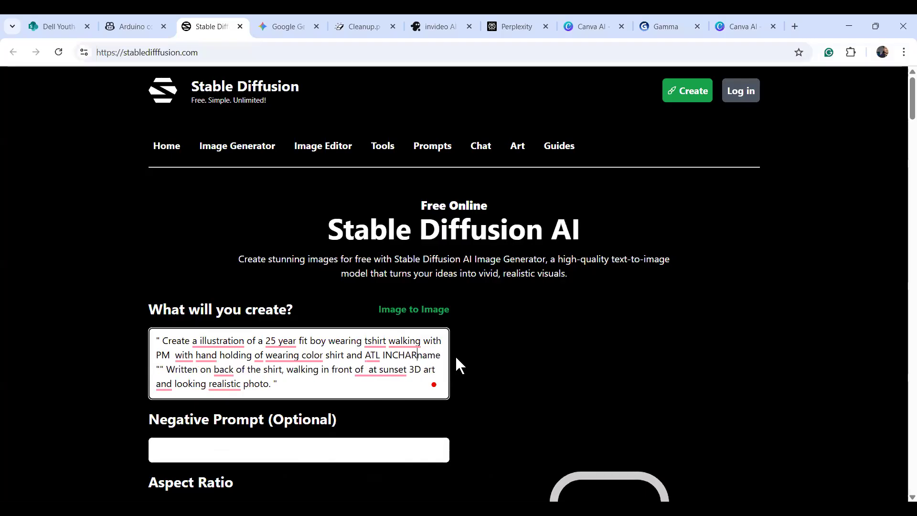
# Add 'school' after 'in front of' in the prompt.
pyautogui.press('Right')
pyautogui.press('Right')
pyautogui.press('Right')
pyautogui.press('Right')
pyautogui.press('Right')
pyautogui.press('Right')
pyautogui.press('Right')
pyautogui.press('Right')
pyautogui.press('Right')
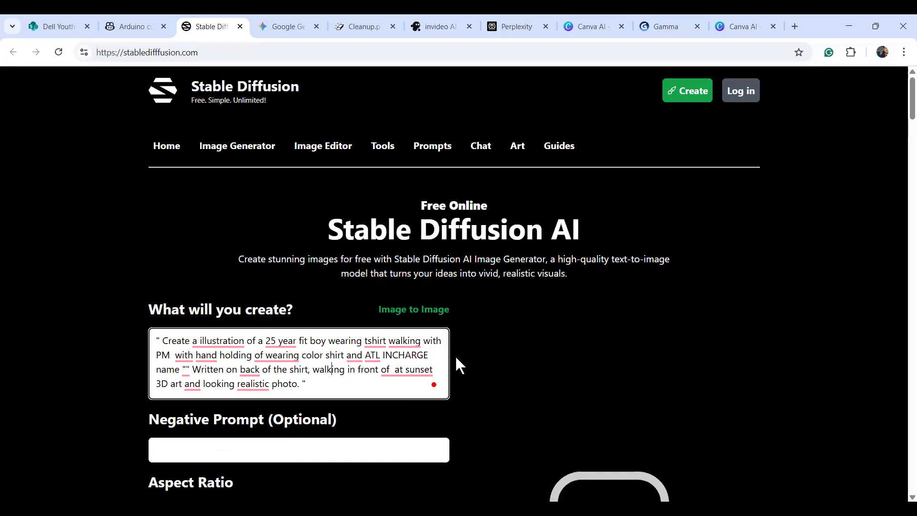
pyautogui.press('Right')
pyautogui.press('Right')
pyautogui.press('Right')
pyautogui.press('Right')
pyautogui.press('Right')
pyautogui.write('school')
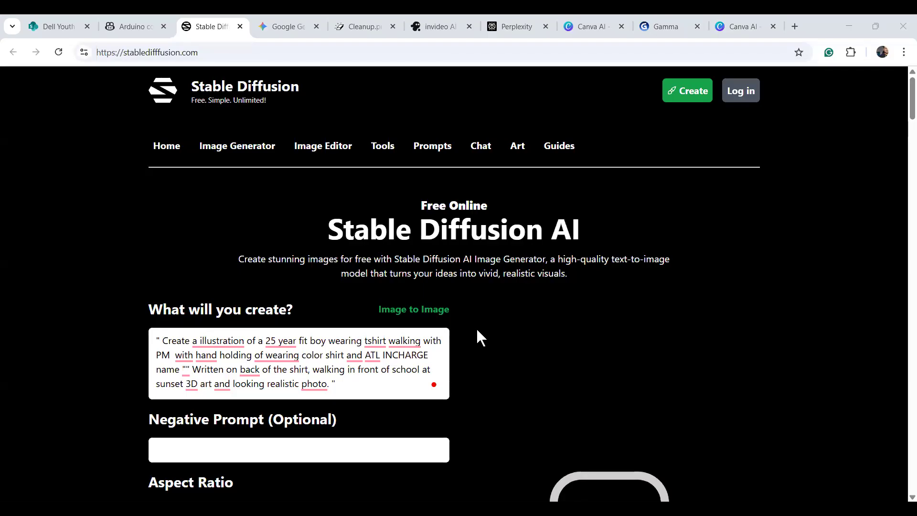
pyautogui.scroll(-15, 477, 328)
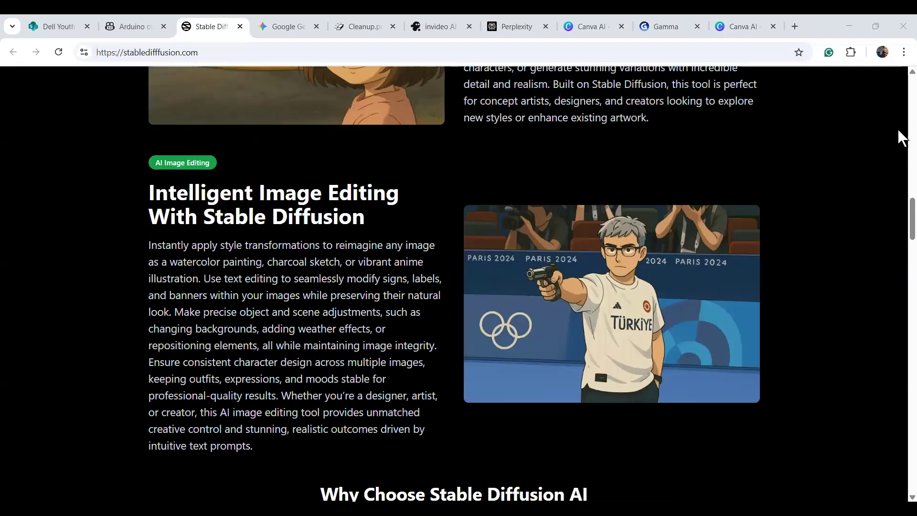
pyautogui.scroll(15, 900, 120)
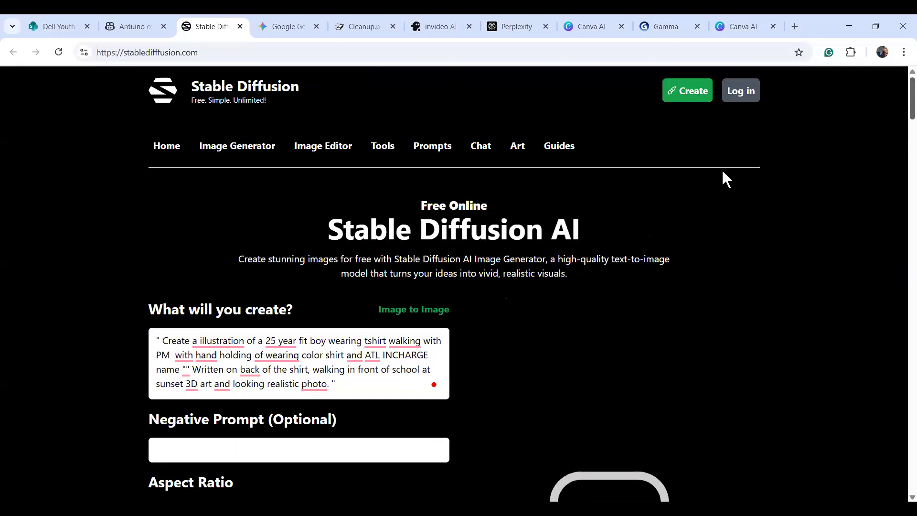
pyautogui.moveTo(817, 173); pyautogui.dragTo(821, 189)
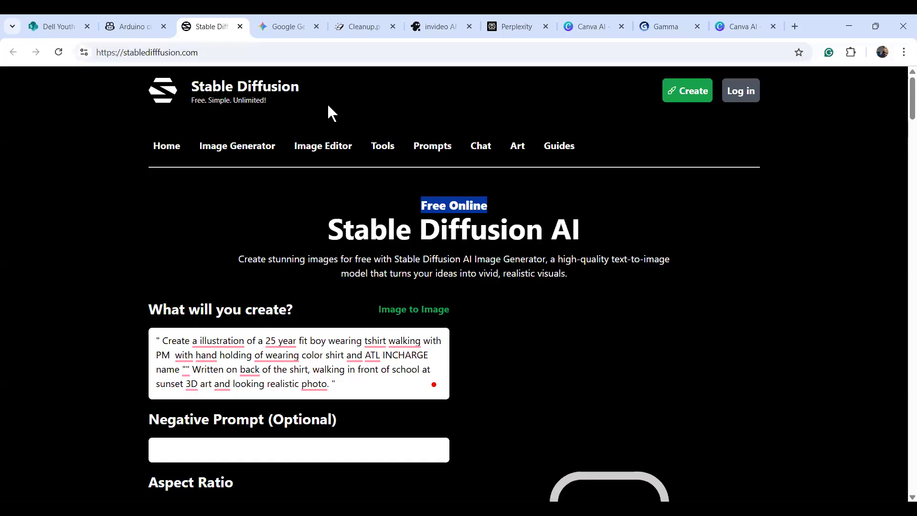
pyautogui.click(774, 199)
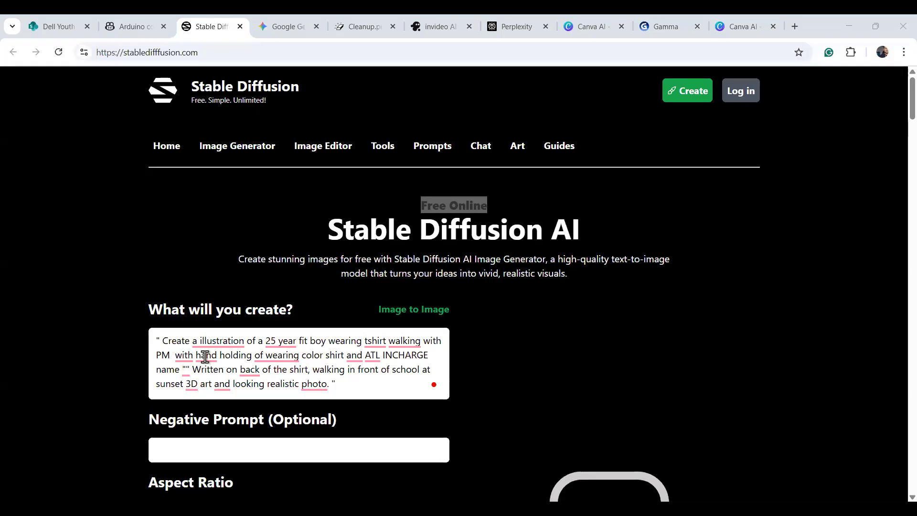
pyautogui.moveTo(206, 357)
pyautogui.click(162, 338)
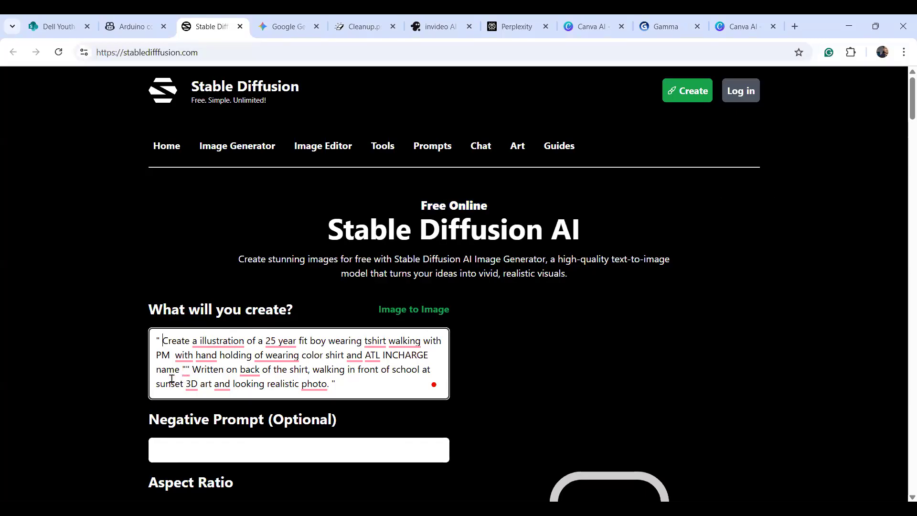
# Add 'orange' before tshirt in the prompt.
pyautogui.press('BackSpace')
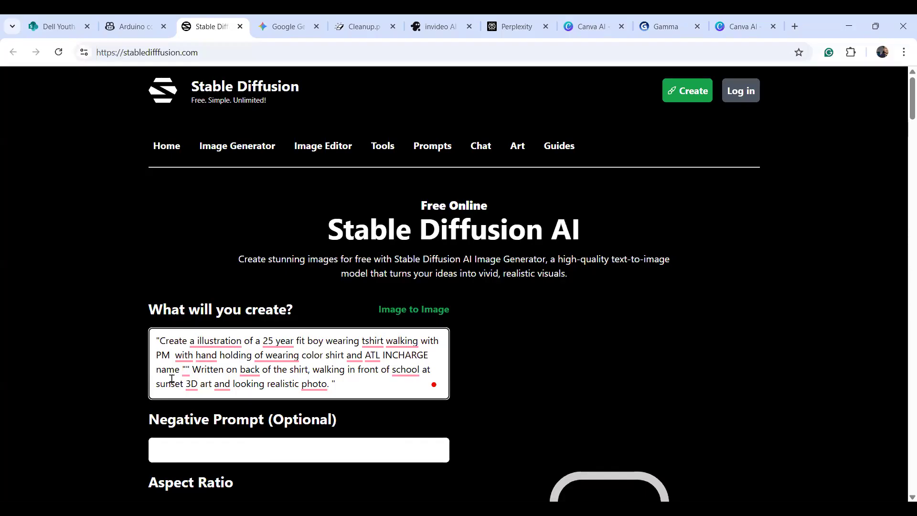
pyautogui.press('Right')
pyautogui.press('Right')
pyautogui.press('Right')
pyautogui.press('Right')
pyautogui.press('Right')
pyautogui.press('Right')
pyautogui.press('Right')
pyautogui.press('Right')
pyautogui.press('Right')
pyautogui.press('Right')
pyautogui.press('Right')
pyautogui.press('Right')
pyautogui.press('Right')
pyautogui.press('Right')
pyautogui.press('Right')
pyautogui.press('Right')
pyautogui.write('orange')
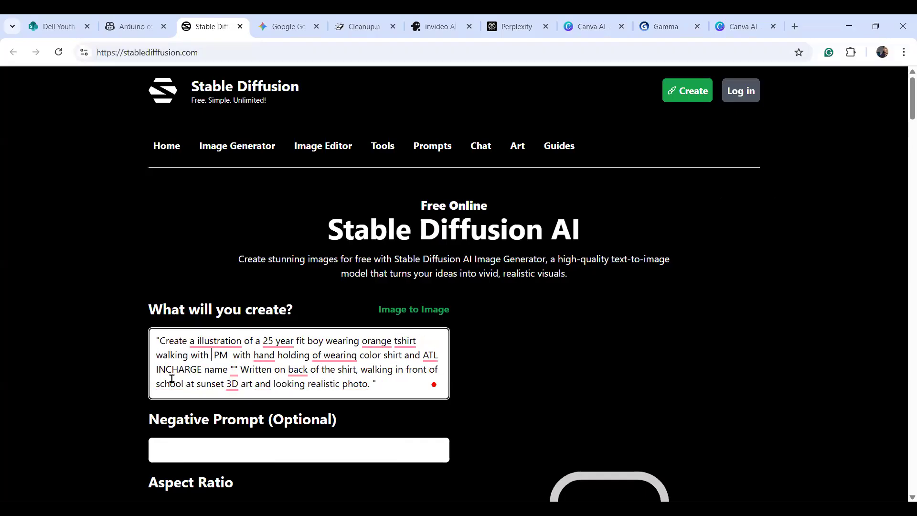
# Replace 'PM with' with 'a child' and reword it as 'holding and' the child's hand.
pyautogui.press('BackSpace')
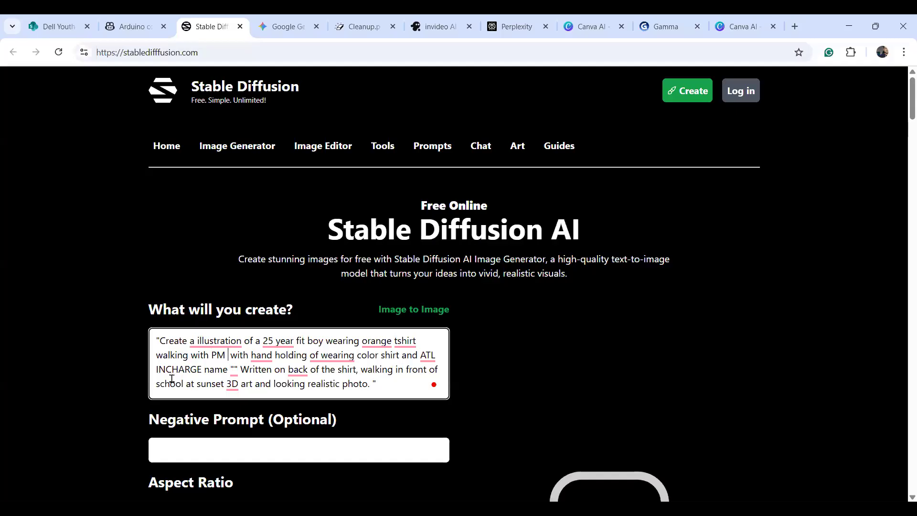
pyautogui.press('BackSpace')
pyautogui.press('BackSpace')
pyautogui.press('BackSpace')
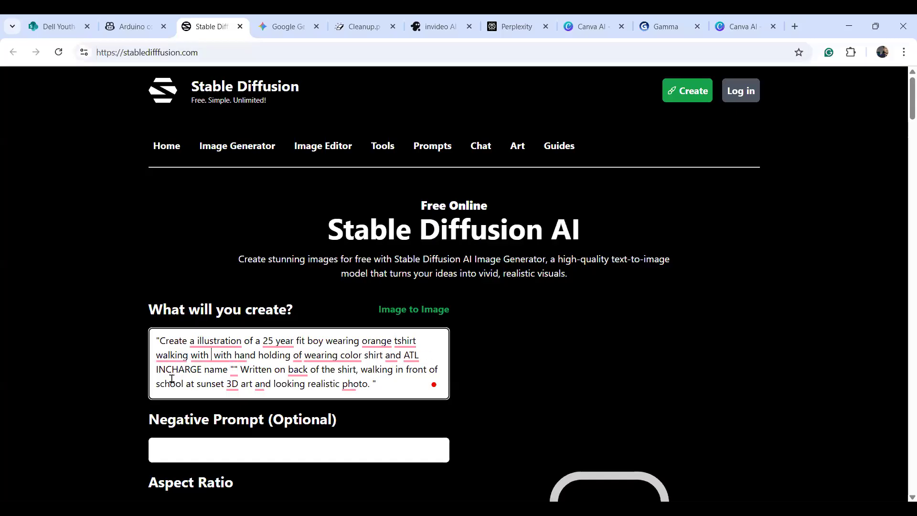
pyautogui.write('C')
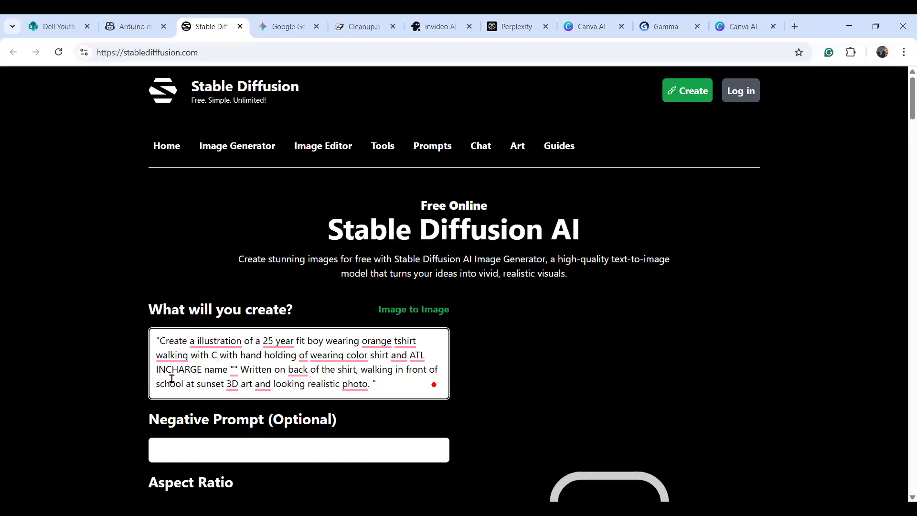
pyautogui.write('hild')
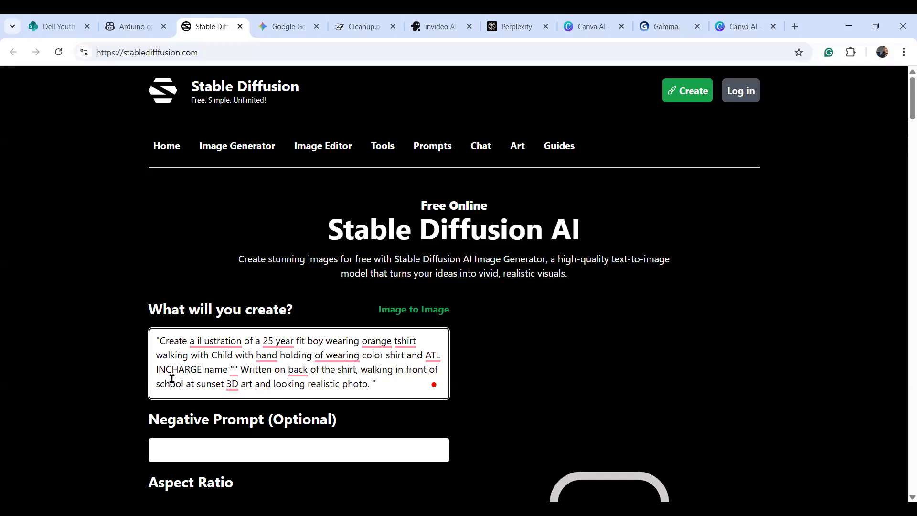
pyautogui.press('Left')
pyautogui.press('Left')
pyautogui.press('Left')
pyautogui.press('Left')
pyautogui.press('Left')
pyautogui.press('Left')
pyautogui.press('Left')
pyautogui.press('Left')
pyautogui.press('Left')
pyautogui.press('Left')
pyautogui.press('Left')
pyautogui.press('Left')
pyautogui.press('Left')
pyautogui.press('Left')
pyautogui.press('Left')
pyautogui.press('Left')
pyautogui.press('Left')
pyautogui.press('Left')
pyautogui.press('Left')
pyautogui.press('Left')
pyautogui.press('Left')
pyautogui.press('Left')
pyautogui.press('Left')
pyautogui.press('Left')
pyautogui.press('BackSpace')
pyautogui.write('a c')
pyautogui.press('Right')
pyautogui.press('Right')
pyautogui.press('Right')
pyautogui.press('Right')
pyautogui.press('Right')
pyautogui.press('Right')
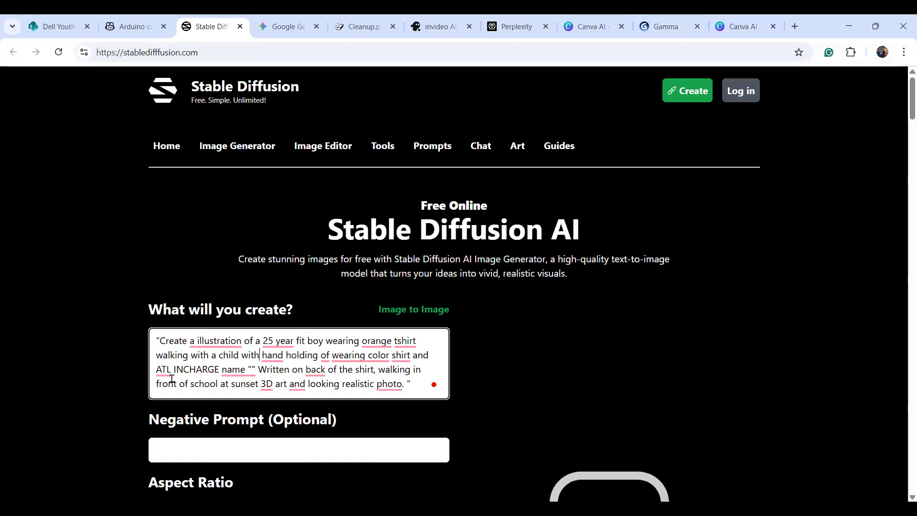
pyautogui.press('Delete')
pyautogui.press('Delete')
pyautogui.press('Delete')
pyautogui.press('Delete')
pyautogui.press('BackSpace')
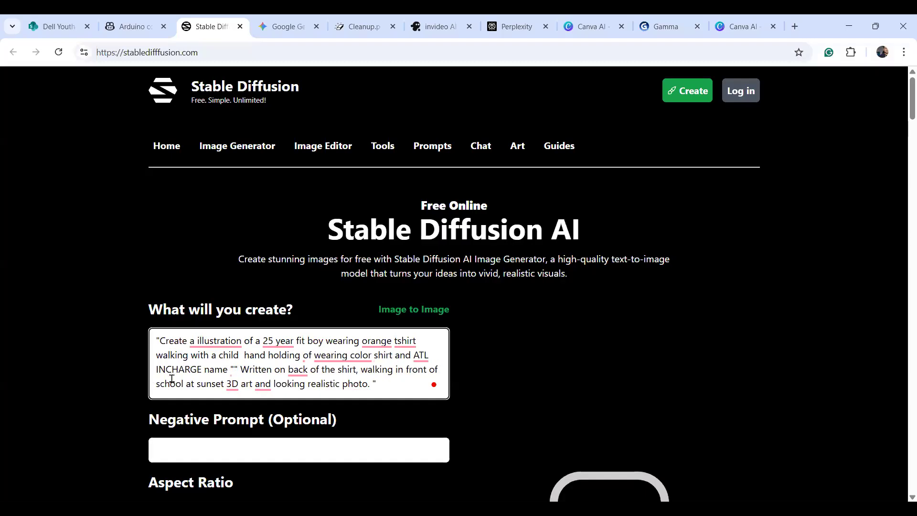
pyautogui.hotkey('ctrl', 'Right')
pyautogui.hotkey('ctrl', 'Right')
pyautogui.write('and')
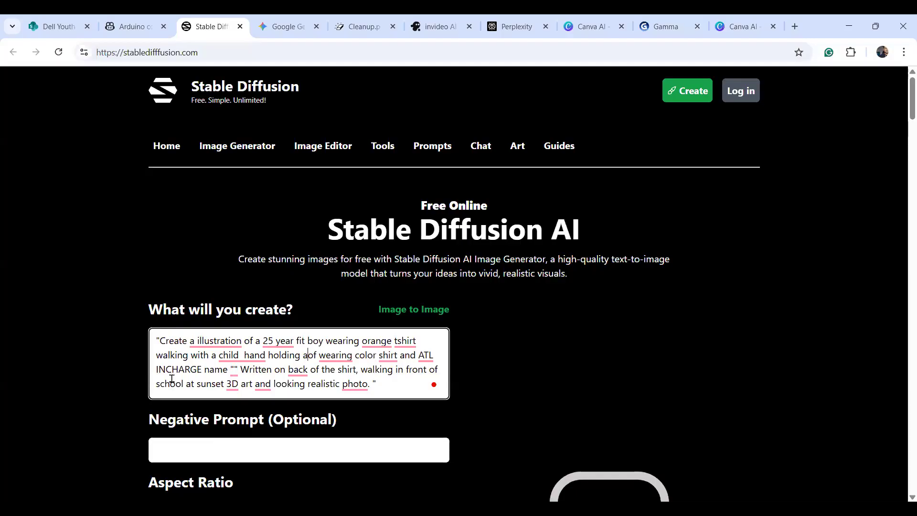
pyautogui.press('Delete')
pyautogui.press('Delete')
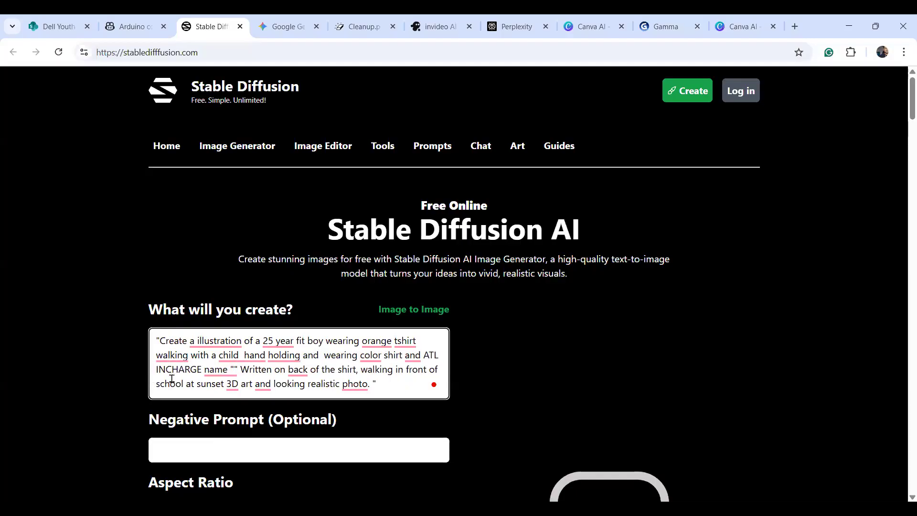
# Fix the shirt wording to 'orange color tshirt' and 't shirt' on the back.
pyautogui.click(385, 356)
pyautogui.write('t')
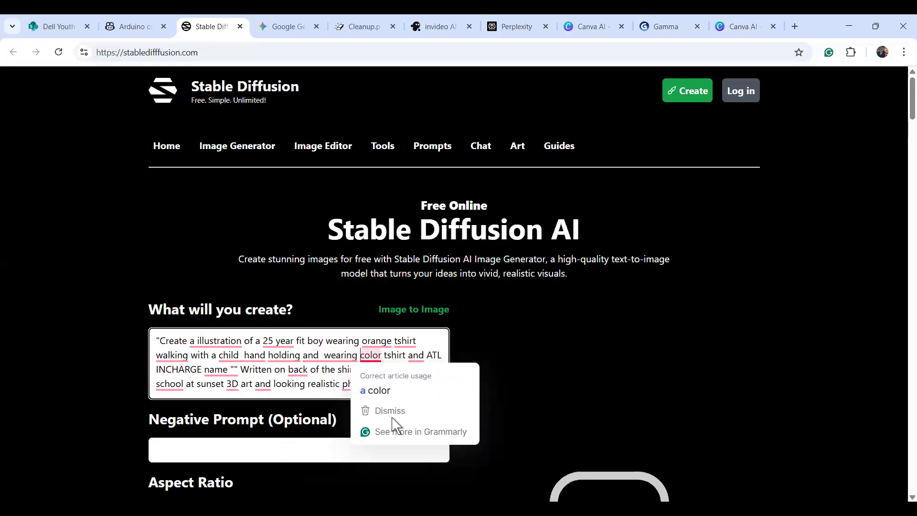
pyautogui.write('or')
pyautogui.write('ange')
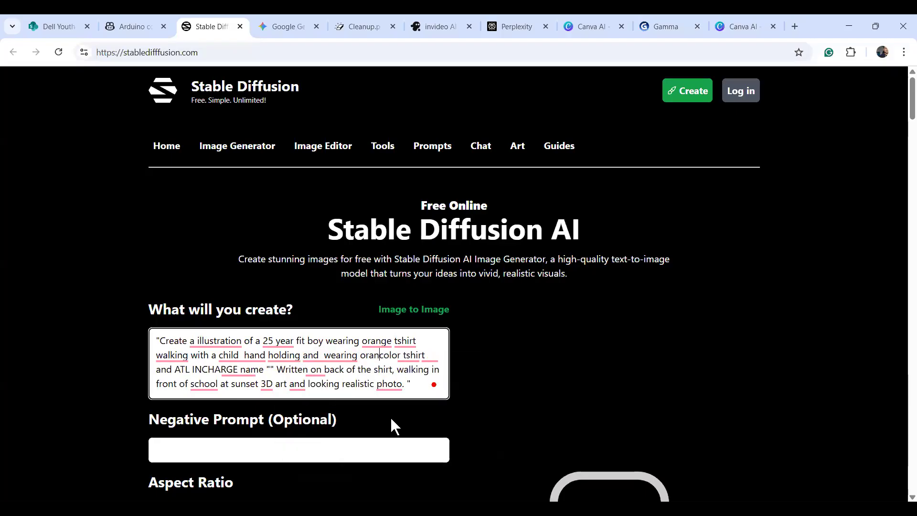
pyautogui.press('Right')
pyautogui.press('Right')
pyautogui.press('Right')
pyautogui.press('Right')
pyautogui.press('Right')
pyautogui.press('Right')
pyautogui.press('Right')
pyautogui.press('Right')
pyautogui.press('Right')
pyautogui.press('Right')
pyautogui.press('Right')
pyautogui.press('Right')
pyautogui.press('Right')
pyautogui.press('Right')
pyautogui.press('Right')
pyautogui.press('Right')
pyautogui.press('Right')
pyautogui.press('Right')
pyautogui.press('Right')
pyautogui.press('Right')
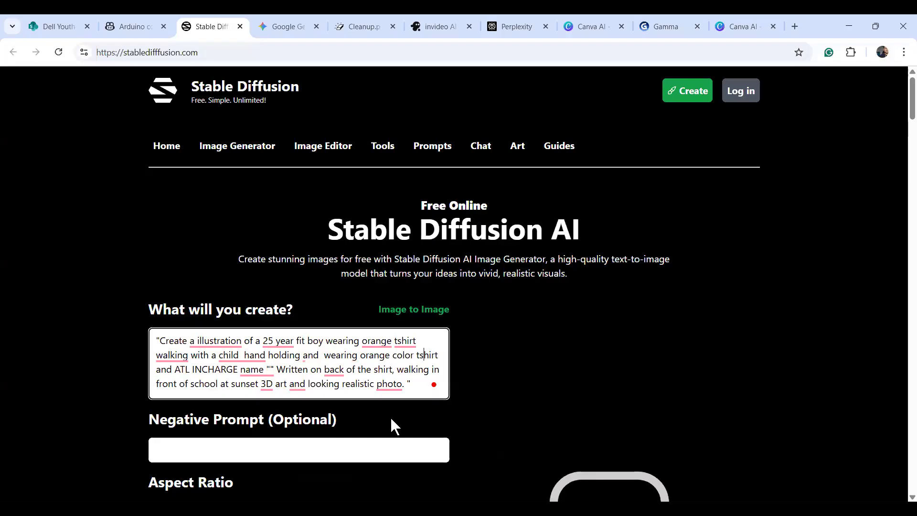
pyautogui.press('Right')
pyautogui.press('Right')
pyautogui.press('Right')
pyautogui.press('Right')
pyautogui.press('Right')
pyautogui.press('Right')
pyautogui.press('Right')
pyautogui.press('Right')
pyautogui.press('Right')
pyautogui.press('Right')
pyautogui.press('Right')
pyautogui.press('Right')
pyautogui.press('Right')
pyautogui.press('Right')
pyautogui.press('Right')
pyautogui.press('Right')
pyautogui.press('Right')
pyautogui.press('Right')
pyautogui.press('Right')
pyautogui.press('Right')
pyautogui.write('t')
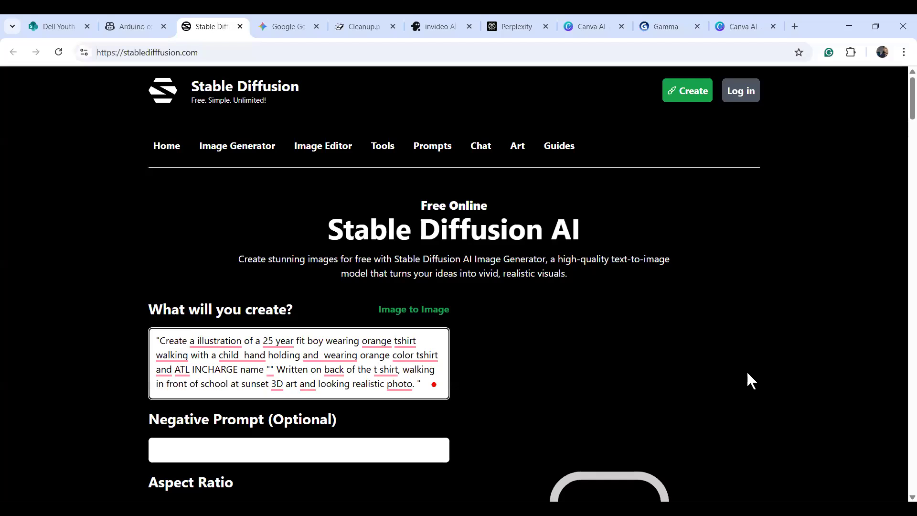
# Set the aspect ratio to 9:16 portrait (576 × 1024) and generate the image.
pyautogui.scroll(-5, 898, 117)
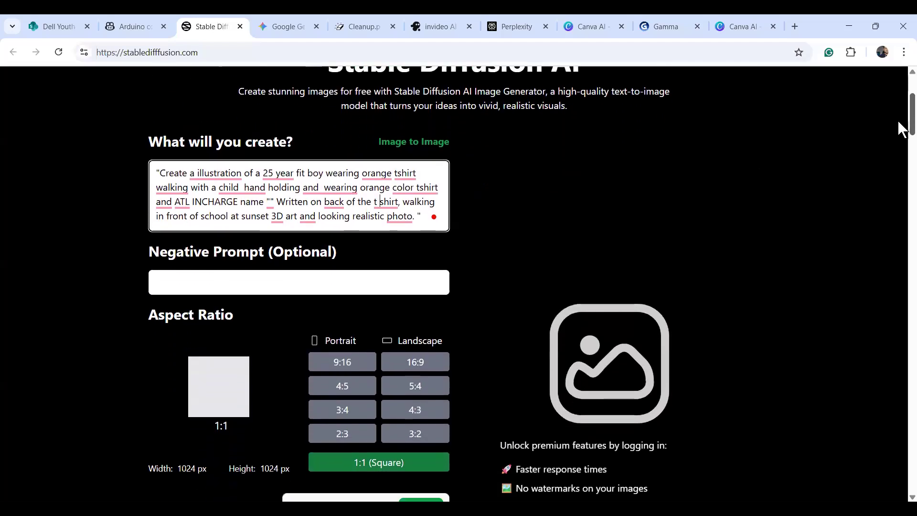
pyautogui.click(345, 286)
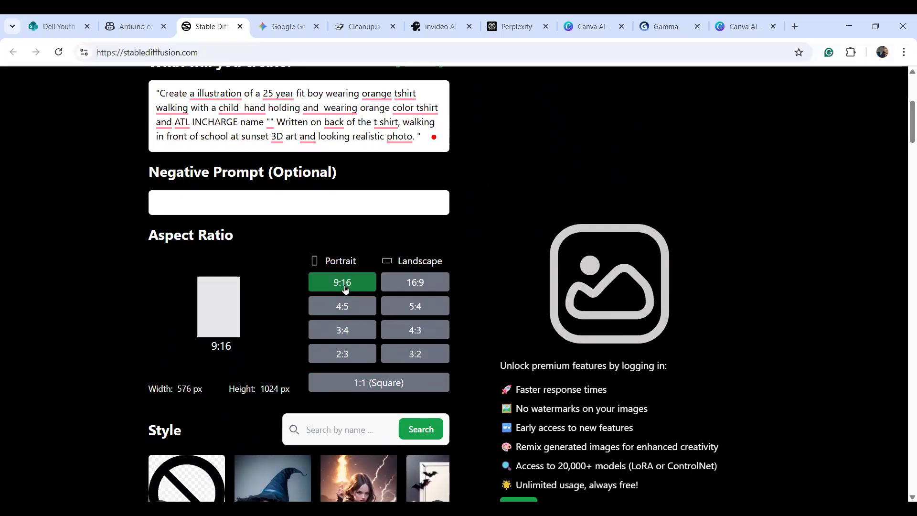
pyautogui.click(405, 286)
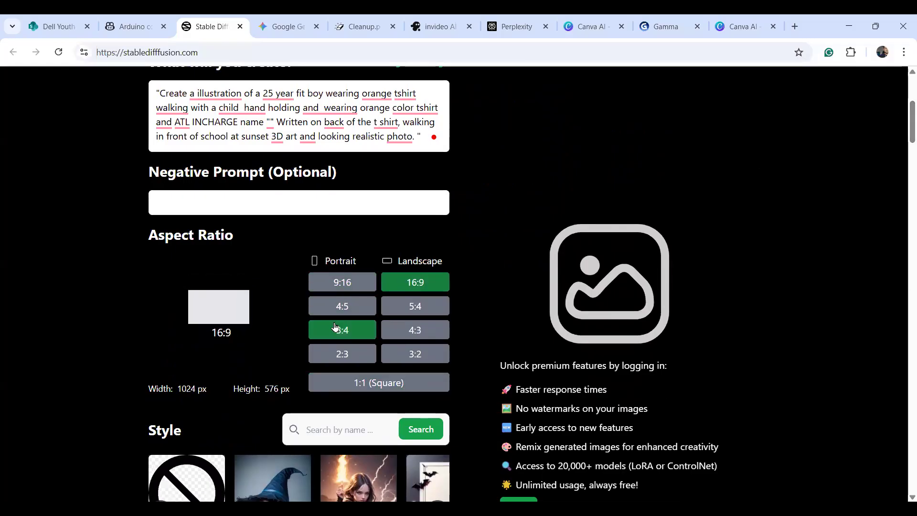
pyautogui.click(339, 307)
pyautogui.click(355, 285)
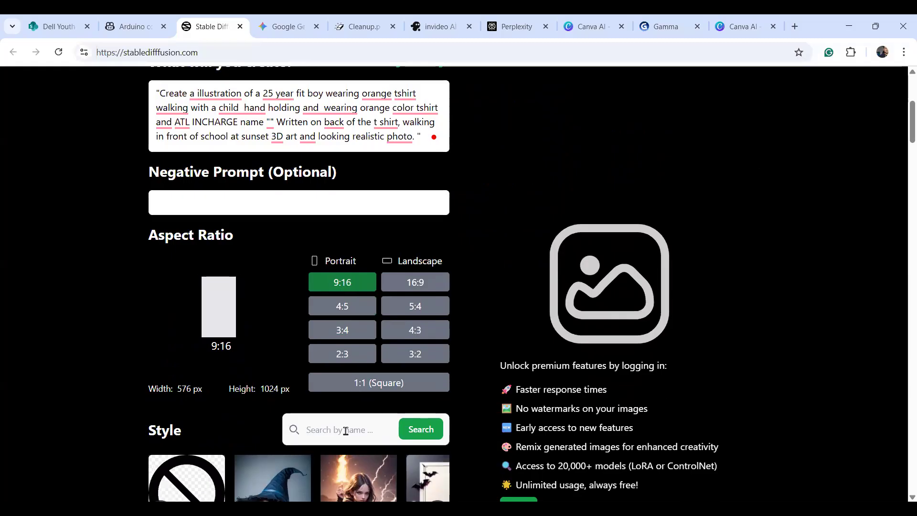
pyautogui.scroll(-5, 902, 136)
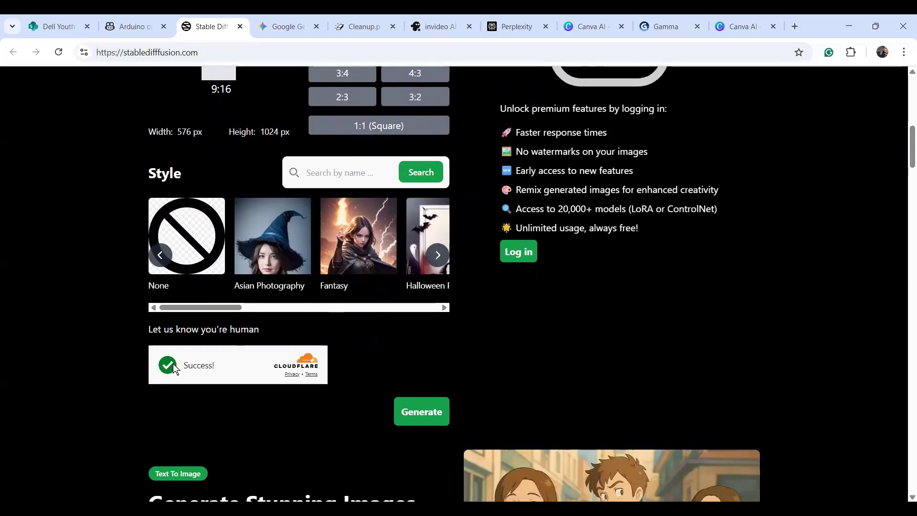
pyautogui.click(432, 413)
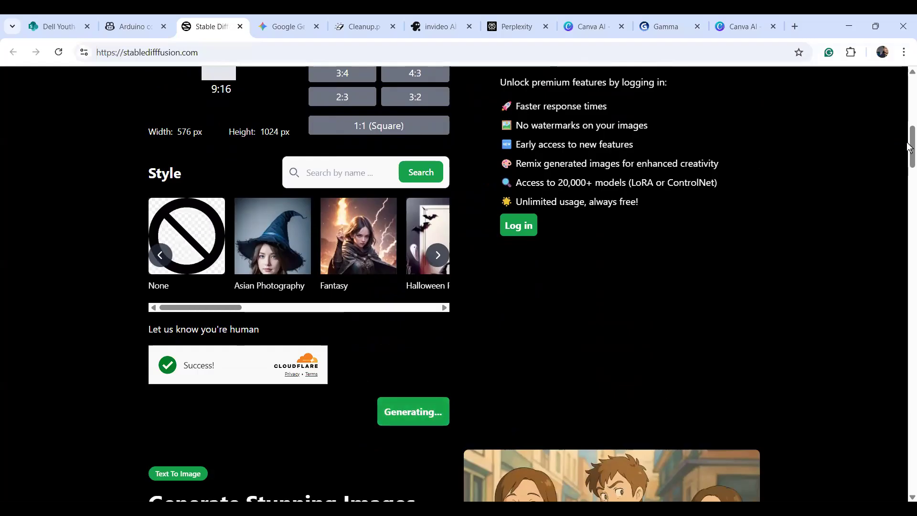
pyautogui.moveTo(910, 149); pyautogui.dragTo(909, 117)
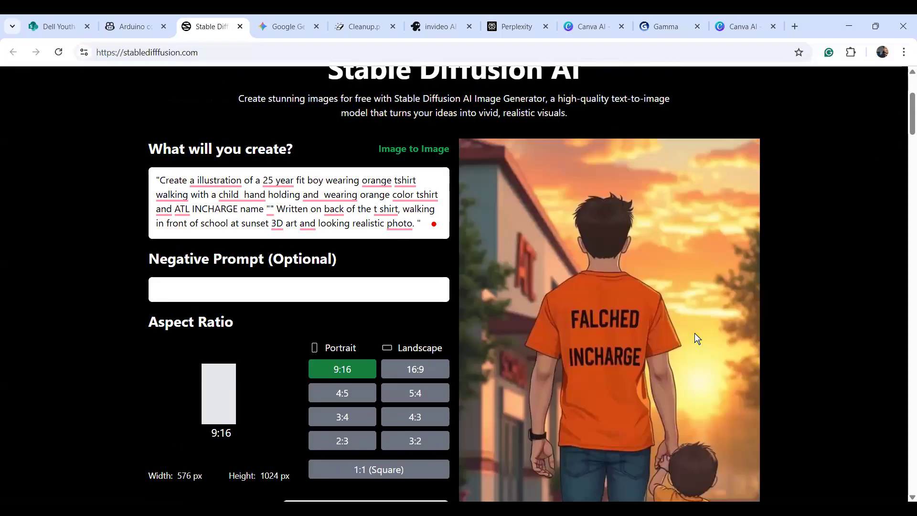
pyautogui.moveTo(909, 133); pyautogui.dragTo(909, 138)
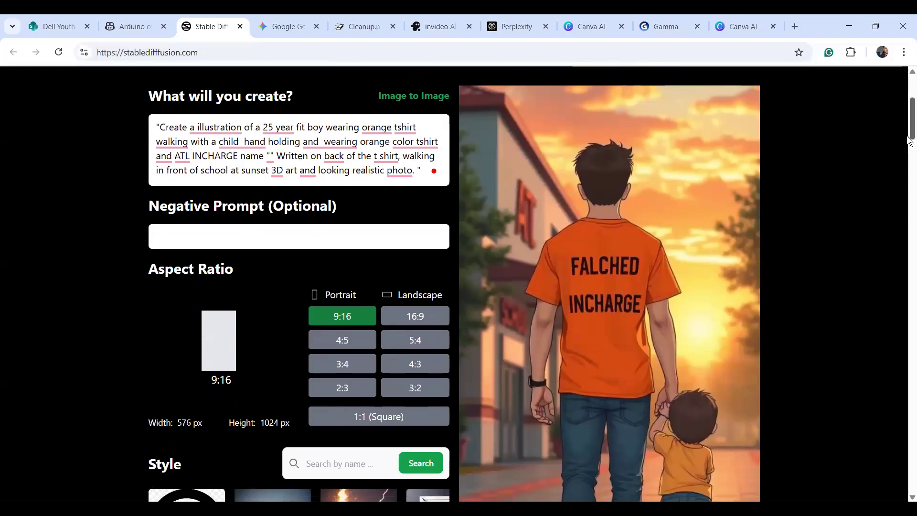
pyautogui.scroll(-2, 909, 138)
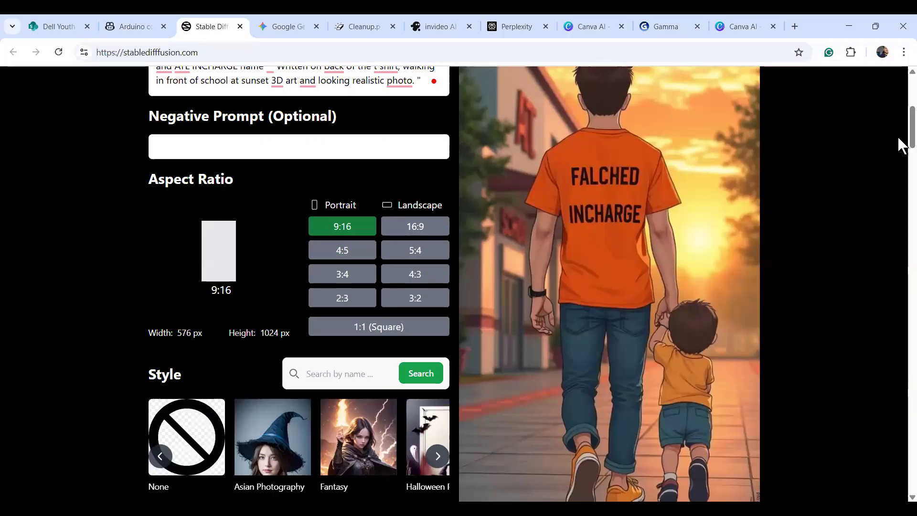
pyautogui.scroll(2, 901, 137)
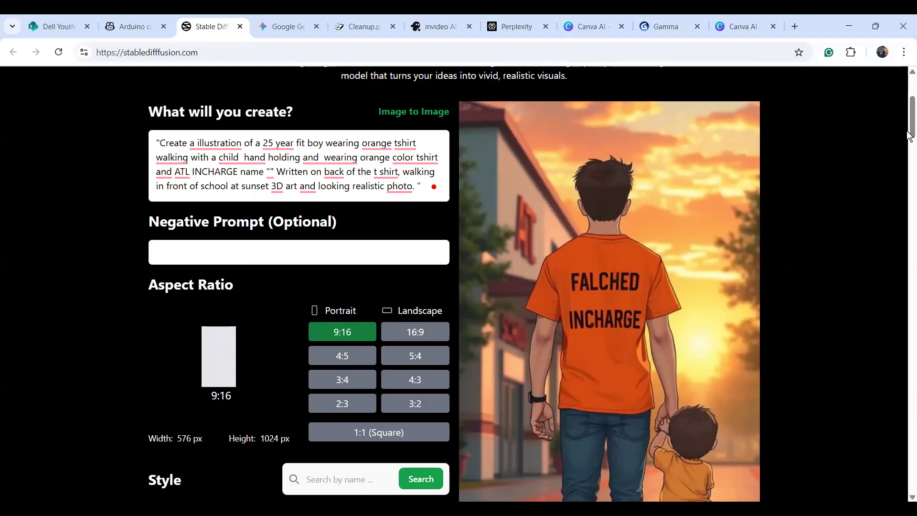
pyautogui.scroll(2, 504, 256)
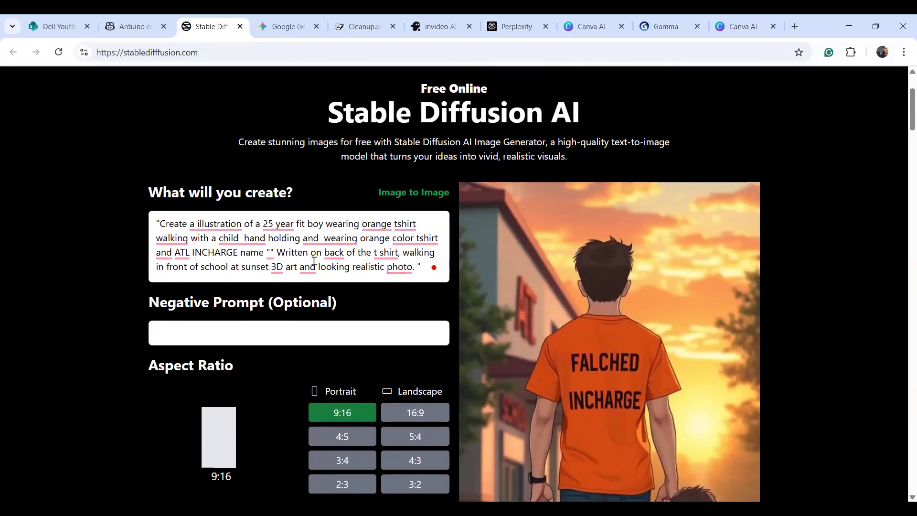
# Change 'ATL INCHARGE' to 'Atal Incharge' in the prompt and generate a new image.
pyautogui.click(238, 253)
pyautogui.press('BackSpace')
pyautogui.press('BackSpace')
pyautogui.press('BackSpace')
pyautogui.press('BackSpace')
pyautogui.press('BackSpace')
pyautogui.press('BackSpace')
pyautogui.press('BackSpace')
pyautogui.press('BackSpace')
pyautogui.press('BackSpace')
pyautogui.press('BackSpace')
pyautogui.press('BackSpace')
pyautogui.press('BackSpace')
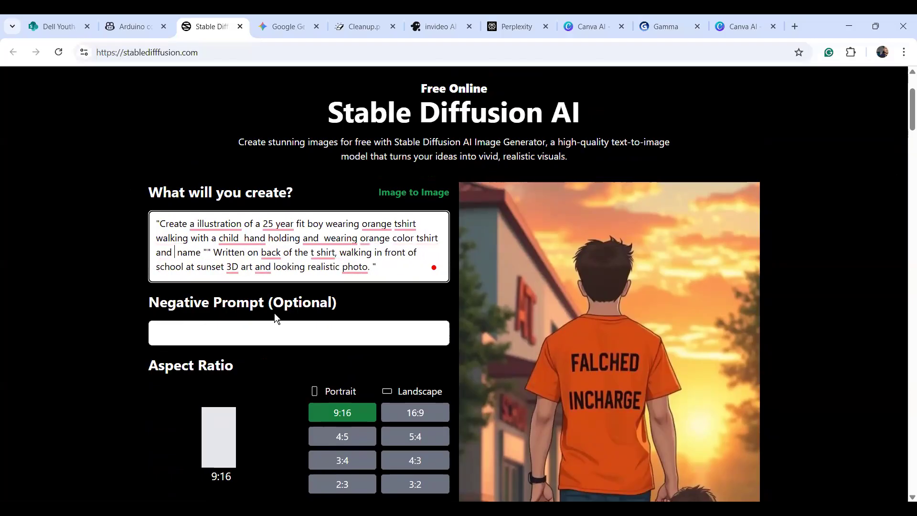
pyautogui.write('A')
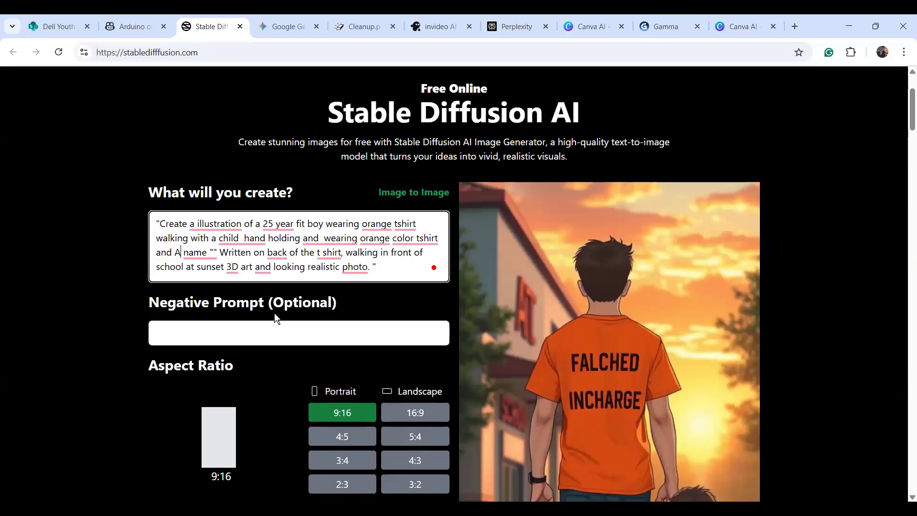
pyautogui.write('tal Incharge')
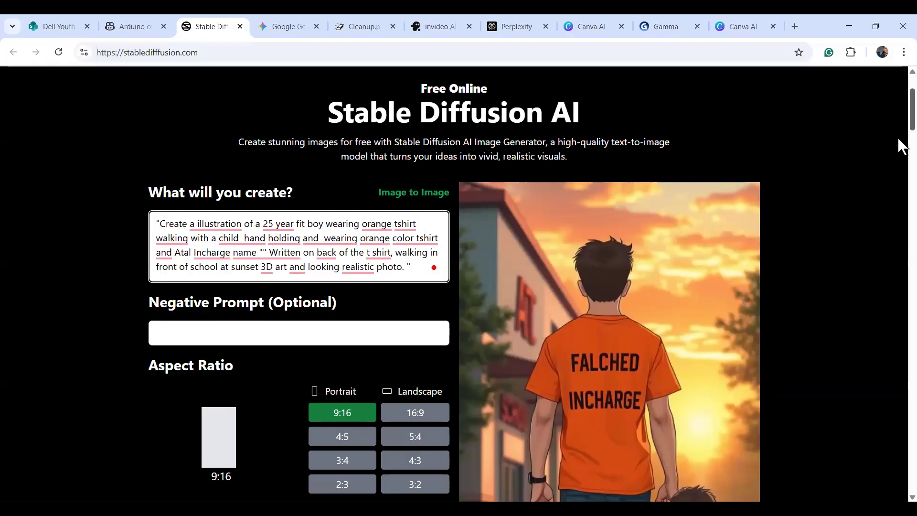
pyautogui.moveTo(912, 105); pyautogui.dragTo(898, 139)
pyautogui.click(409, 452)
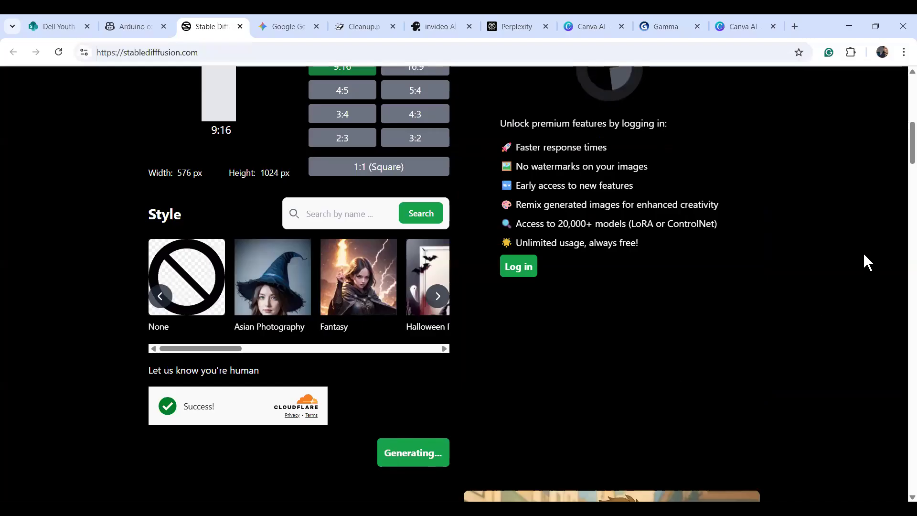
# Review the new image of two orange-shirted boys walking, then select the whole prompt.
pyautogui.scroll(3, 901, 148)
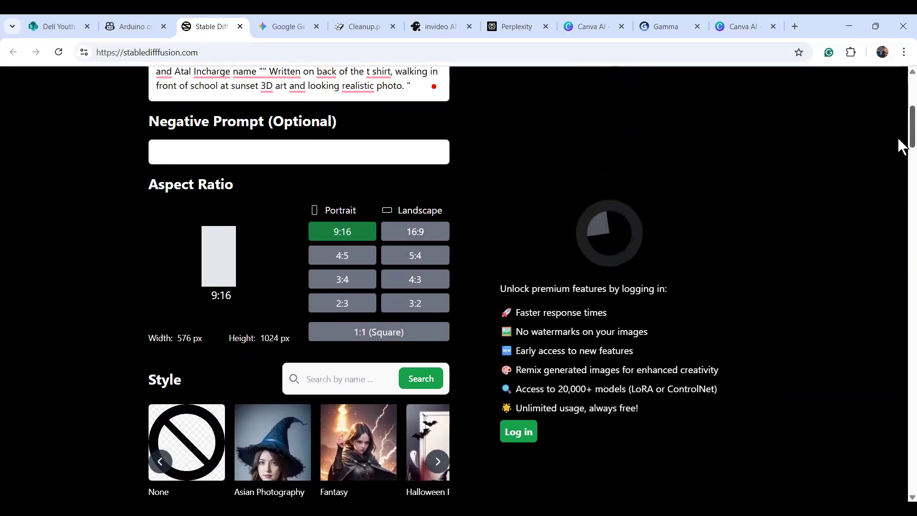
pyautogui.scroll(1, 901, 146)
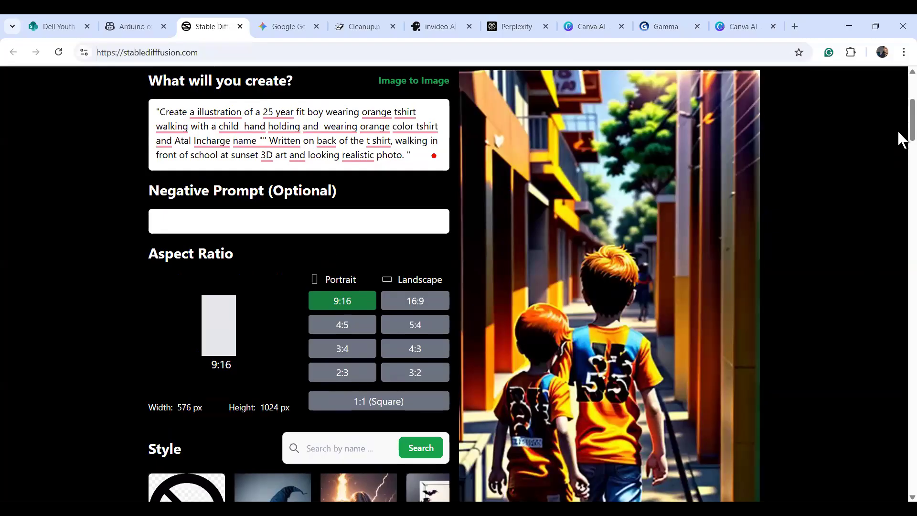
pyautogui.scroll(-2, 901, 143)
pyautogui.scroll(-2, 900, 153)
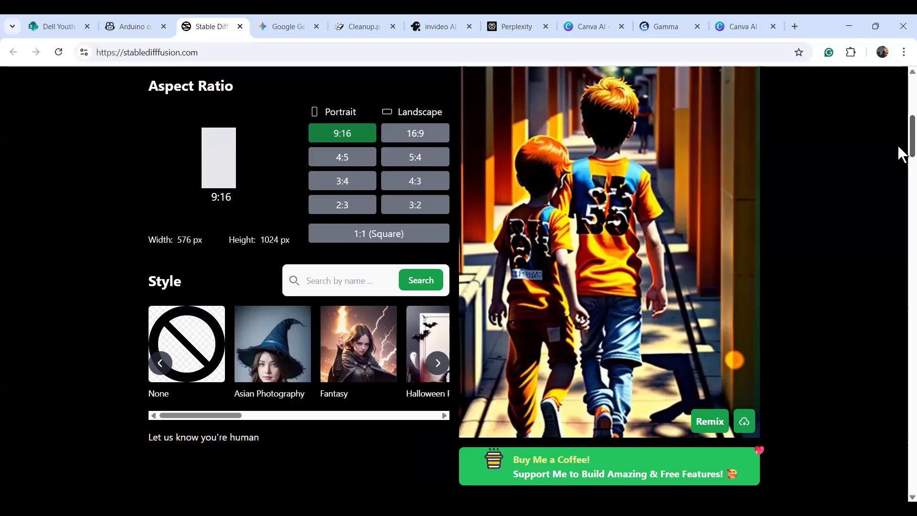
pyautogui.scroll(2, 901, 148)
pyautogui.scroll(3, 901, 138)
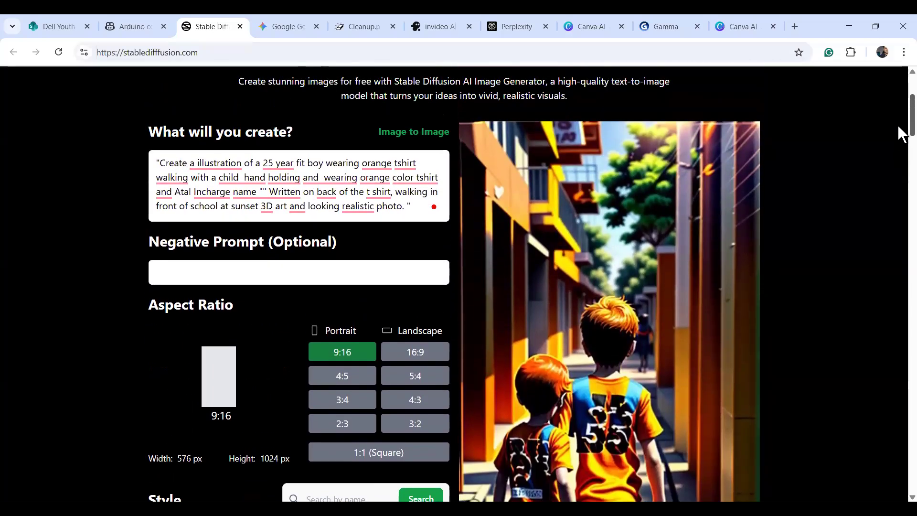
pyautogui.moveTo(409, 241); pyautogui.dragTo(55, 153)
# Delete the entire prompt text, then move to an empty Gemini 2.5 Flash chat.
pyautogui.press('BackSpace')
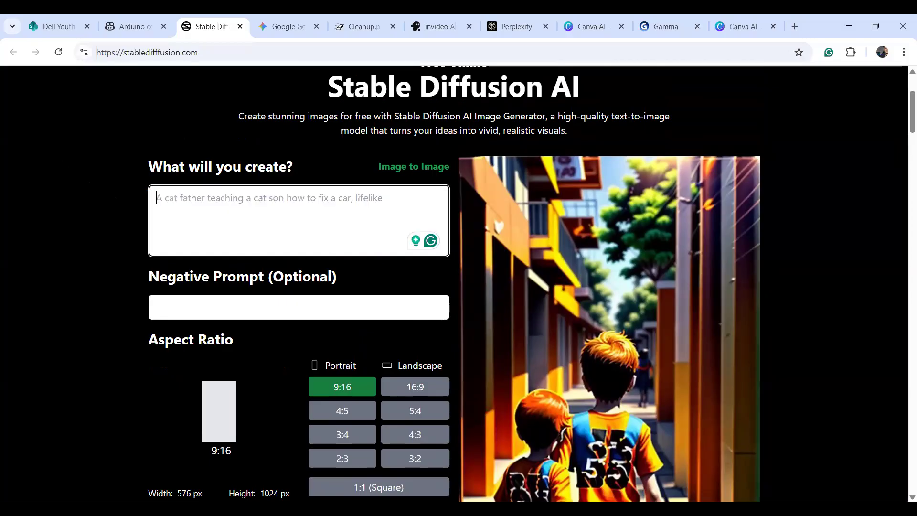
pyautogui.hotkey('alt', 'Tab')
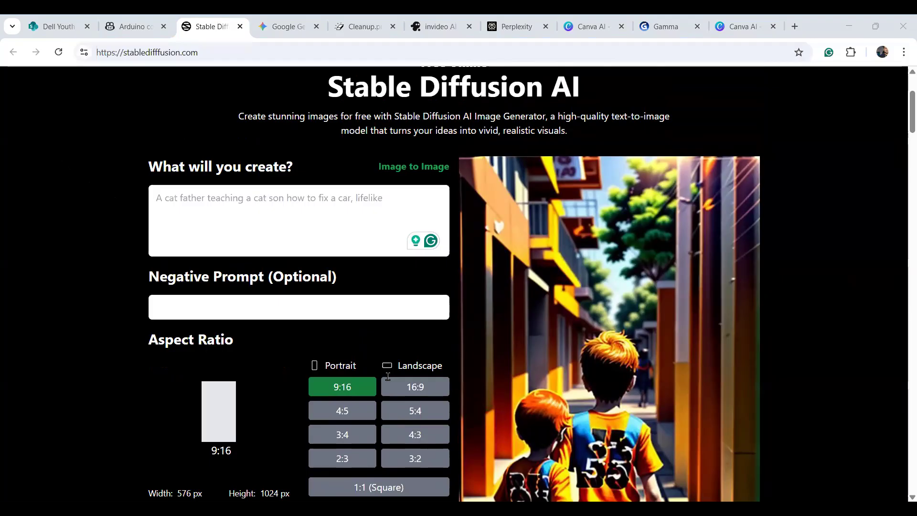
pyautogui.click(260, 228)
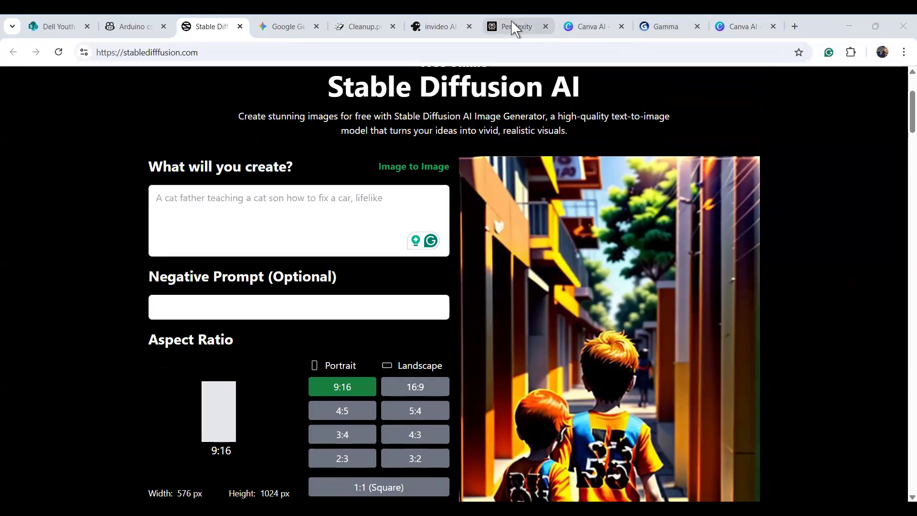
pyautogui.click(275, 32)
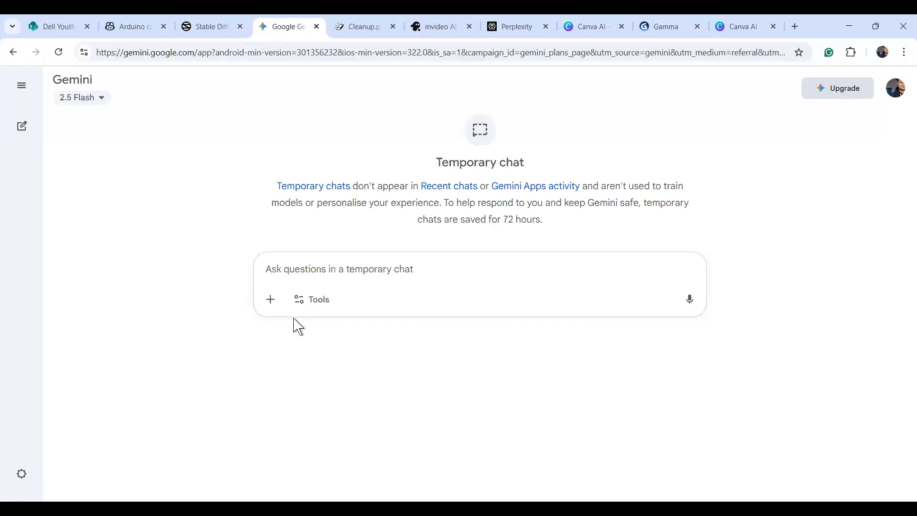
# Paste a prompt for a 1/7 scale realistic figurine on a desk beside a BANDAI-style box.
pyautogui.click(296, 271)
pyautogui.write('Please turn this photo into a figure. Behind it, there should be a Model packaging box with the character from this photo printed on it. In front of thebox.on a round plastic baseplace the figure version of thephoto I gave you. I\'d like the PVC material to be clearlyrepresented. It would be even better if the background is indoors."')
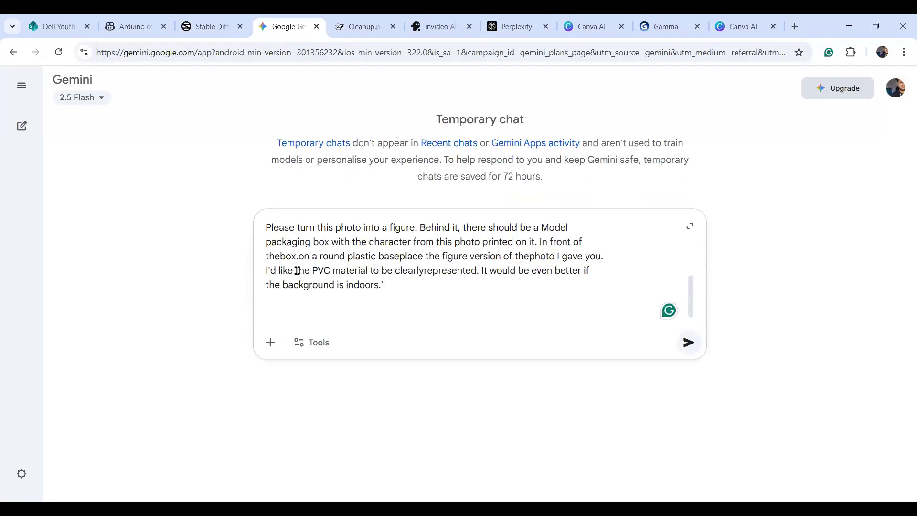
pyautogui.click(270, 344)
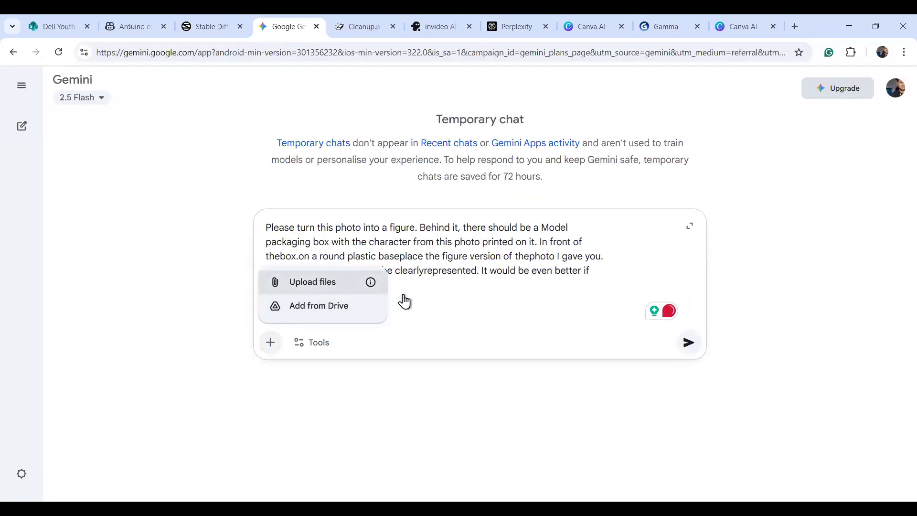
pyautogui.click(422, 277)
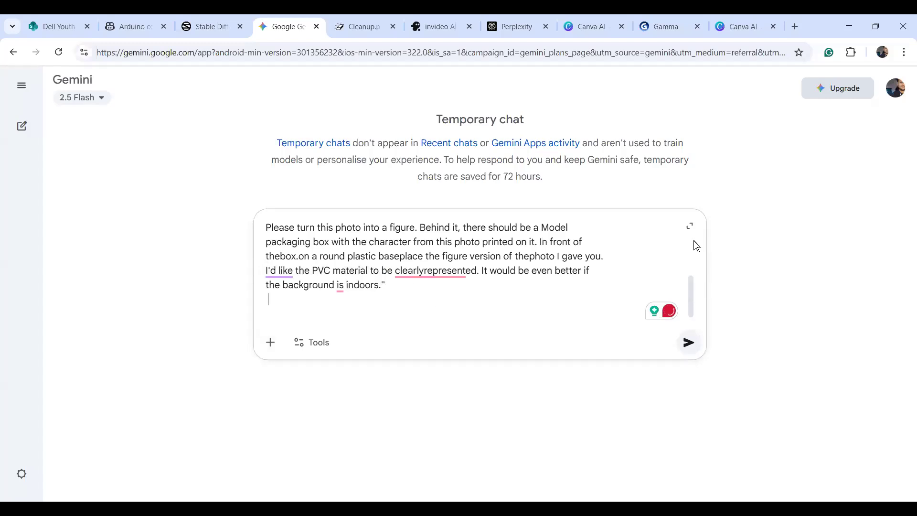
pyautogui.hotkey('ctrl', 'v')
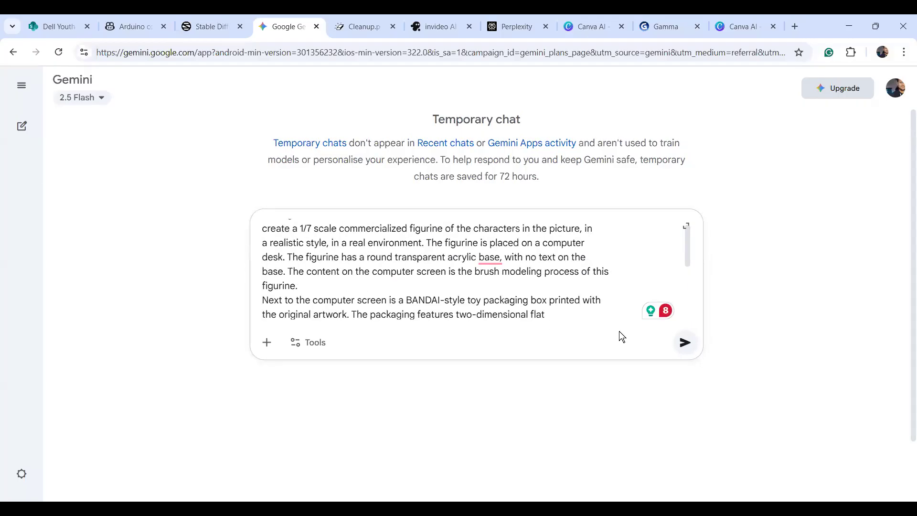
pyautogui.click(268, 347)
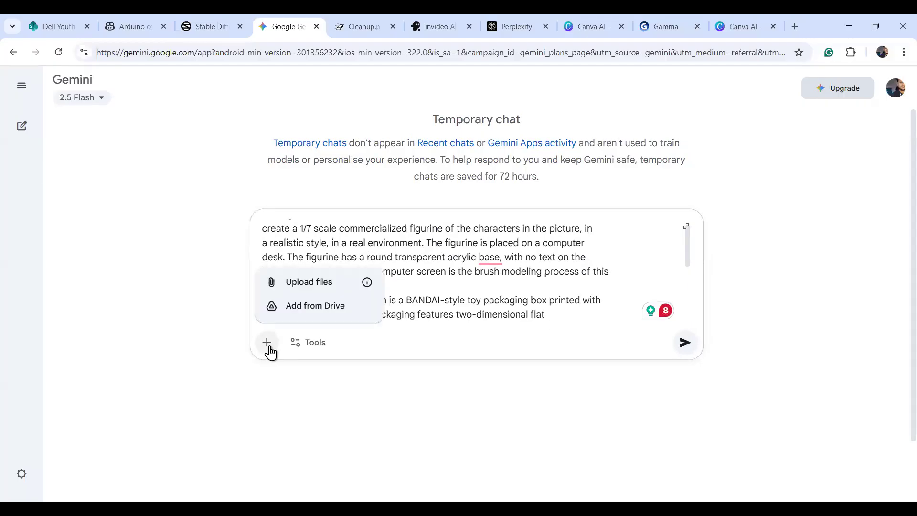
# Attach MAN1_cleanup.jpg from Downloads and send the figurine prompt.
pyautogui.click(328, 290)
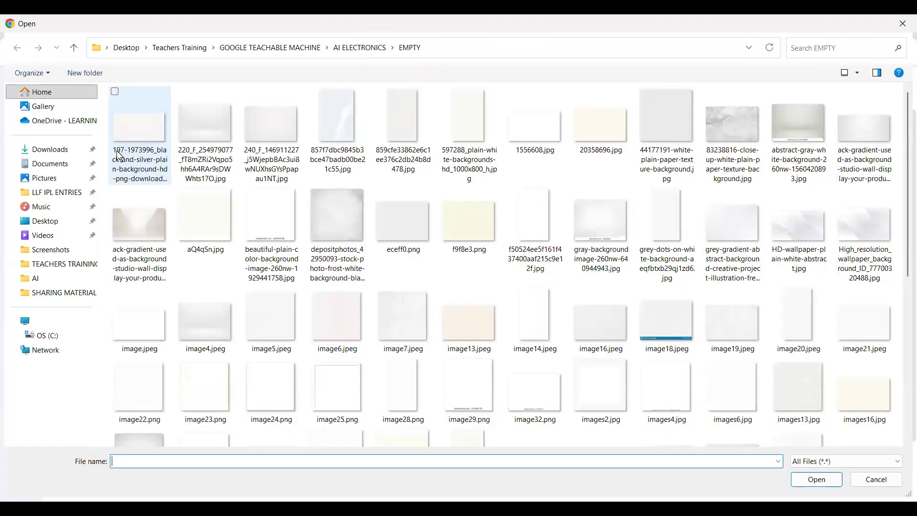
pyautogui.click(59, 150)
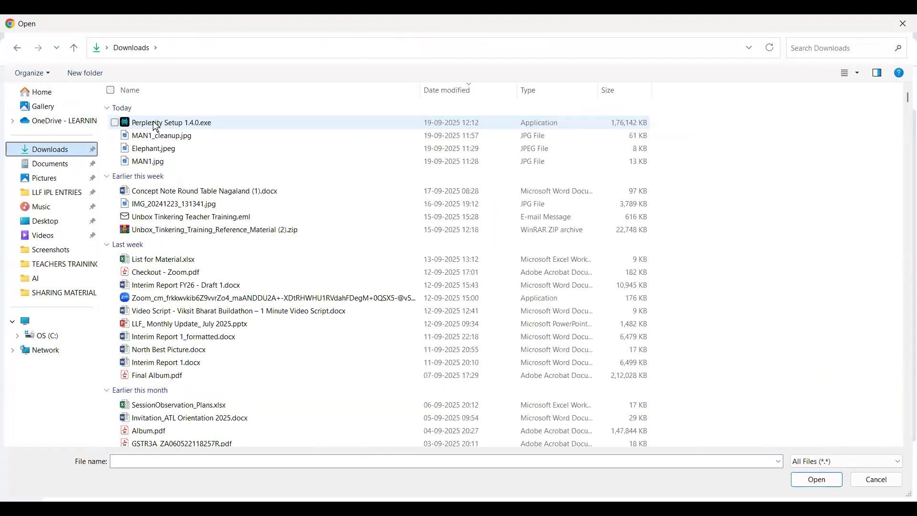
pyautogui.click(157, 136)
pyautogui.click(824, 483)
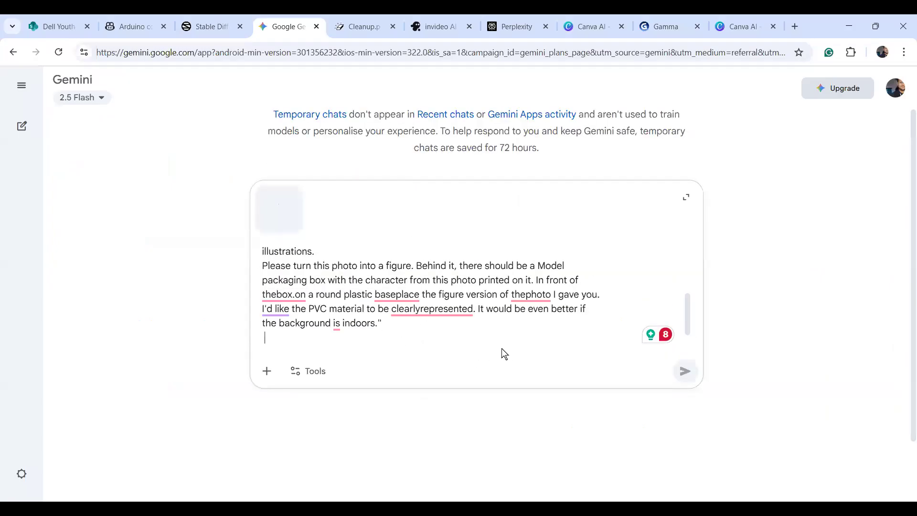
pyautogui.click(685, 300)
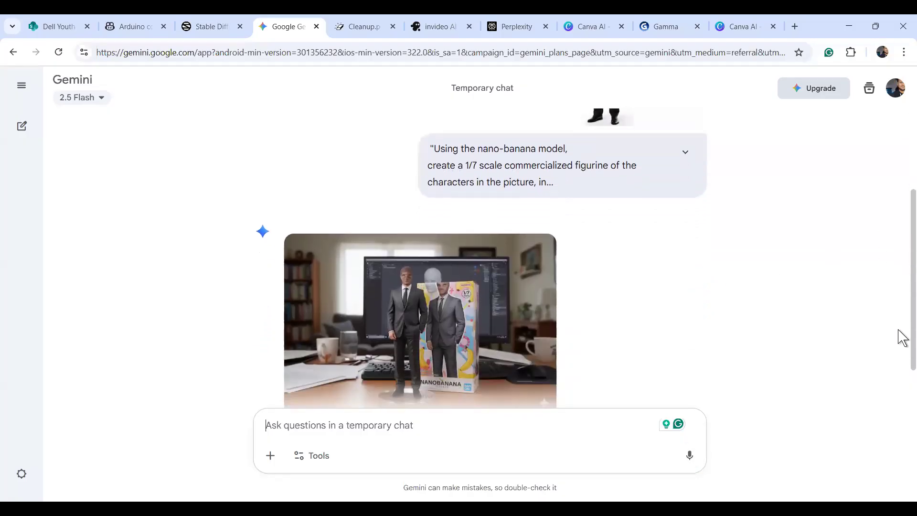
# Review the full sent prompt and the figurine image at full size, then return to the chat.
pyautogui.moveTo(898, 341); pyautogui.dragTo(896, 306)
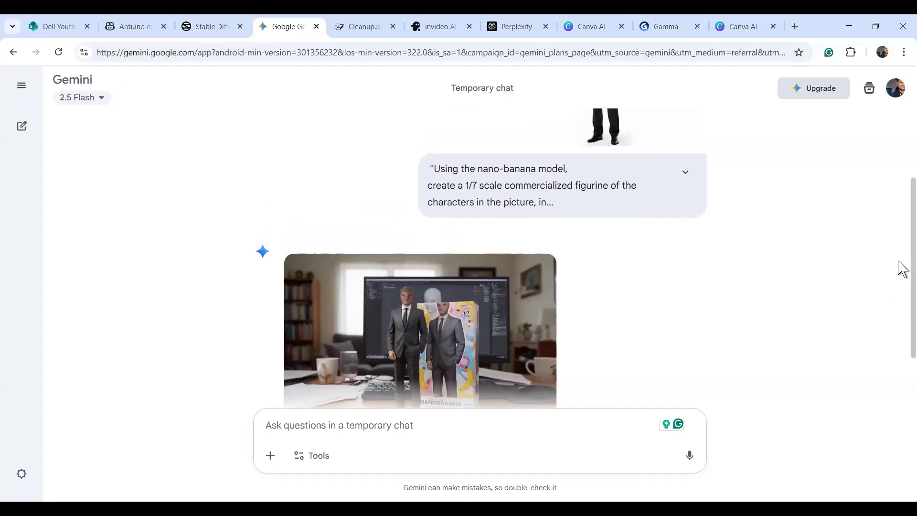
pyautogui.scroll(2, 901, 239)
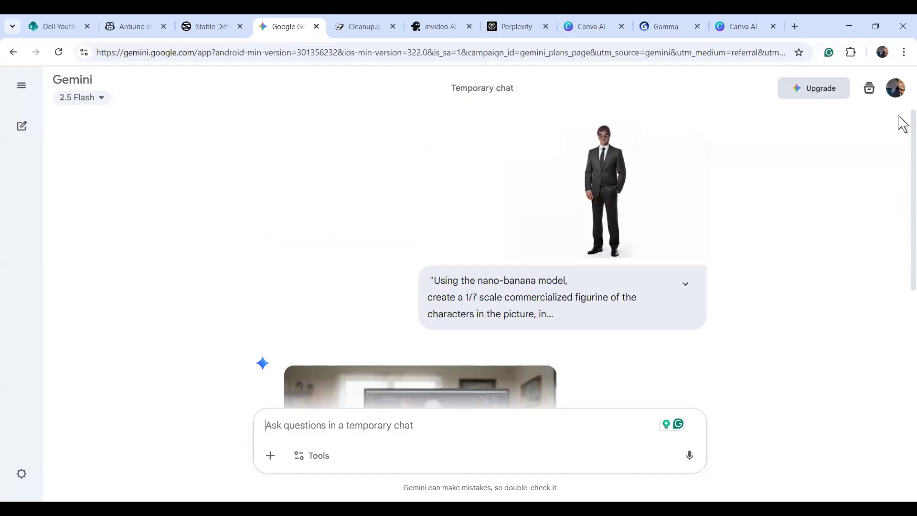
pyautogui.scroll(-1, 731, 280)
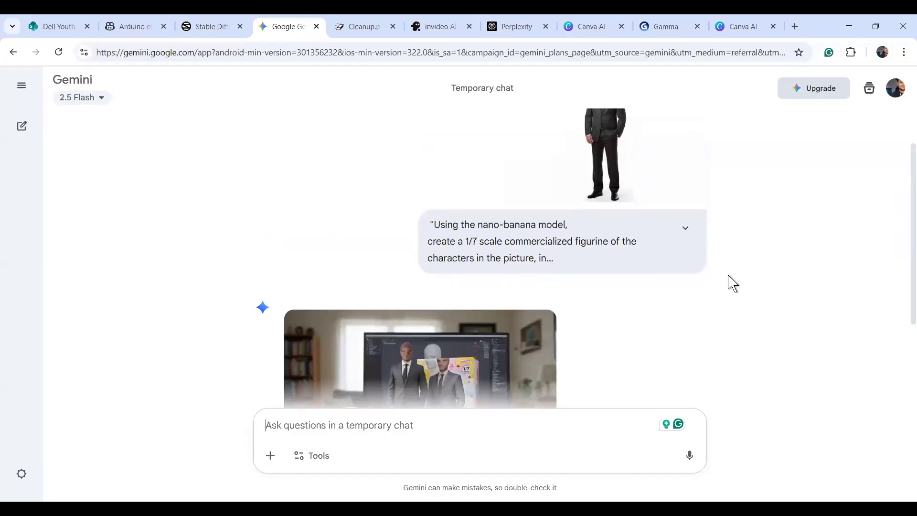
pyautogui.click(686, 228)
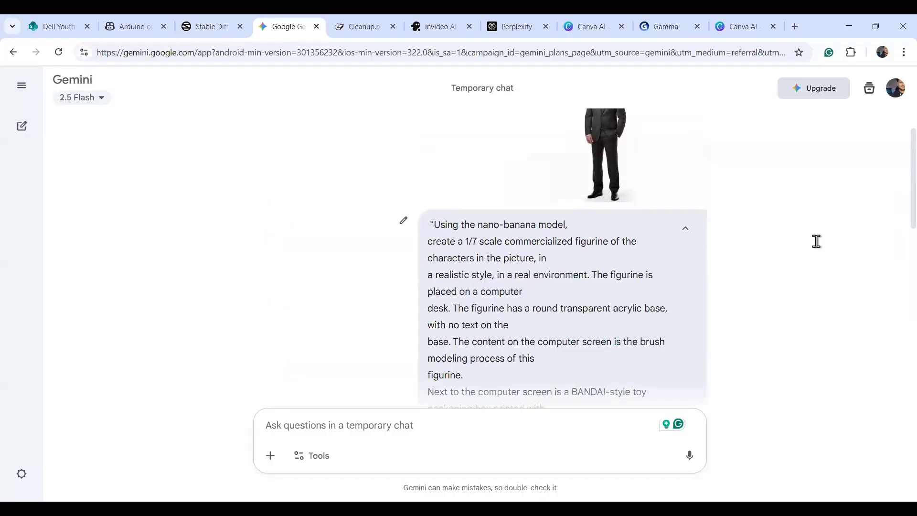
pyautogui.scroll(-1, 902, 227)
pyautogui.scroll(-2, 902, 234)
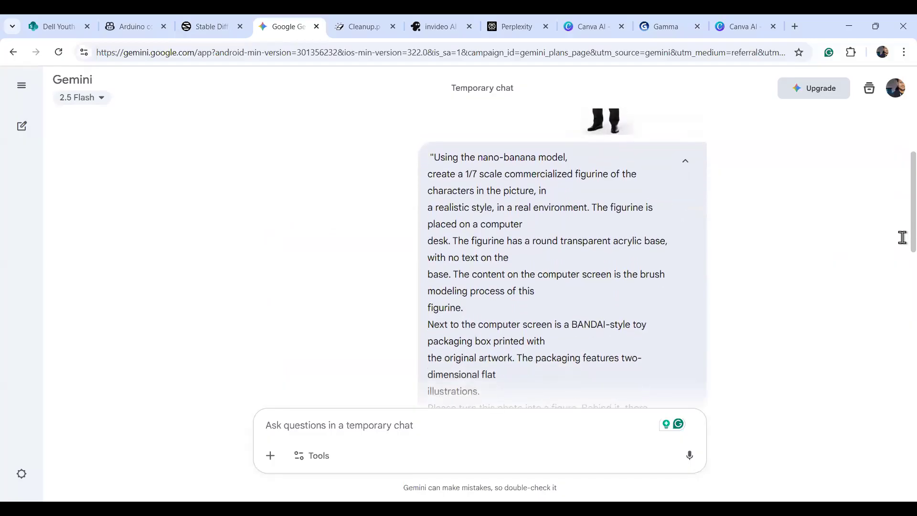
pyautogui.scroll(-7, 903, 270)
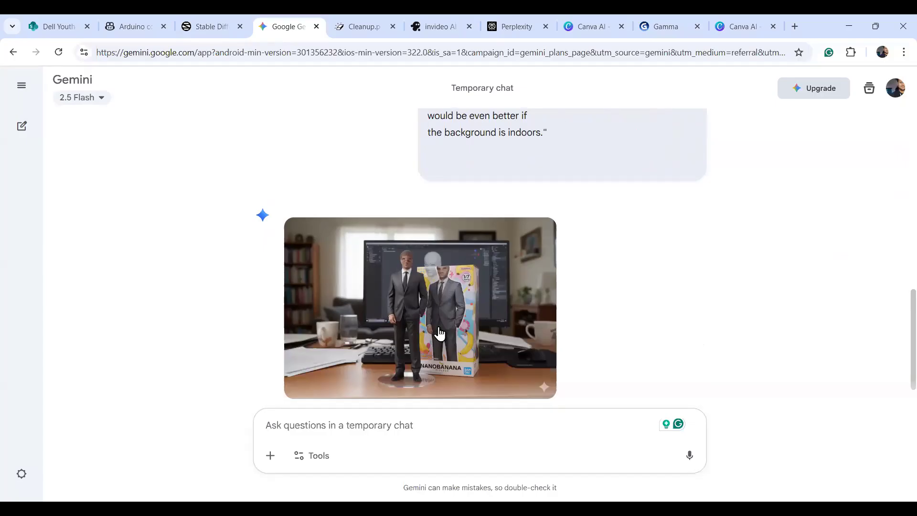
pyautogui.click(401, 349)
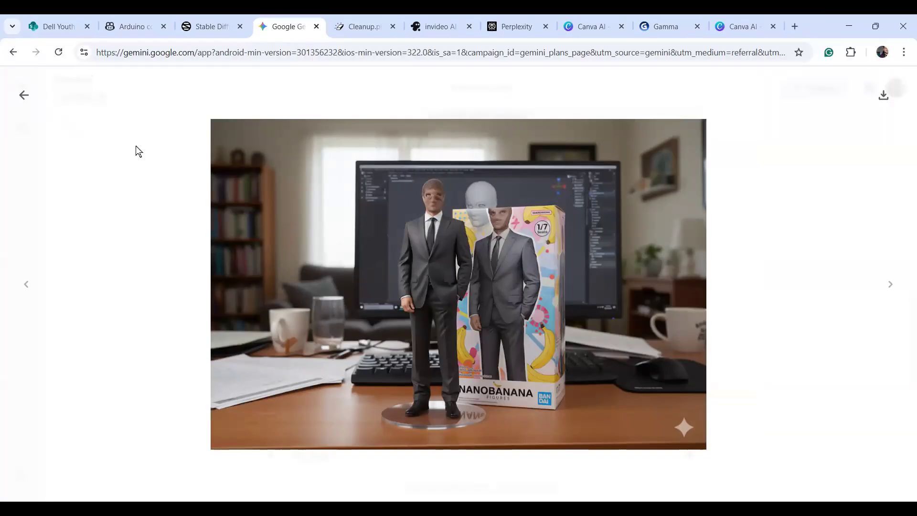
pyautogui.click(23, 94)
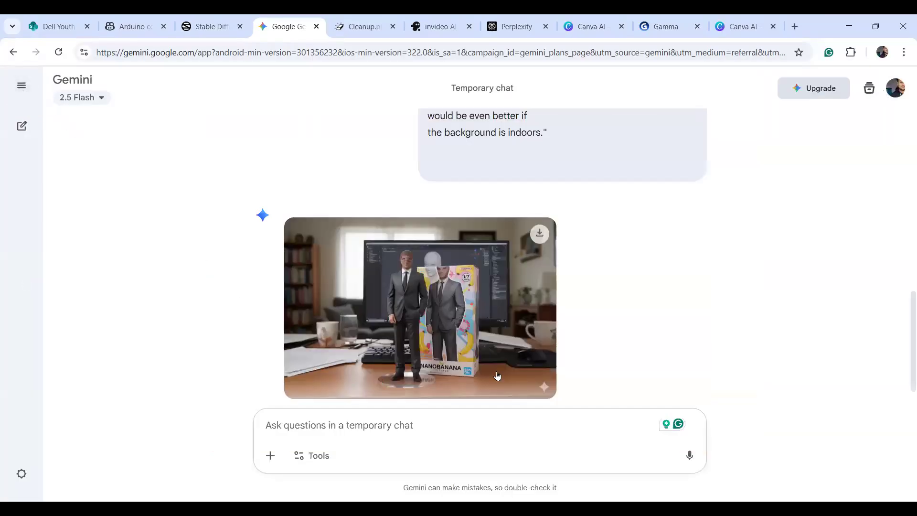
# Attach MAN1_cleanup.jpg from the Downloads folder to a new message.
pyautogui.click(271, 456)
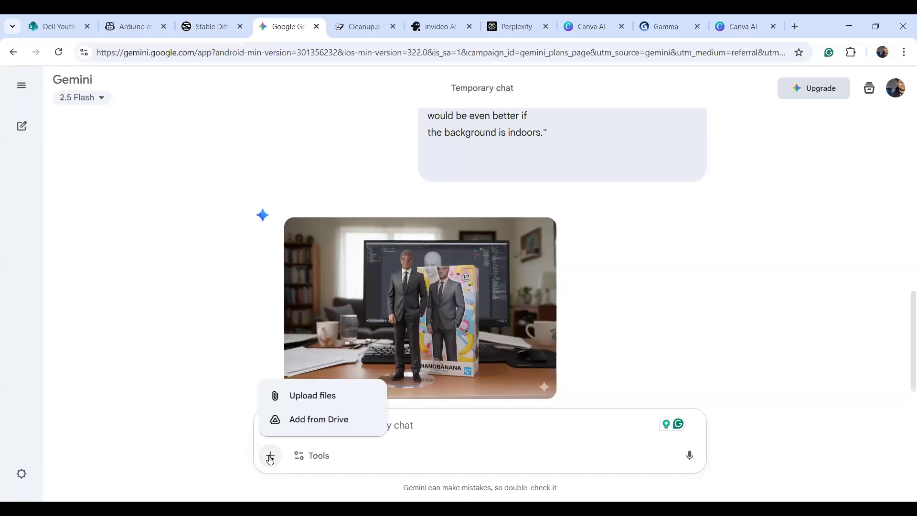
pyautogui.click(292, 387)
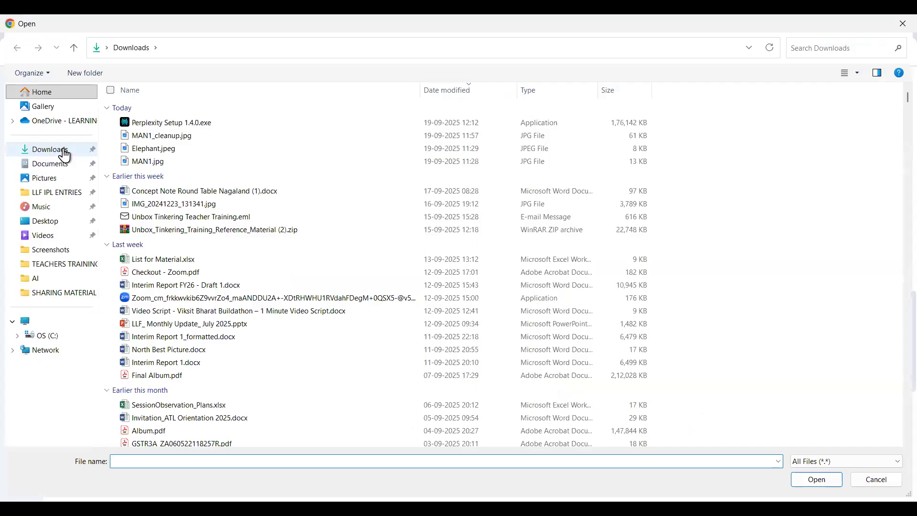
pyautogui.click(61, 149)
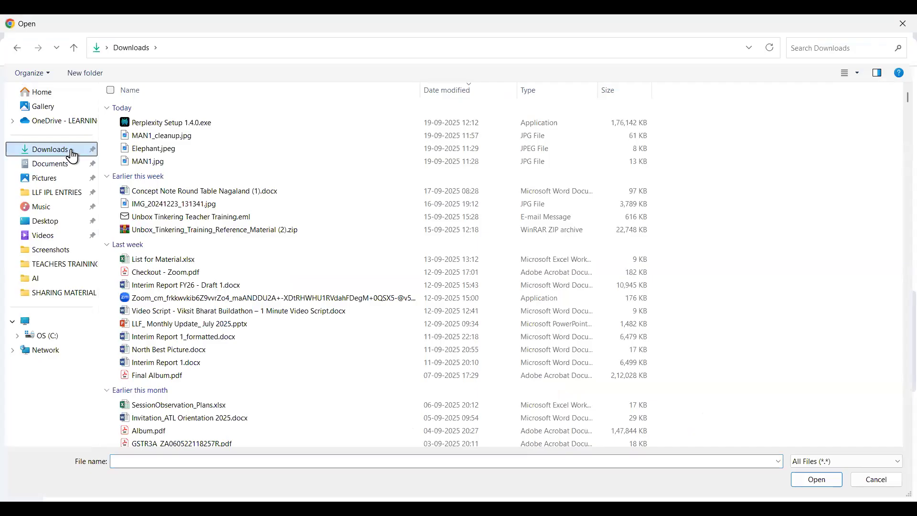
pyautogui.click(154, 138)
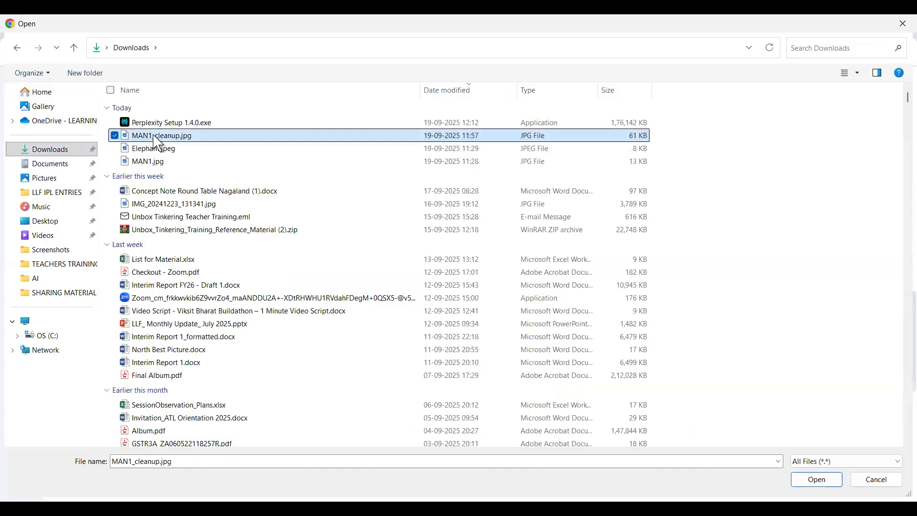
pyautogui.click(818, 479)
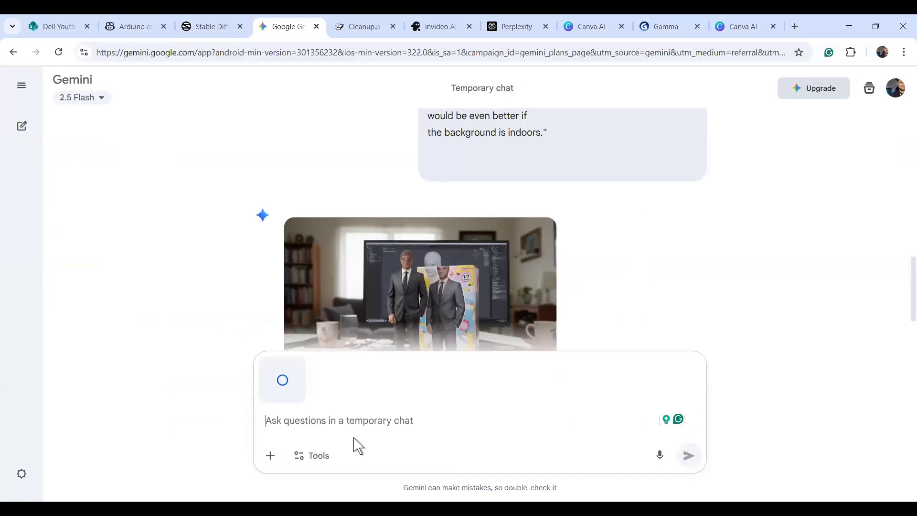
# Request a Taj Mahal background in rainy season, kept in HD, fixing the spelling, and send.
pyautogui.write('A')
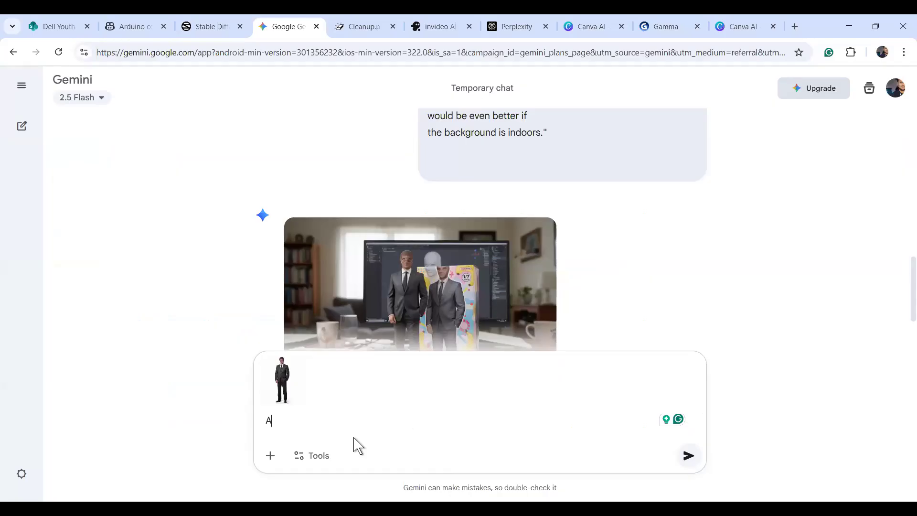
pyautogui.write('dd background of tajma')
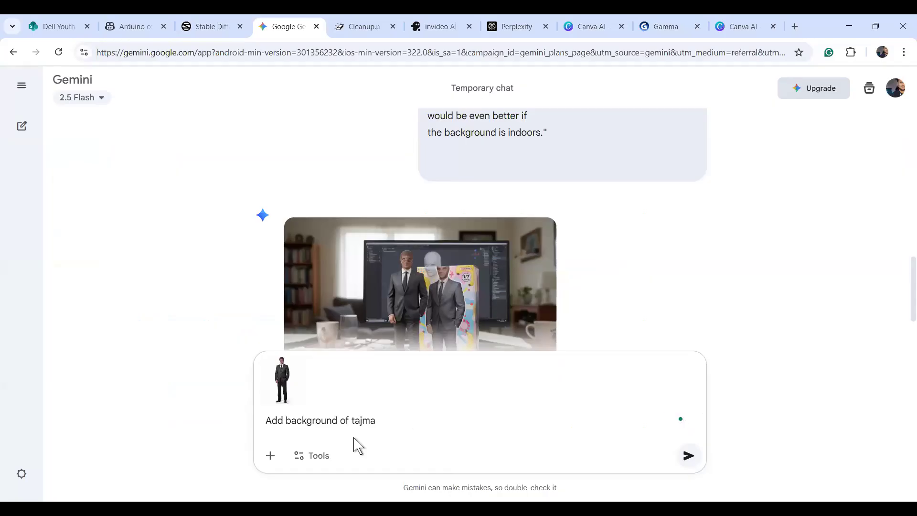
pyautogui.write('hal.')
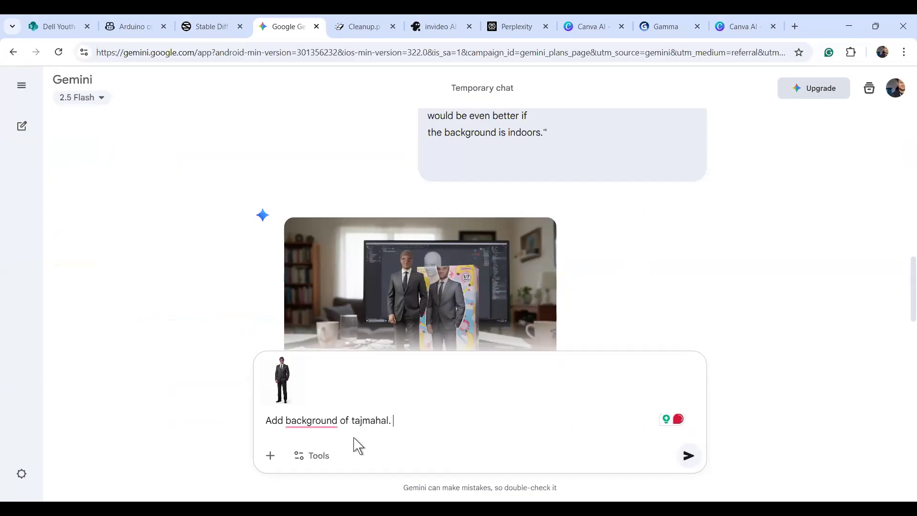
pyautogui.moveTo(331, 419)
pyautogui.click(329, 376)
pyautogui.click(417, 422)
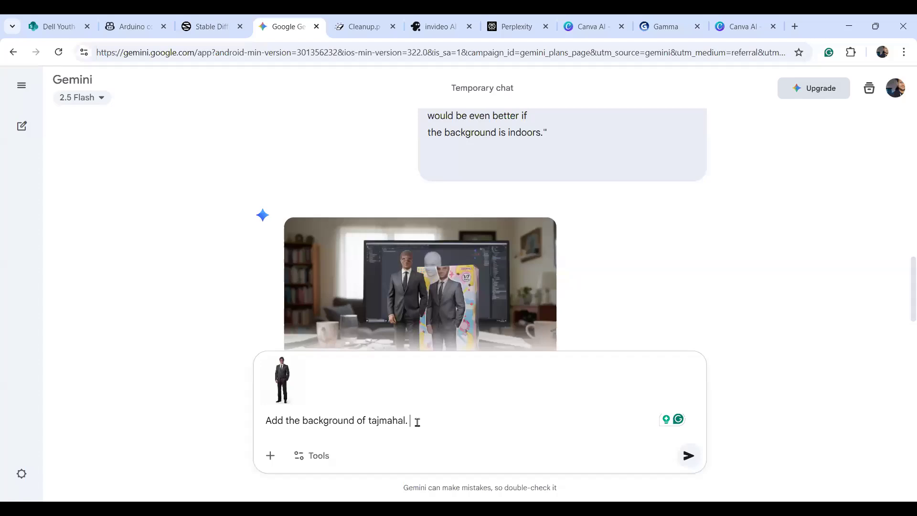
pyautogui.write('I want rainy s')
pyautogui.write('eason in my image. keep th')
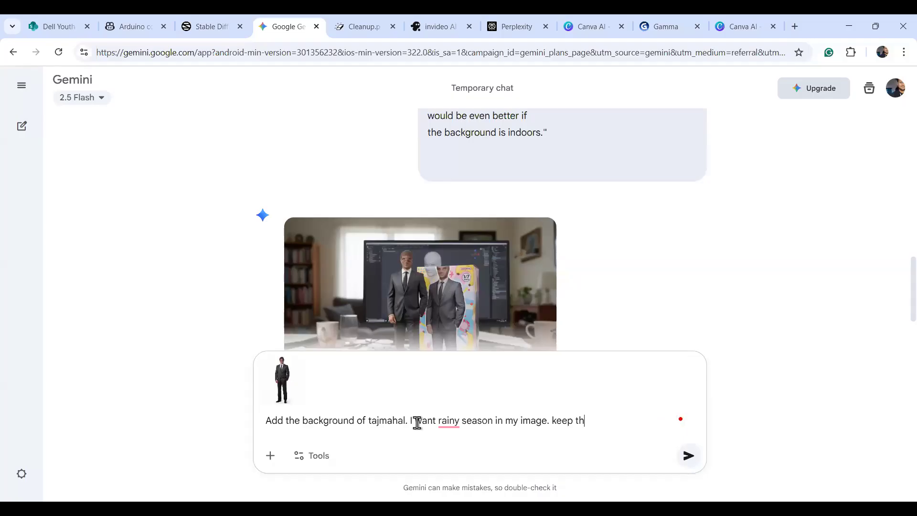
pyautogui.write('e picture in HD')
pyautogui.press('Return')
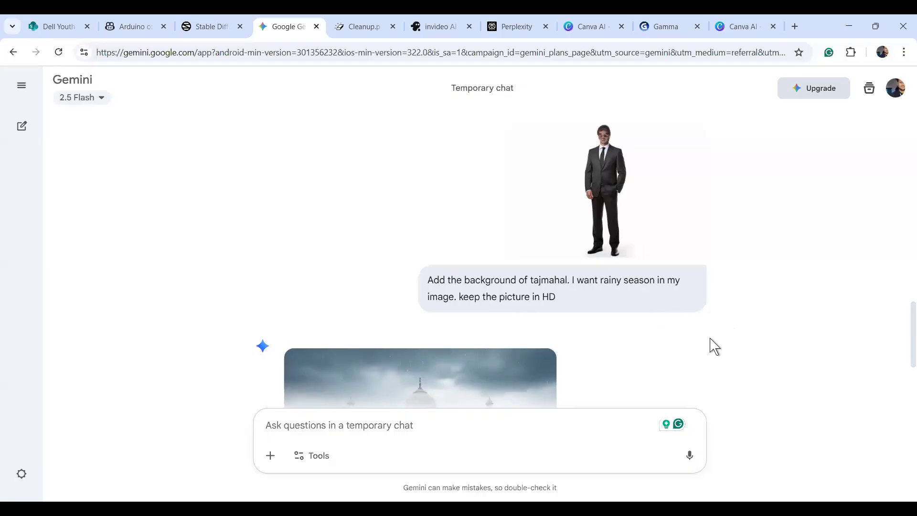
# Scroll down to view the suited man before the rainy Taj Mahal.
pyautogui.scroll(-3, 903, 338)
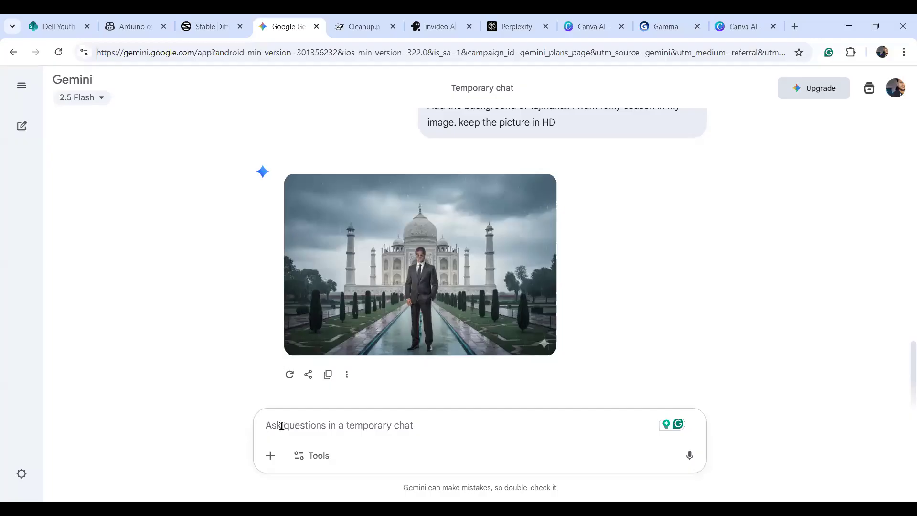
# Attach Elephant.jpeg from the Downloads folder to a new message.
pyautogui.click(270, 456)
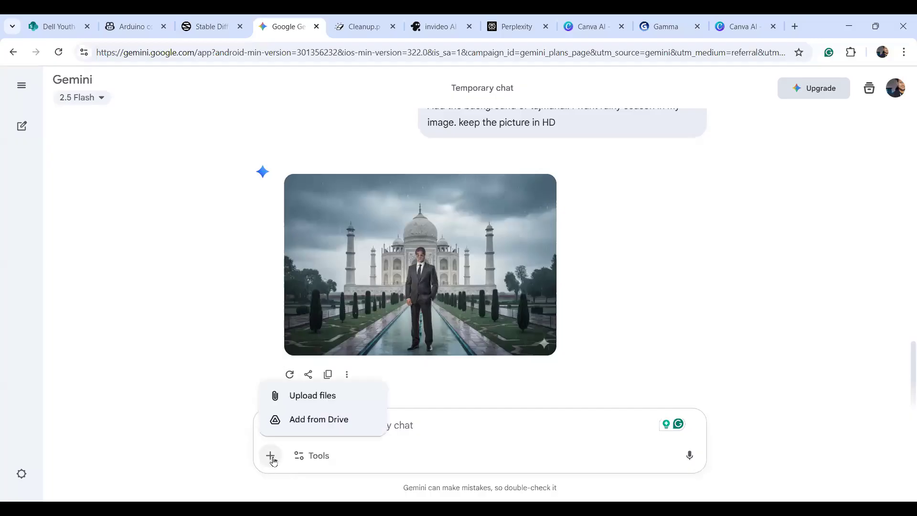
pyautogui.click(304, 397)
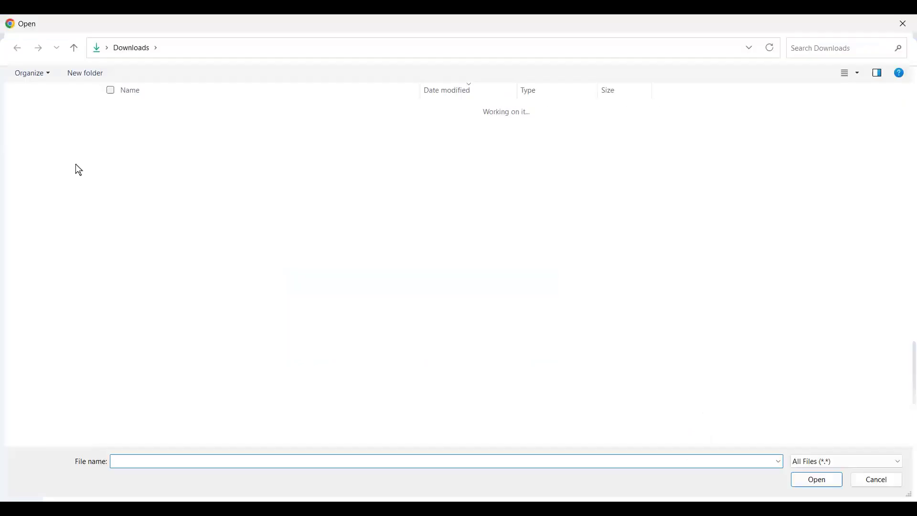
pyautogui.click(62, 152)
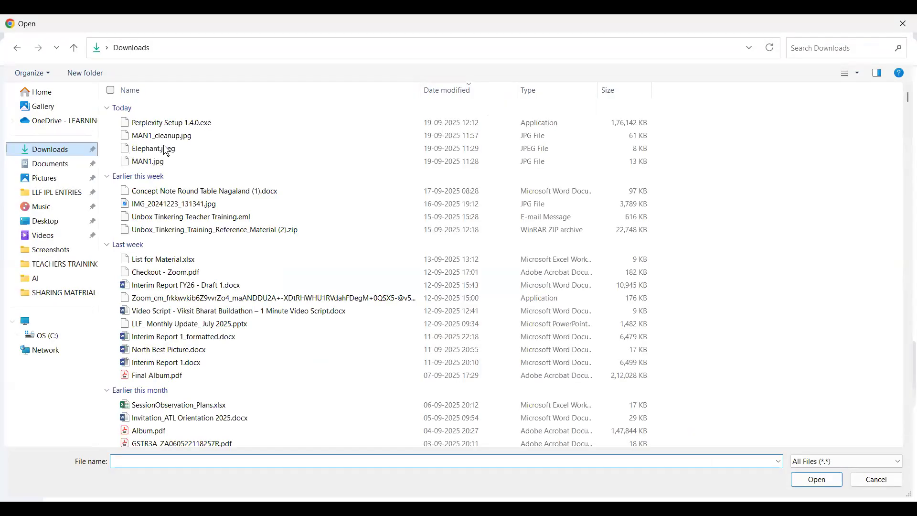
pyautogui.click(163, 149)
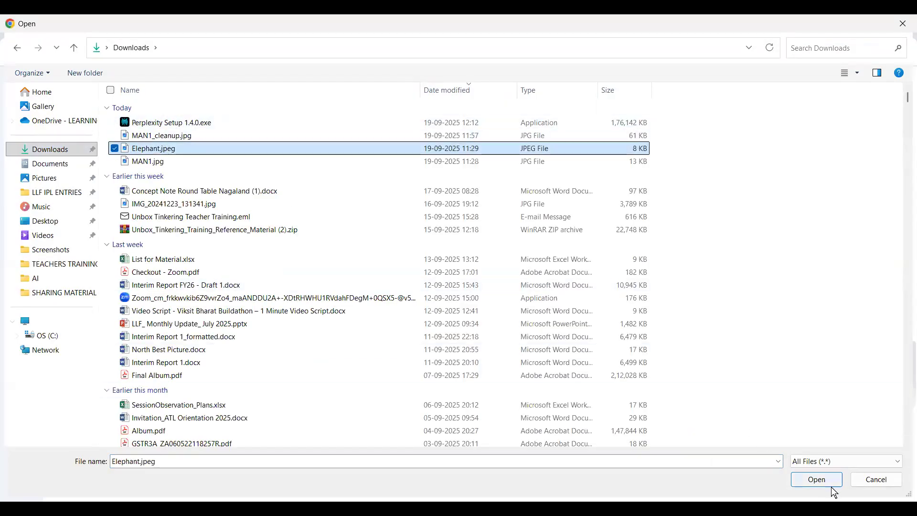
pyautogui.click(818, 481)
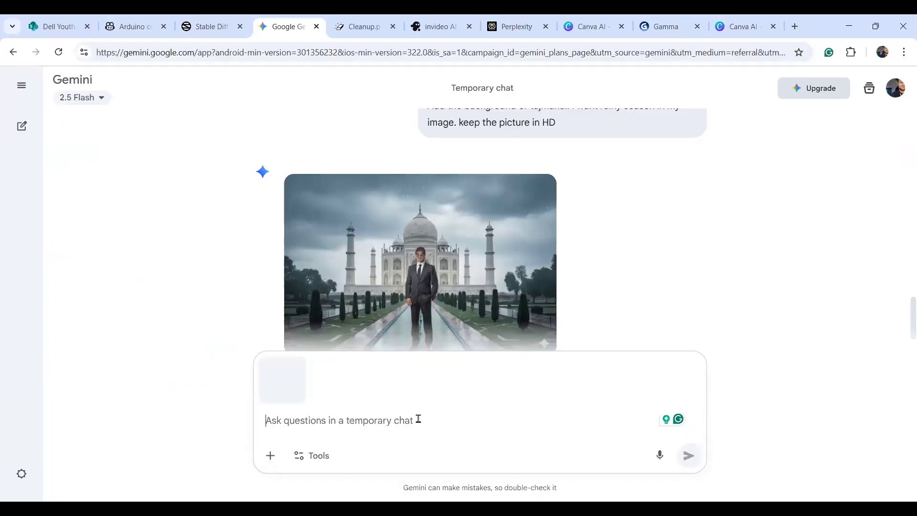
# Send 'I want this elephant in the ocean' and review the generated beach scene.
pyautogui.write('I')
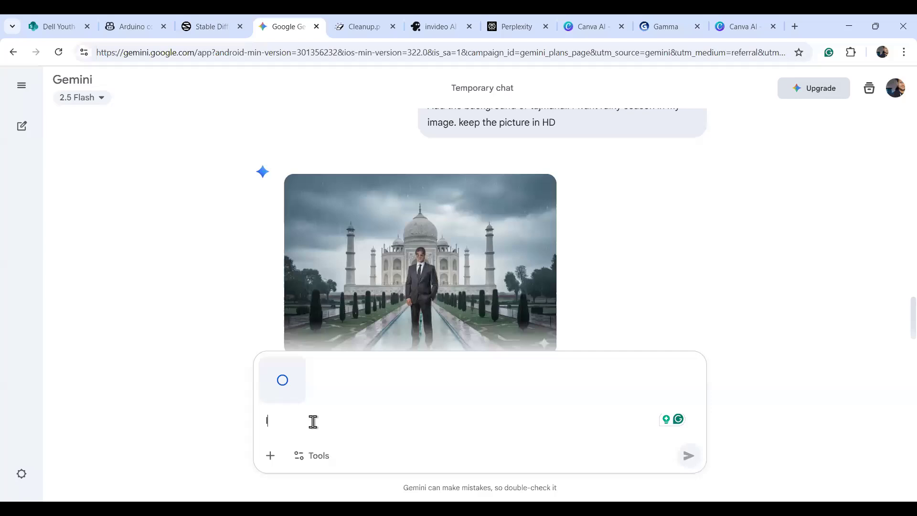
pyautogui.write('I want this elephant in')
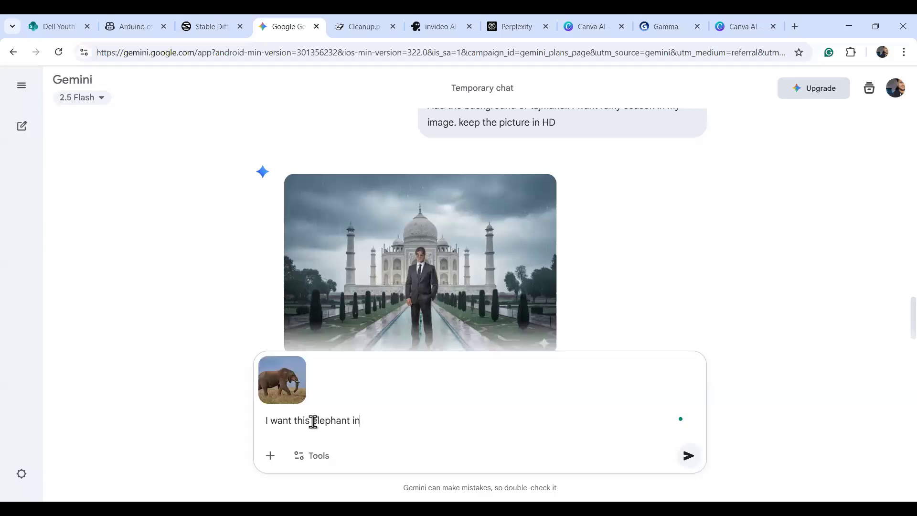
pyautogui.write(' the ocean')
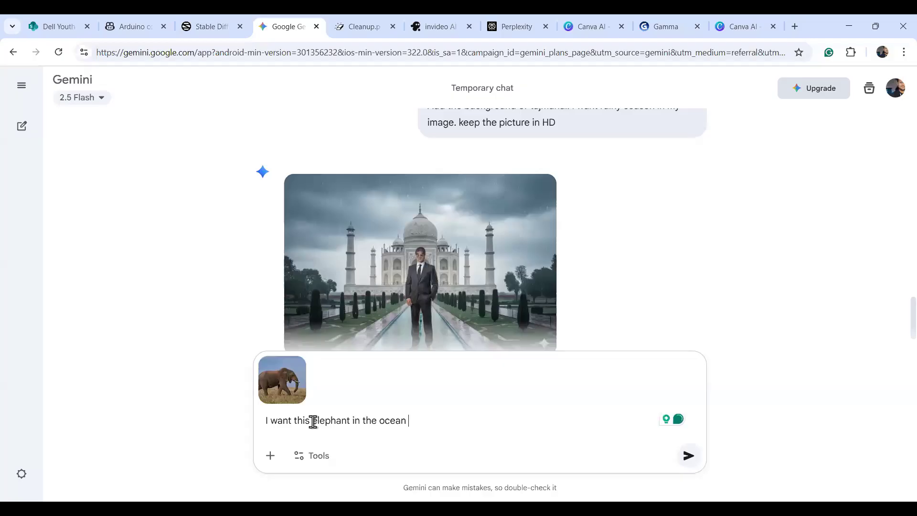
pyautogui.click(688, 467)
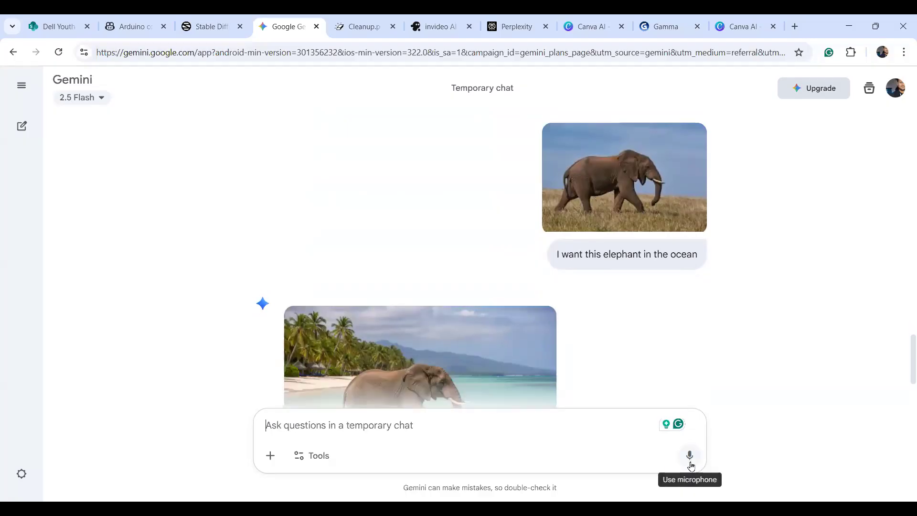
pyautogui.moveTo(909, 358); pyautogui.dragTo(909, 376)
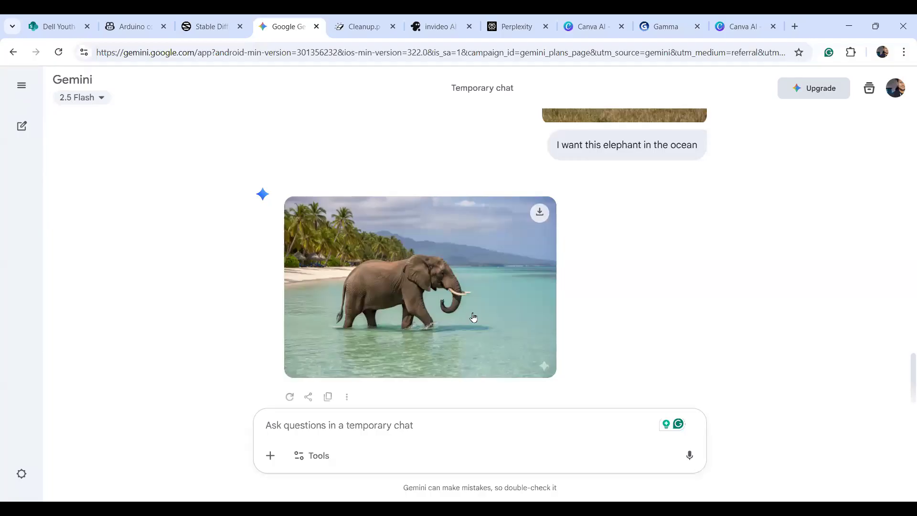
pyautogui.click(331, 422)
# Reply 'its a beach not ocean' and scroll through the conversation.
pyautogui.write('its a ')
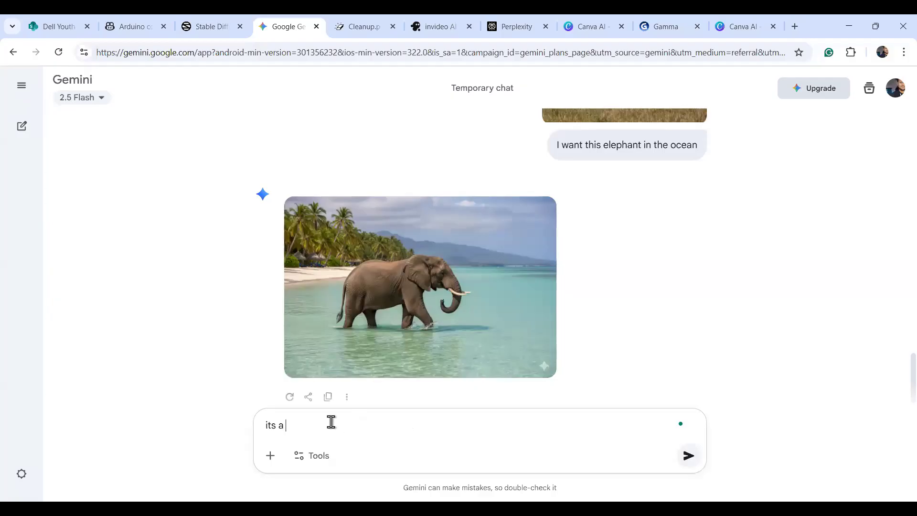
pyautogui.write('beach not ocean')
pyautogui.press('Return')
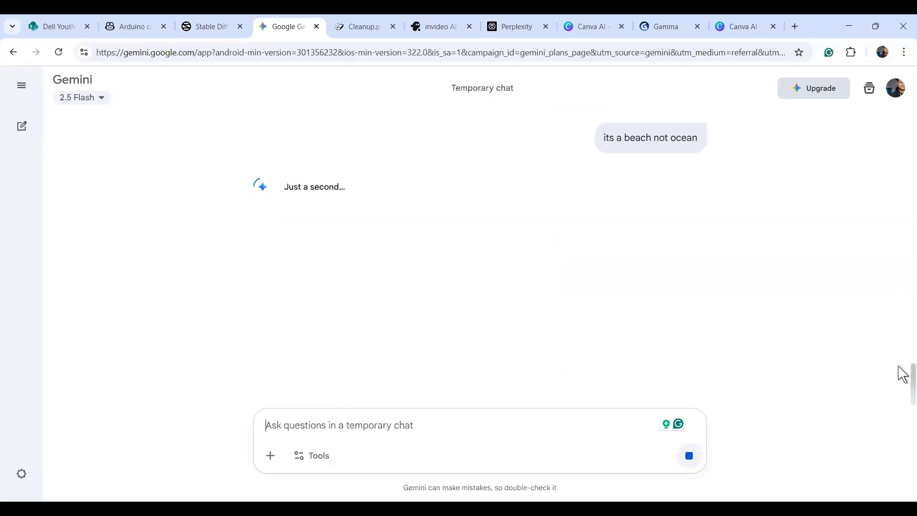
pyautogui.scroll(3, 901, 368)
pyautogui.scroll(2, 901, 353)
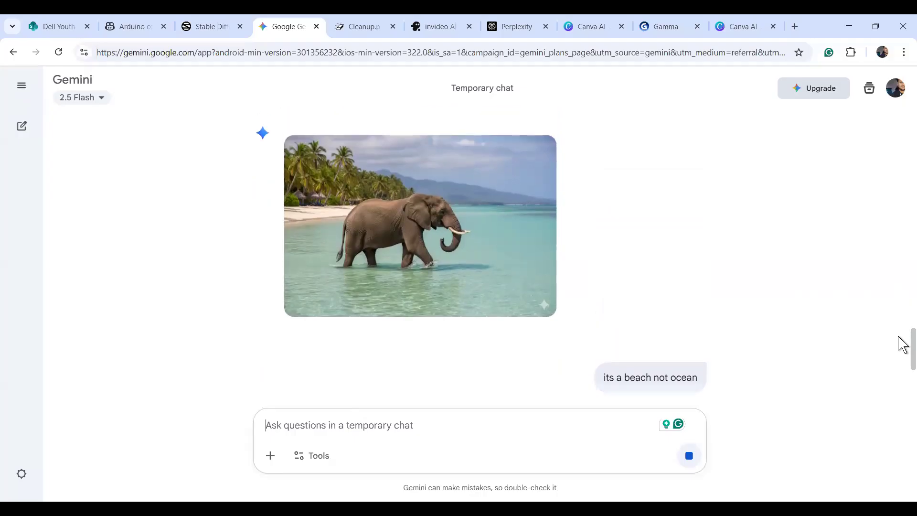
pyautogui.scroll(-5, 902, 344)
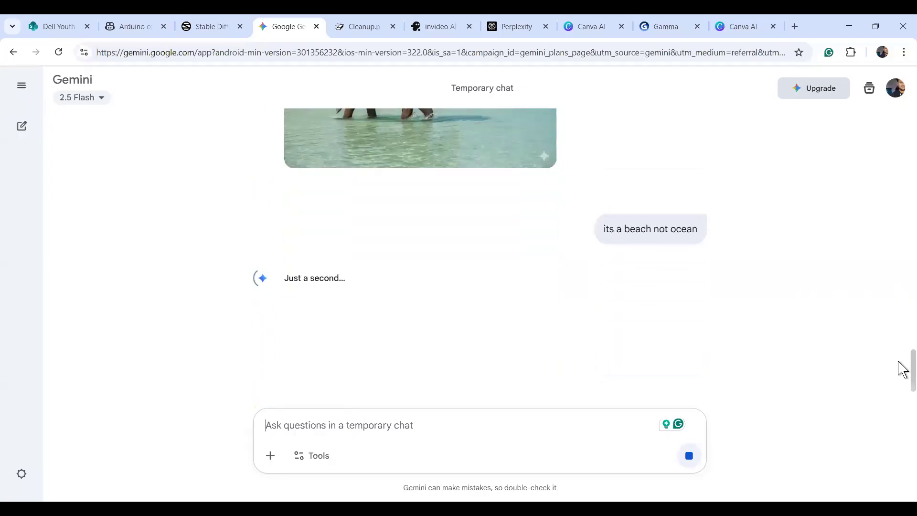
pyautogui.scroll(5, 901, 373)
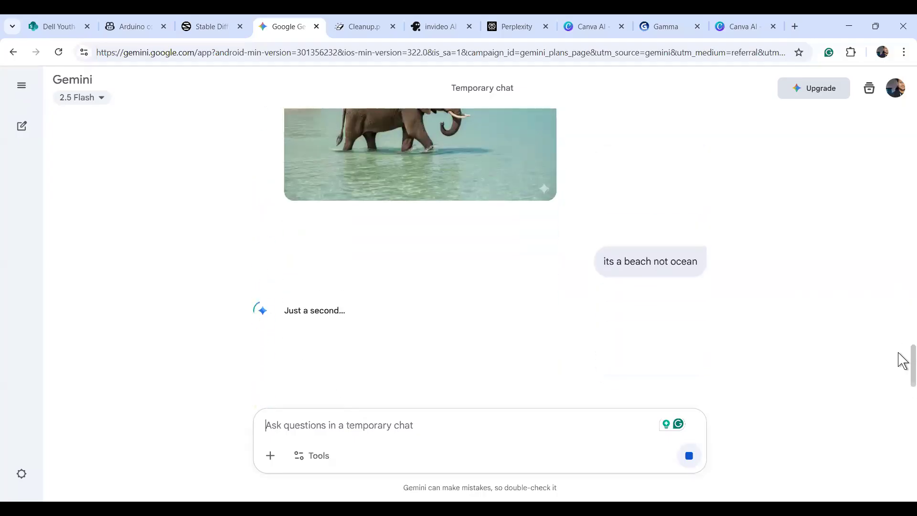
pyautogui.scroll(-3, 903, 354)
pyautogui.scroll(1, 903, 352)
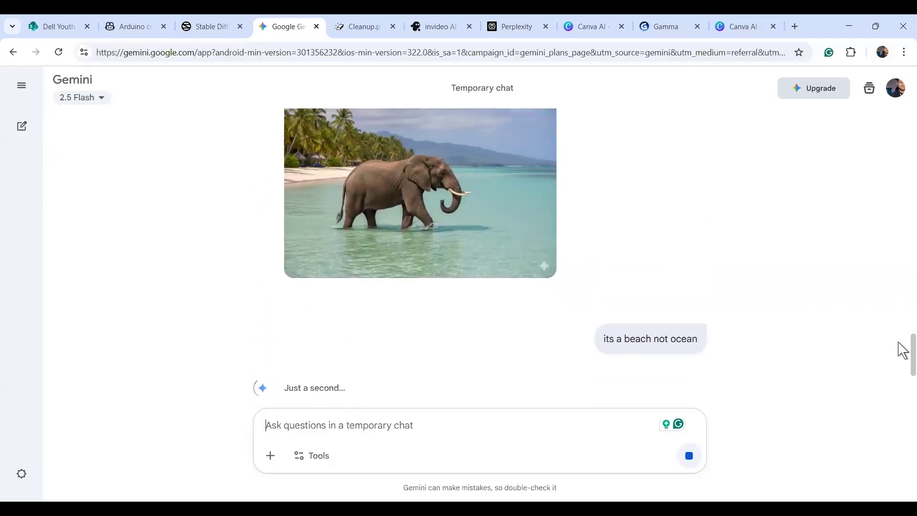
pyautogui.scroll(2, 902, 342)
pyautogui.scroll(-6, 901, 337)
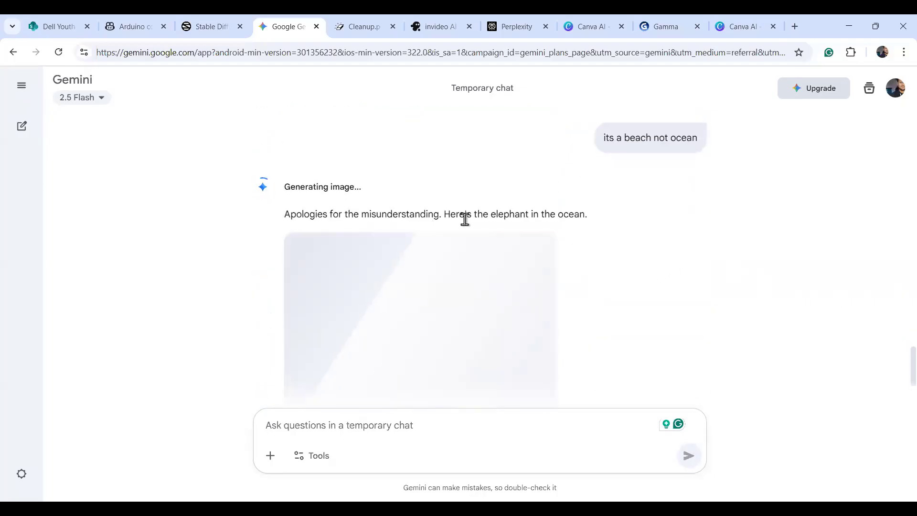
# Review the elephant swimming in open ocean, then move to the Cleanup.pictures tab.
pyautogui.moveTo(898, 376); pyautogui.dragTo(898, 377)
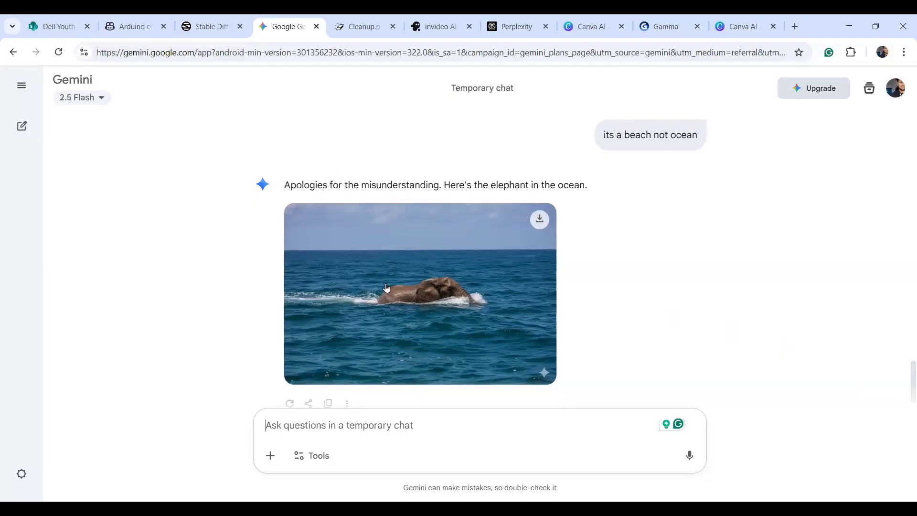
pyautogui.moveTo(911, 395); pyautogui.dragTo(909, 360)
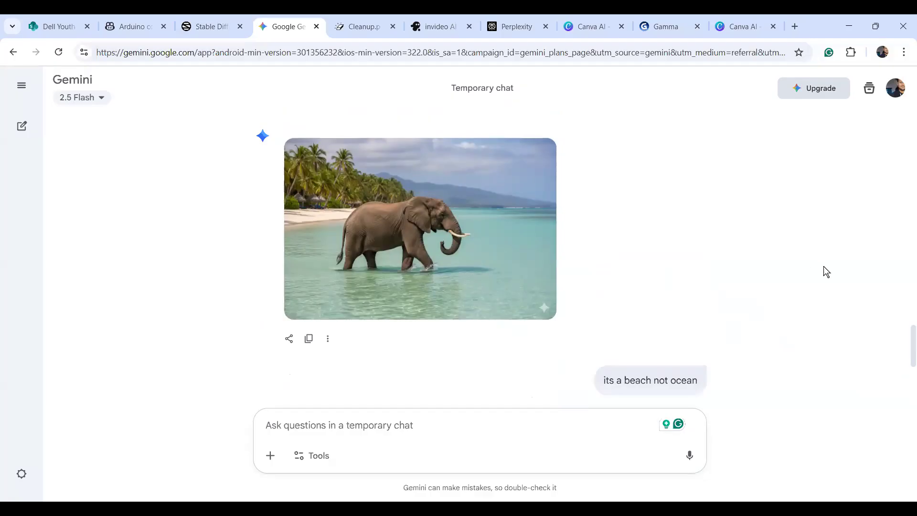
pyautogui.moveTo(910, 353); pyautogui.dragTo(908, 390)
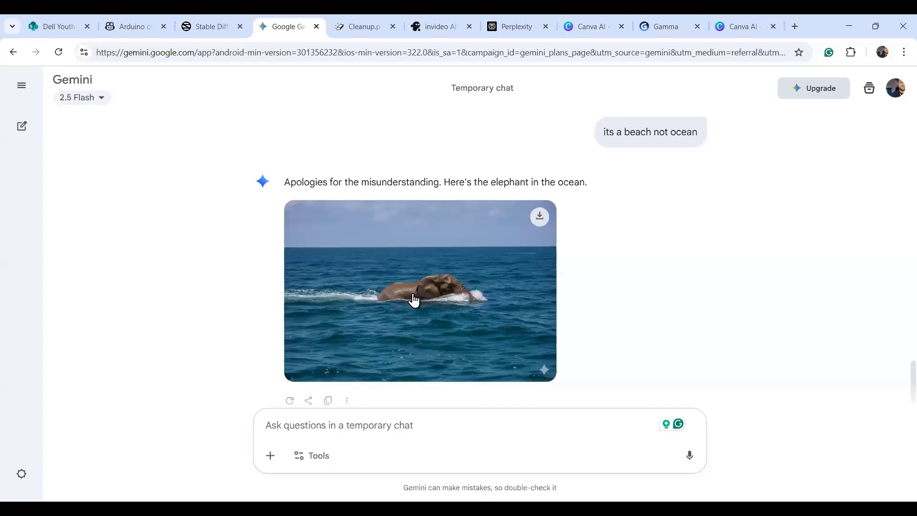
pyautogui.click(358, 29)
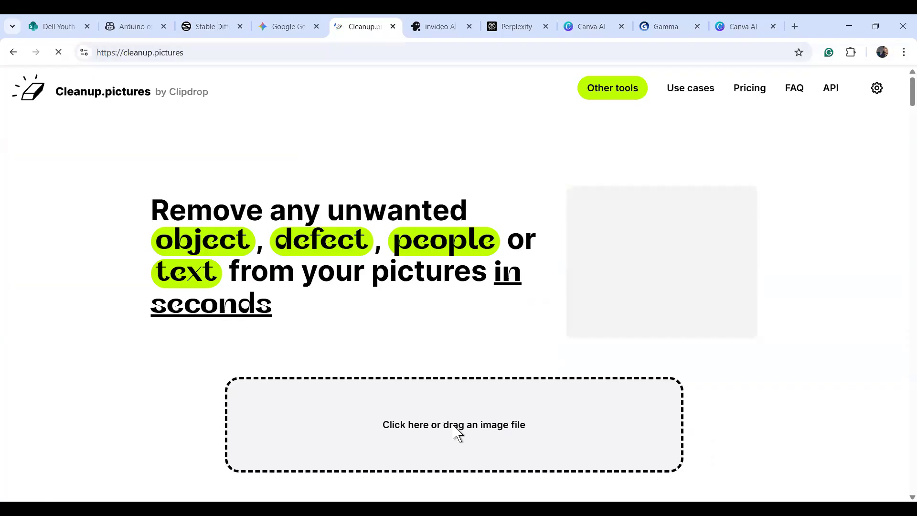
# Upload Poster Unbox Tinkering.jpg from TEACHERS TRAINING 2025 > SHARING MATERIAL and continue with SD.
pyautogui.click(453, 425)
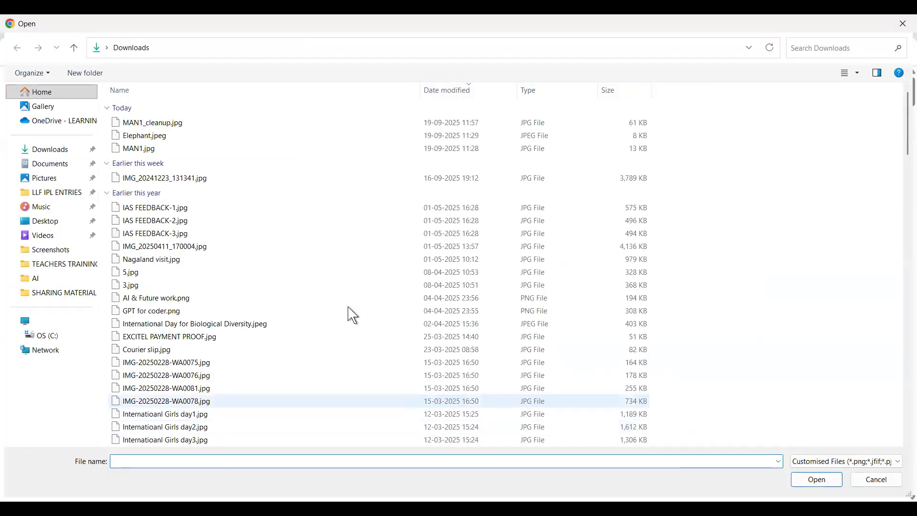
pyautogui.click(56, 271)
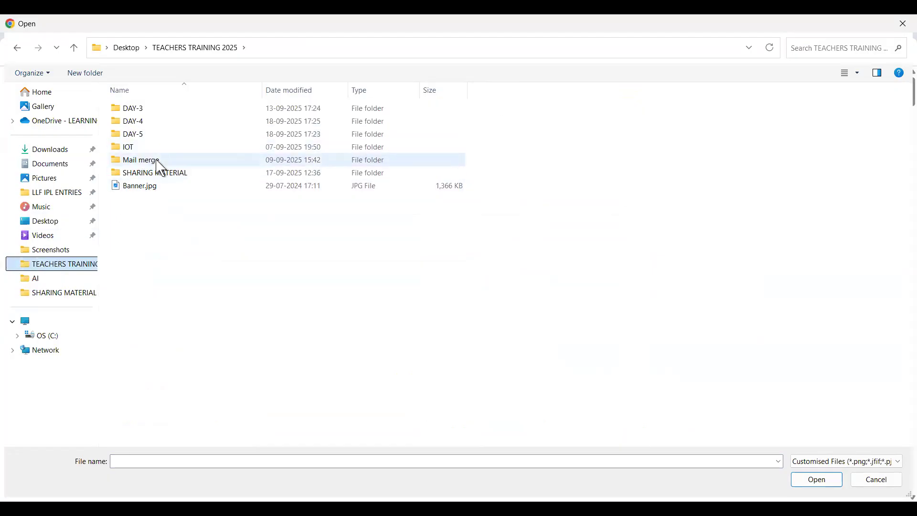
pyautogui.doubleClick(161, 172)
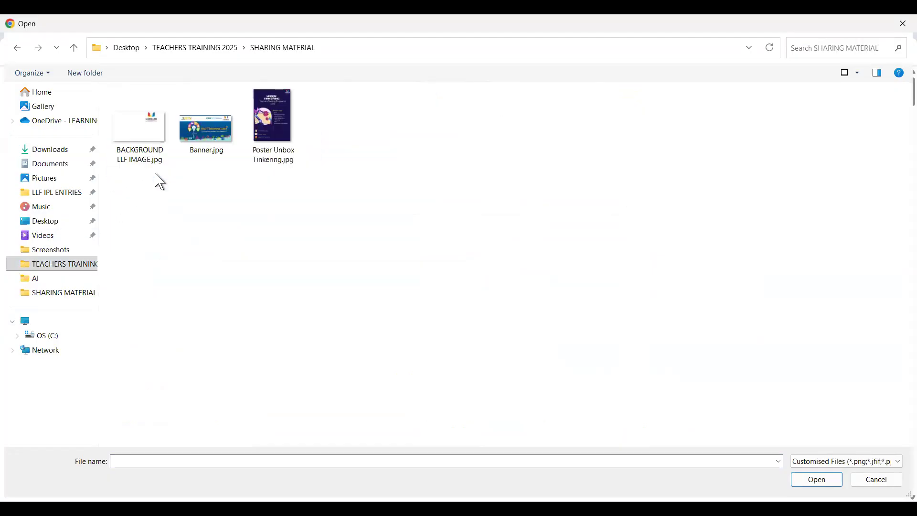
pyautogui.click(279, 105)
pyautogui.doubleClick(280, 105)
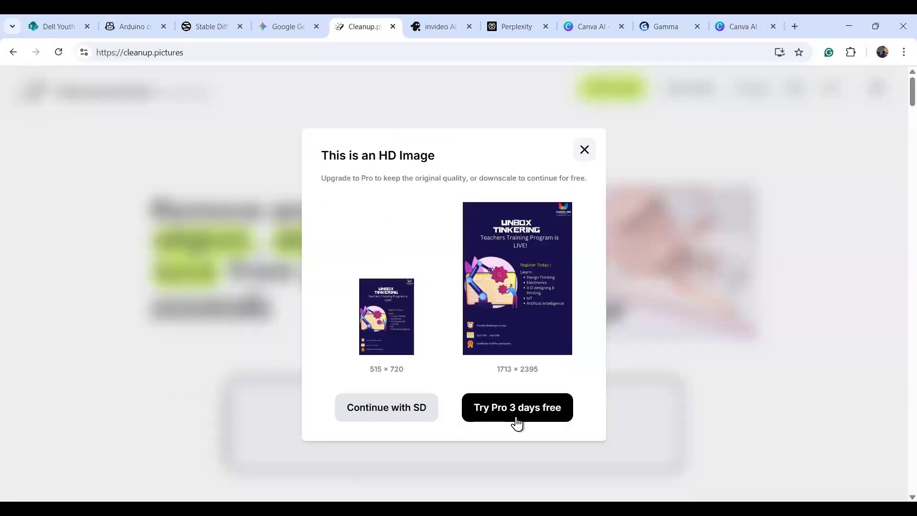
pyautogui.click(410, 421)
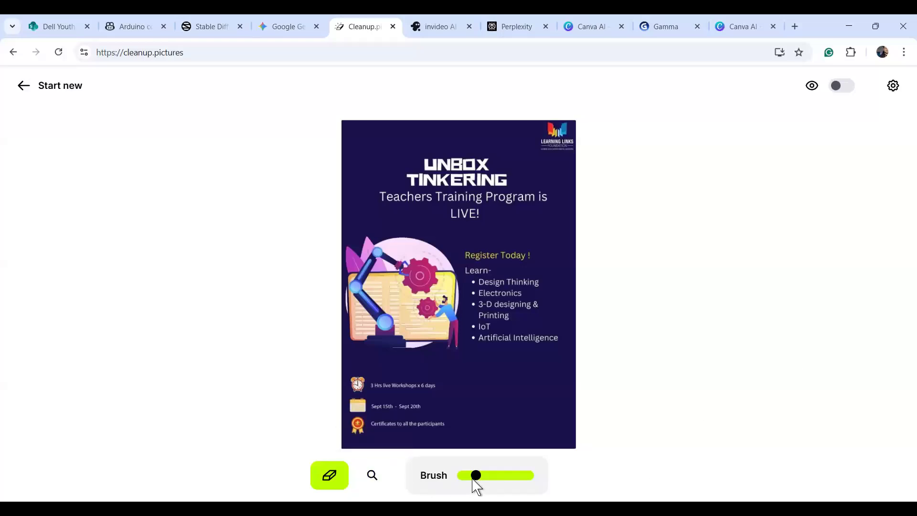
# Zoom in on the poster's bottom rows.
pyautogui.click(372, 475)
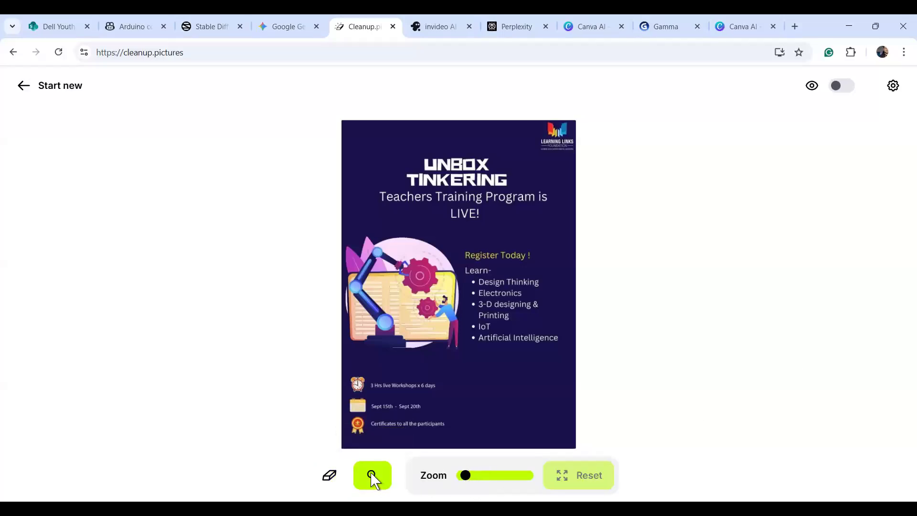
pyautogui.scroll(2, 635, 363)
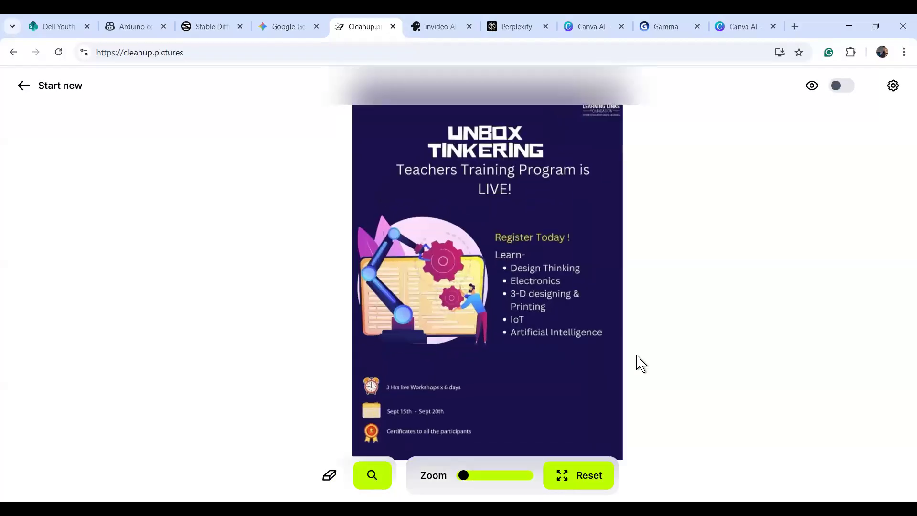
pyautogui.scroll(1, 636, 355)
pyautogui.scroll(-3, 636, 356)
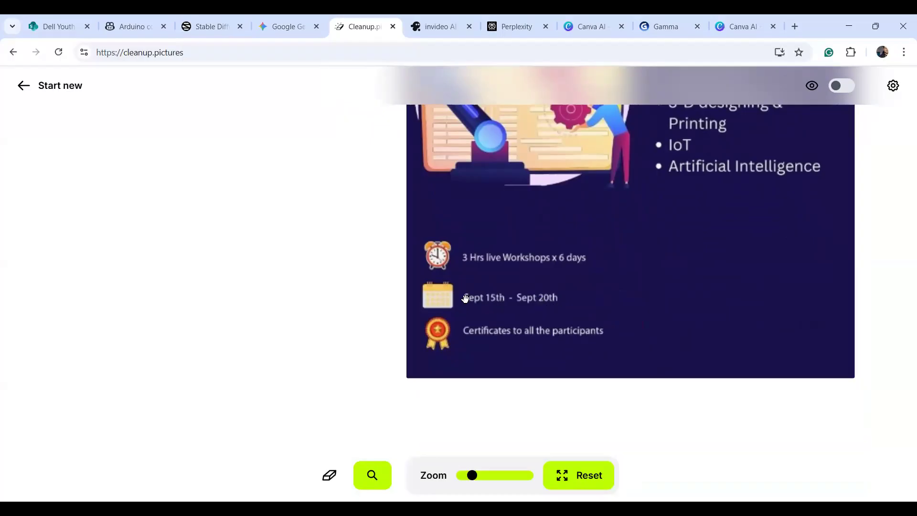
pyautogui.moveTo(472, 475); pyautogui.dragTo(481, 475)
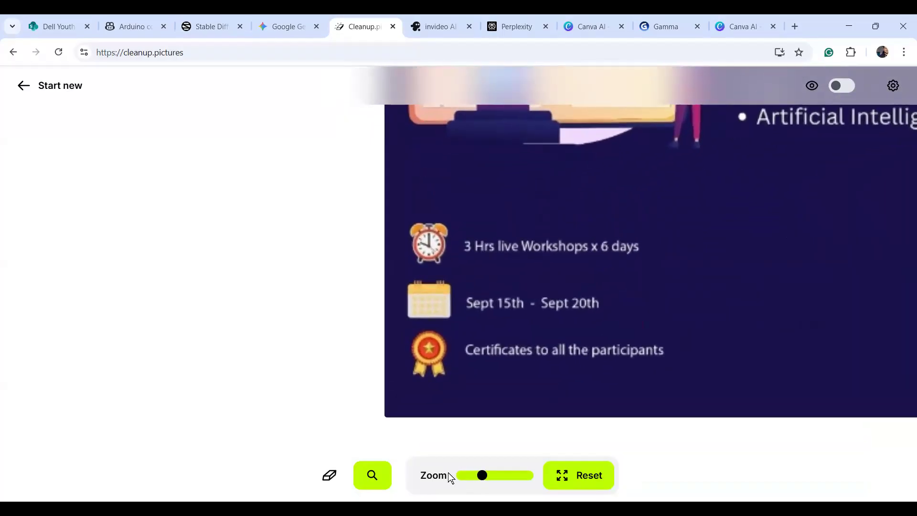
# Brush over the Sept 15th - Sept 20th date and leftover marks to erase them.
pyautogui.click(321, 476)
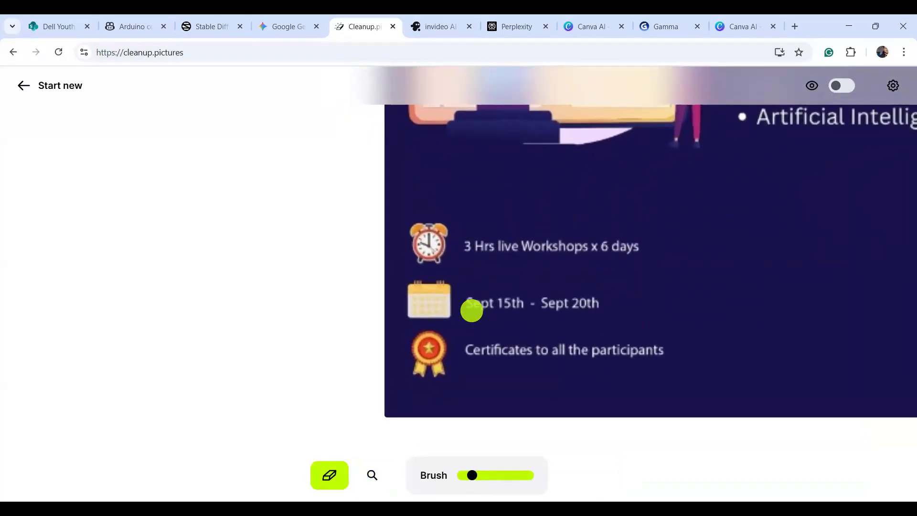
pyautogui.moveTo(471, 303); pyautogui.dragTo(637, 305)
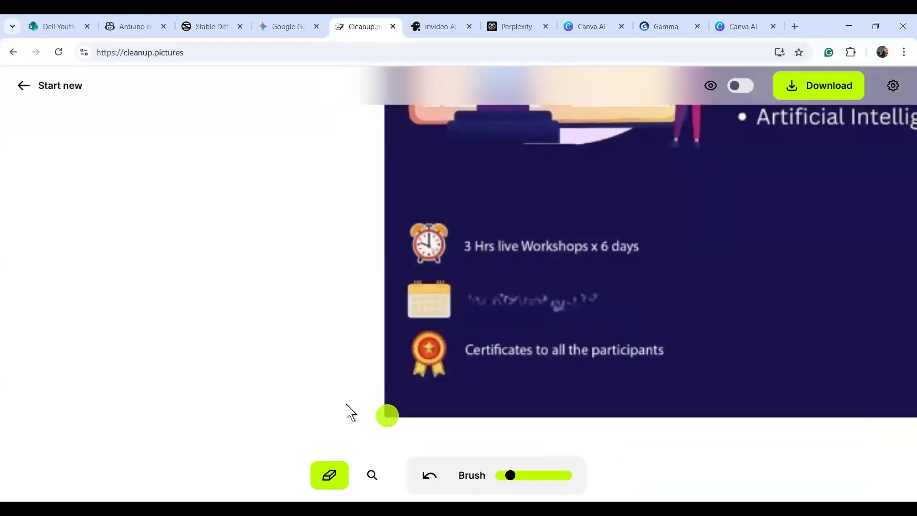
pyautogui.moveTo(468, 303); pyautogui.dragTo(621, 297)
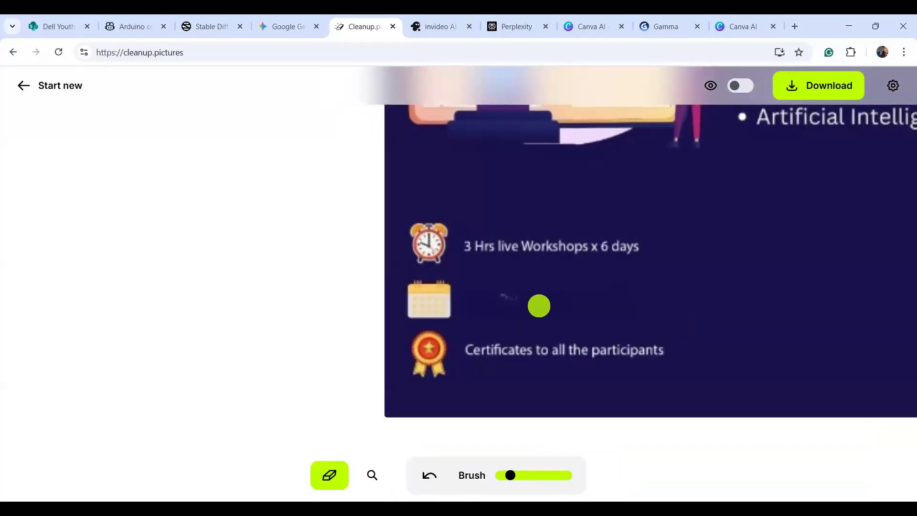
pyautogui.moveTo(506, 297); pyautogui.dragTo(525, 297)
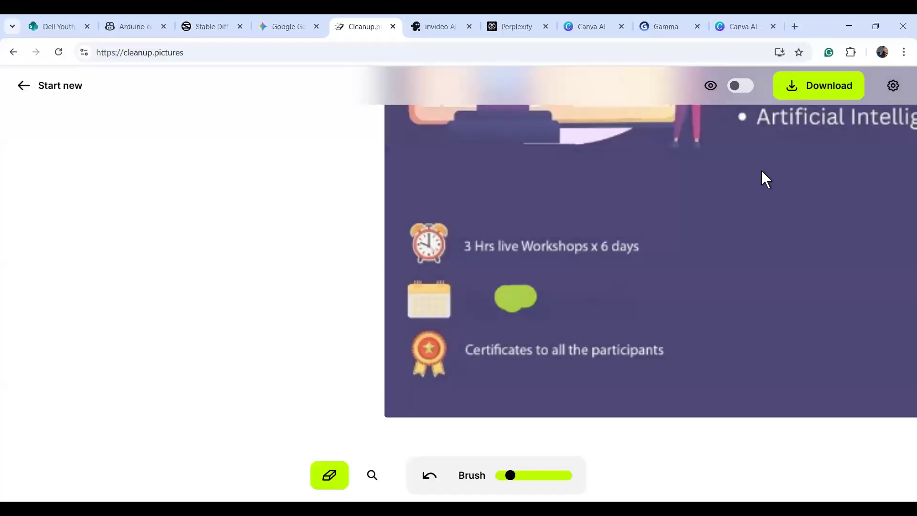
pyautogui.scroll(-3, 262, 303)
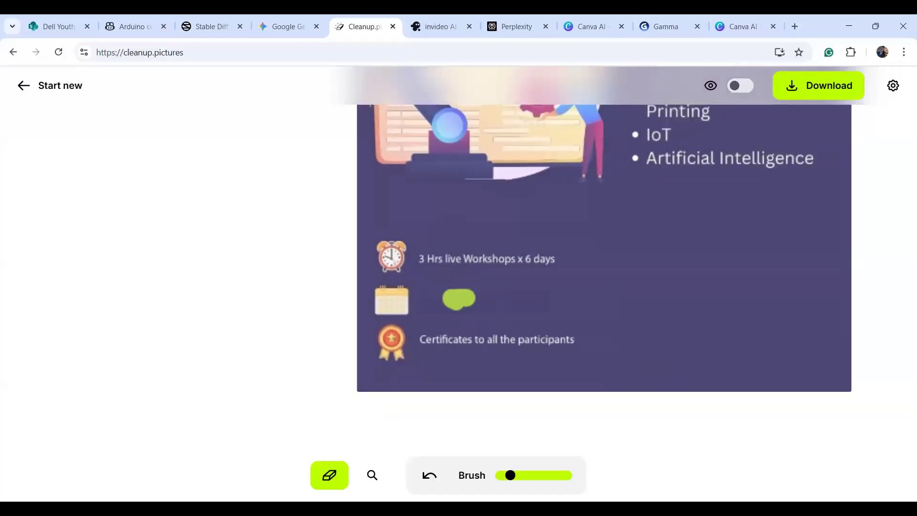
pyautogui.scroll(-3, 749, 178)
pyautogui.scroll(-1, 749, 178)
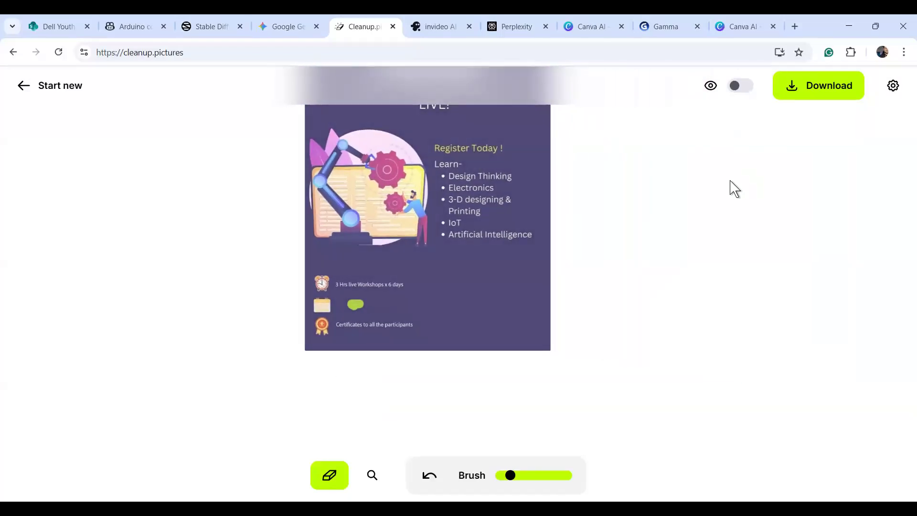
# Toggle between the original and cleaned poster to compare the removed date.
pyautogui.click(738, 89)
pyautogui.click(738, 91)
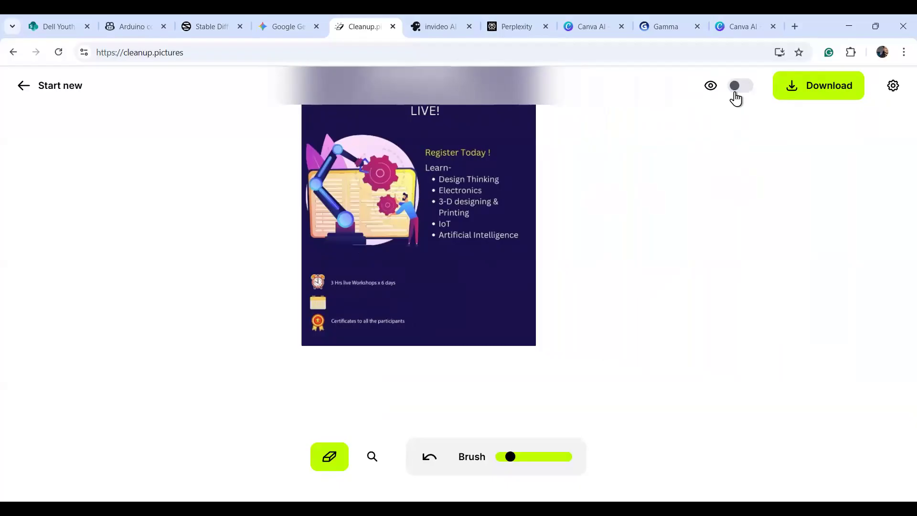
pyautogui.click(739, 90)
pyautogui.click(739, 90)
pyautogui.click(738, 88)
pyautogui.click(738, 89)
pyautogui.click(738, 90)
pyautogui.click(738, 90)
pyautogui.keyDown('ctrl'); pyautogui.scroll(5, 738, 90); pyautogui.keyUp('ctrl')
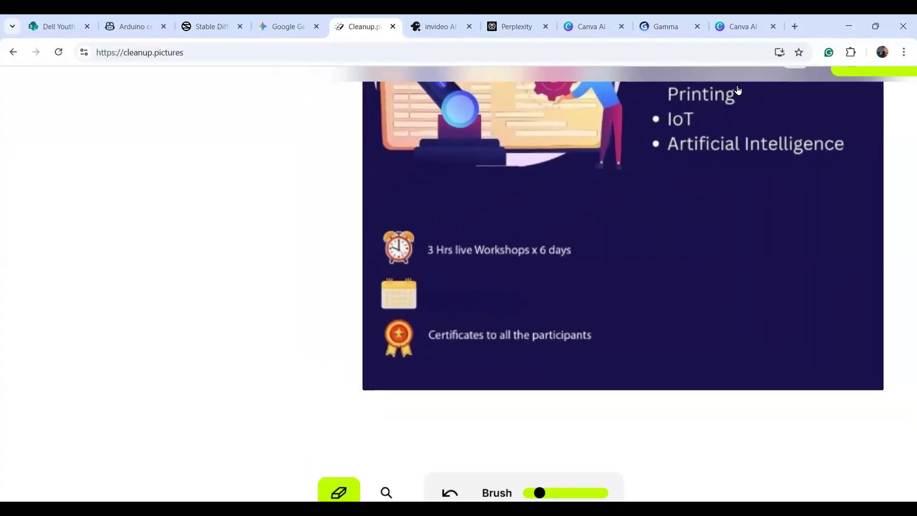
pyautogui.scroll(-2, 788, 92)
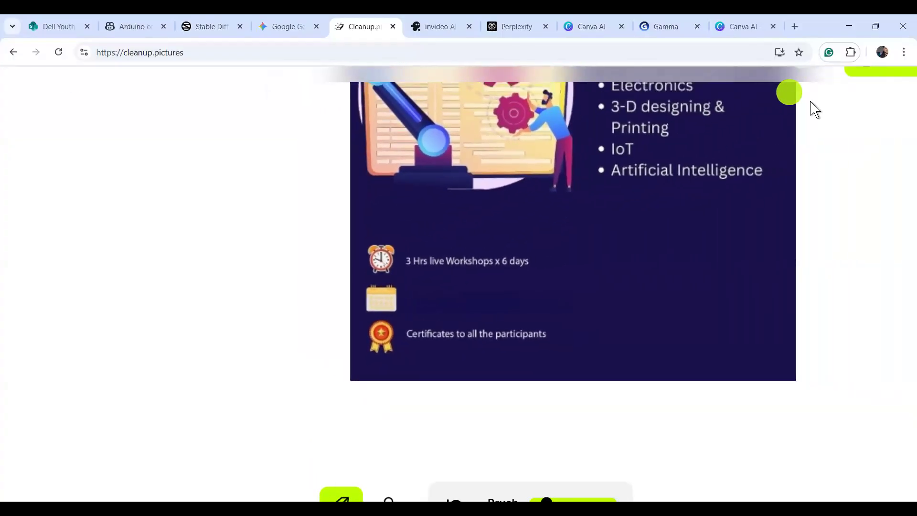
pyautogui.scroll(-1, 813, 109)
pyautogui.scroll(-1, 258, 292)
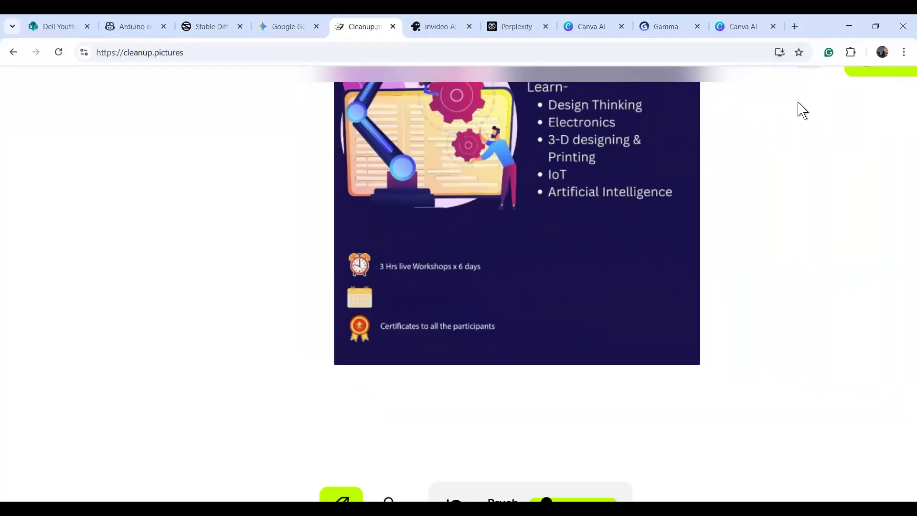
pyautogui.scroll(-3, 801, 109)
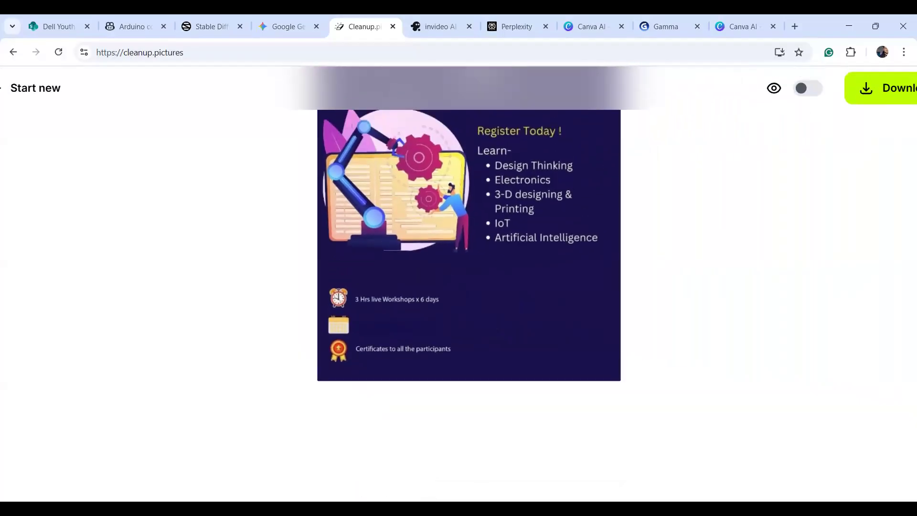
pyautogui.scroll(3, 248, 303)
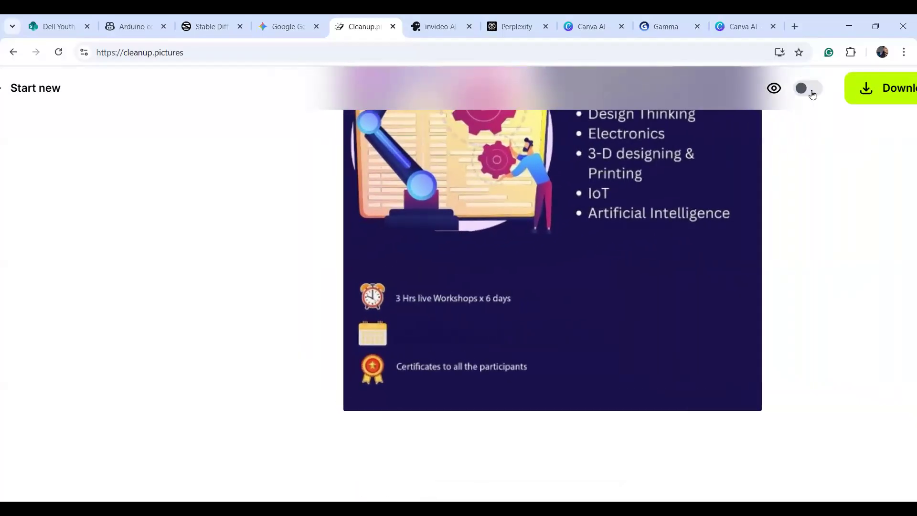
# Compare before and after once more, then return to the invideo AI tab.
pyautogui.click(810, 89)
pyautogui.click(809, 89)
pyautogui.click(809, 89)
pyautogui.click(809, 89)
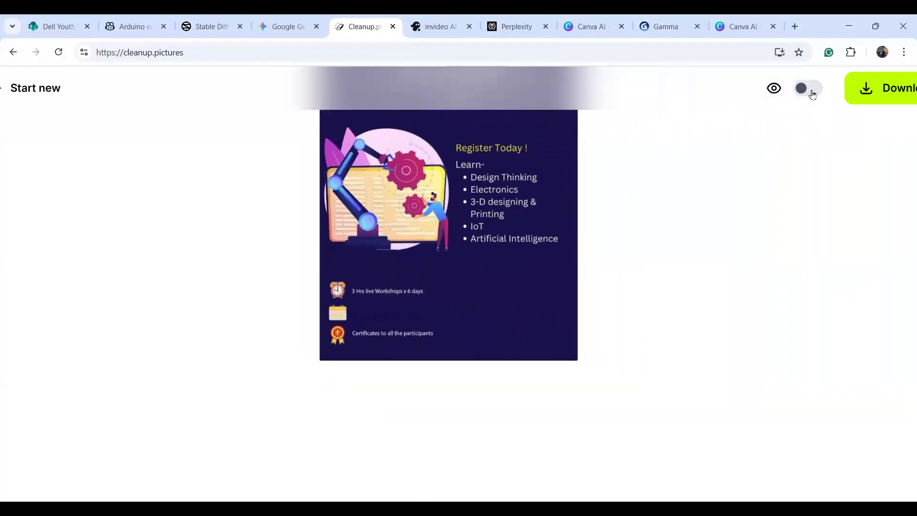
pyautogui.click(443, 31)
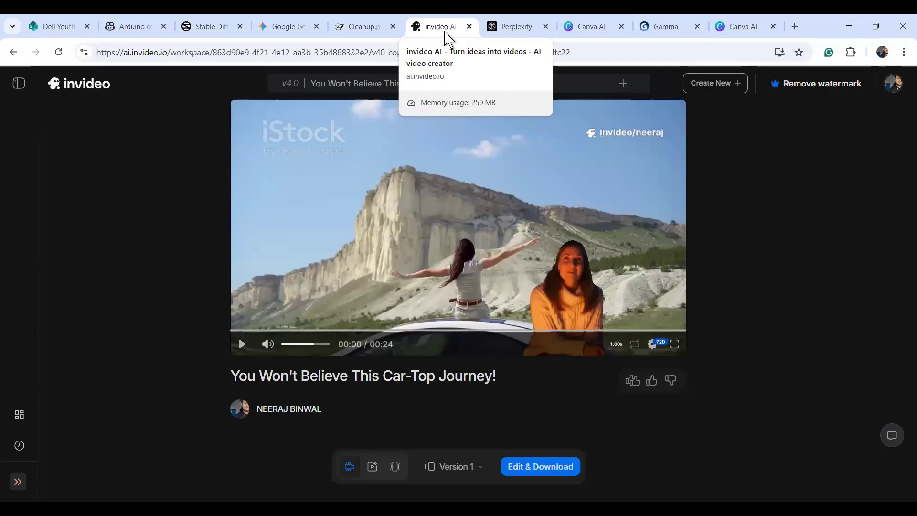
# Switch from the invideo AI car-top journey video to the Gamma tab's generate page.
pyautogui.click(648, 29)
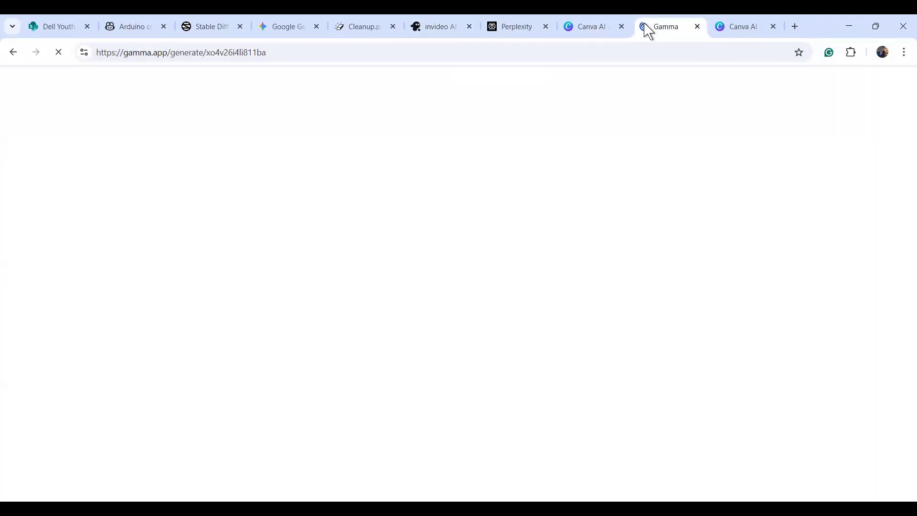